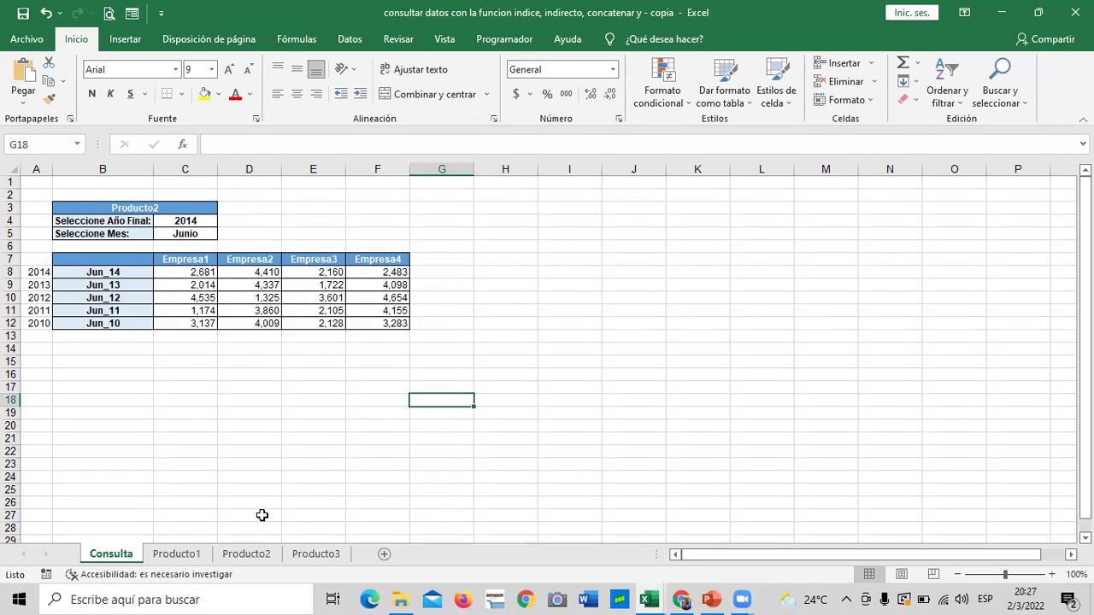
- Examine the concatenated date formulas in the Fecha column of the Producto1 sheet
click(183, 556)
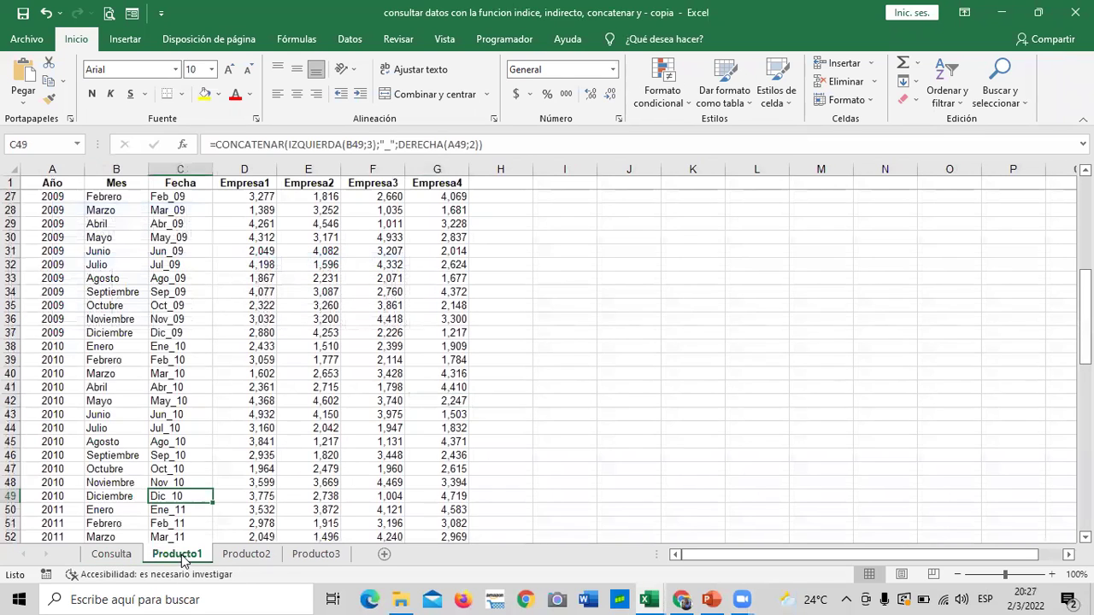
scroll(307, 453, up, 8)
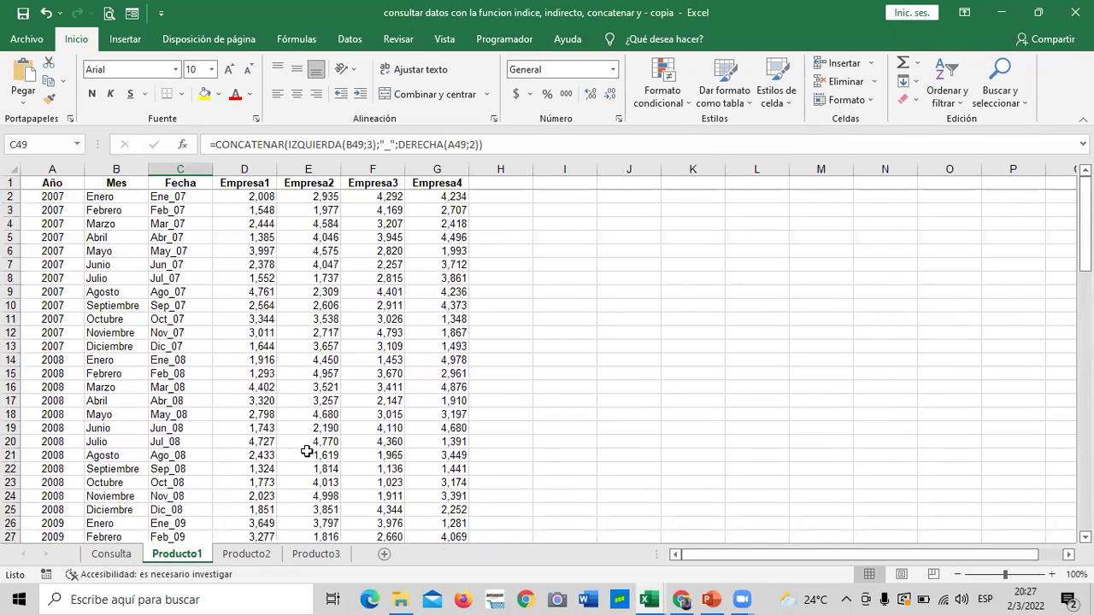
scroll(307, 451, down, 7)
scroll(240, 359, down, 6)
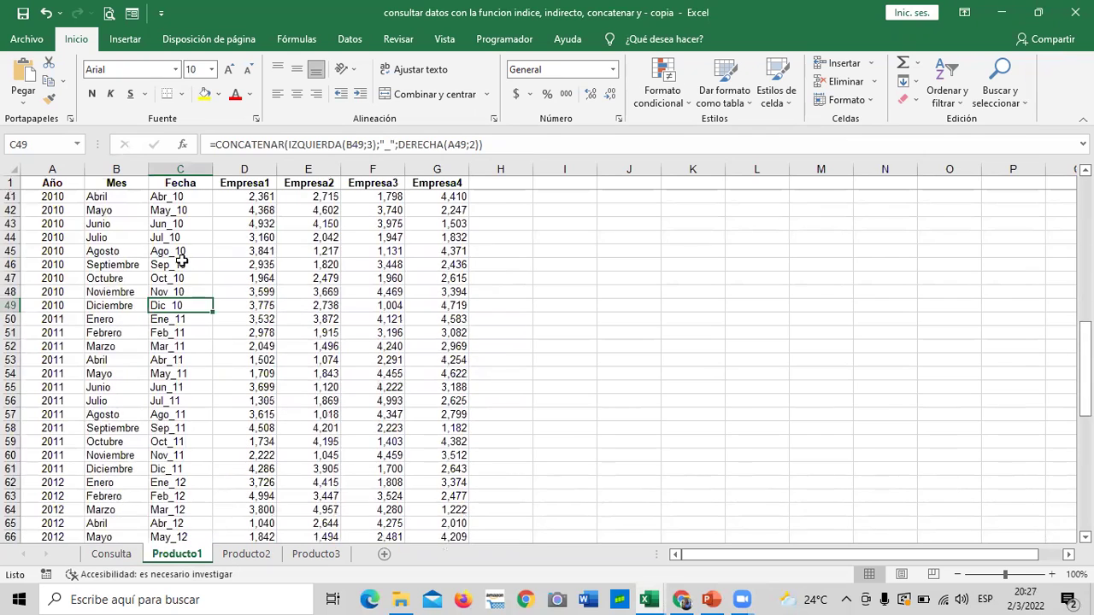
click(174, 209)
click(169, 279)
click(170, 344)
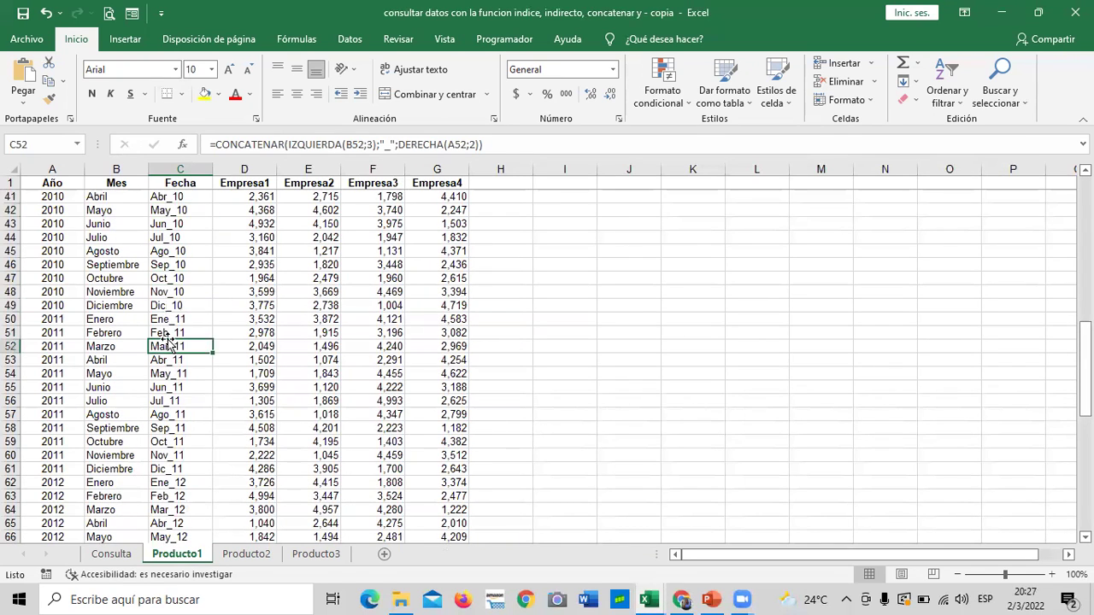
click(177, 389)
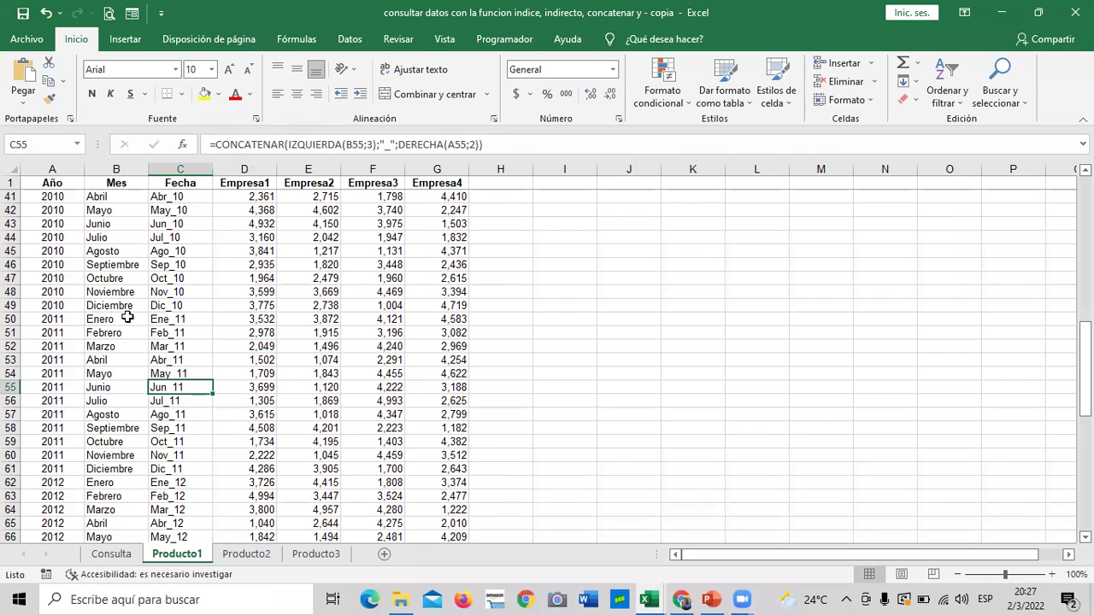
- Review the Fecha, year, month and company data on the Producto2 and Producto3 sheets
click(246, 554)
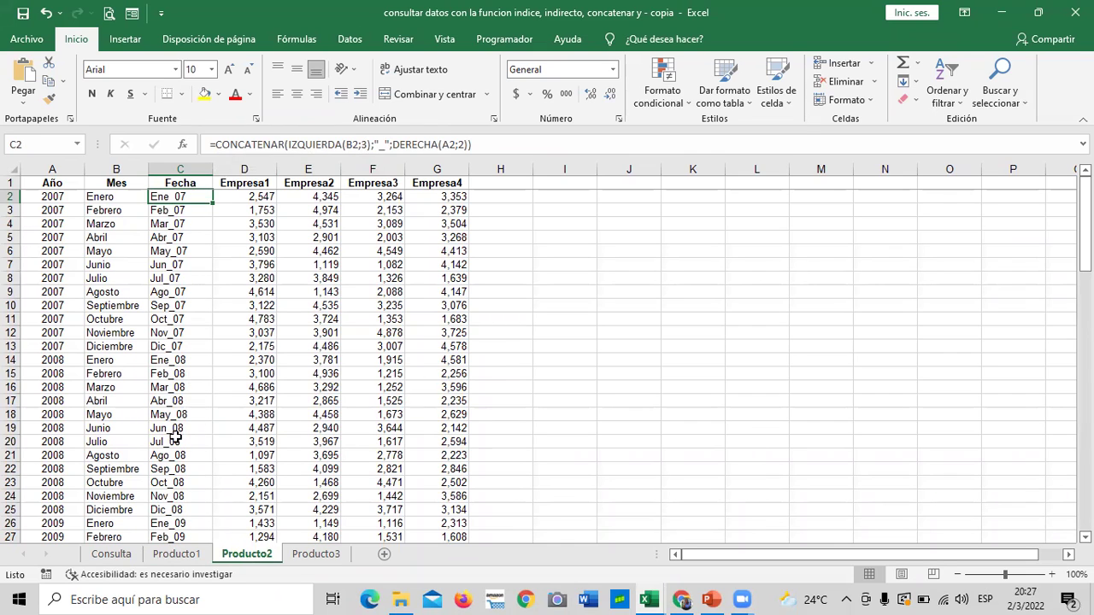
click(315, 554)
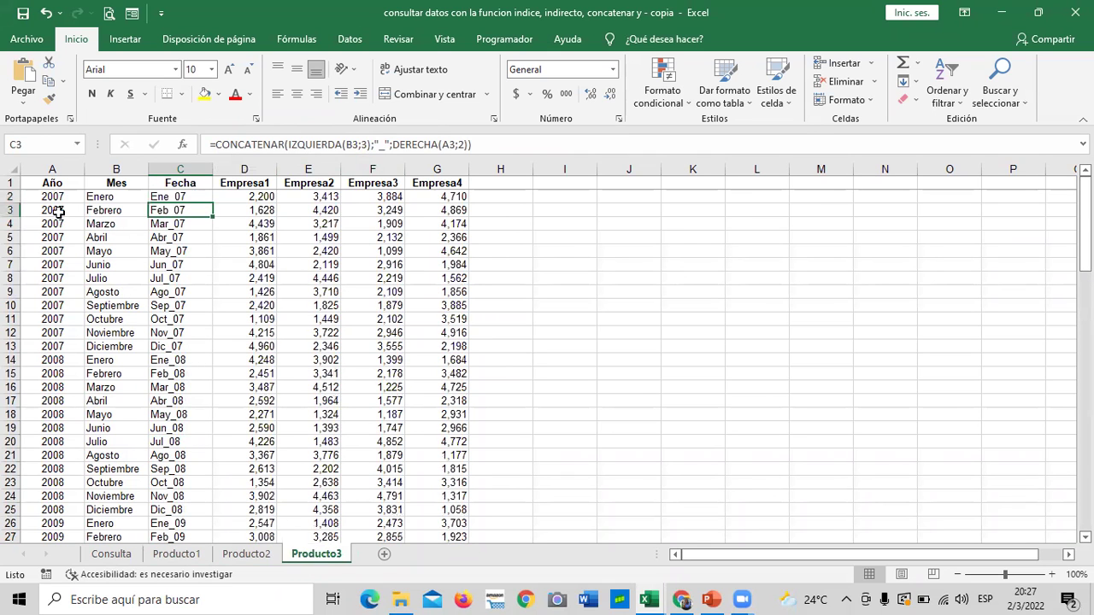
scroll(54, 385, down, 11)
scroll(71, 481, up, 6)
scroll(71, 482, up, 5)
- Compare the Empresa1 to Empresa4 headers on the Consulta sheet with those on the Producto1 sheet
click(120, 557)
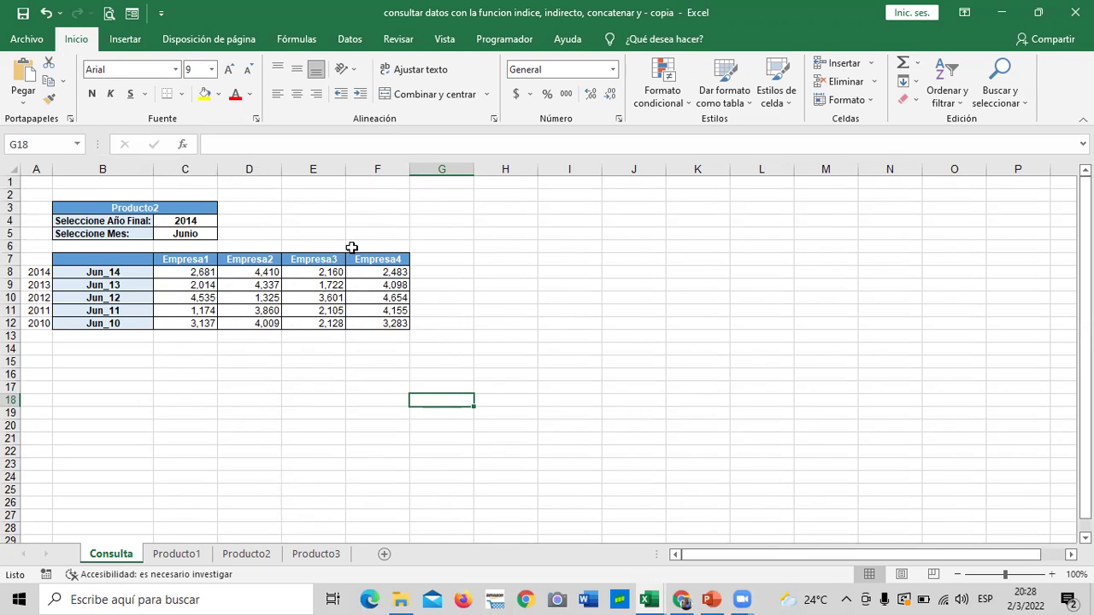
click(194, 259)
click(248, 259)
click(313, 259)
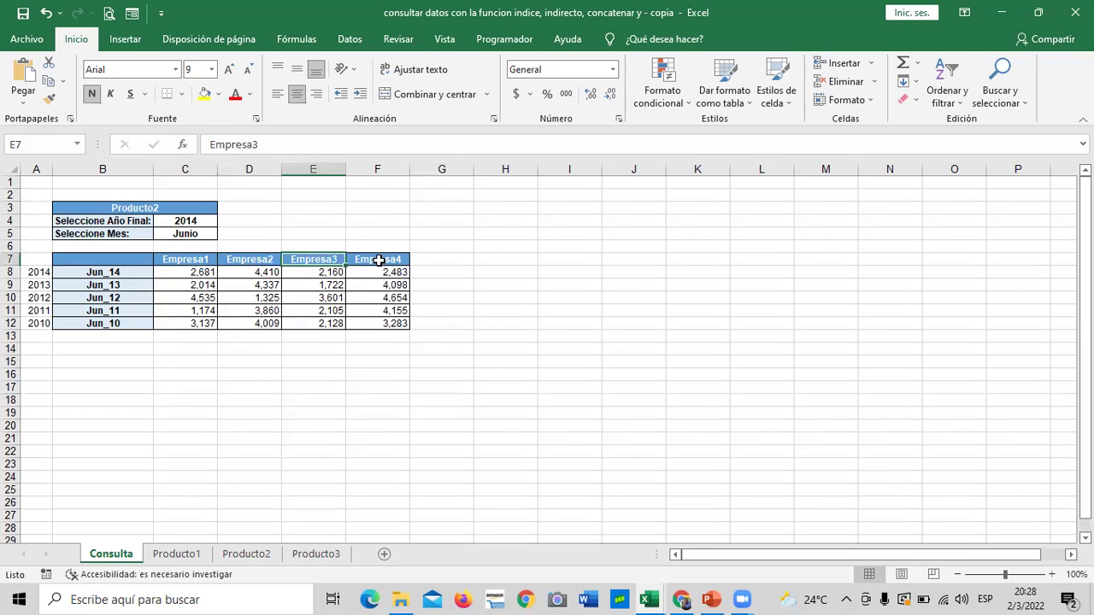
click(378, 261)
click(183, 556)
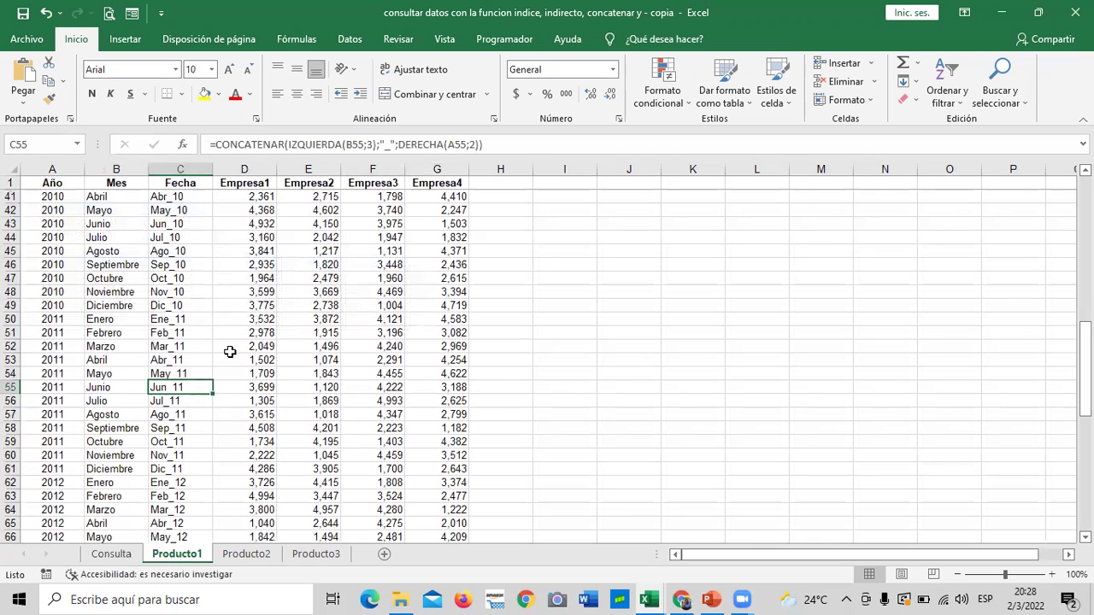
click(245, 183)
click(309, 197)
click(373, 183)
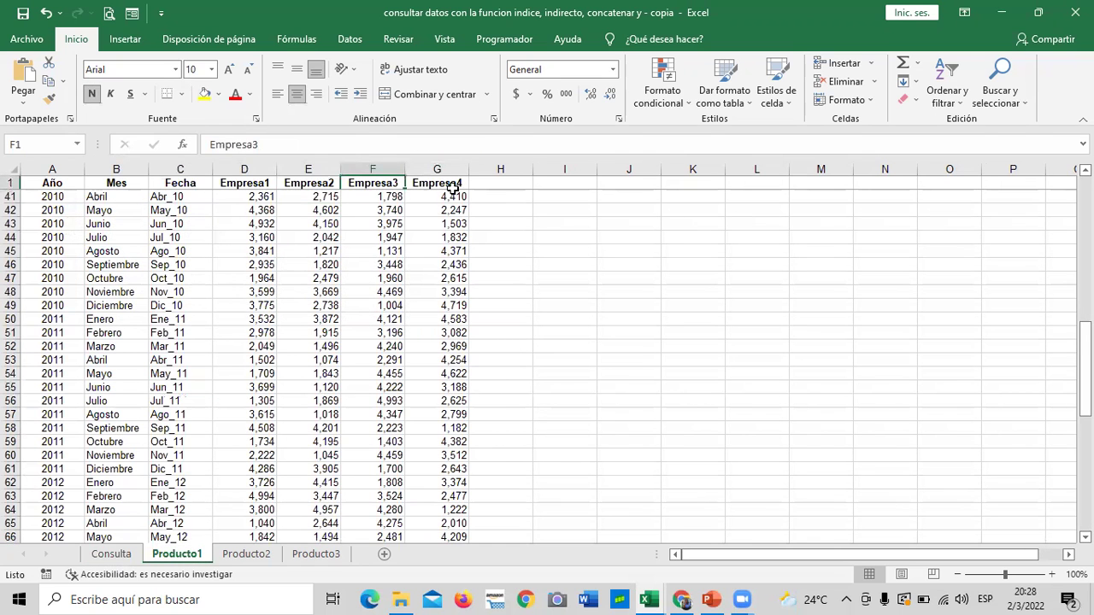
click(453, 186)
- Choose Producto1 as the product in B3 of the Consulta sheet
click(111, 554)
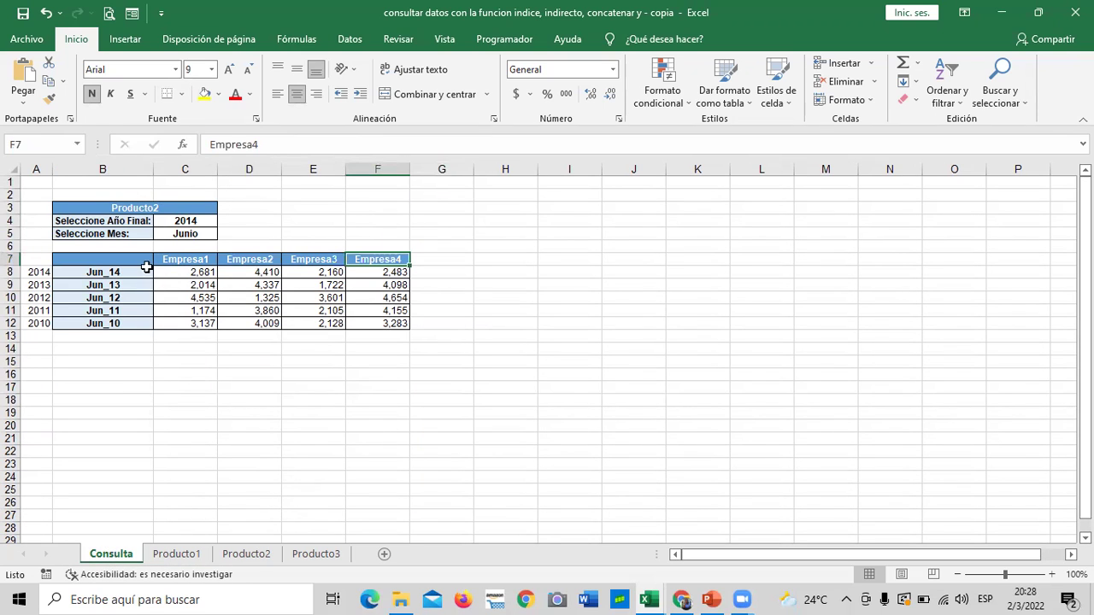
click(163, 210)
click(224, 209)
click(193, 221)
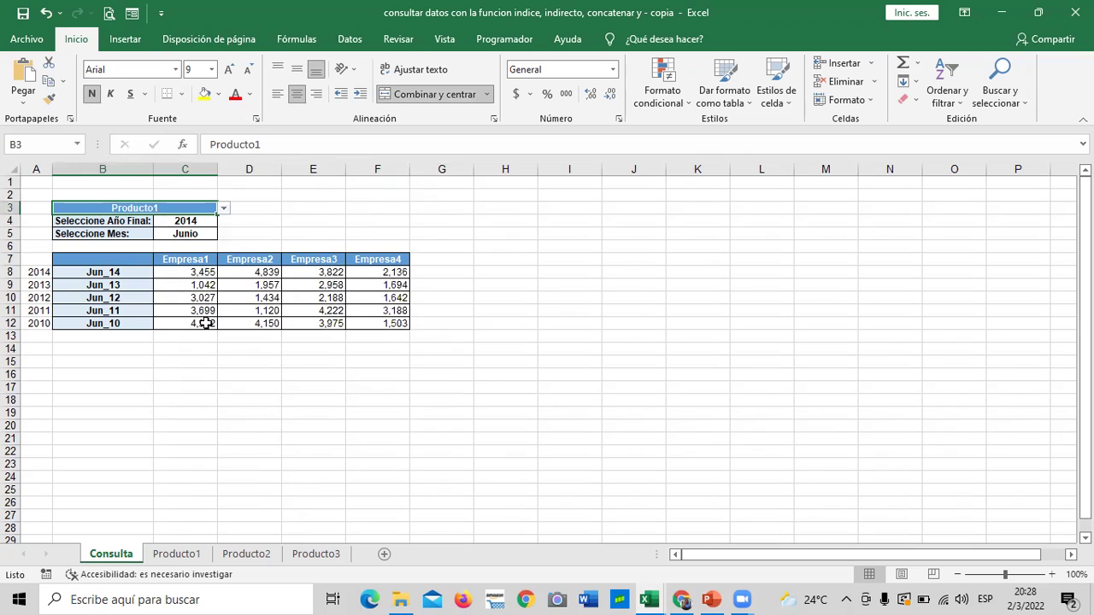
- Examine the year and month selectors, the concatenated label formula in B8 and the helper year formulas in column A
click(185, 222)
click(188, 234)
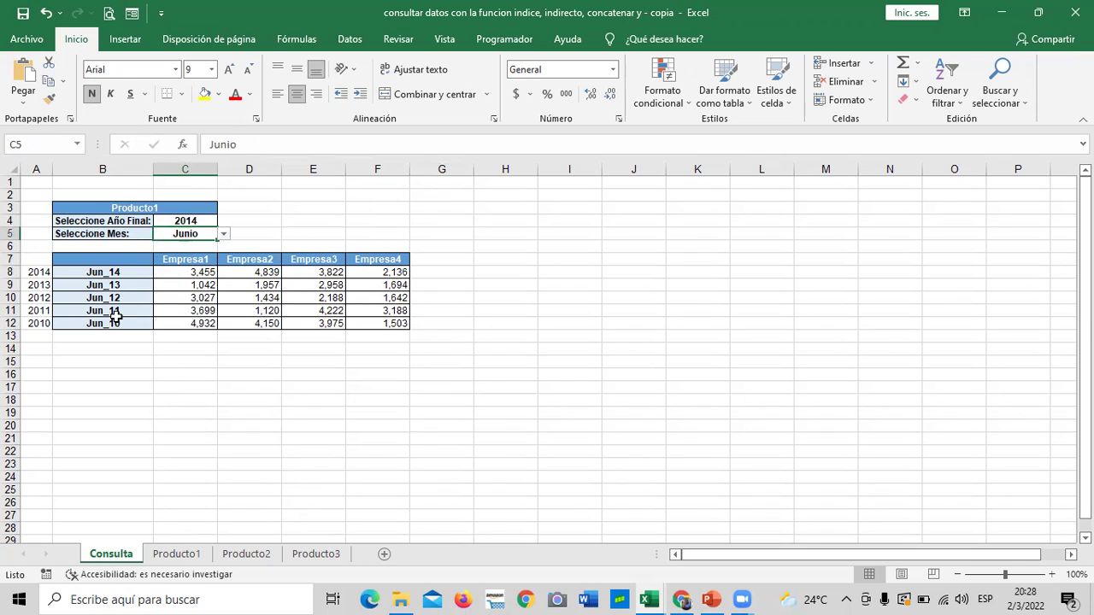
click(100, 272)
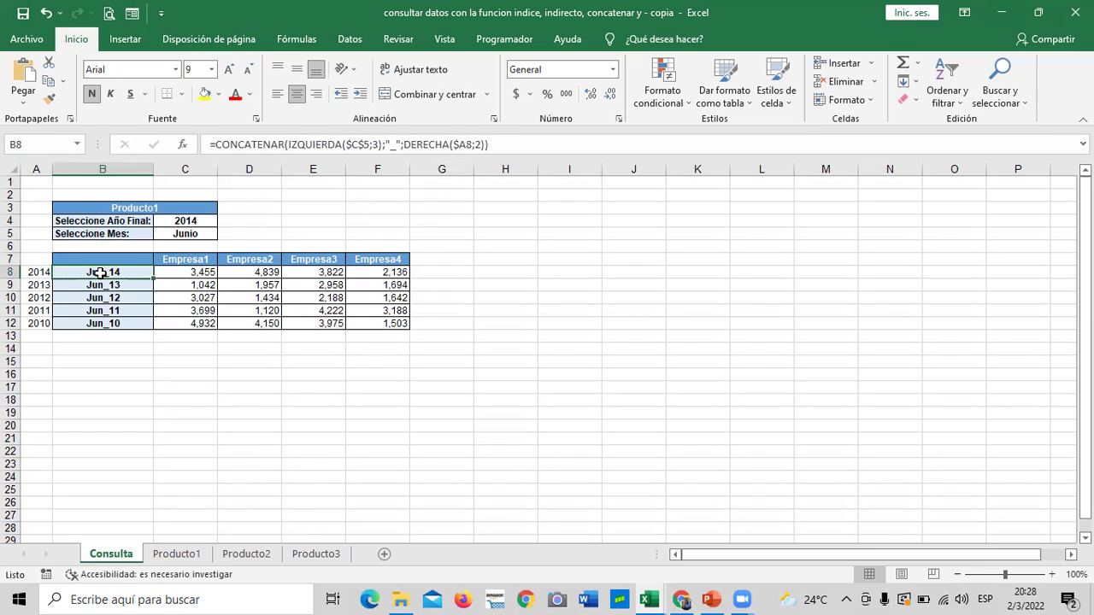
click(38, 272)
click(39, 285)
click(36, 311)
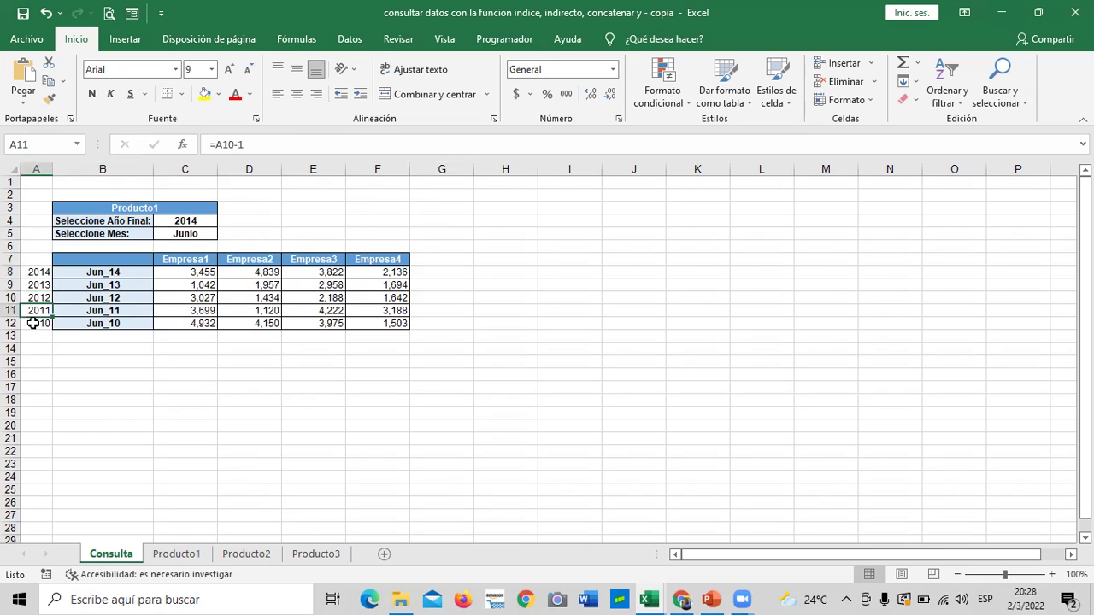
click(118, 427)
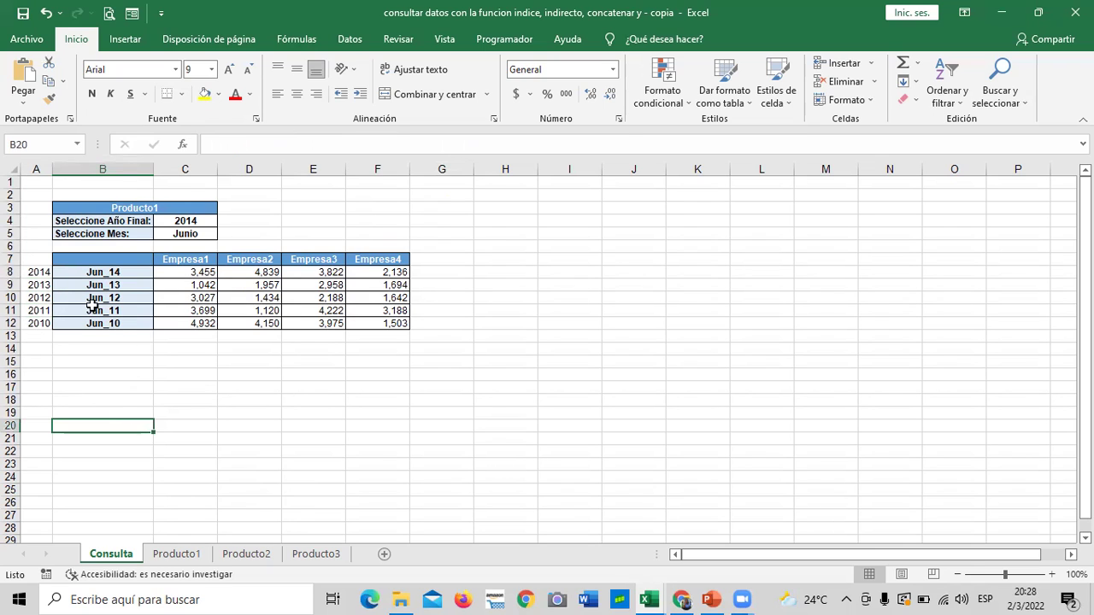
- Hide the helper years by setting the font color of A7:A12 to white
drag(38, 263, 35, 325)
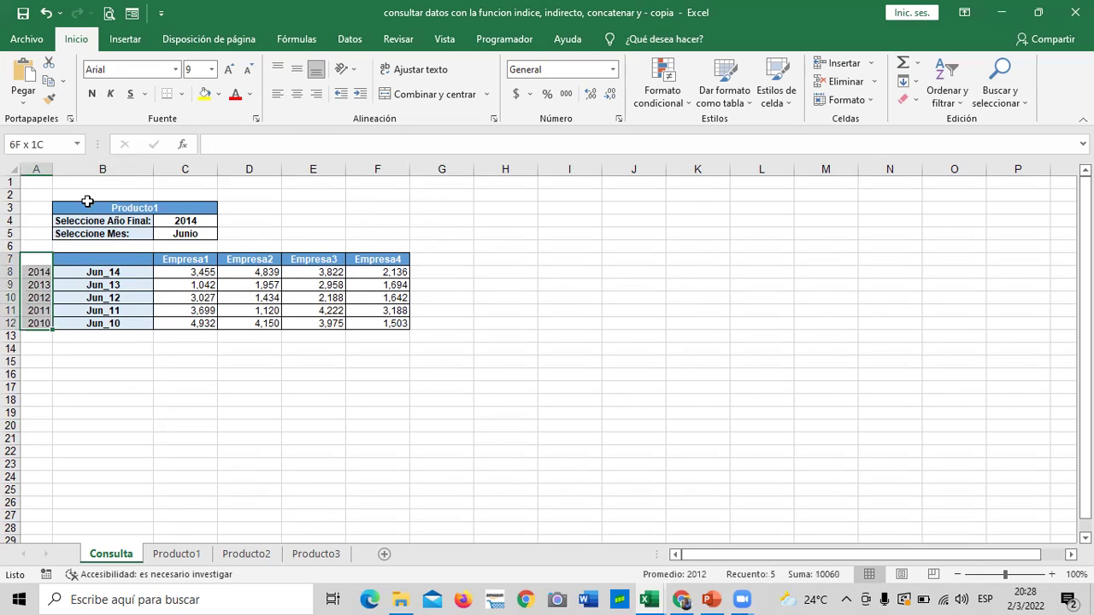
click(218, 95)
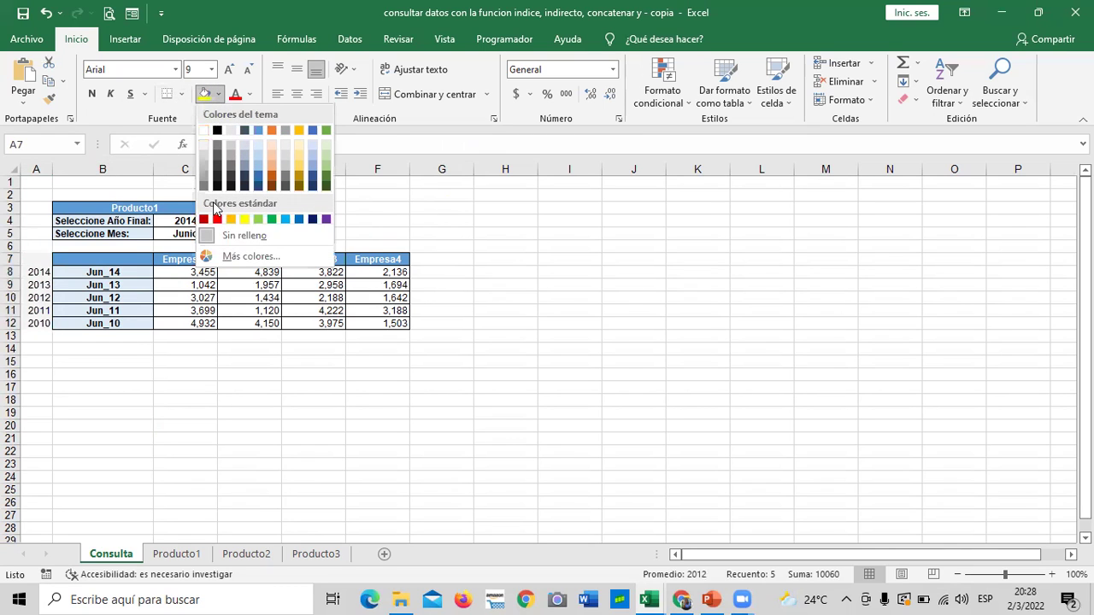
click(249, 94)
click(248, 94)
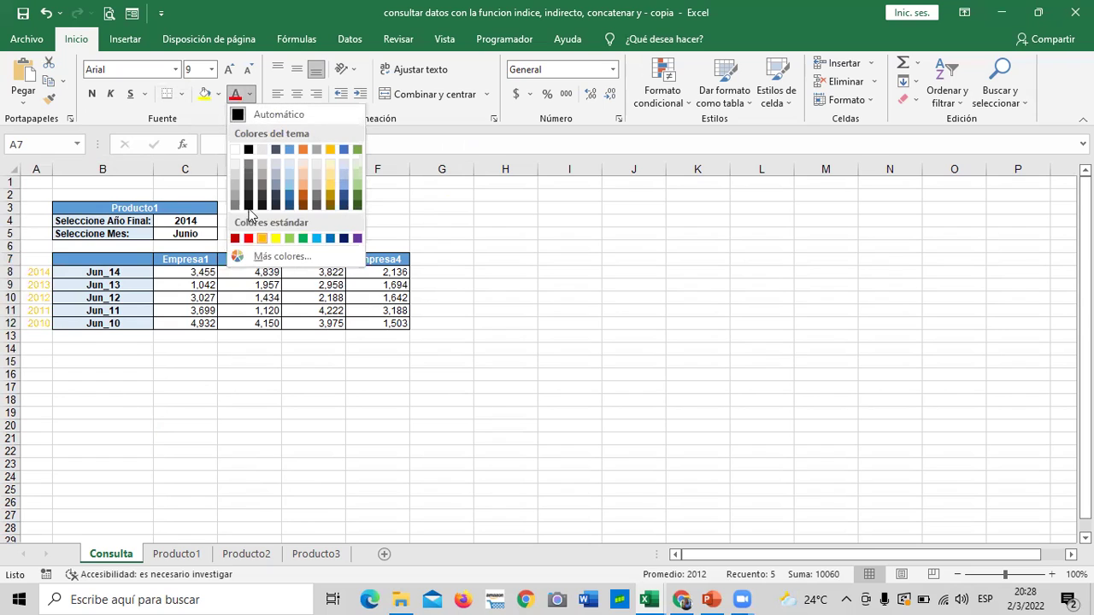
click(236, 150)
click(185, 464)
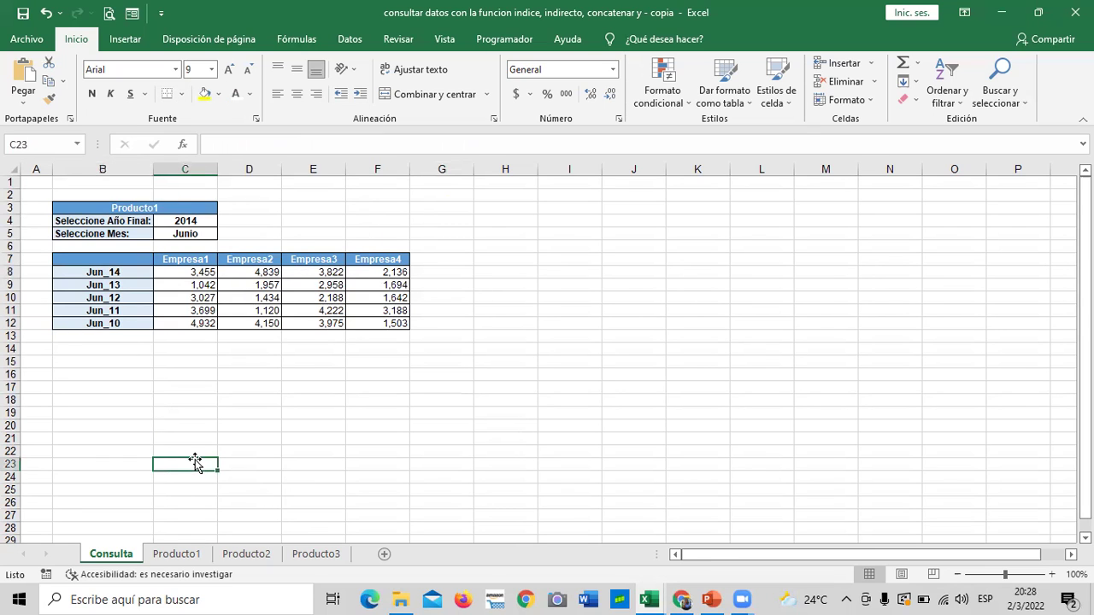
- Inspect the formulas behind the hidden helper years in cells A8 to A12
click(36, 259)
click(33, 275)
click(32, 286)
click(33, 299)
click(35, 313)
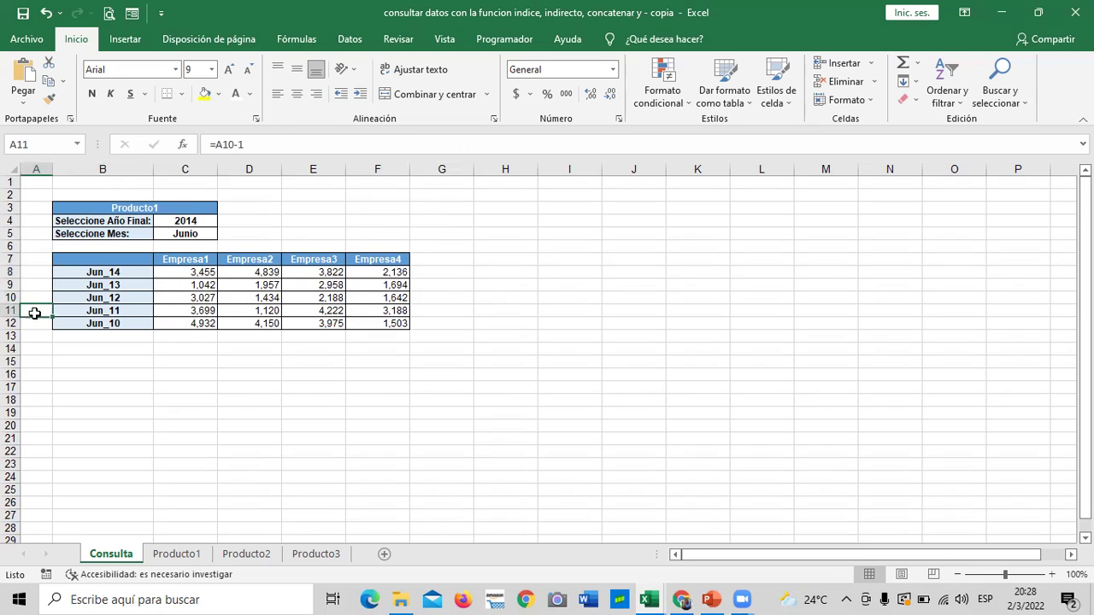
click(32, 323)
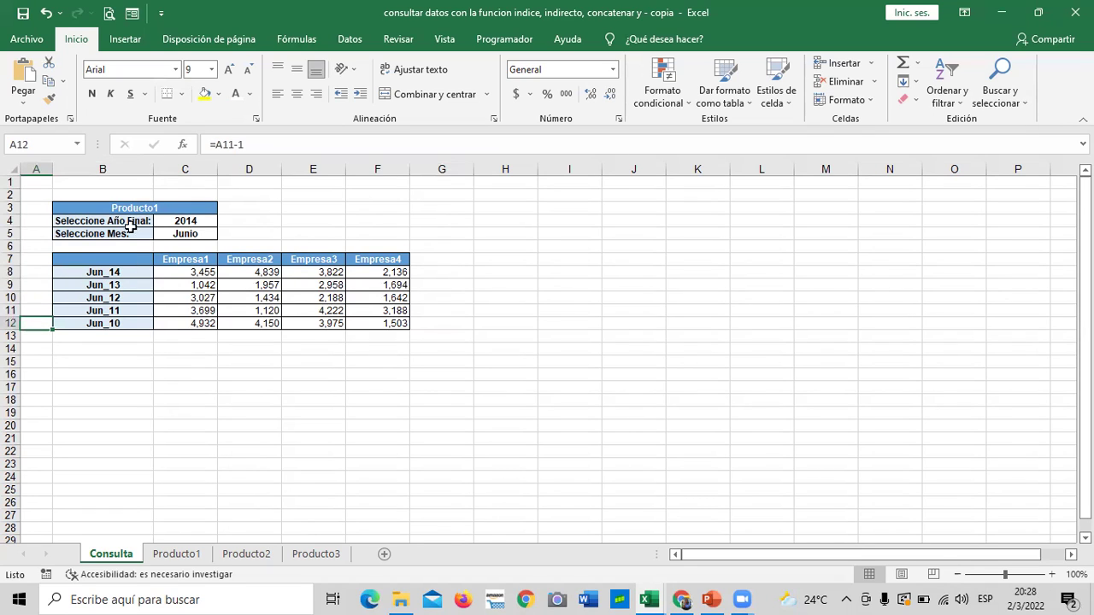
click(34, 264)
click(31, 285)
click(33, 299)
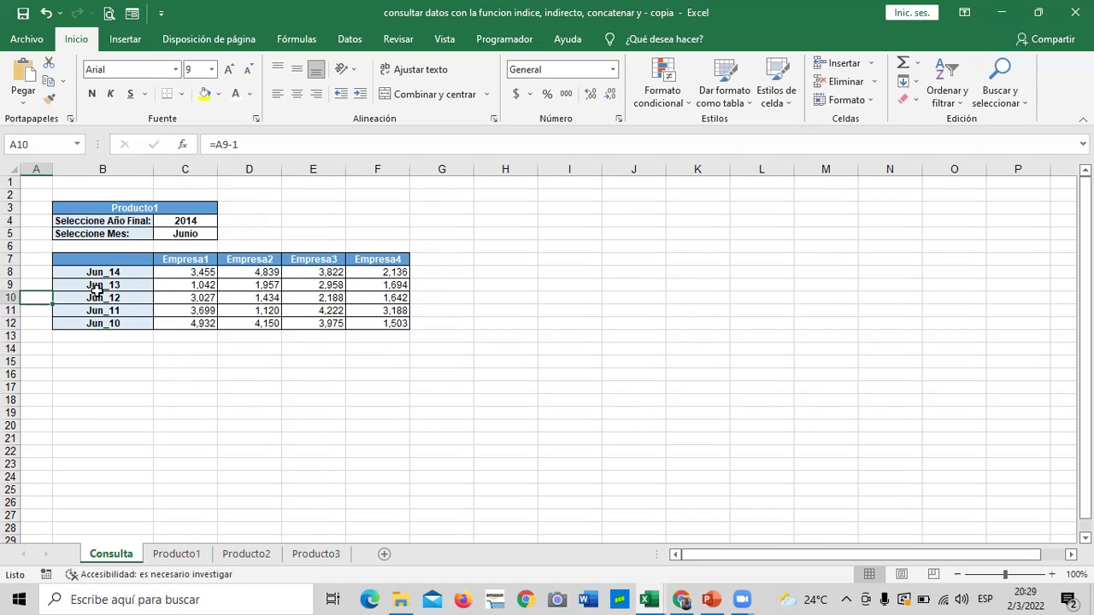
click(30, 311)
click(36, 323)
- Set the font color of the helper years in A8:A12 to automatic
drag(38, 277, 38, 322)
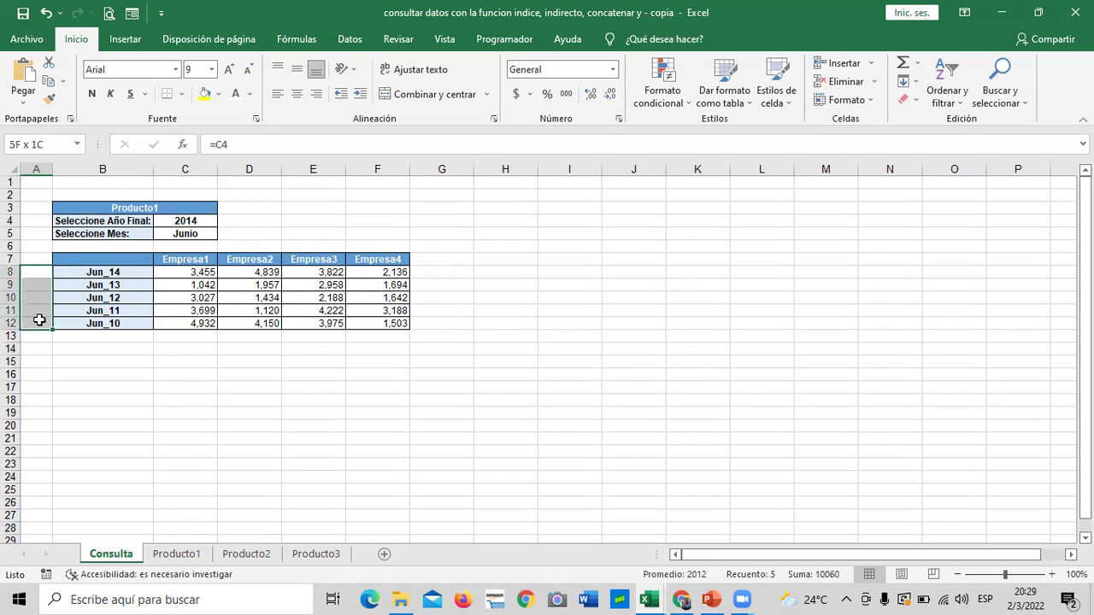
click(250, 94)
click(250, 115)
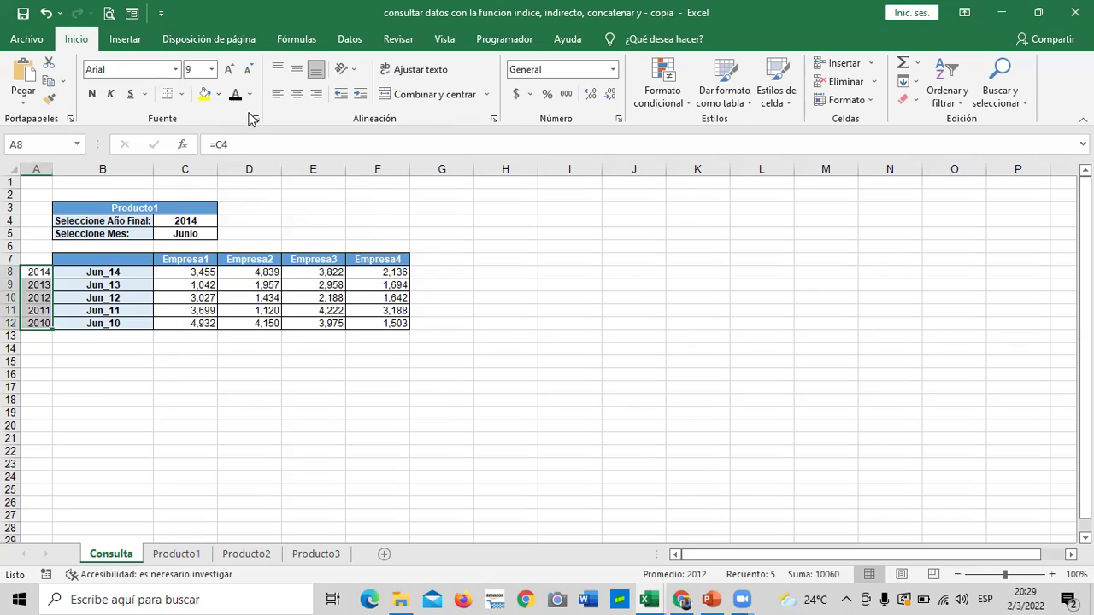
click(106, 385)
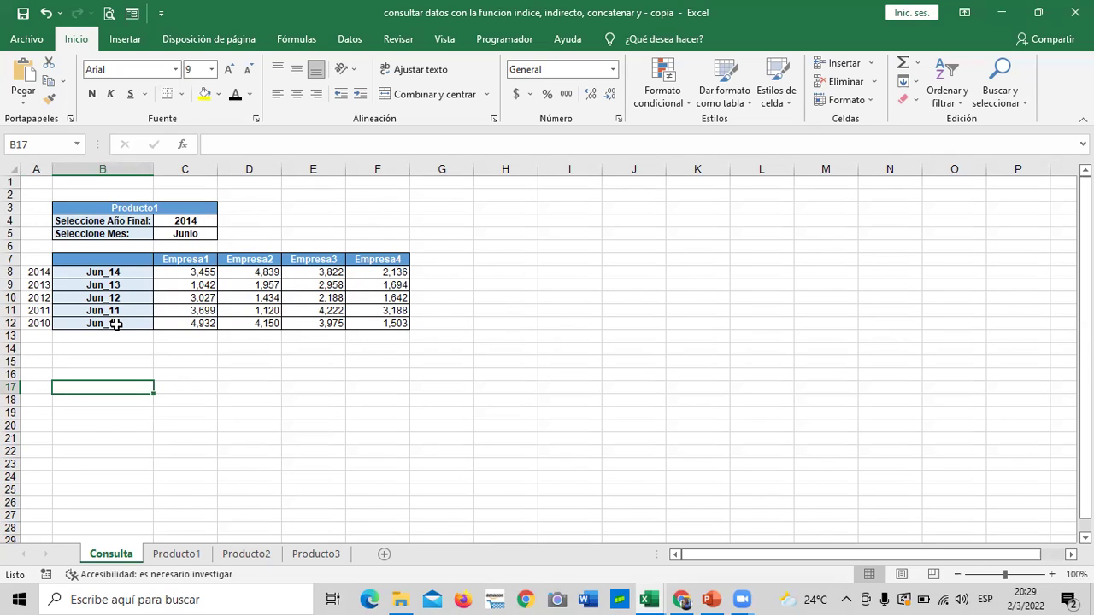
- Check the selected month and examine the full INDICE, INDIRECTO and COINCIDIR formulas in C8 and F8 with the formula bar expanded
click(167, 236)
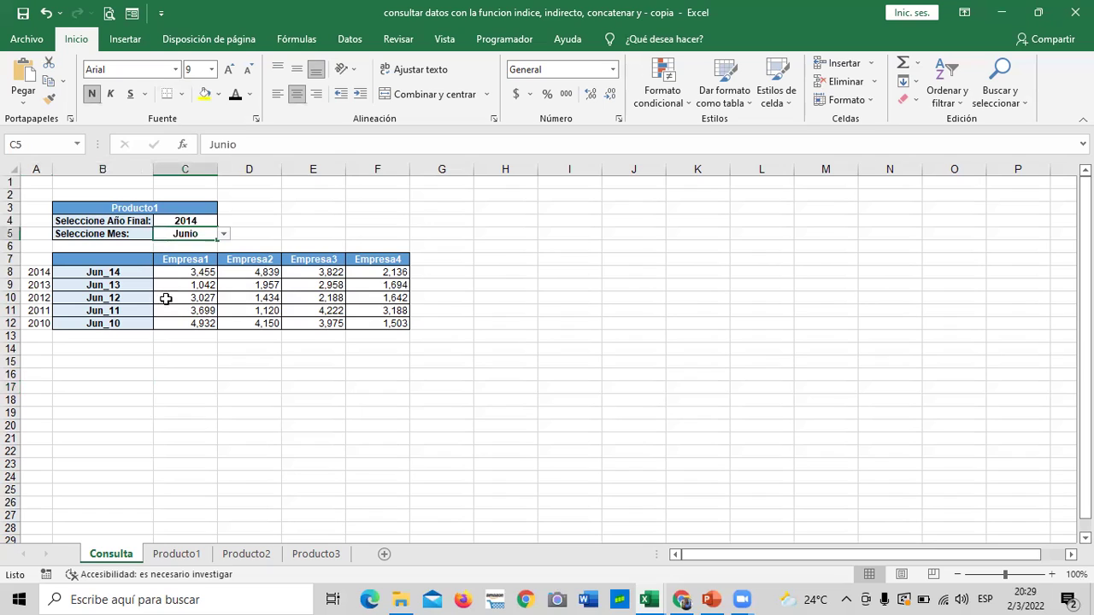
click(187, 272)
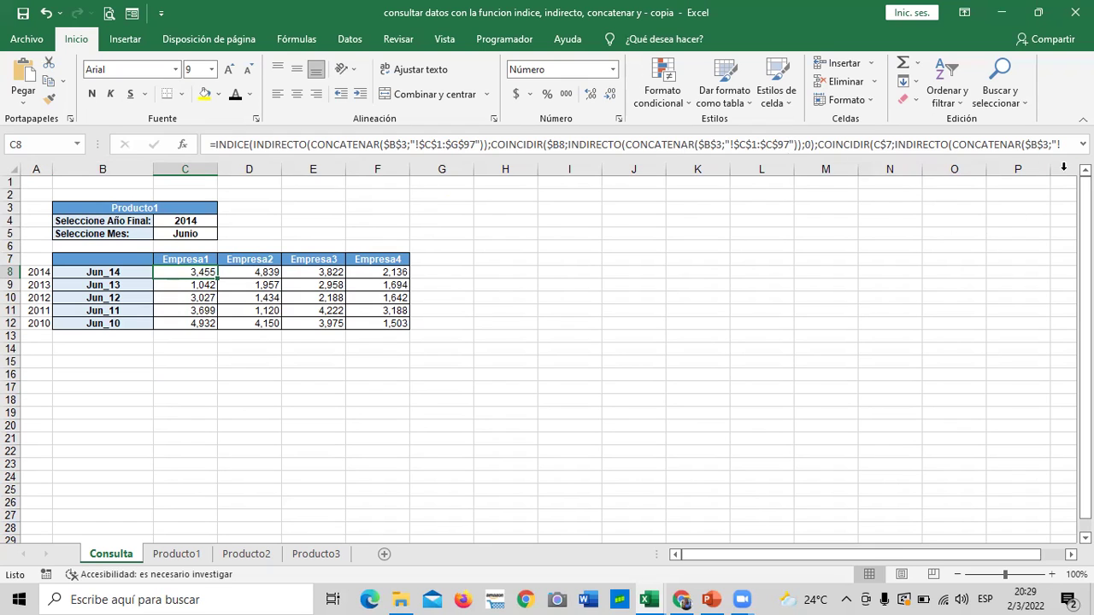
click(1082, 145)
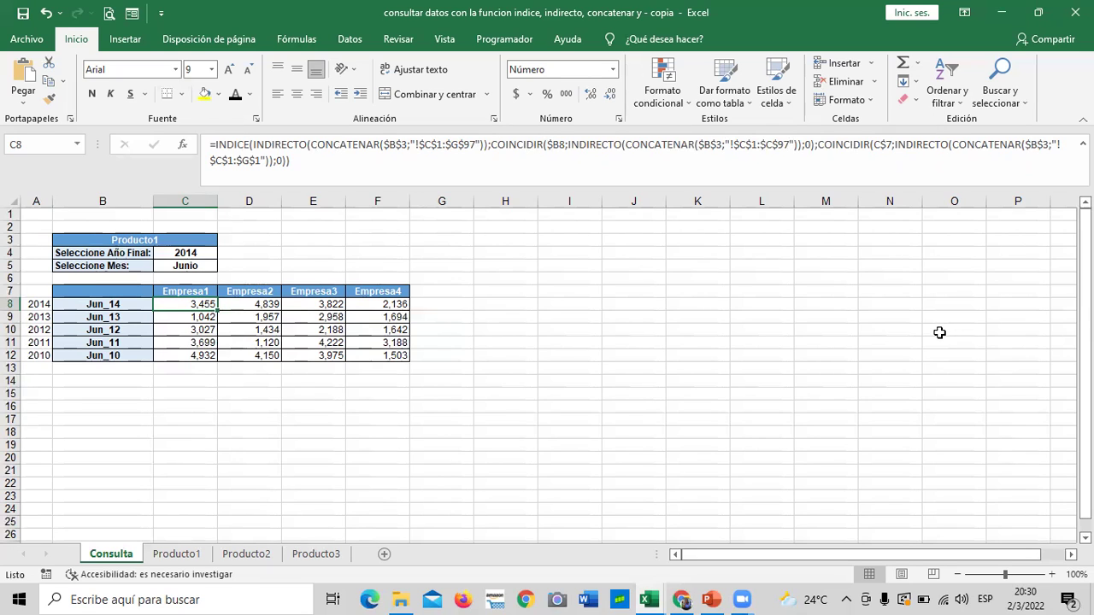
click(578, 352)
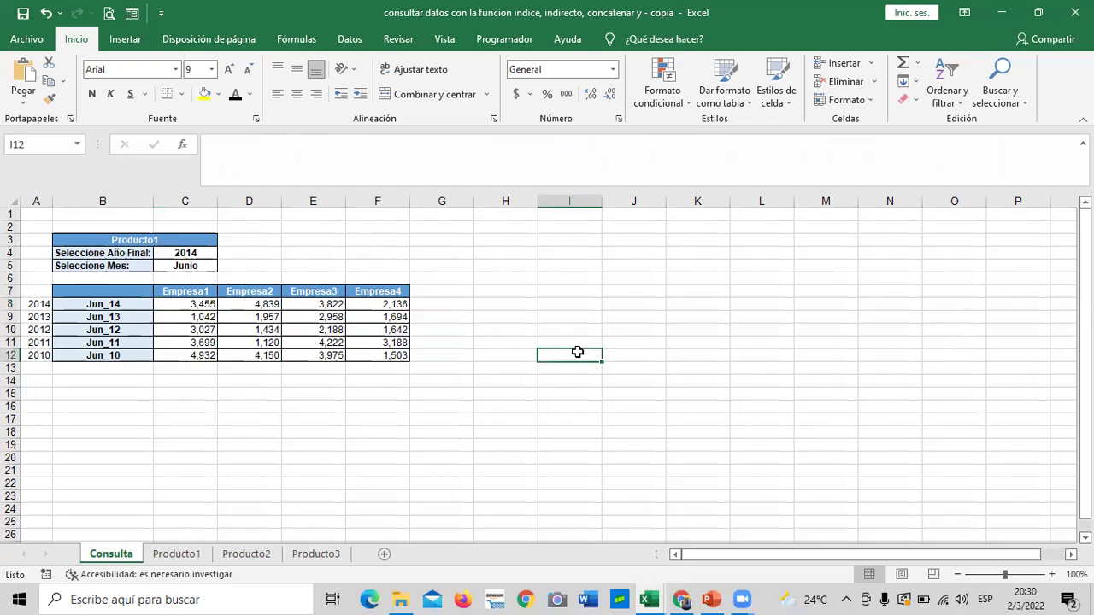
click(387, 304)
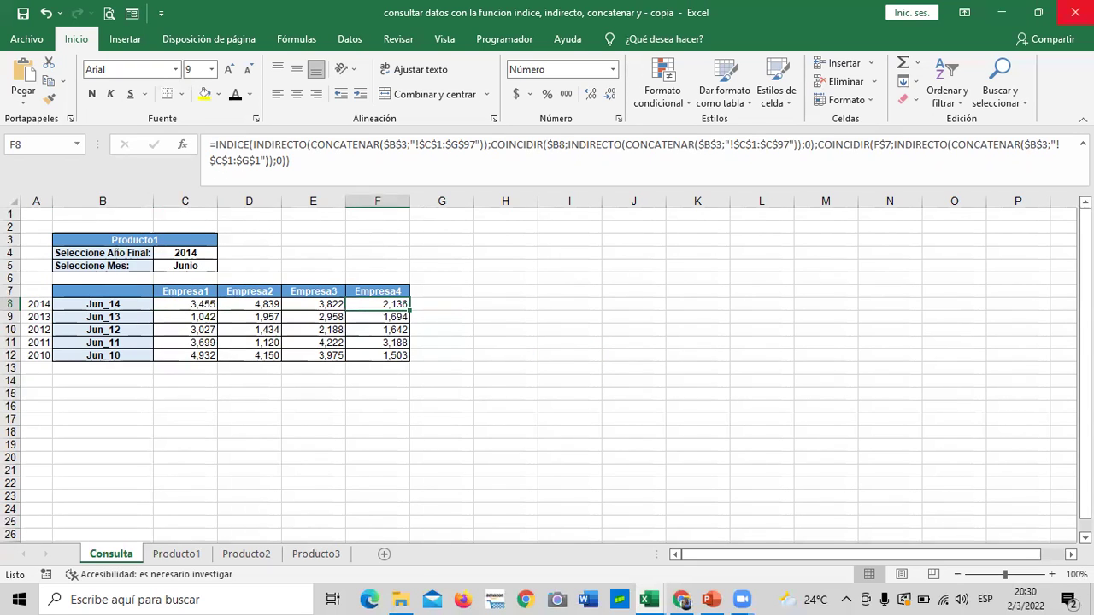
- Close the query workbook, saving its changes, and continue in the Funcion Buscar - copia (2) workbook
click(1074, 12)
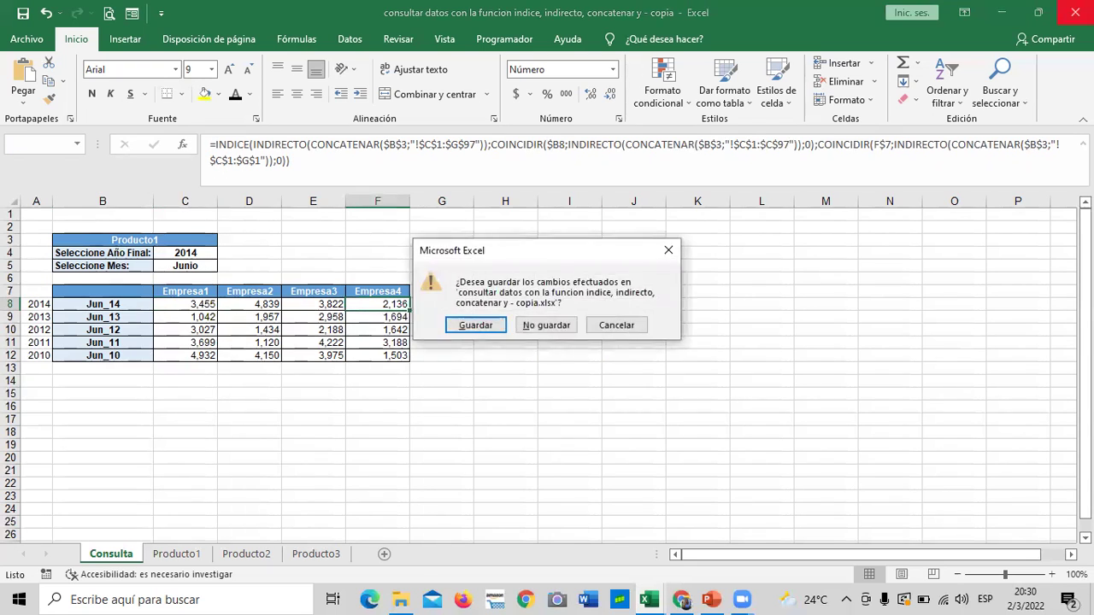
click(468, 329)
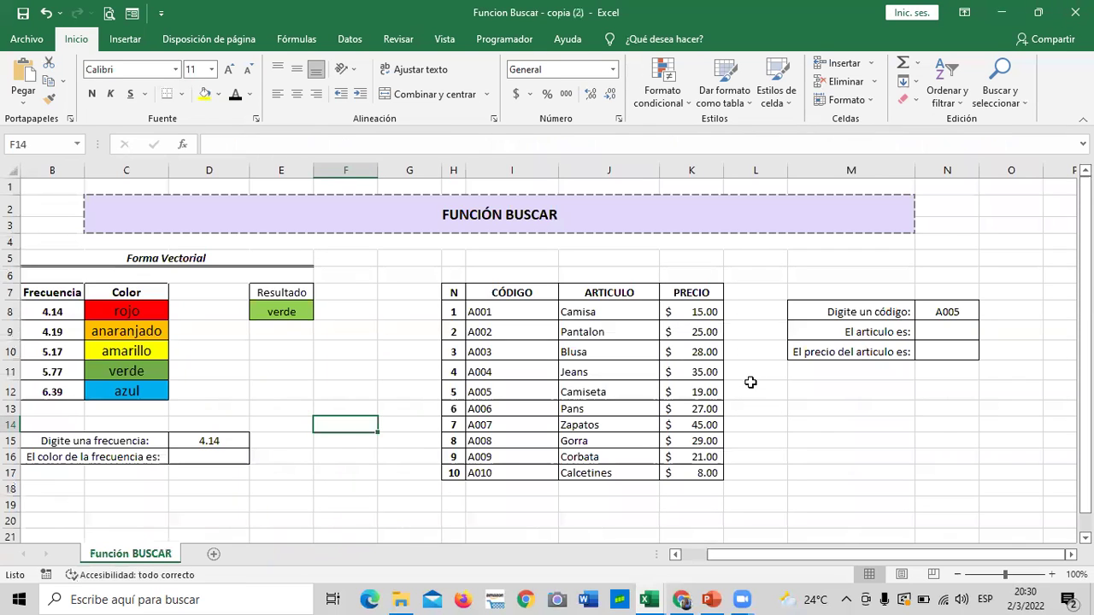
click(813, 426)
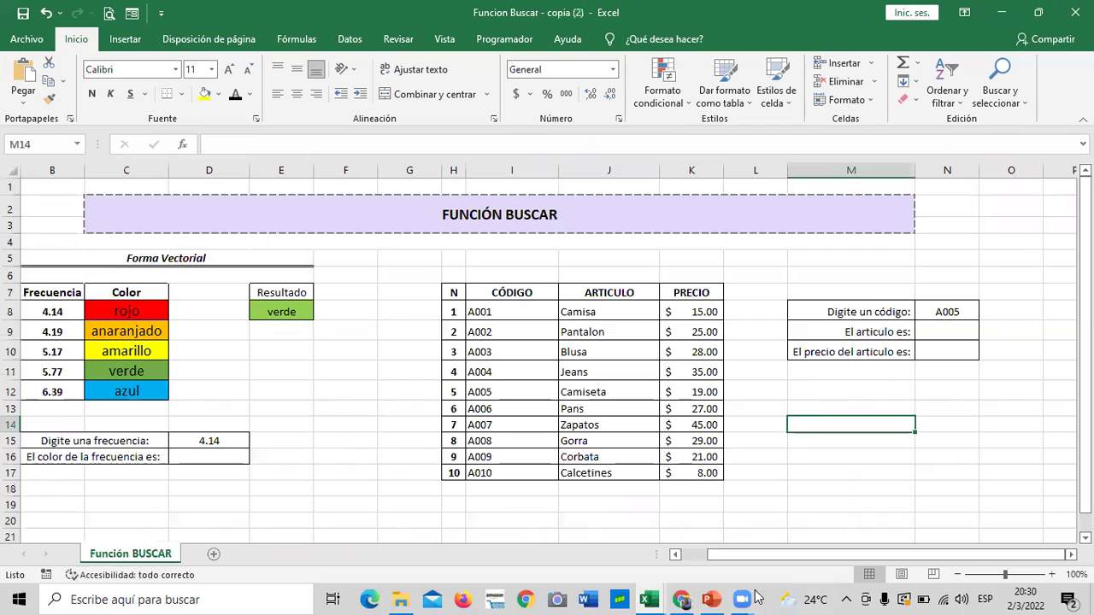
- Examine the frequency values in B8:B12 and the BUSCAR formula behind the result in cell E8
mouse_move(729, 596)
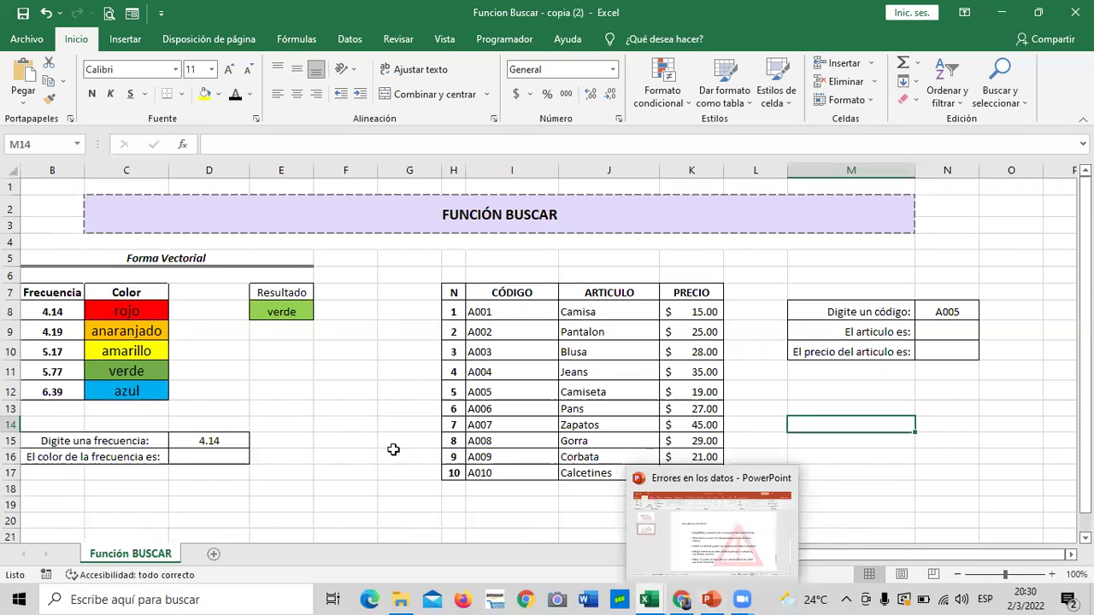
click(368, 455)
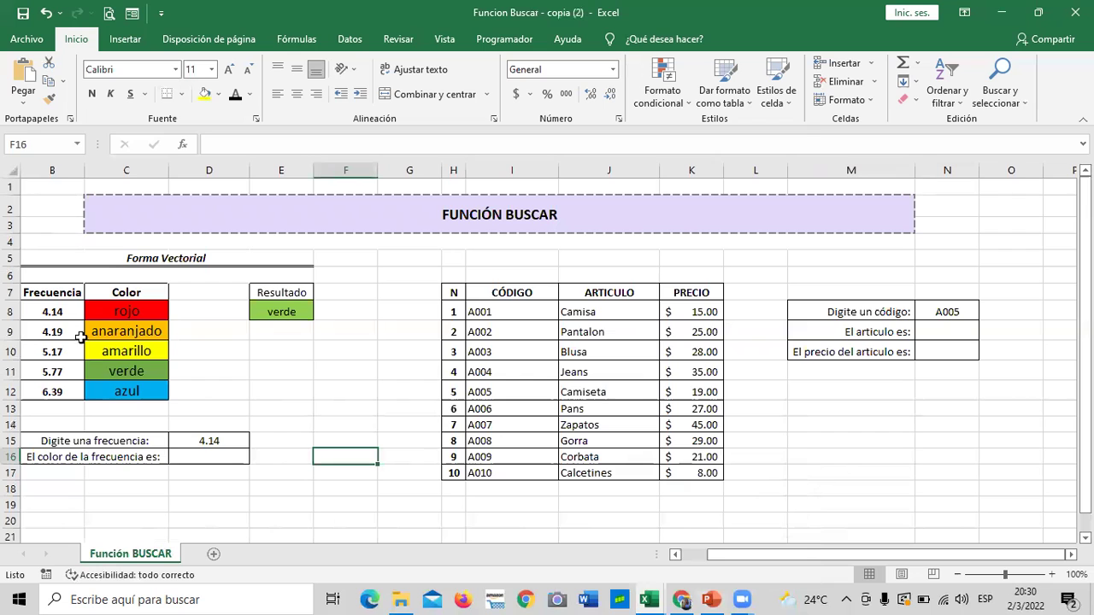
click(57, 311)
click(57, 332)
click(60, 371)
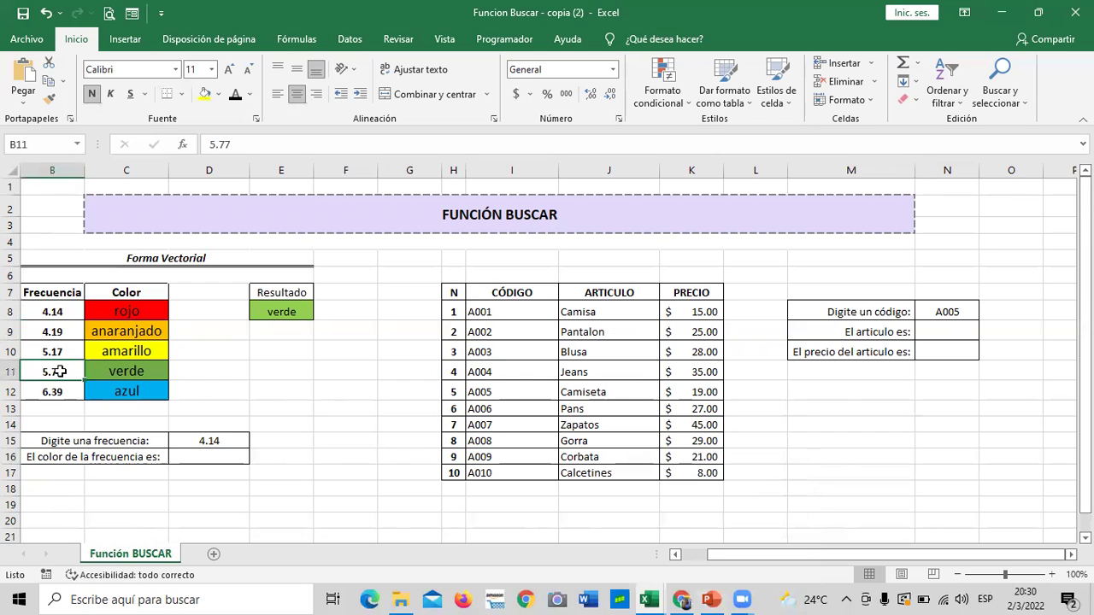
click(57, 391)
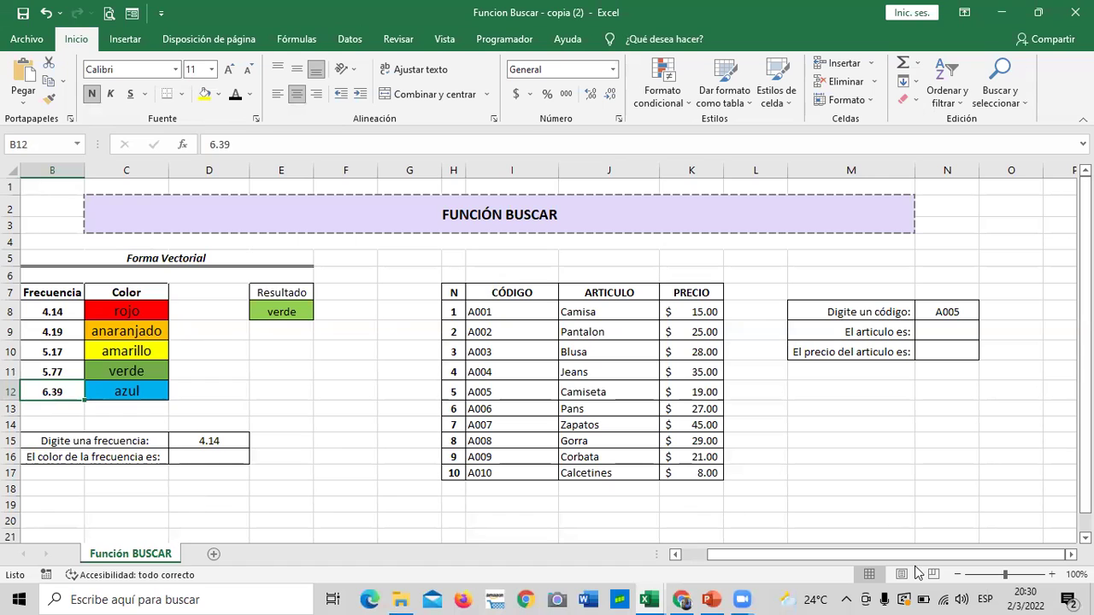
click(905, 518)
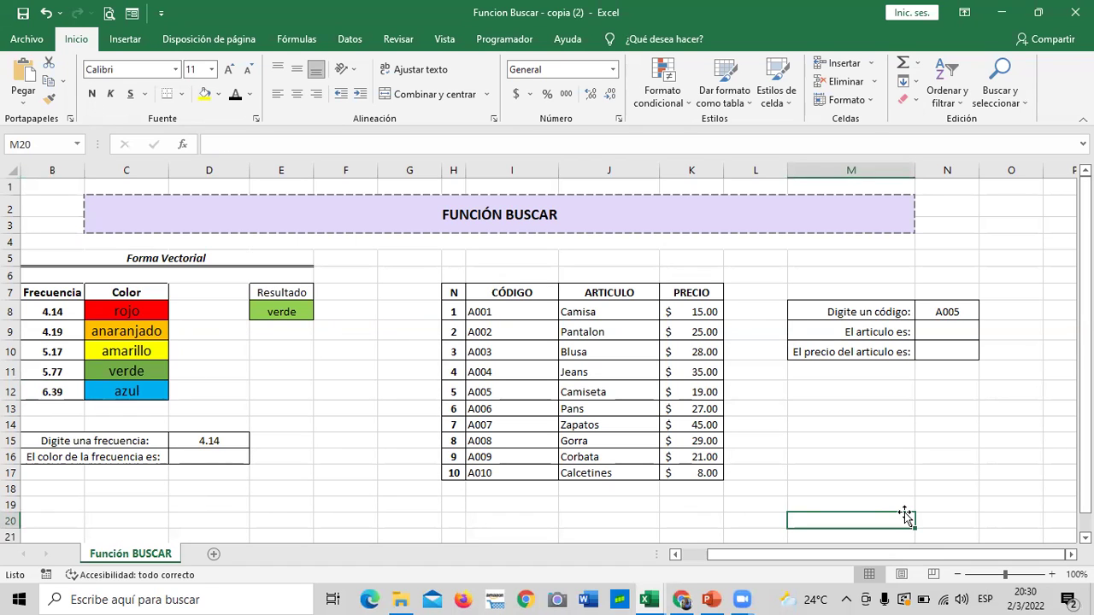
click(301, 311)
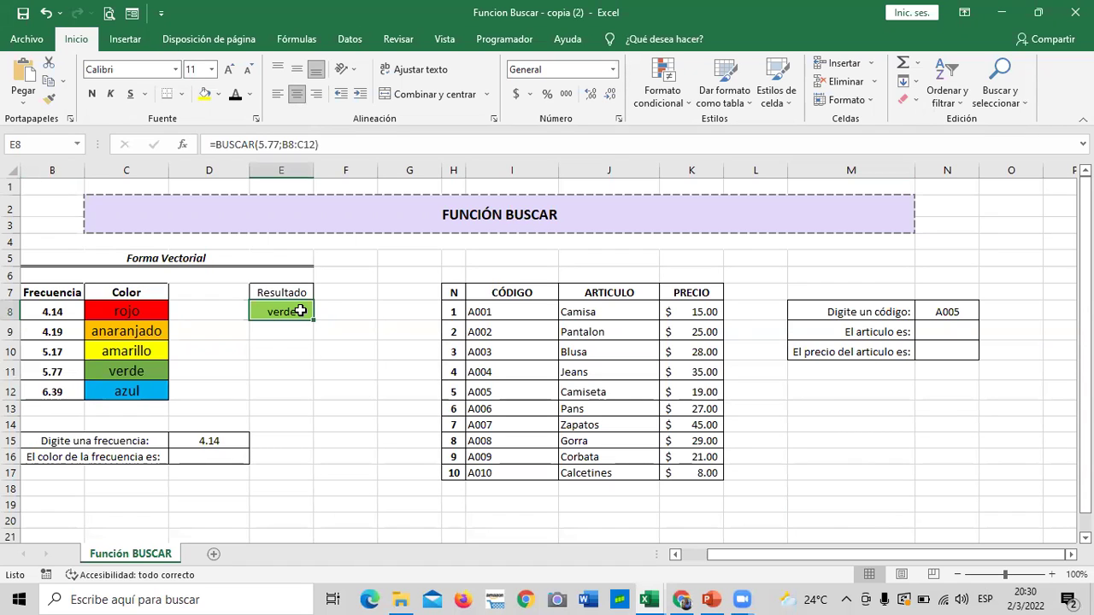
click(956, 348)
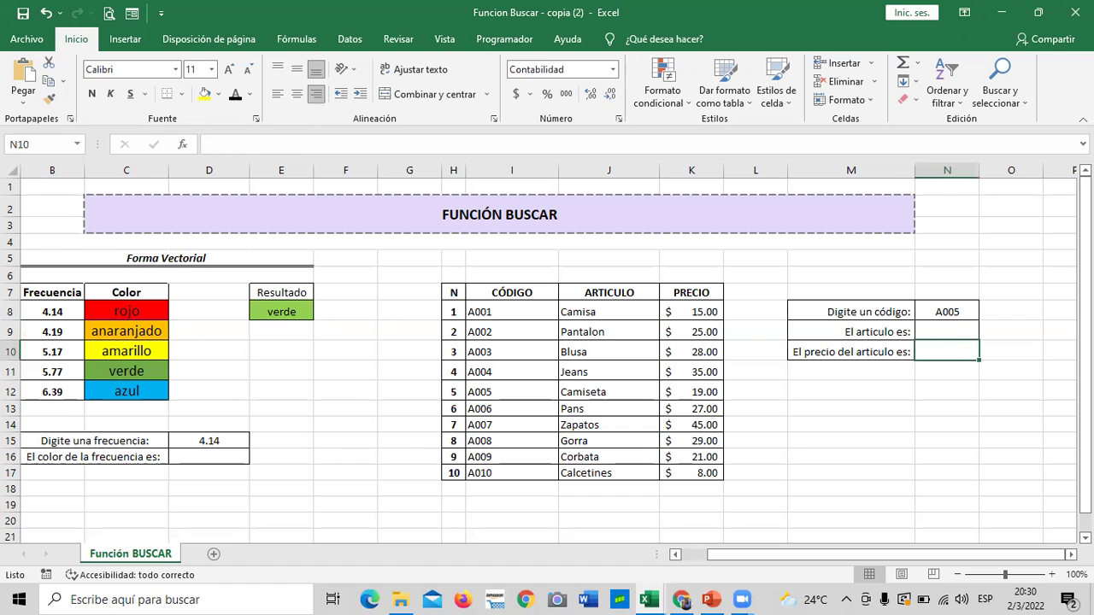
click(281, 296)
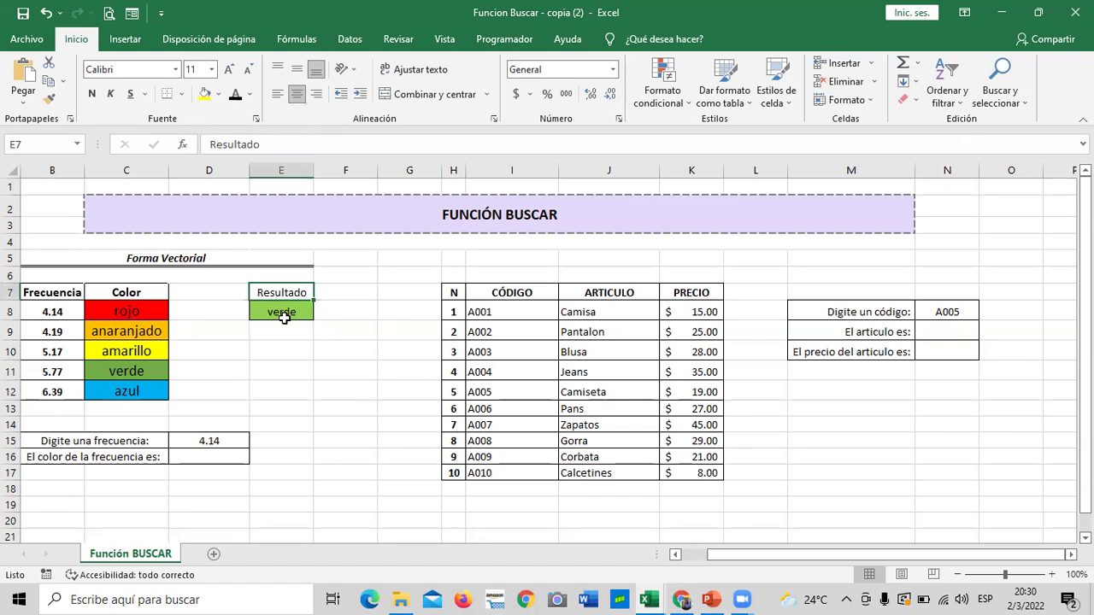
click(283, 313)
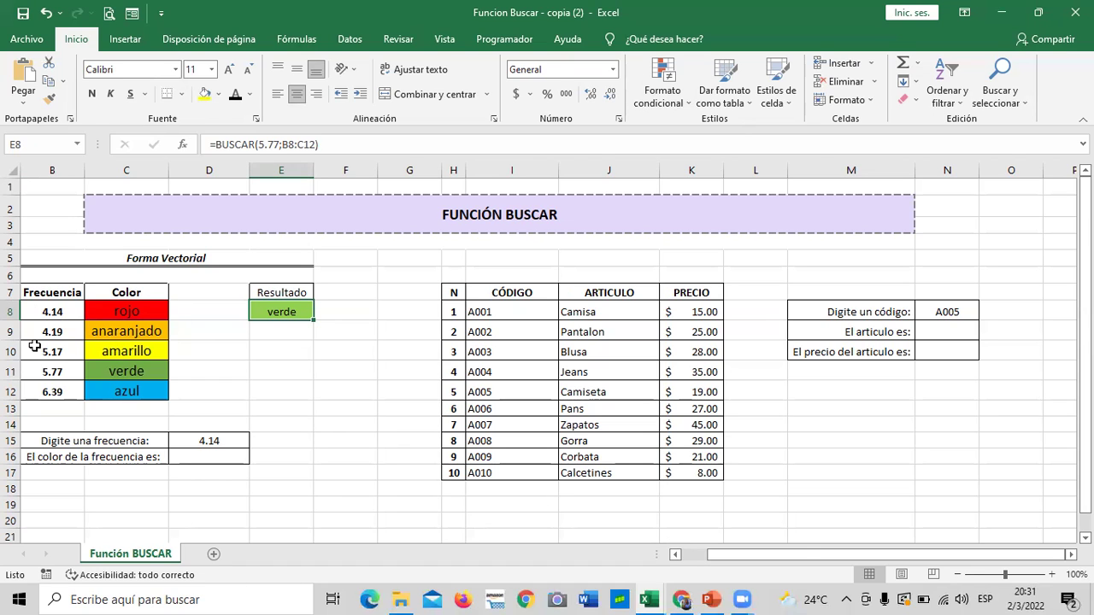
- Delete the existing BUSCAR formula from cell E8, leaving the result cell empty
click(330, 144)
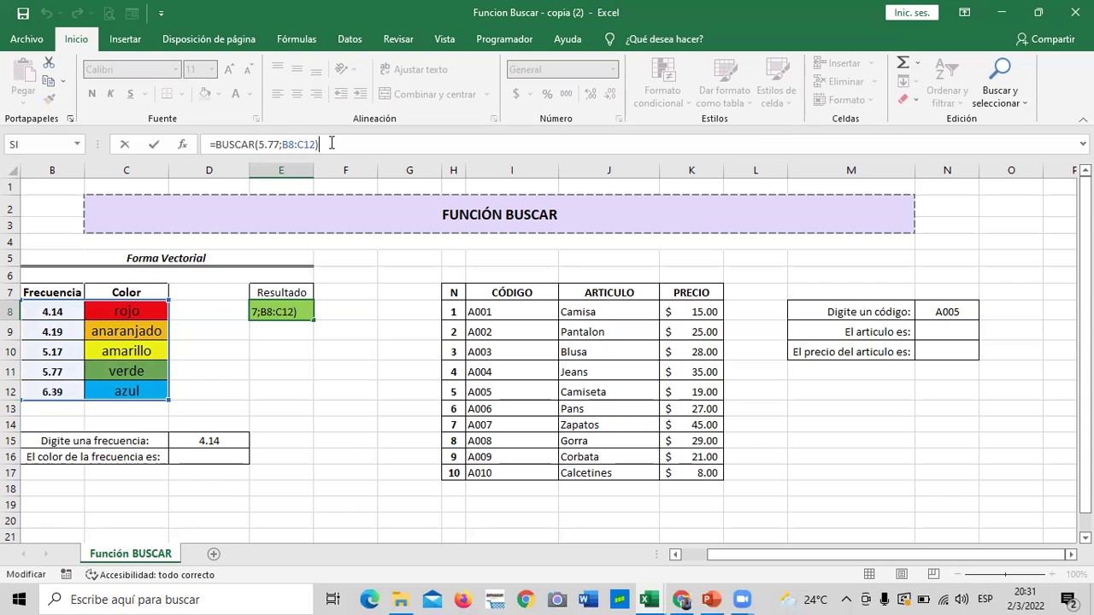
key(BackSpace)
key(BackSpace)
key(BackSpace)
key(BackSpace)
key(BackSpace)
key(BackSpace)
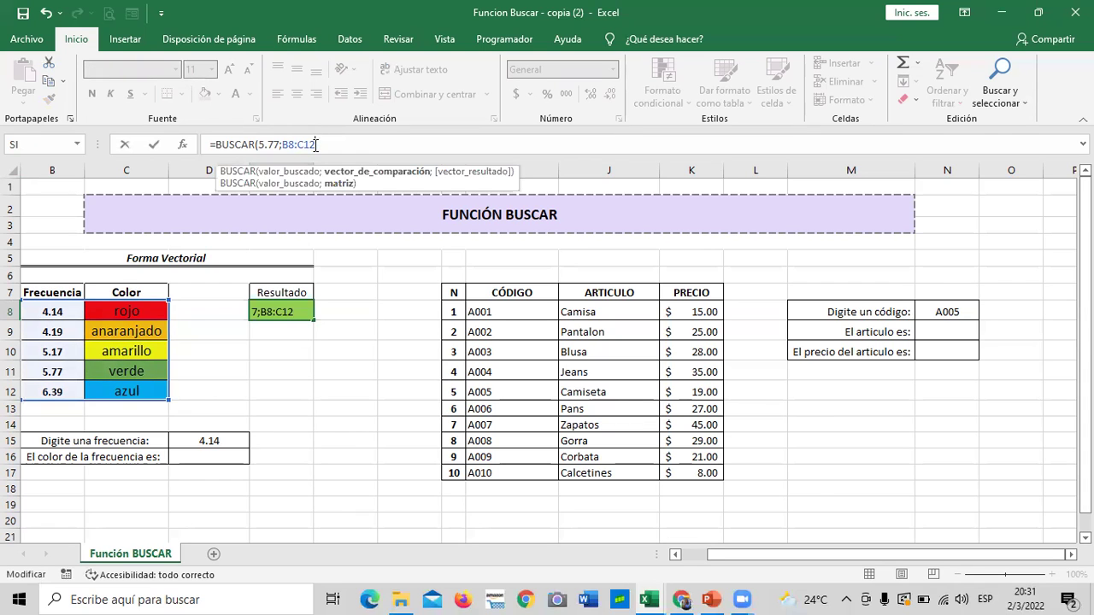
key(BackSpace)
key(BackSpace)
key(BackSpace)
key(BackSpace)
key(BackSpace)
key(BackSpace)
key(BackSpace)
key(BackSpace)
key(BackSpace)
key(BackSpace)
key(BackSpace)
key(BackSpace)
key(BackSpace)
key(BackSpace)
key(Return)
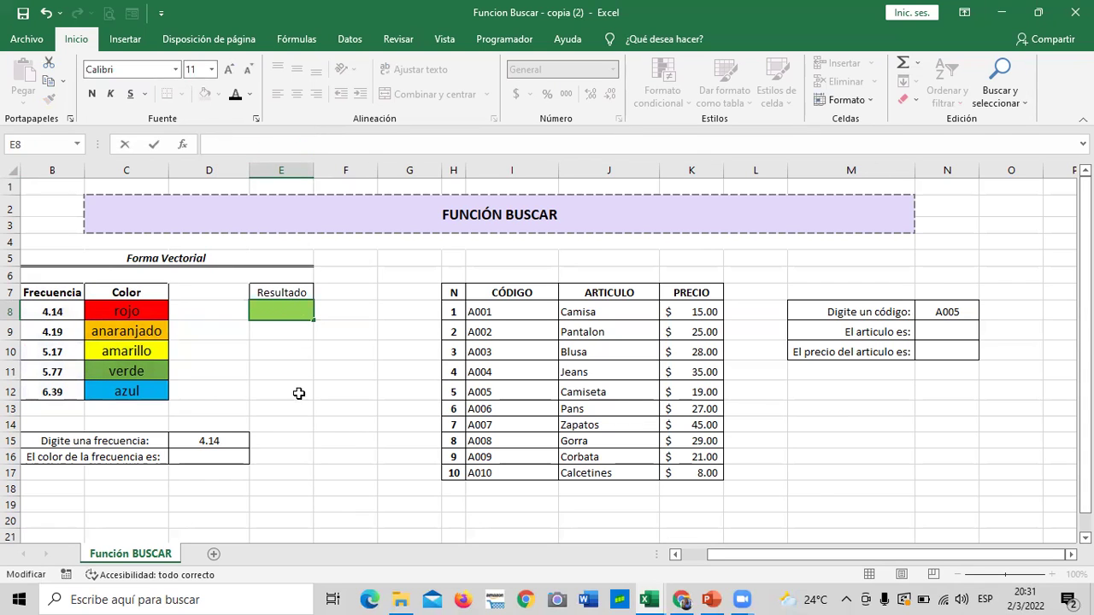
click(286, 391)
- Begin a BUSCAR formula in cell E8 with 4.19 as the lookup value
click(277, 308)
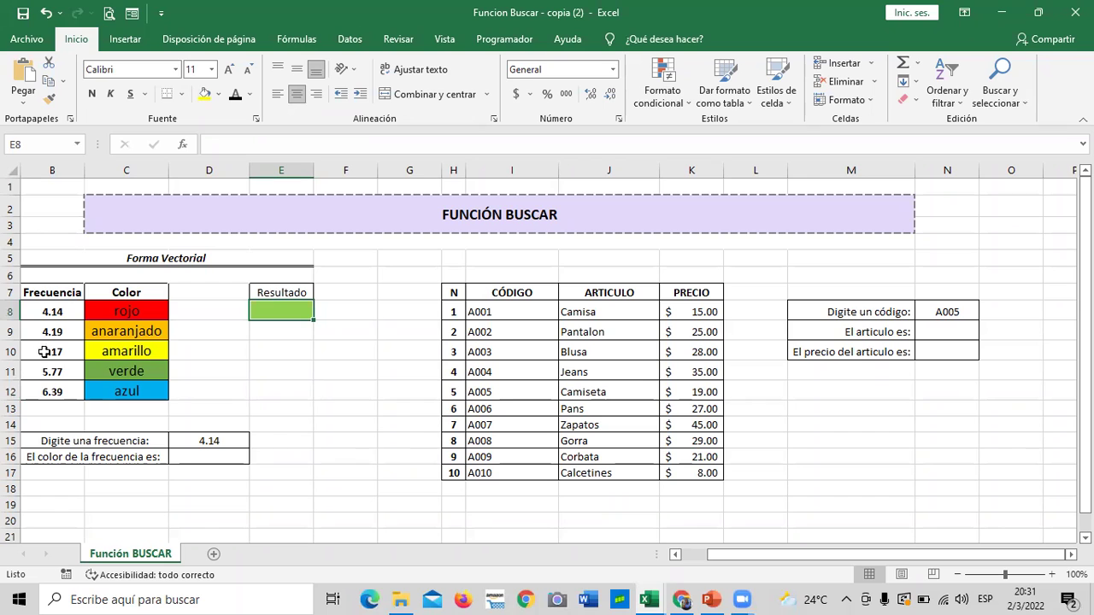
click(218, 382)
click(277, 299)
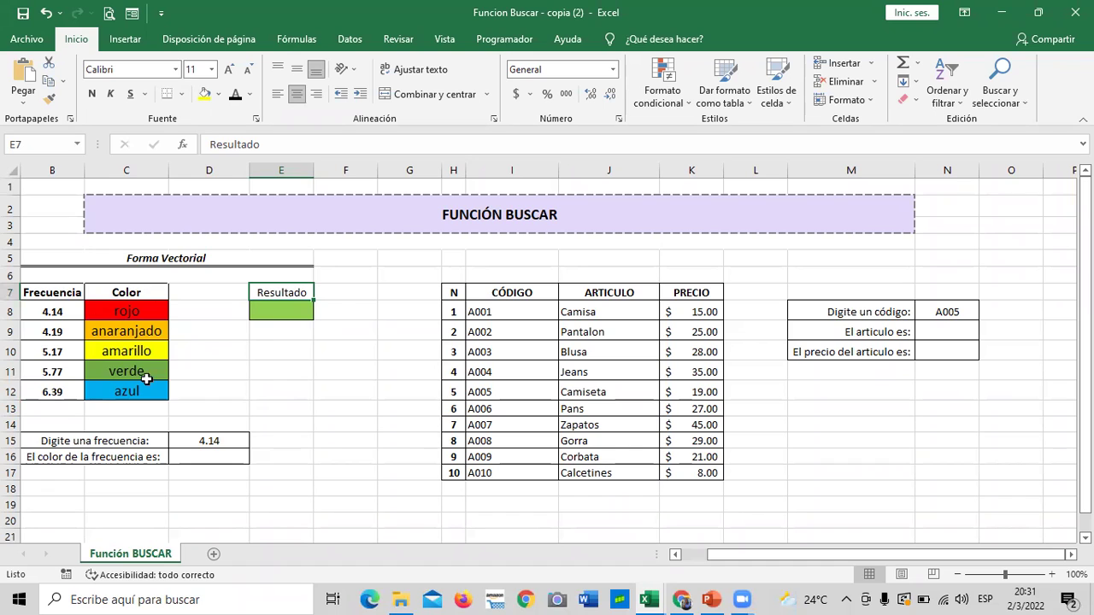
click(288, 306)
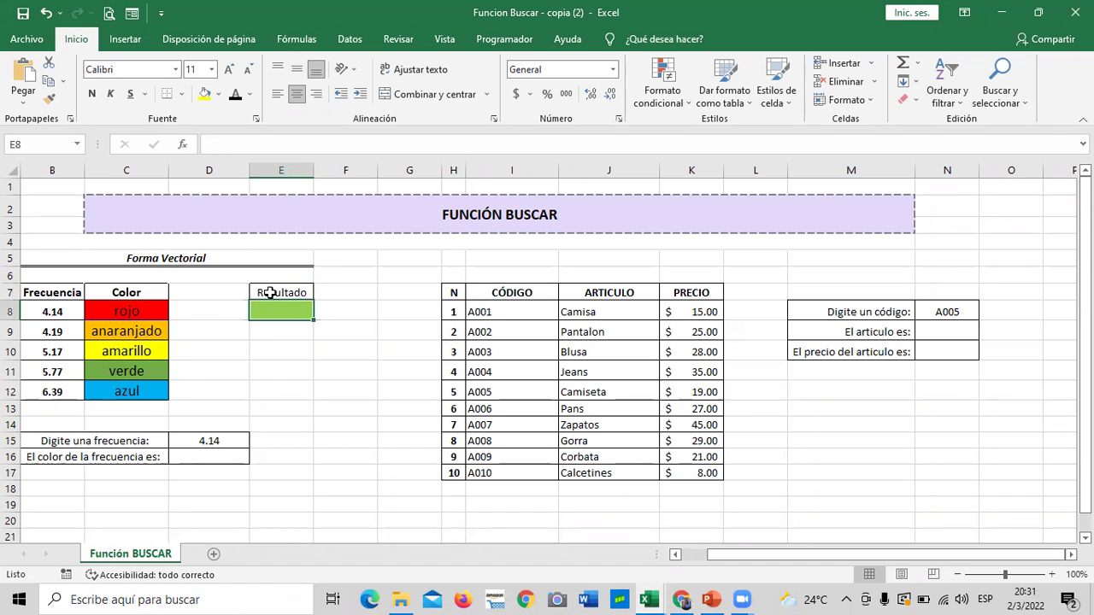
text(=BUS)
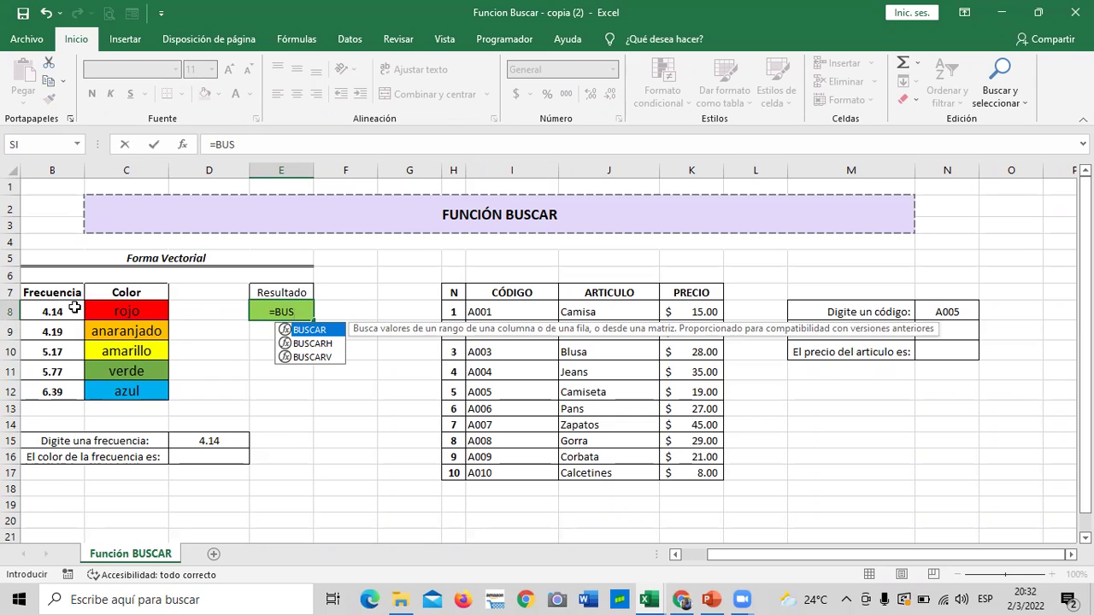
double_click(326, 334)
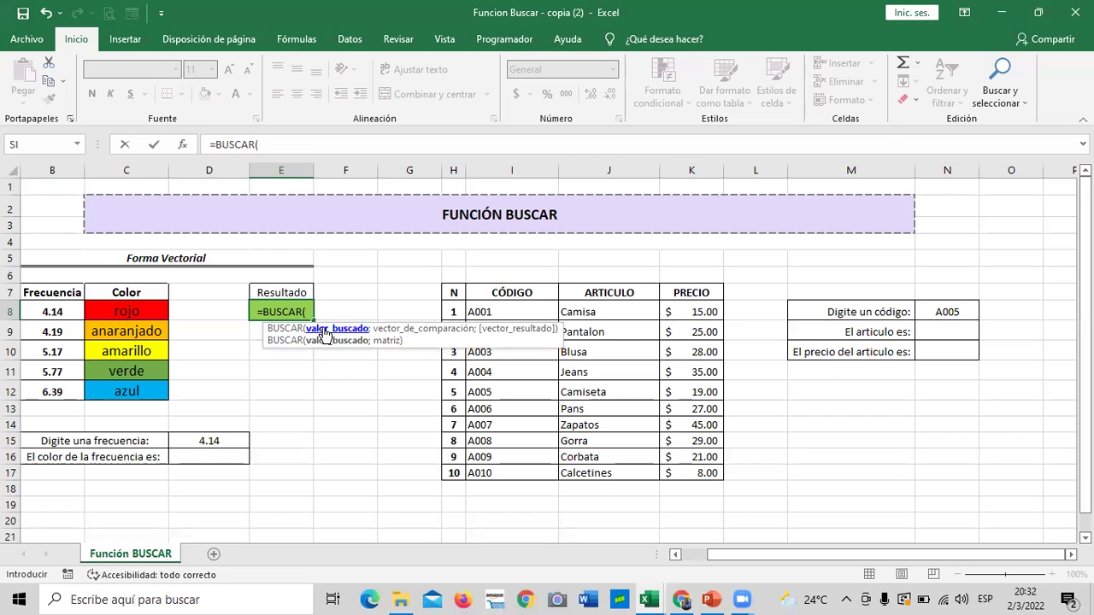
click(46, 313)
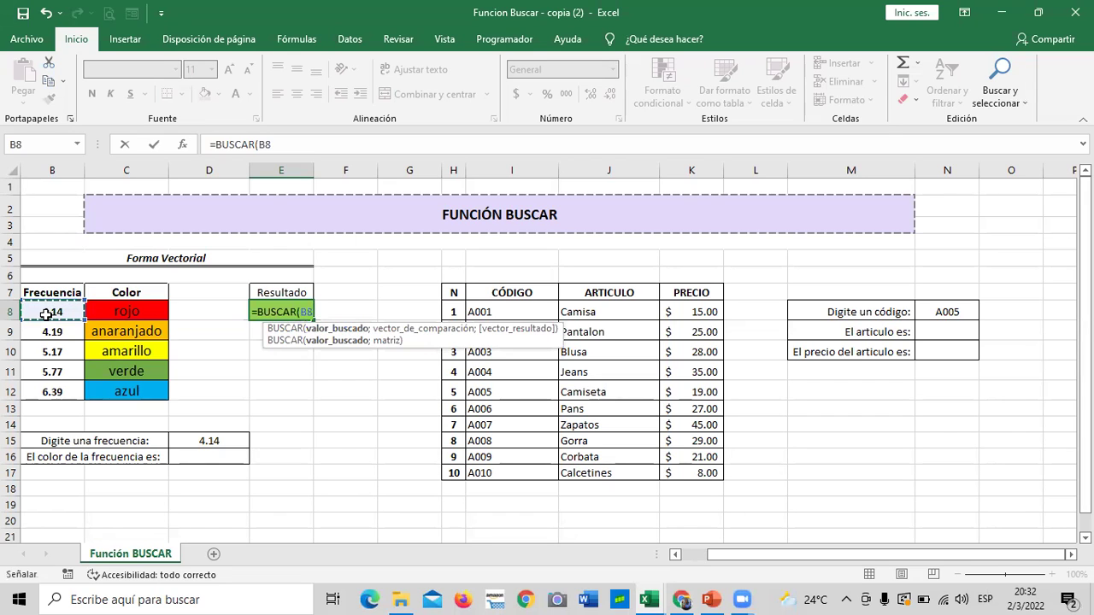
click(316, 142)
key(BackSpace)
key(BackSpace)
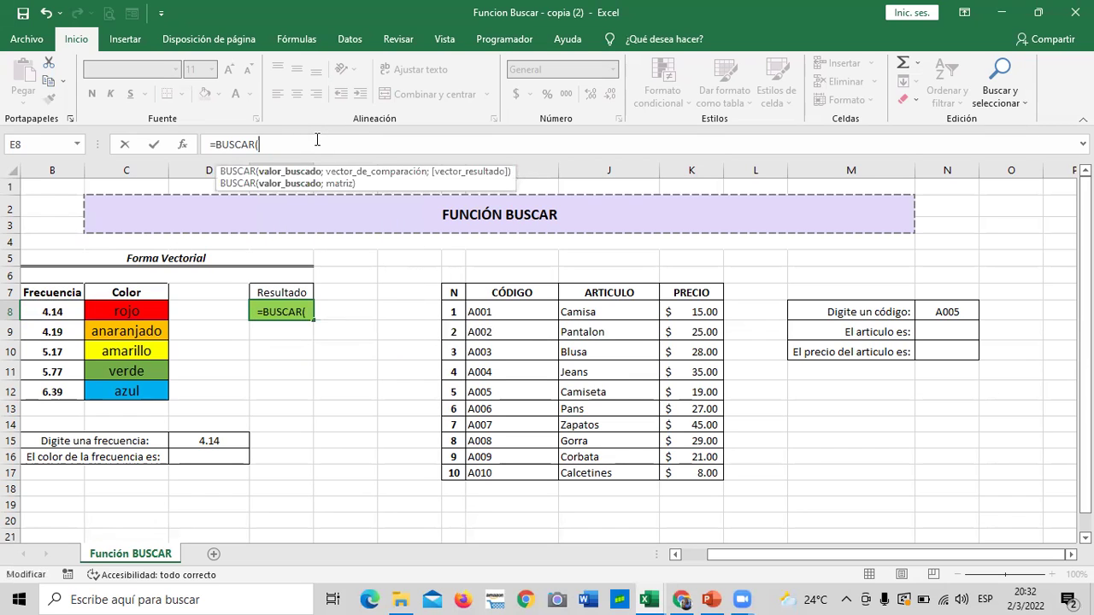
text(4.1)
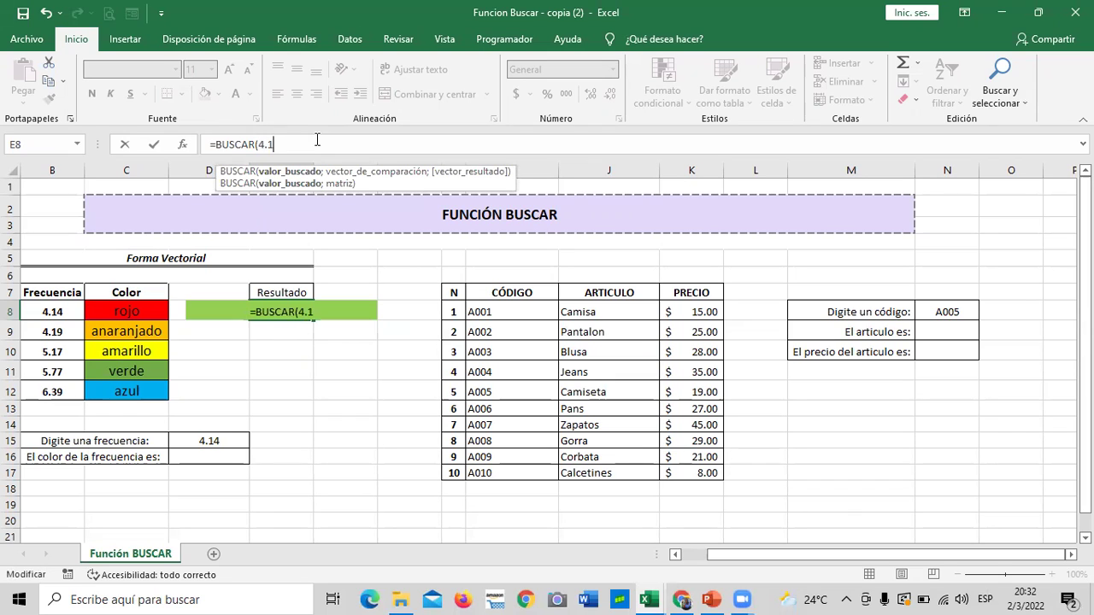
text(9;)
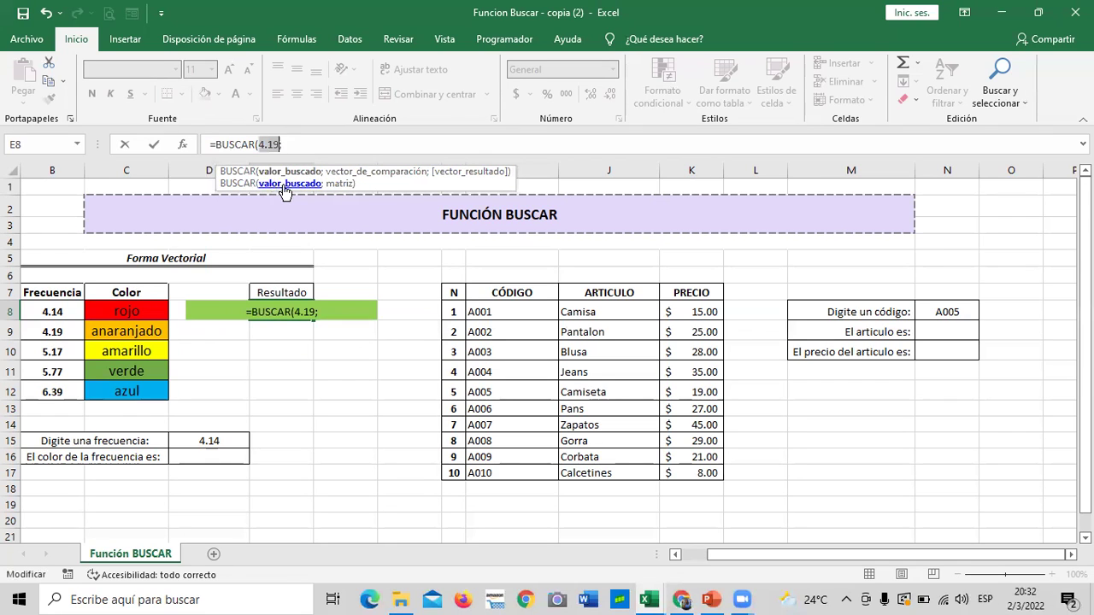
- Complete the BUSCAR formula in E8 with the frequency and color range B8:C12 as the matrix
drag(58, 292, 131, 393)
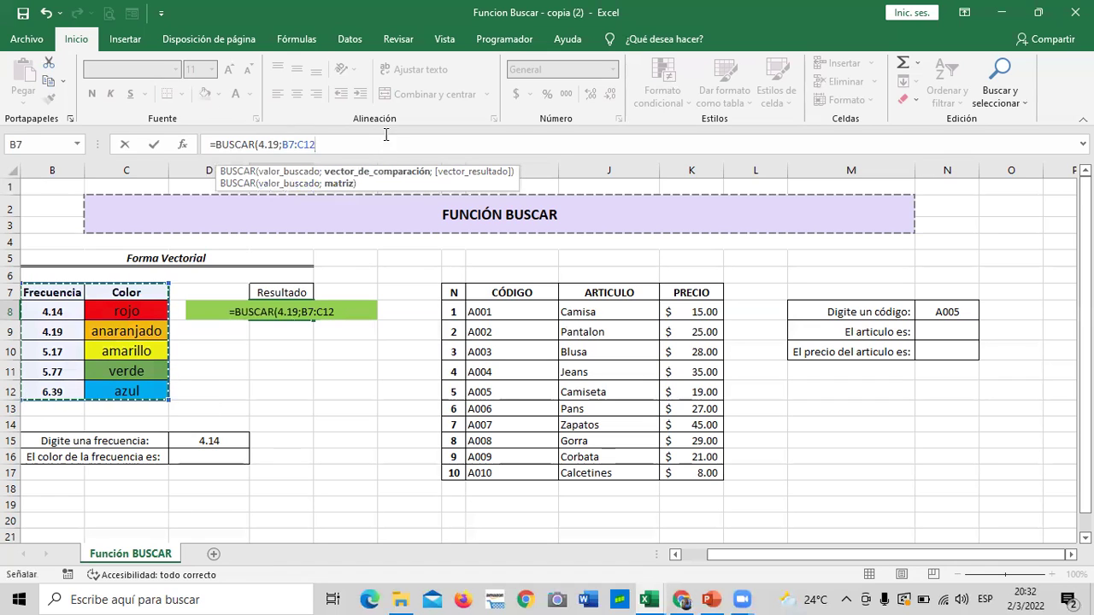
click(295, 145)
key(BackSpace)
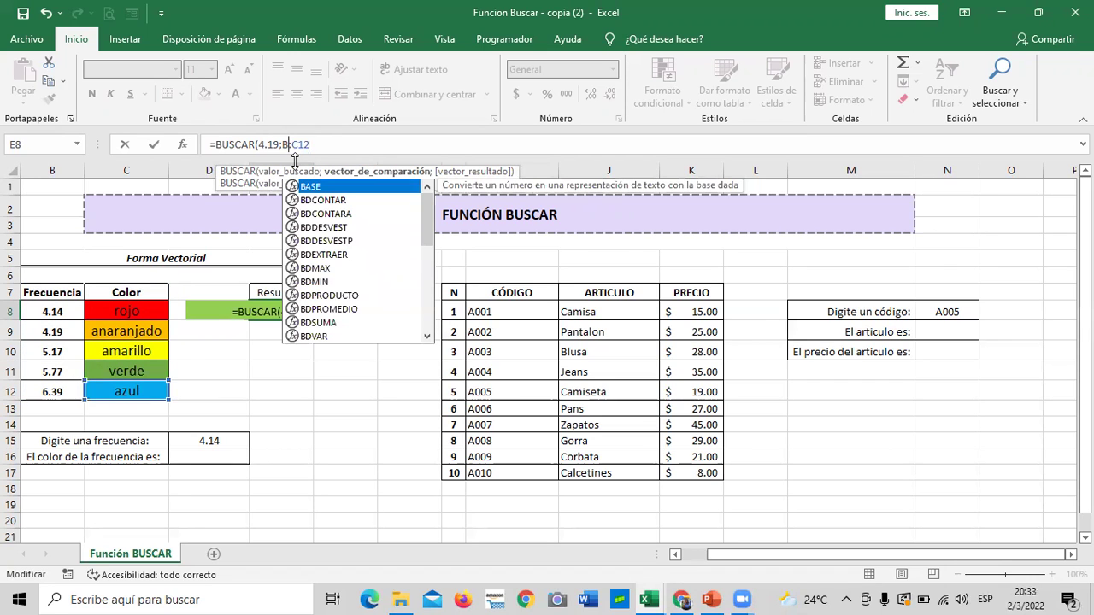
text(8:)
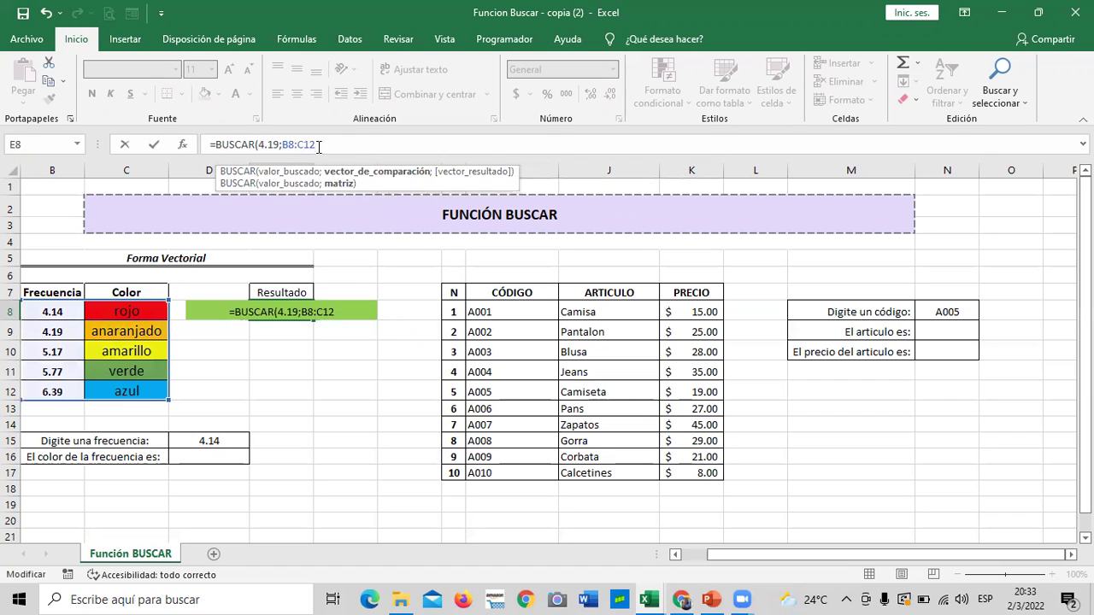
text())
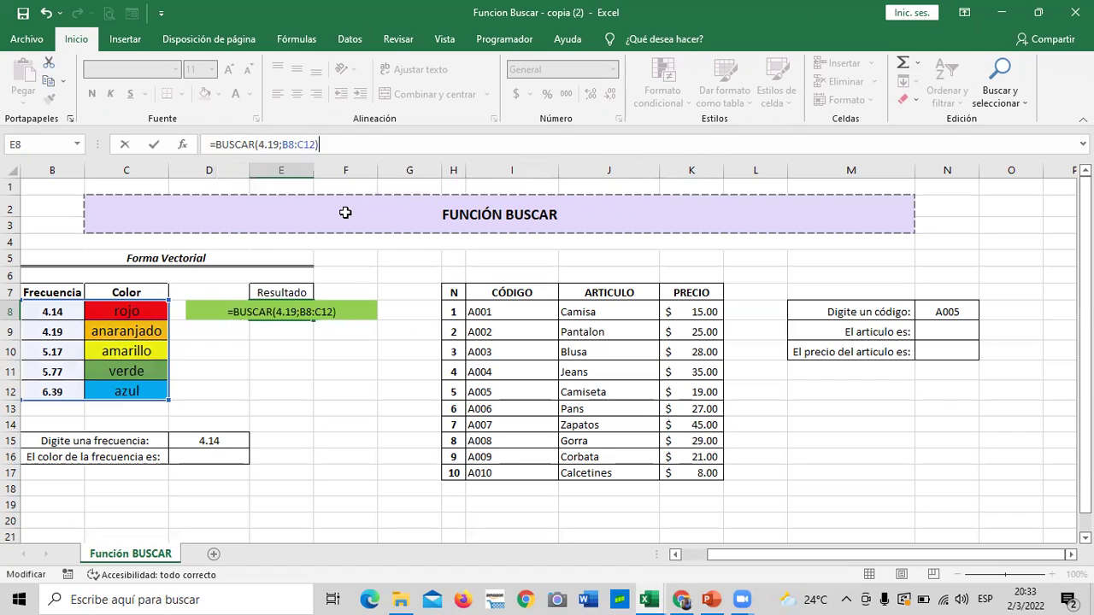
key(Return)
click(279, 311)
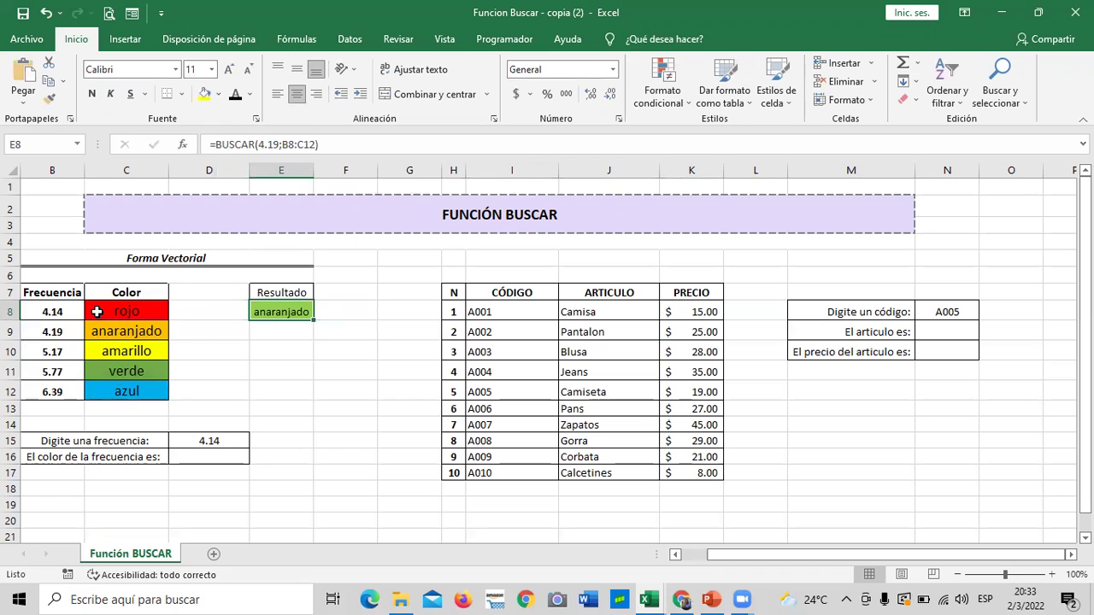
- Change the lookup value of the BUSCAR formula in E8 to 5.77 and check the resulting color
click(280, 143)
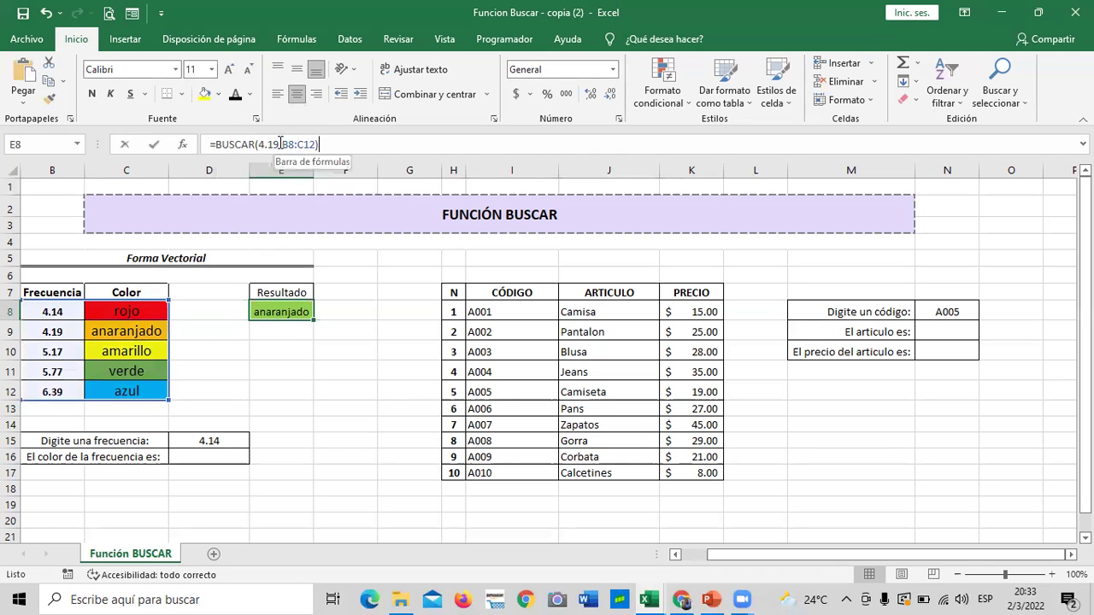
key(BackSpace)
key(BackSpace)
key(BackSpace)
key(BackSpace)
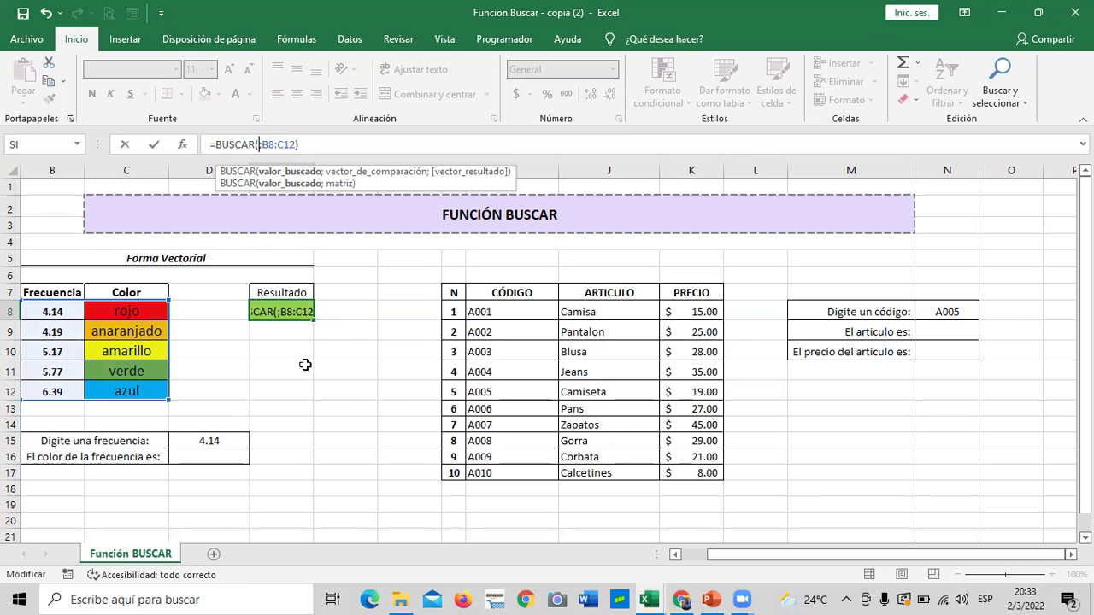
text(5.)
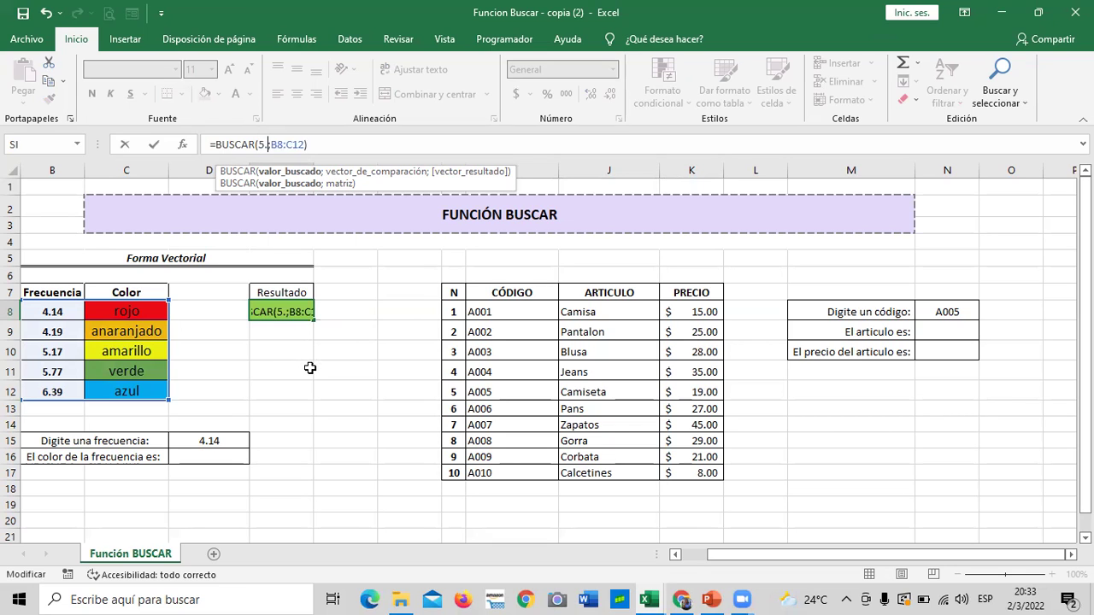
text(77)
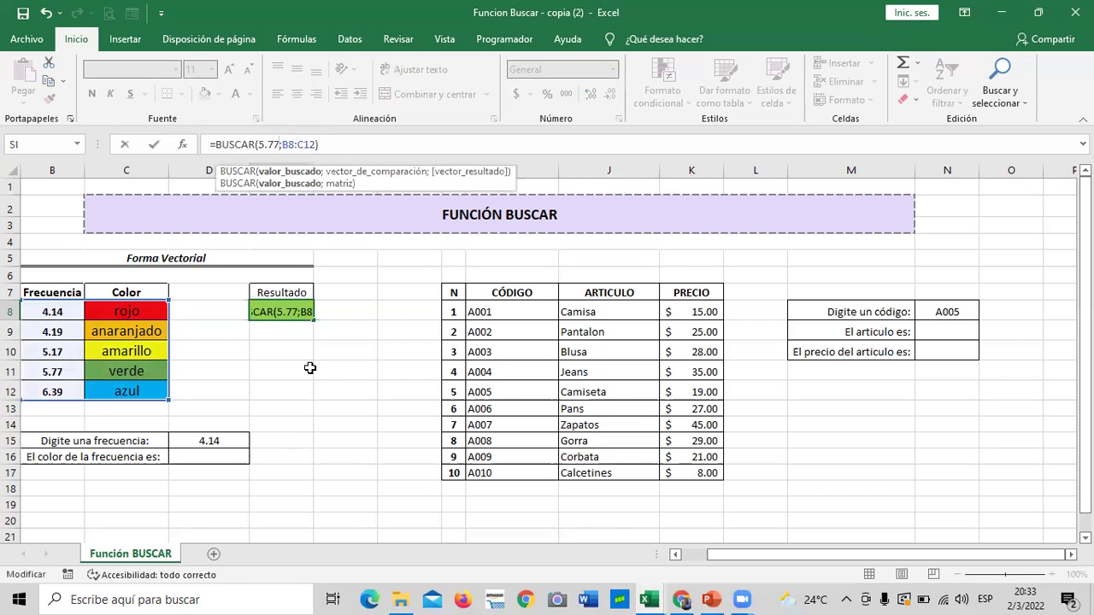
key(Return)
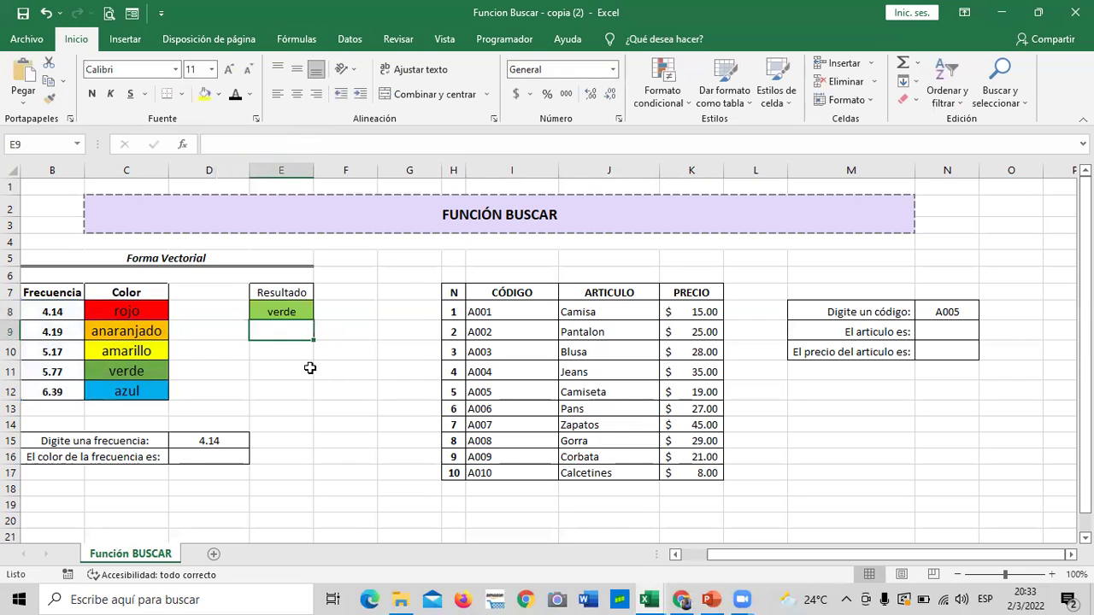
click(284, 306)
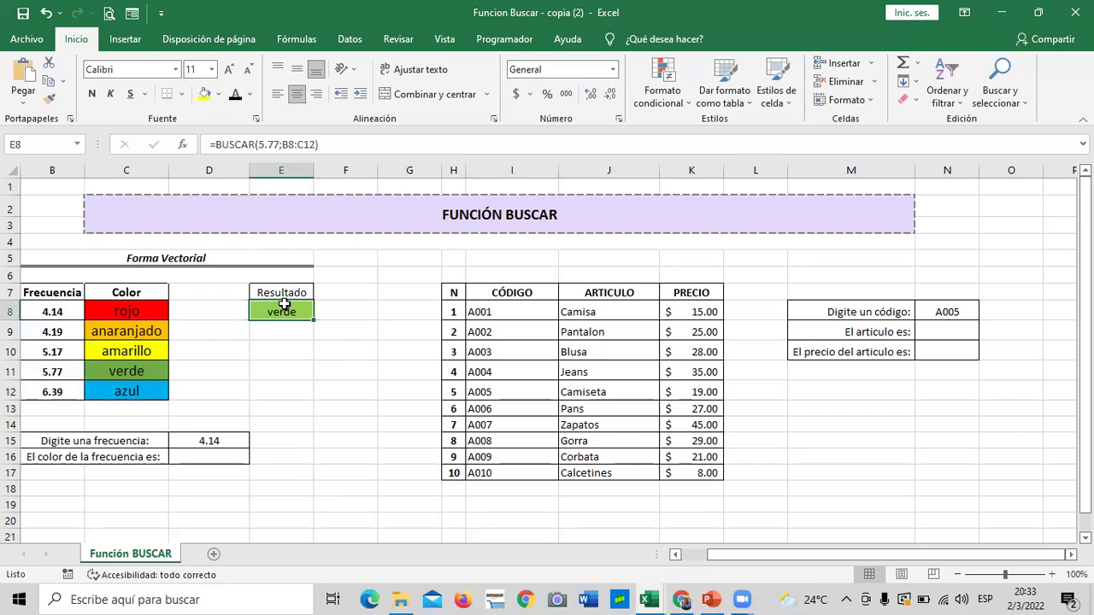
click(283, 371)
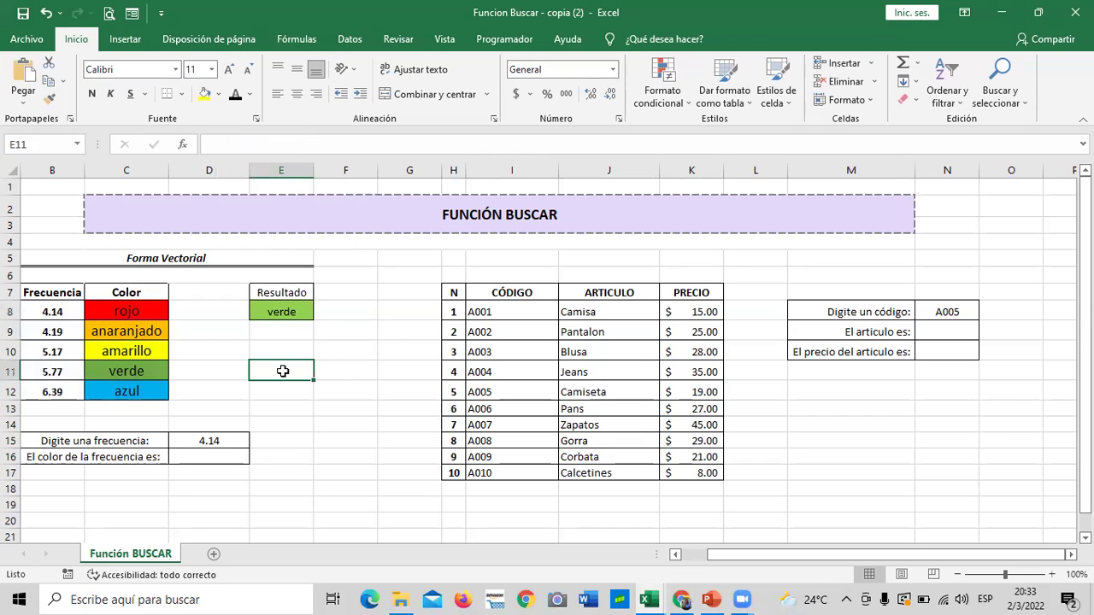
click(282, 290)
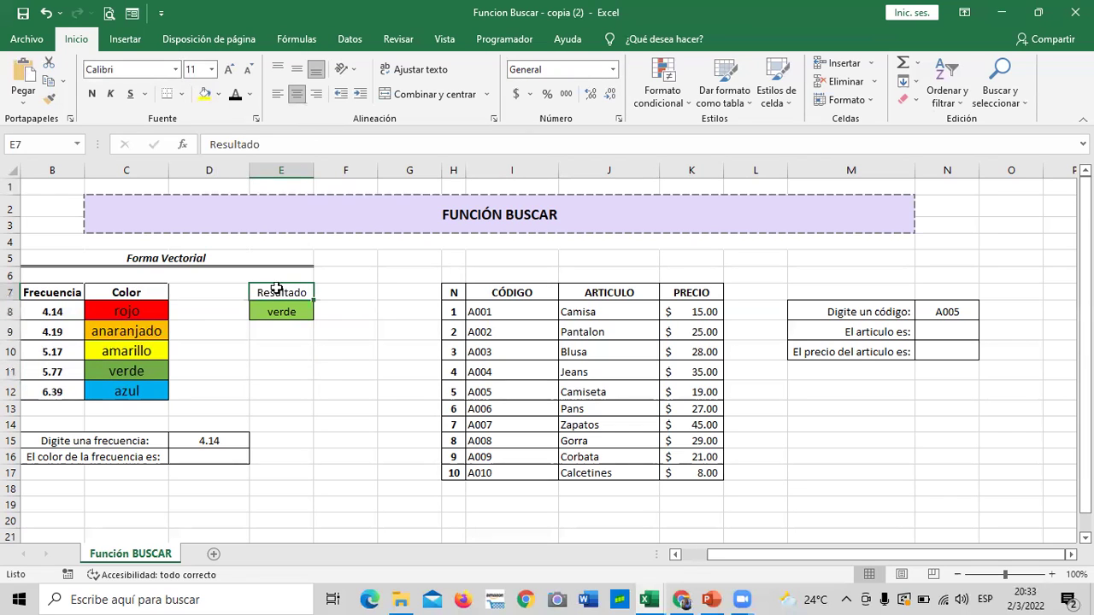
- Begin a BUSCAR formula in cell D16 with the frequency cell D15 as the lookup value
click(185, 457)
click(186, 442)
click(192, 456)
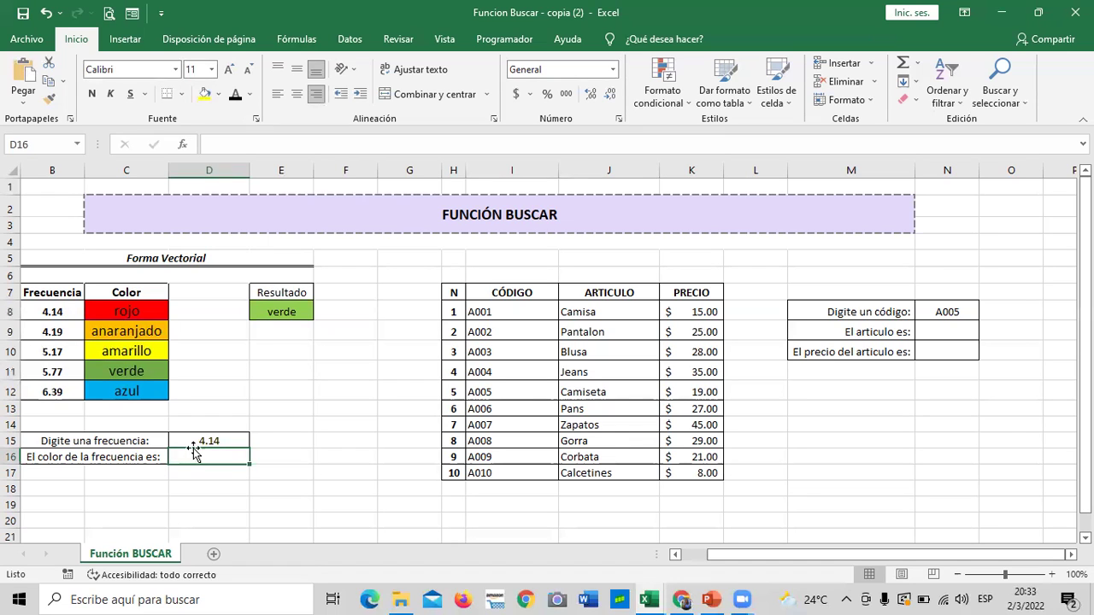
click(193, 440)
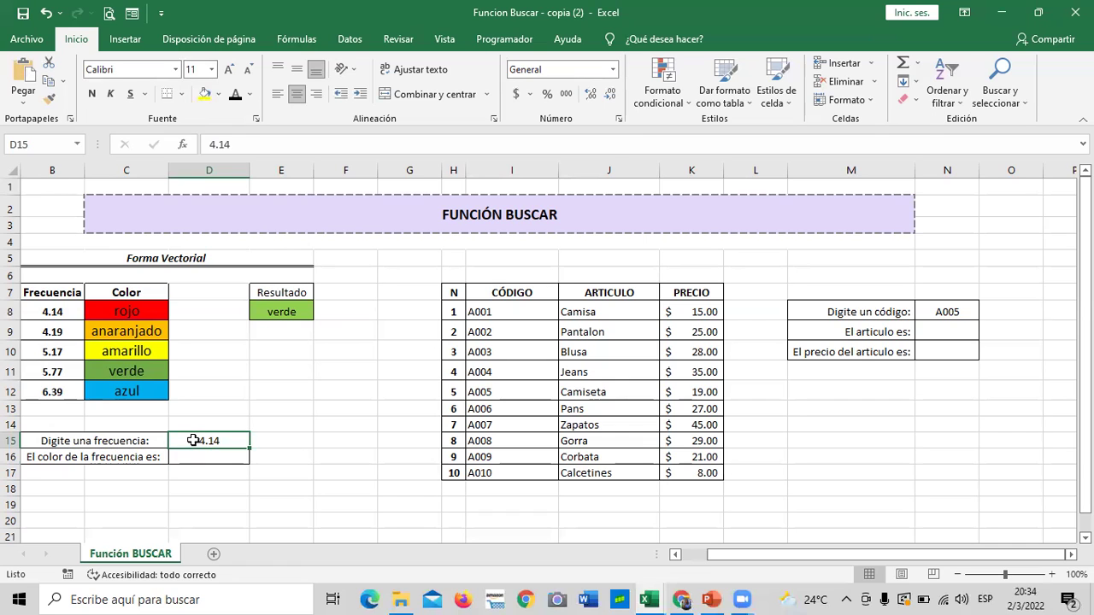
click(212, 454)
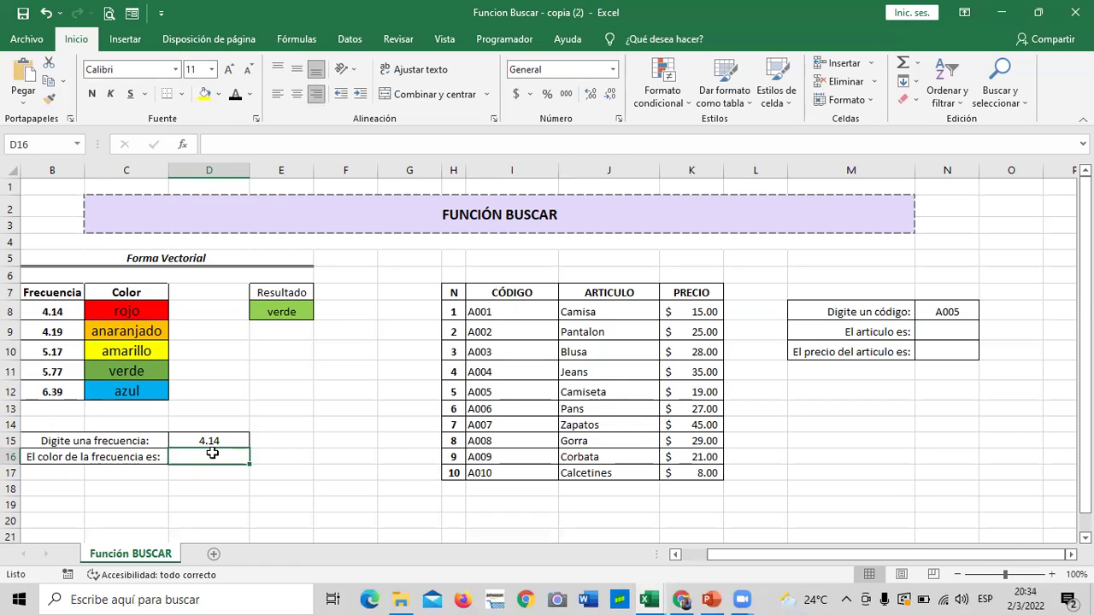
text(=B)
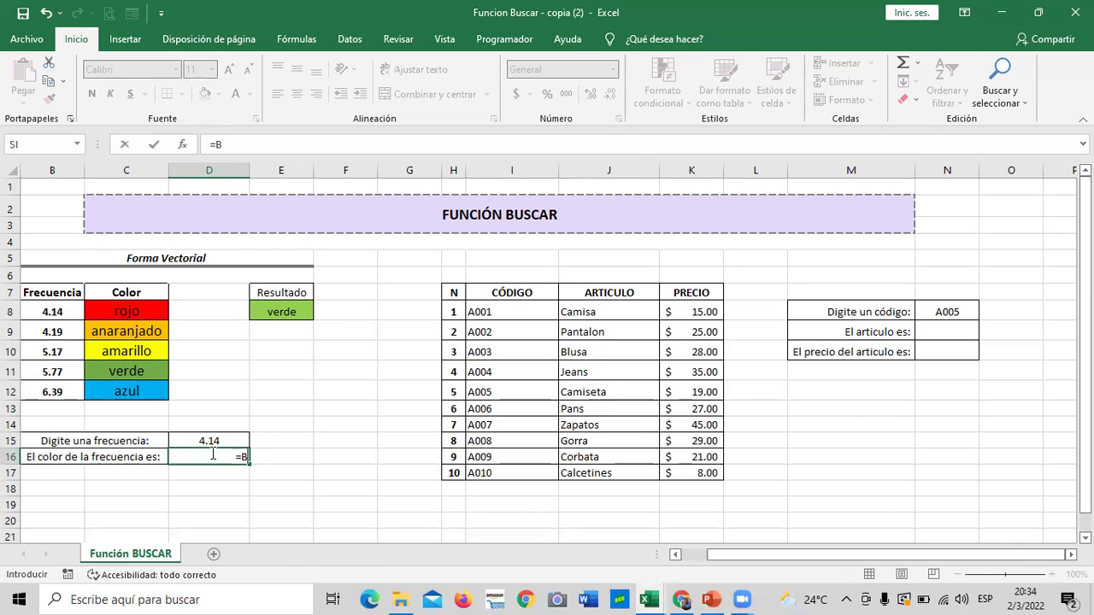
text(USCA)
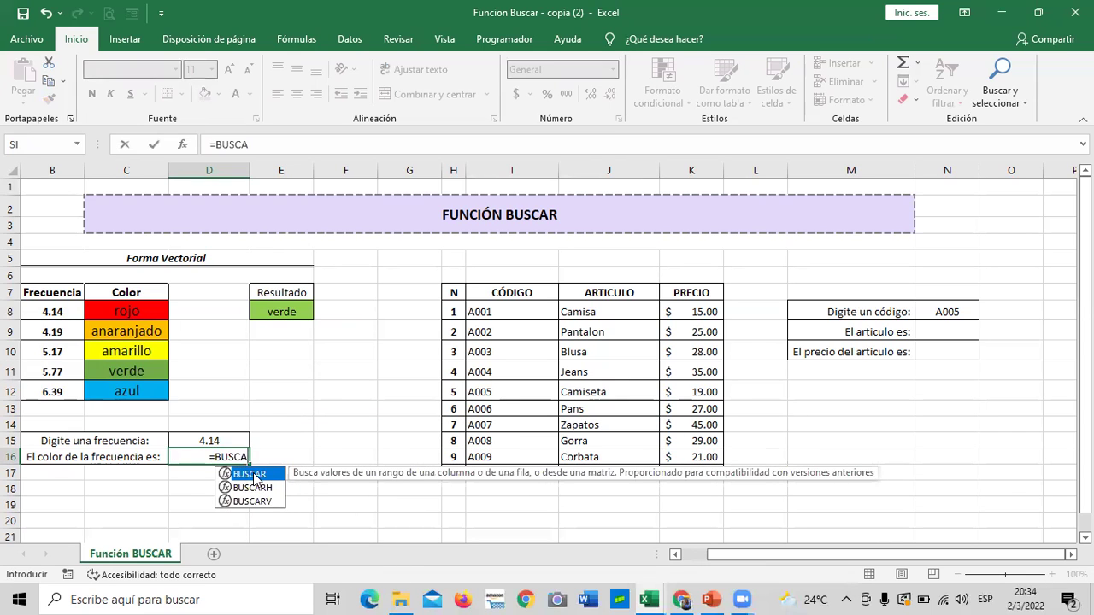
double_click(269, 480)
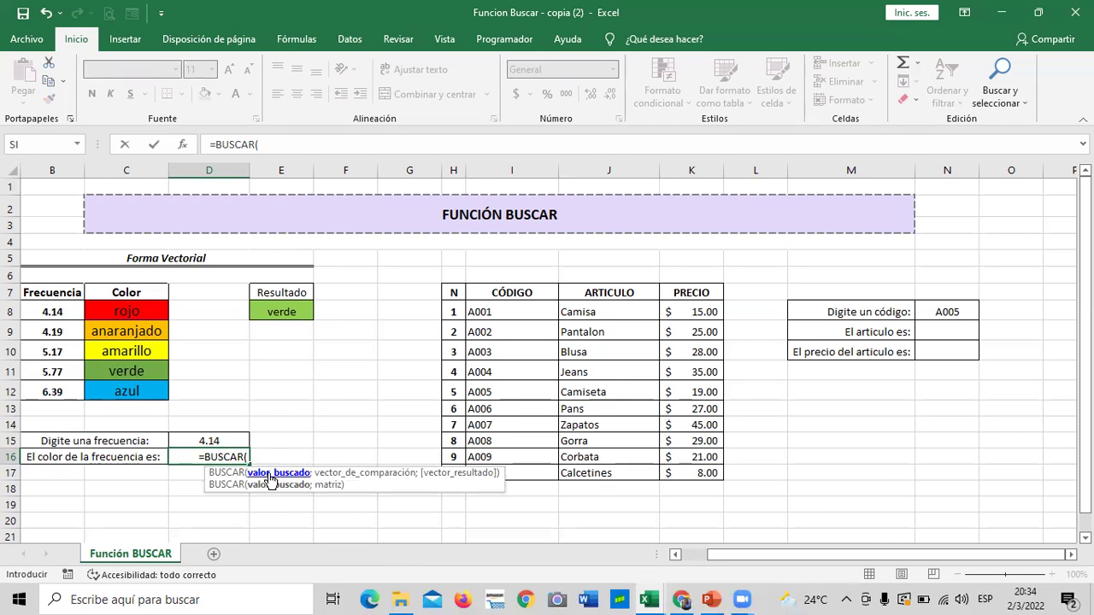
click(223, 441)
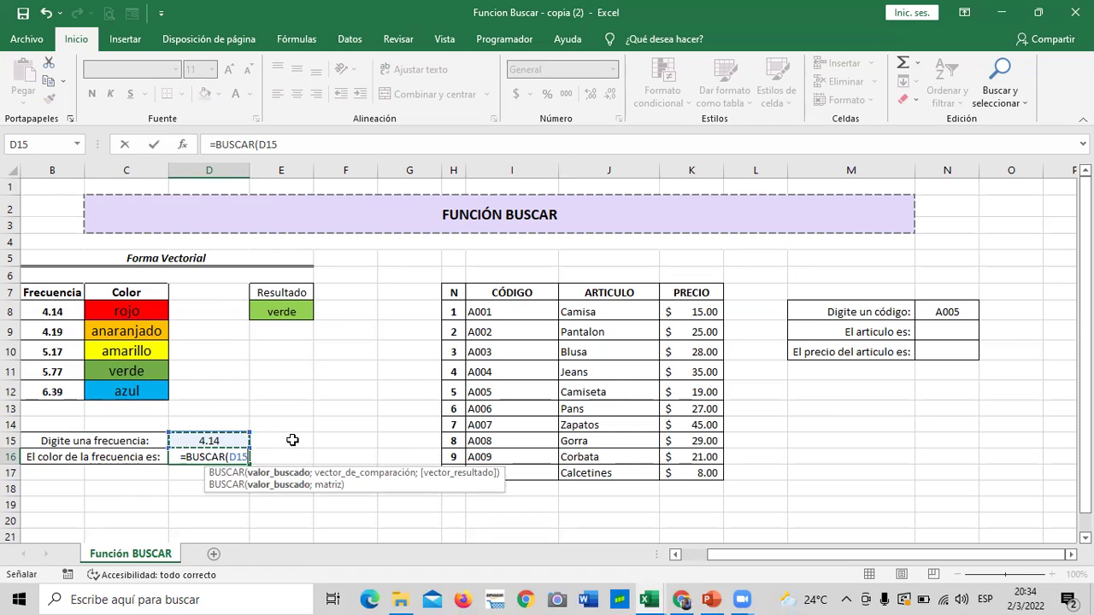
text(;)
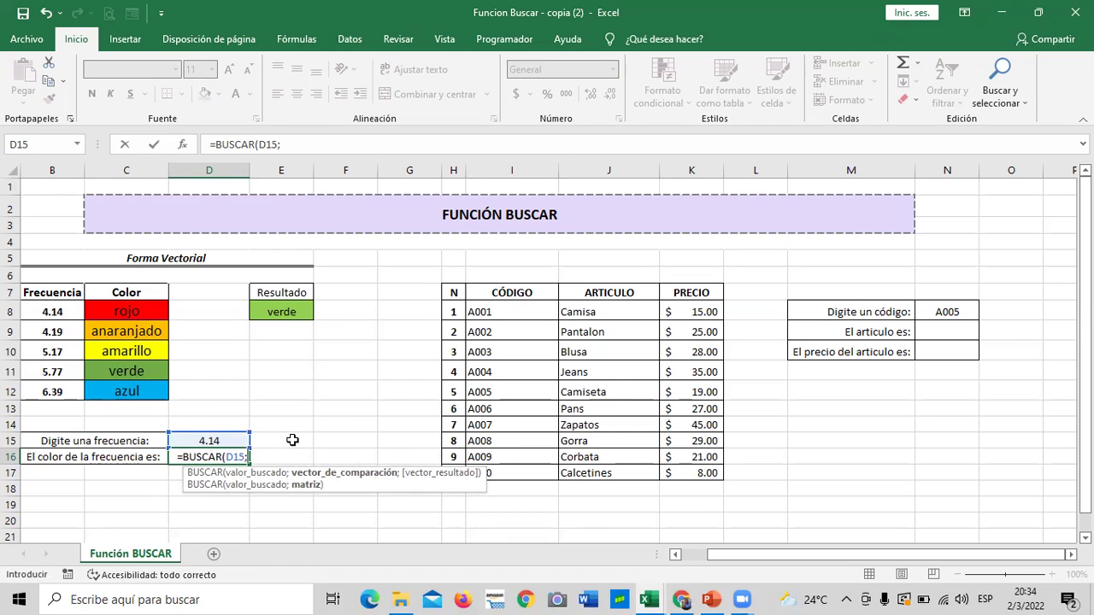
- Complete the BUSCAR formula in D16 with the frequency and color range B8:C12 as the matrix
drag(53, 308, 140, 389)
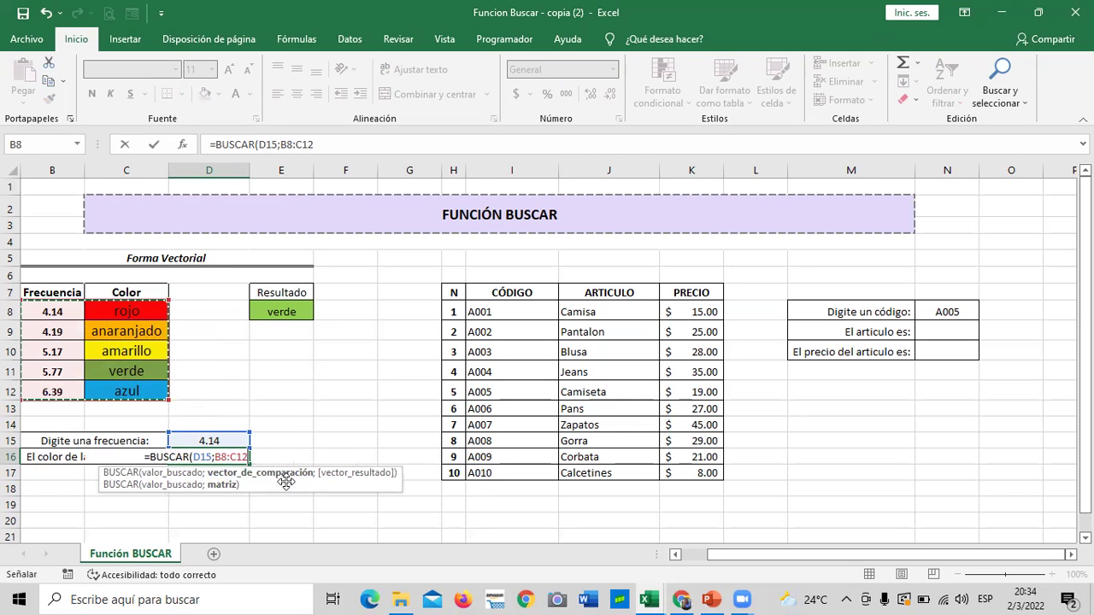
text())
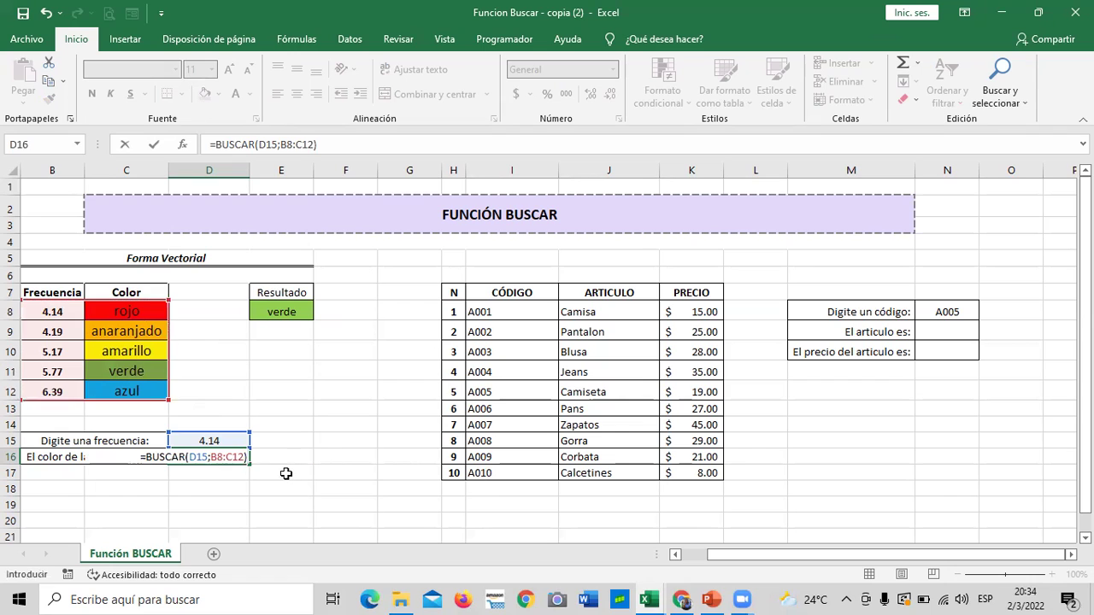
key(Return)
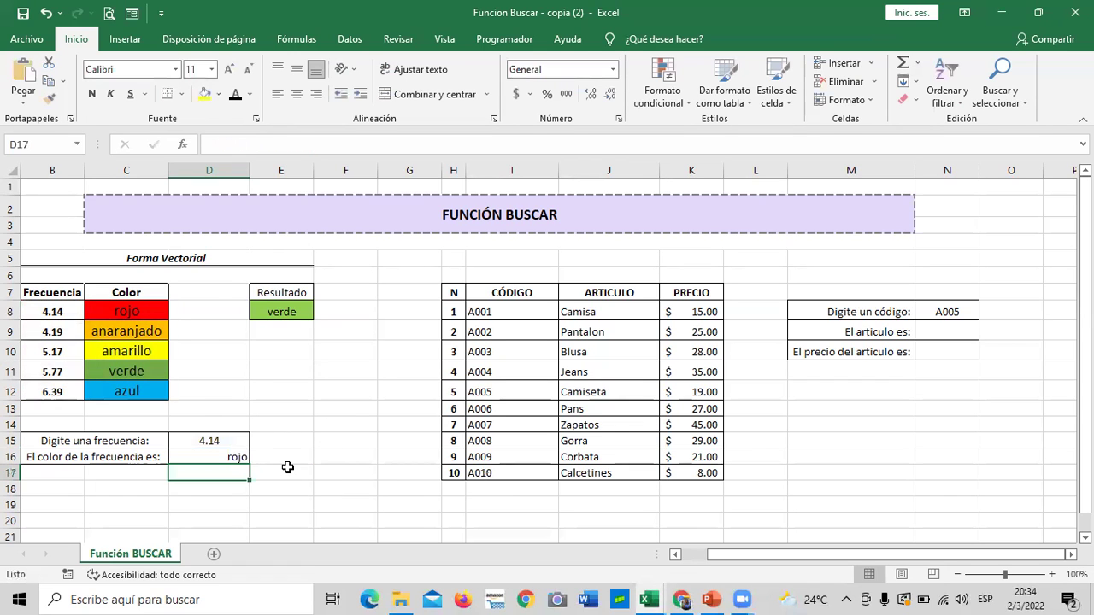
click(231, 456)
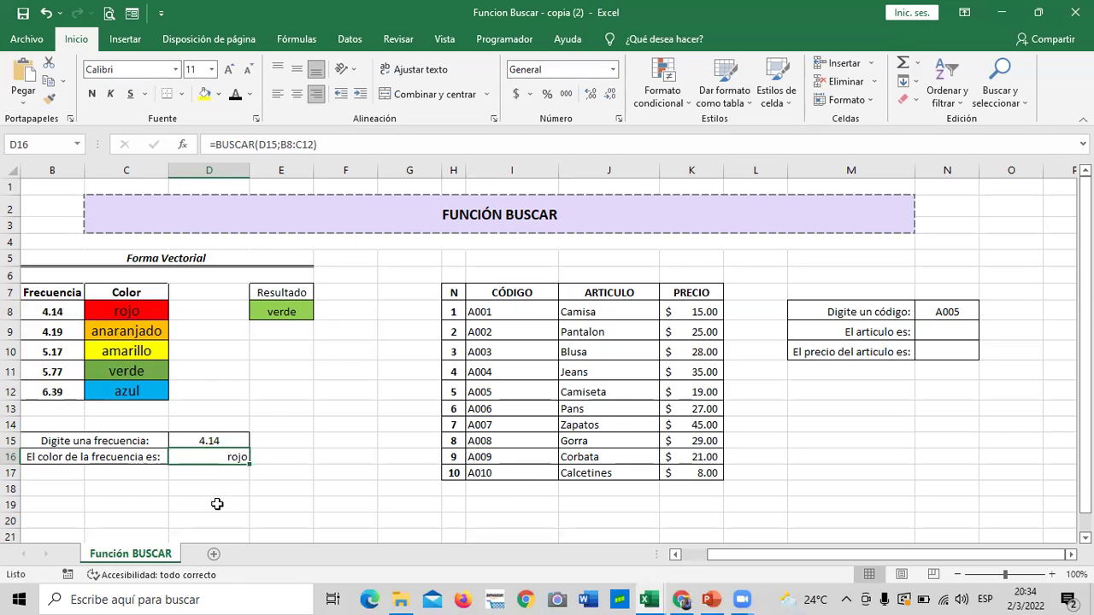
- Clear the frequency in D15, then switch to PowerPoint and review the error explanations on the "Errores en los datos" slides
click(220, 437)
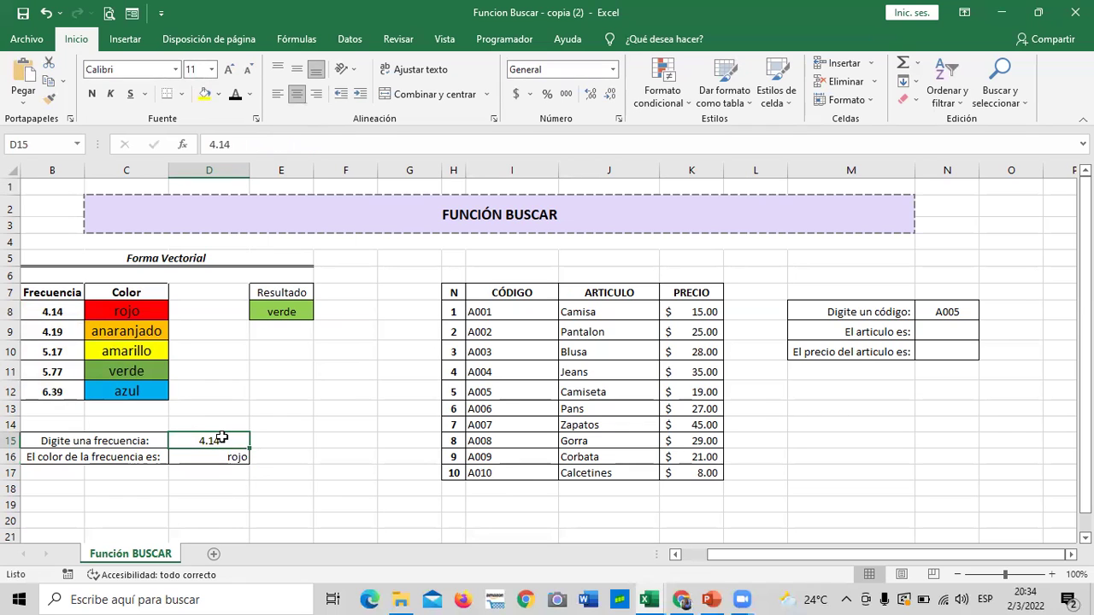
key(Delete)
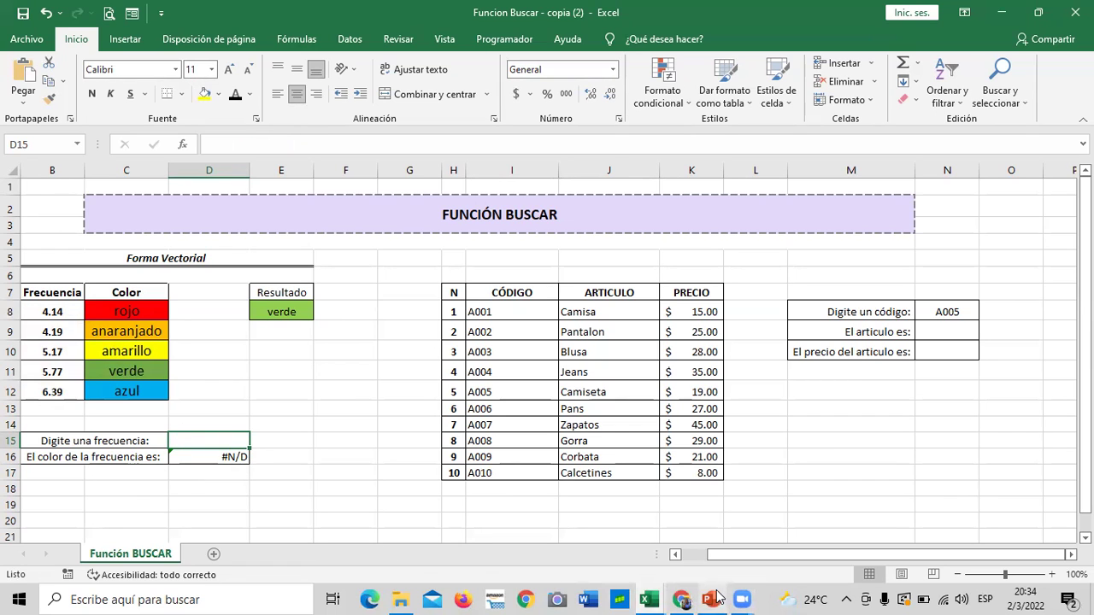
mouse_move(711, 599)
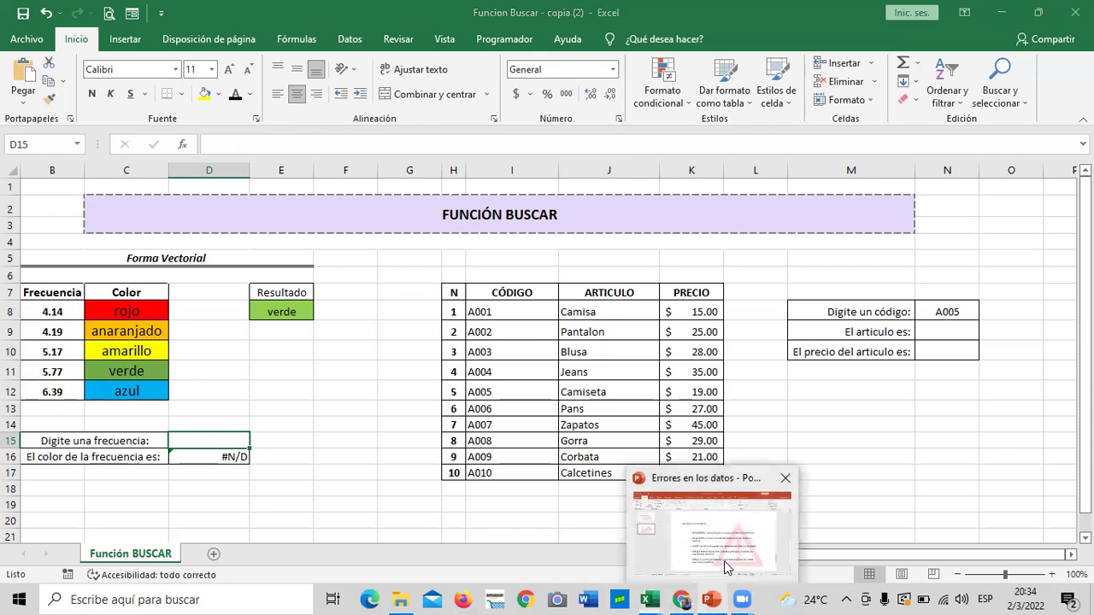
click(724, 561)
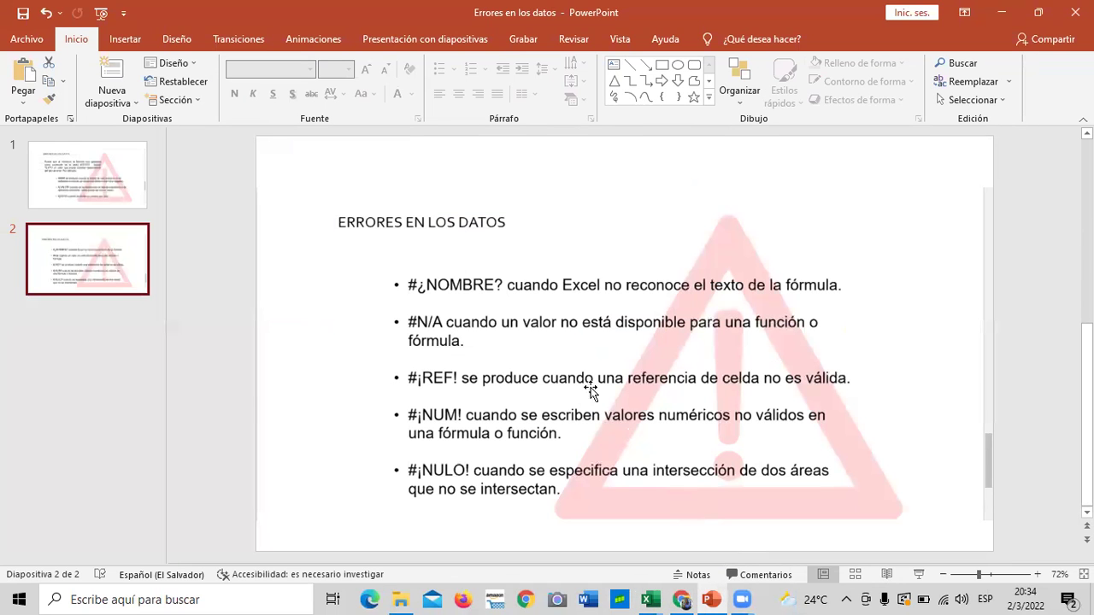
click(106, 172)
click(96, 272)
mouse_move(652, 599)
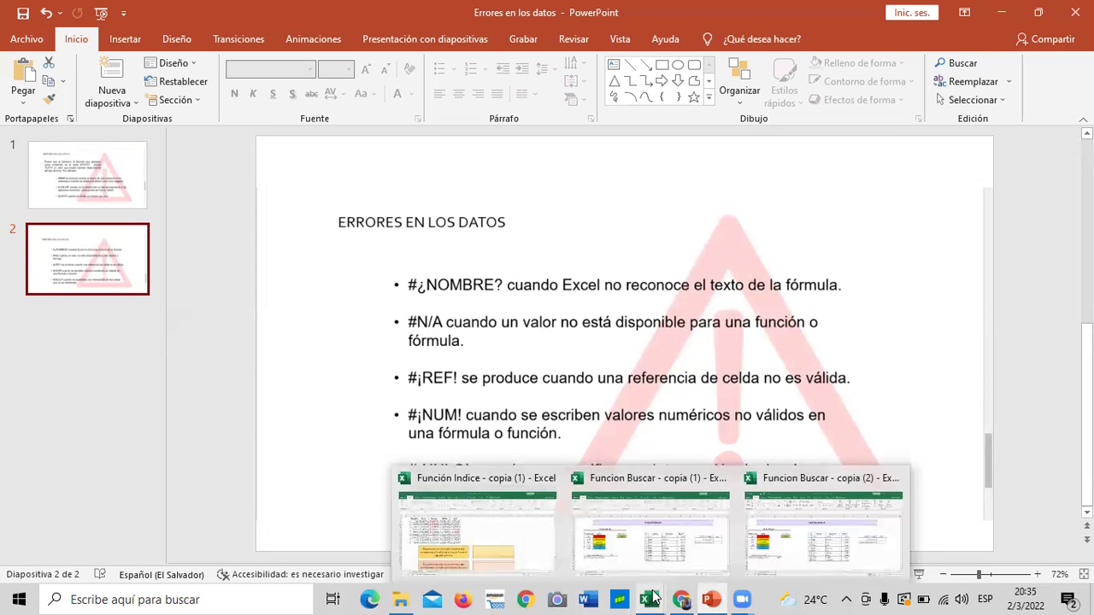
- Return to the Excel workbook Funcion Buscar - copia (2) and enter 5.17 as the frequency in D15
click(788, 535)
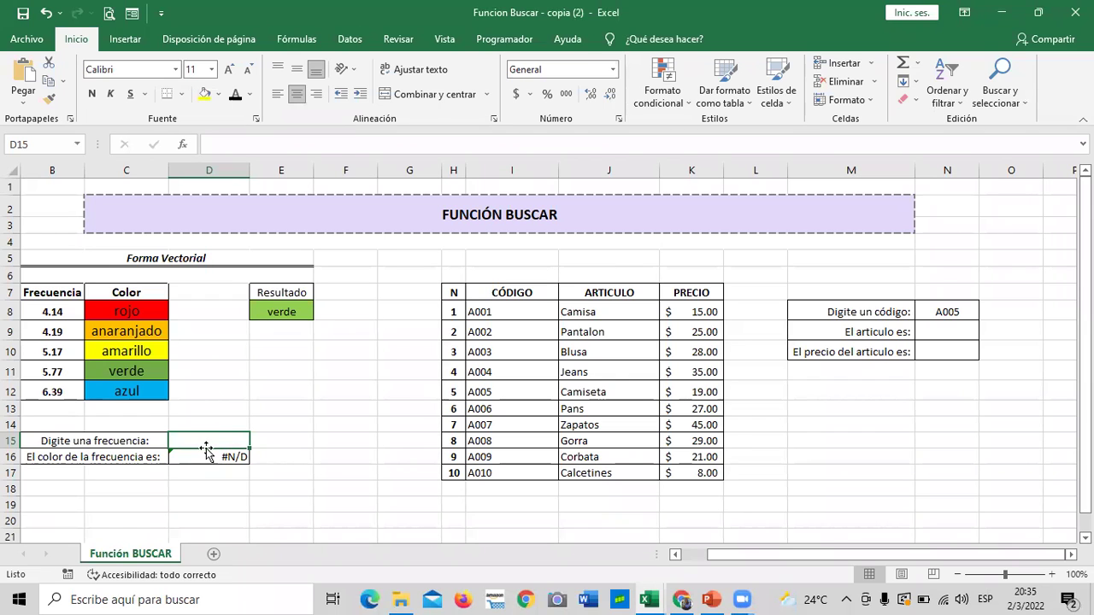
text(5.17)
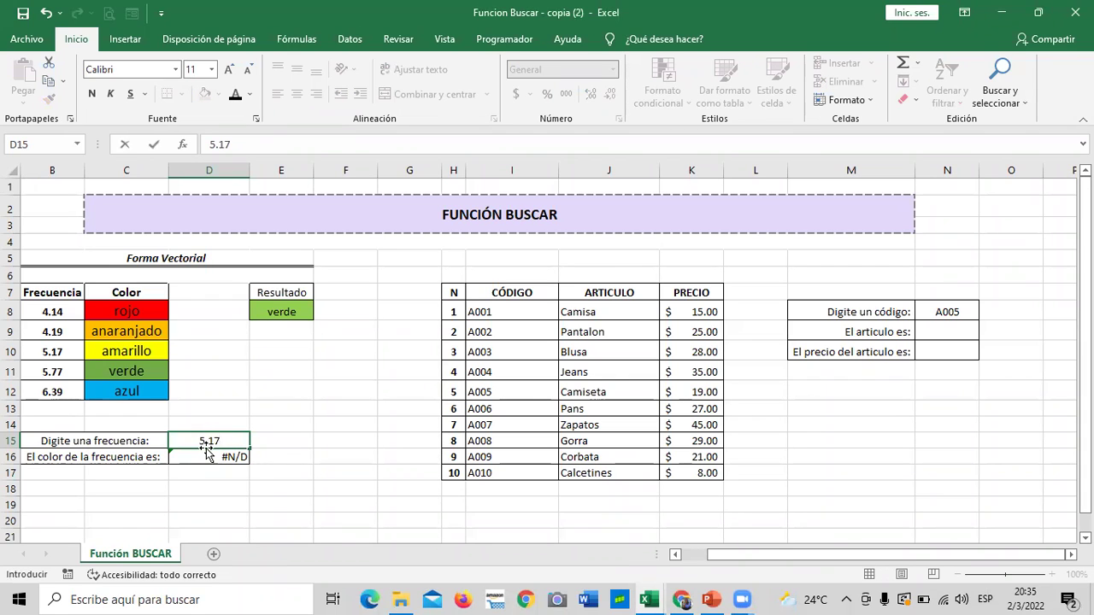
key(Return)
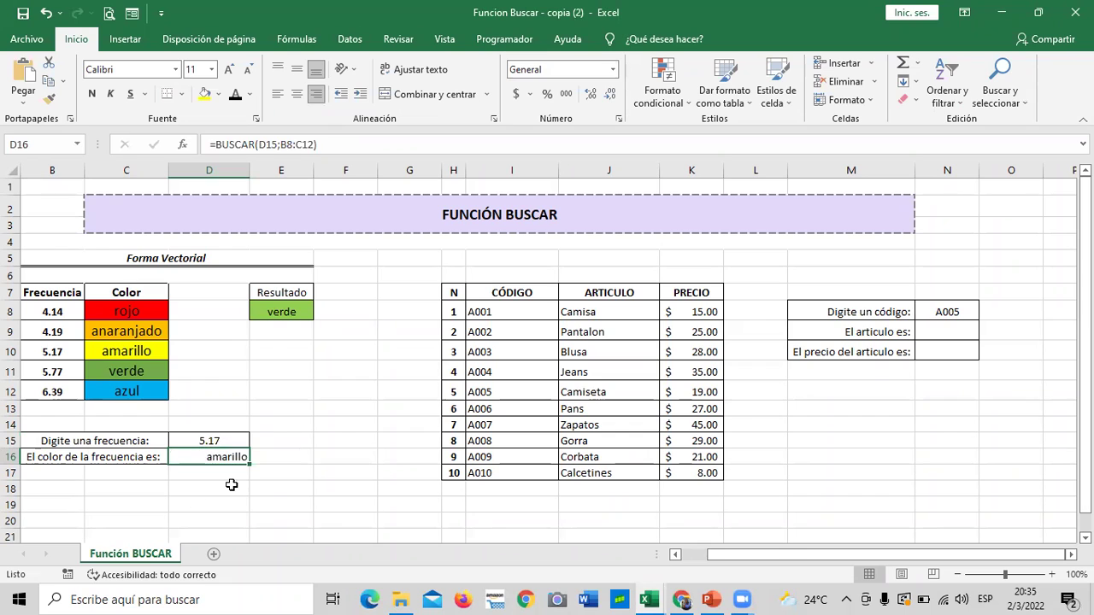
- Replace the frequency in D15 with 6.39
click(237, 441)
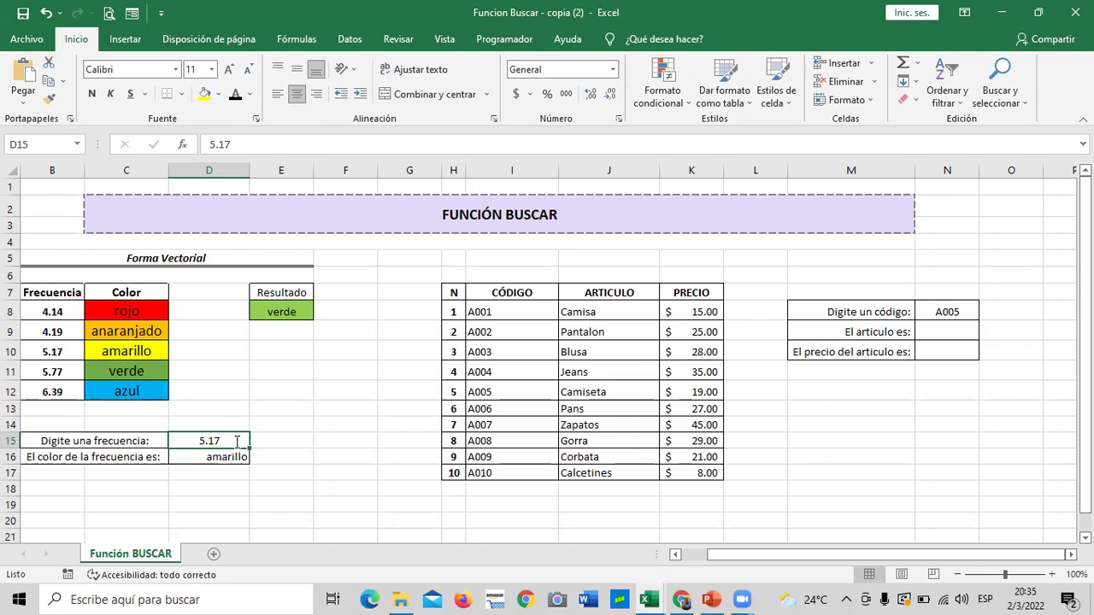
key(BackSpace)
text(5)
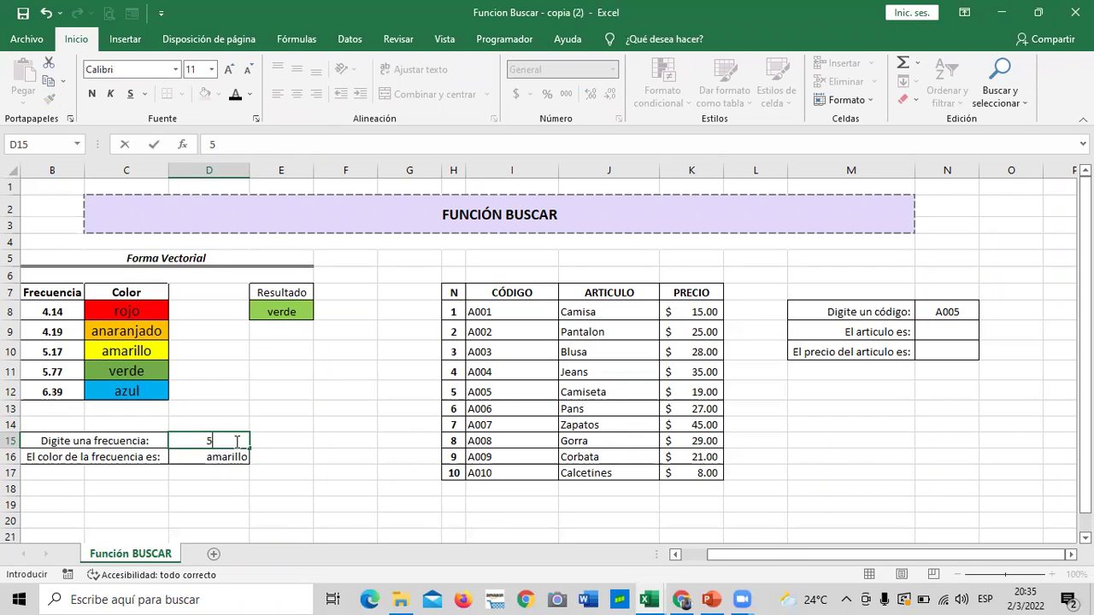
key(BackSpace)
text(6.39)
key(Return)
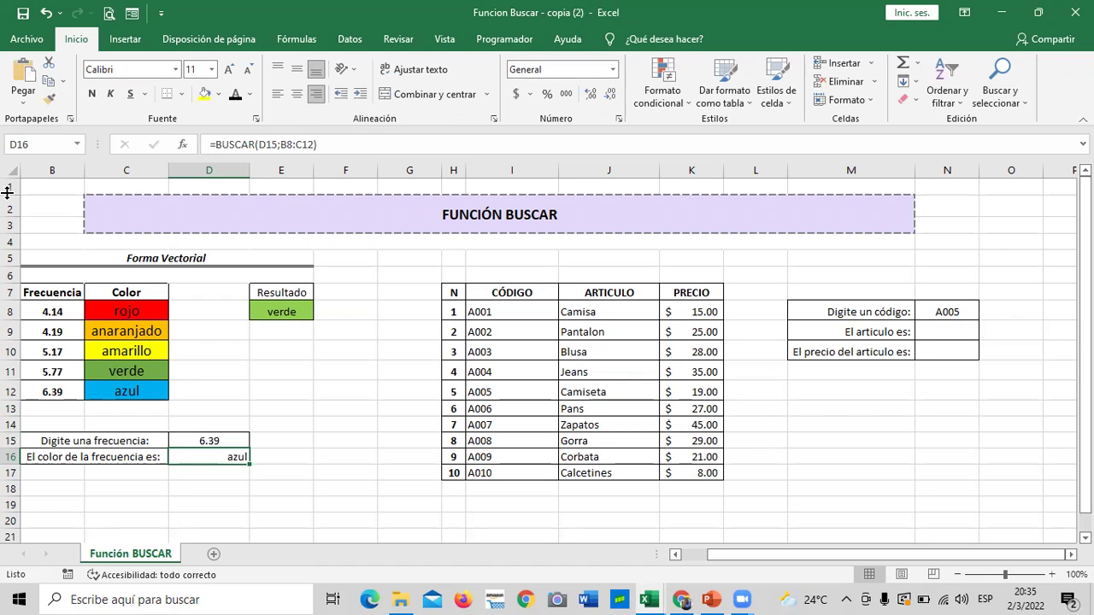
- Delete the article code from cell N8 of the article query table
click(808, 457)
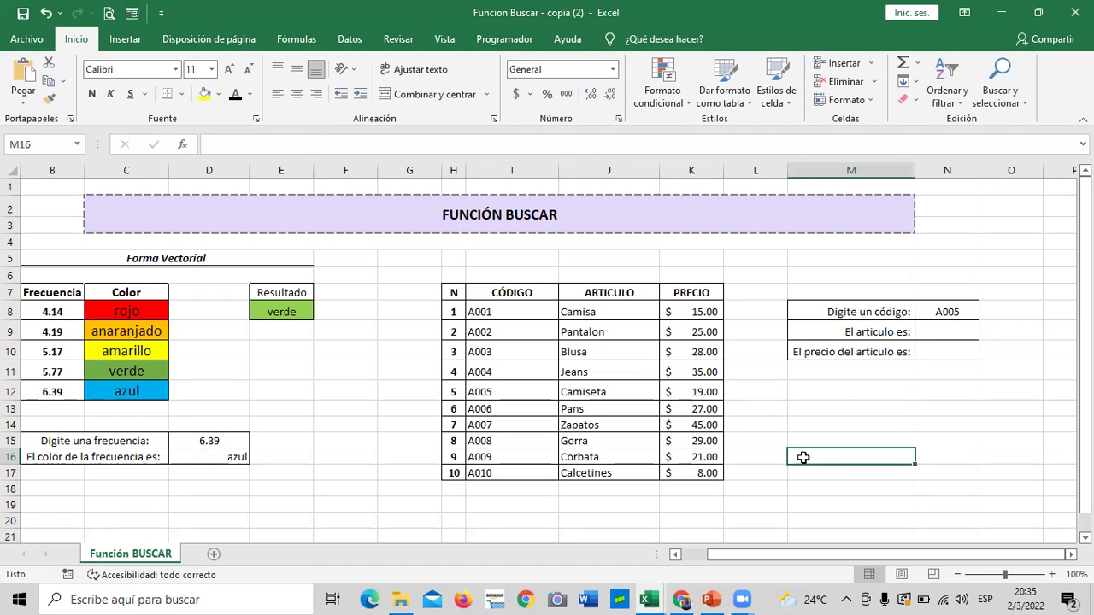
click(943, 331)
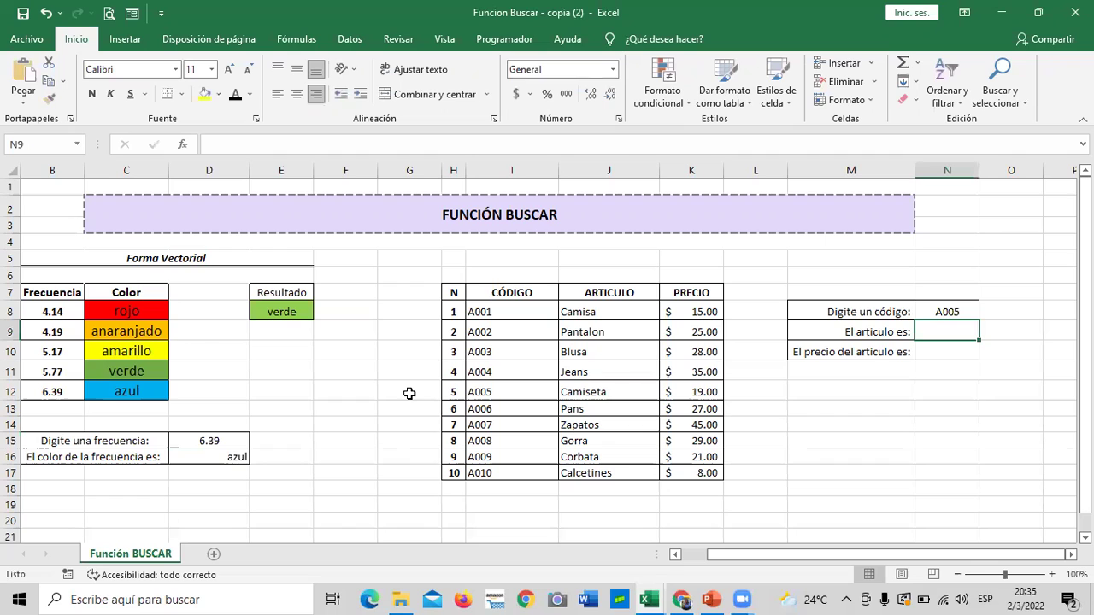
click(508, 311)
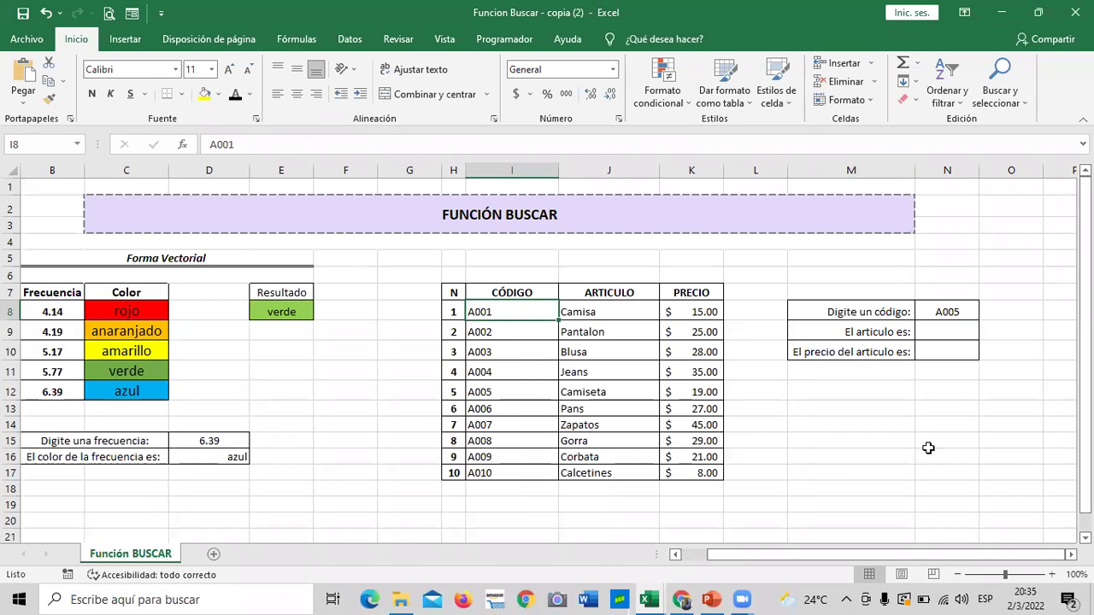
click(941, 310)
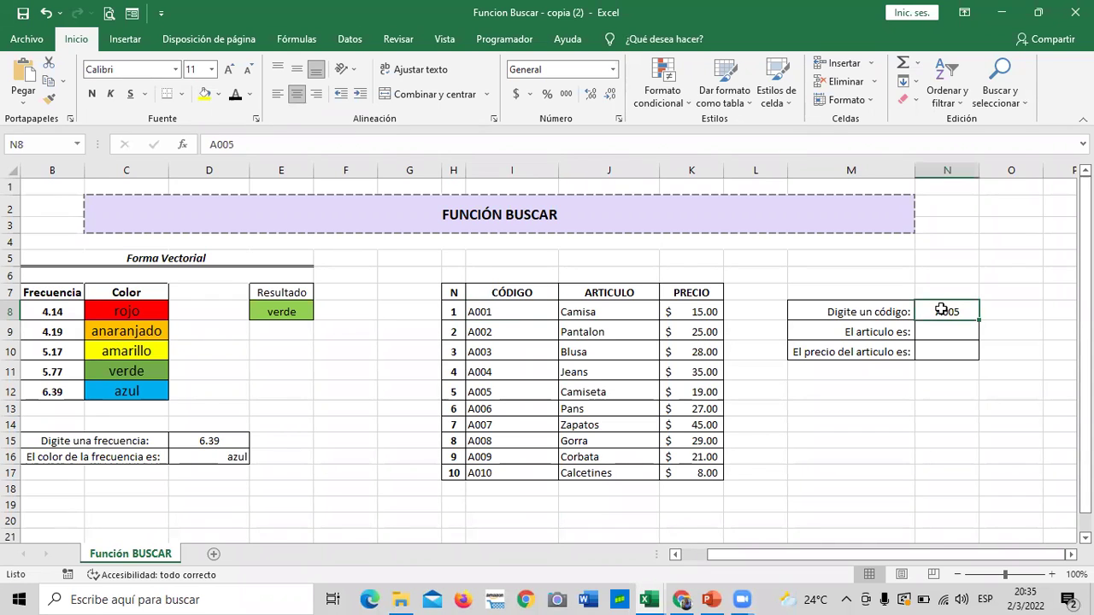
click(957, 458)
click(941, 309)
key(Delete)
click(815, 471)
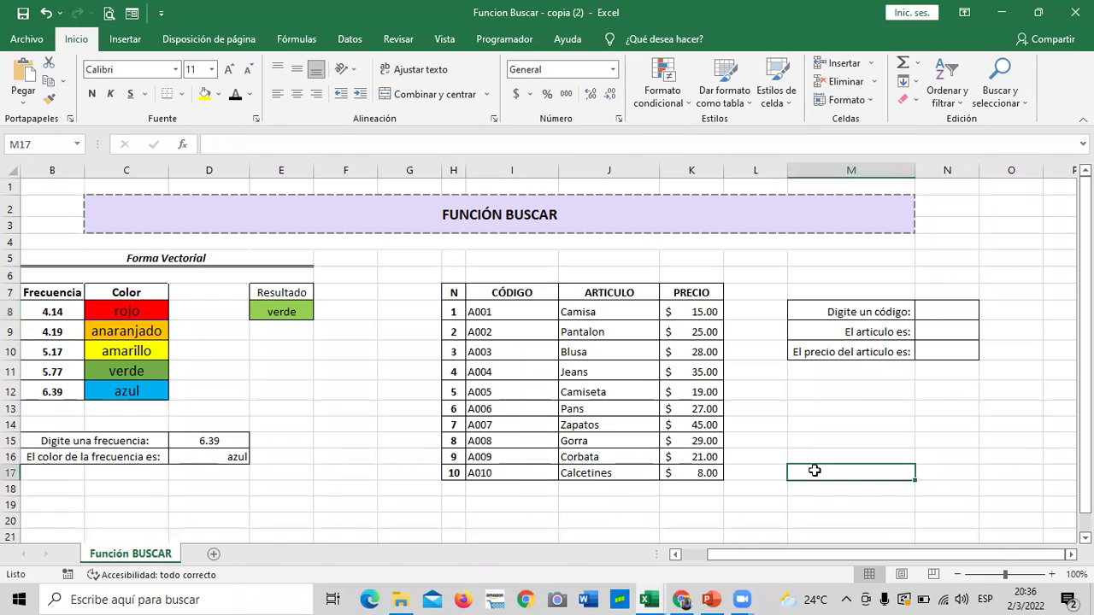
- Replace the label in M8 with "Seeleccione un codigo" and remove the first "o" of its last word
click(851, 310)
key(BackSpace)
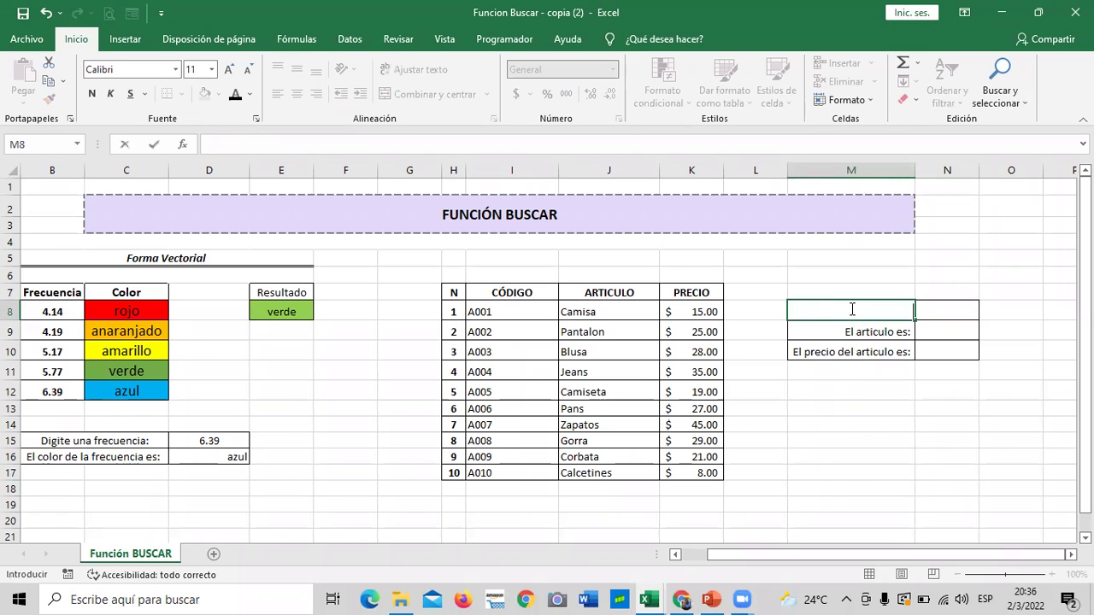
text(SE)
key(Caps_Lock)
text(eleccioned)
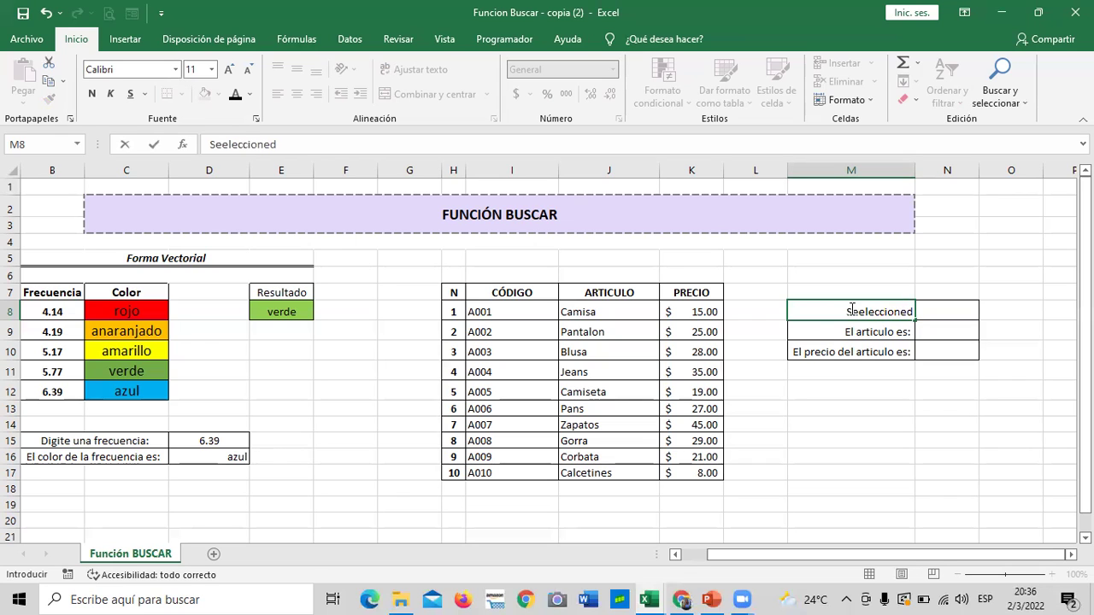
key(BackSpace)
text(un codigo)
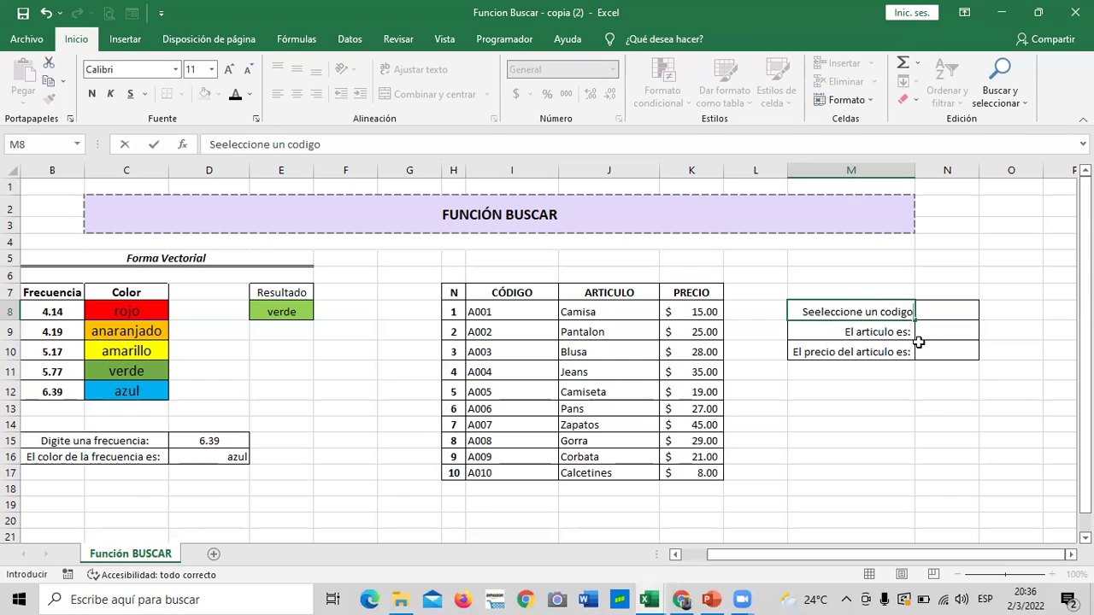
click(892, 312)
key(BackSpace)
click(894, 348)
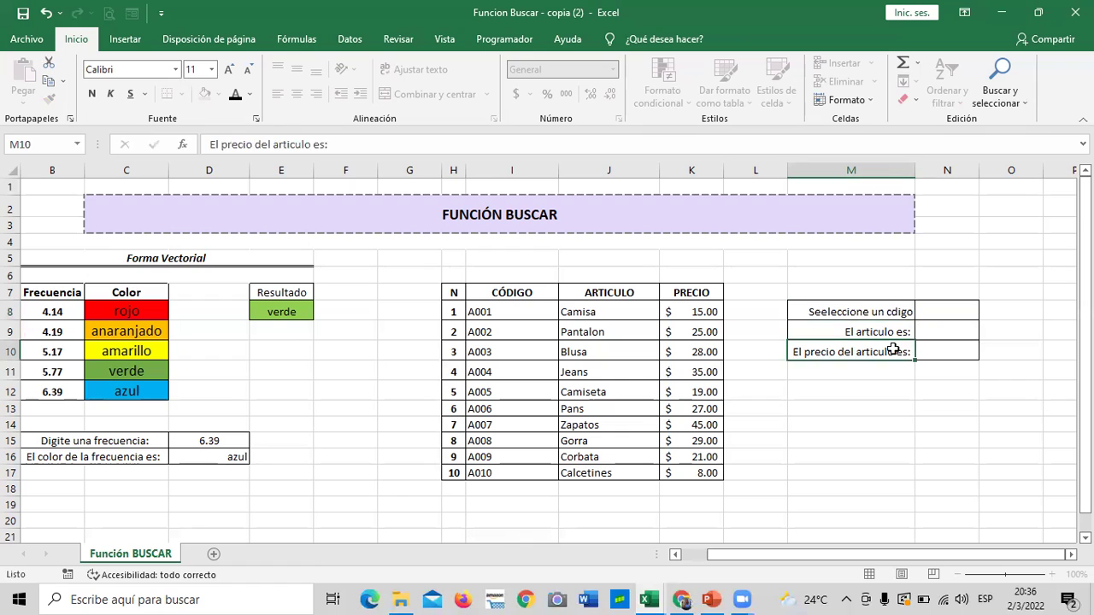
text(ó)
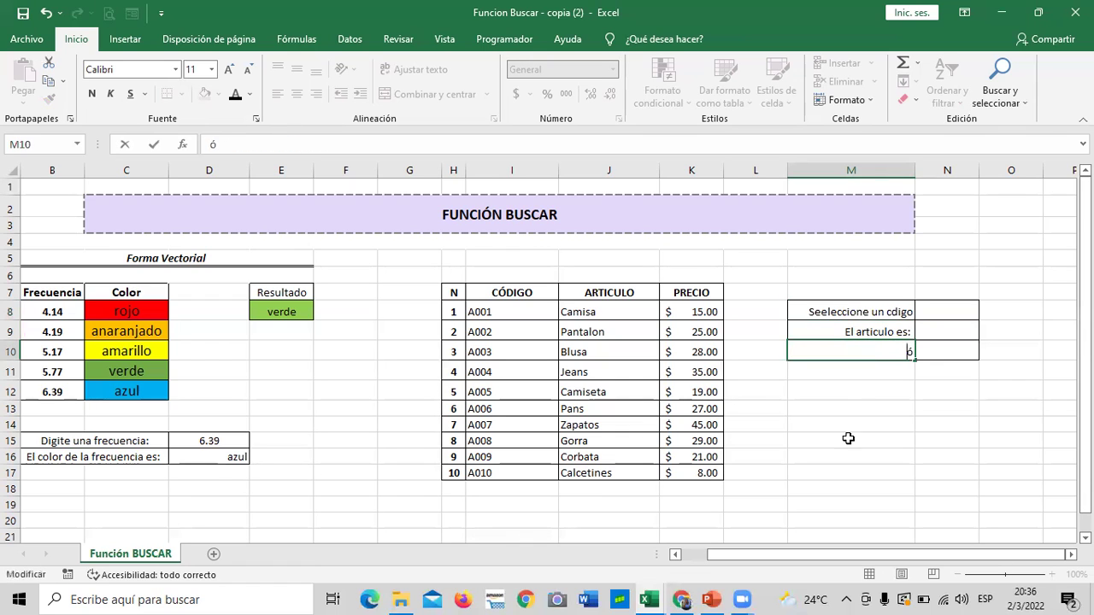
click(848, 438)
key(ctrl+z)
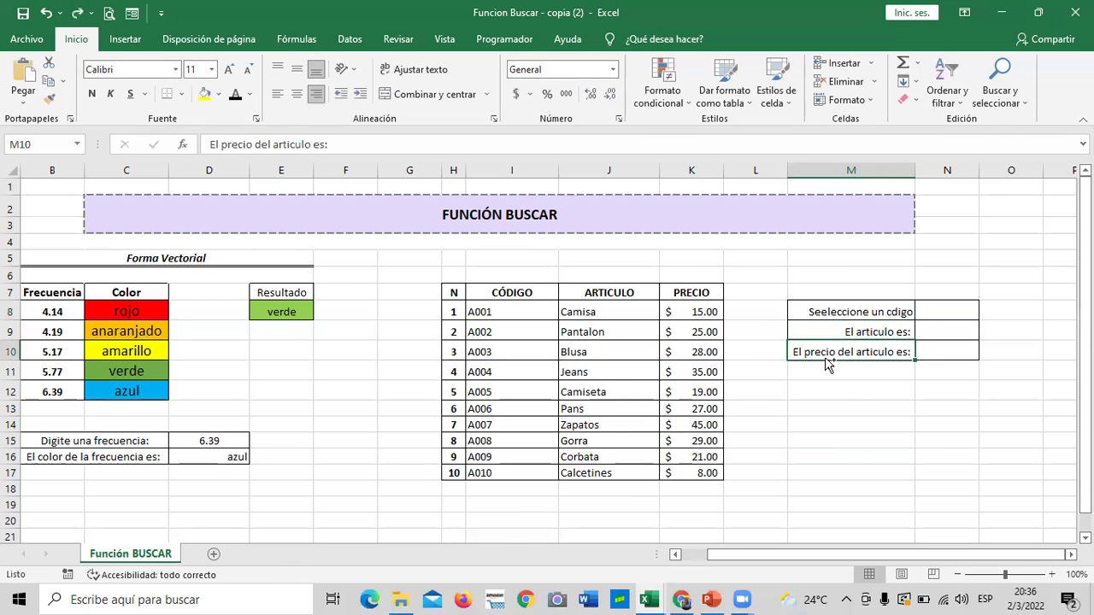
- Insert the missing "ó" in the last word of the label in M8 so it reads "código"
click(900, 311)
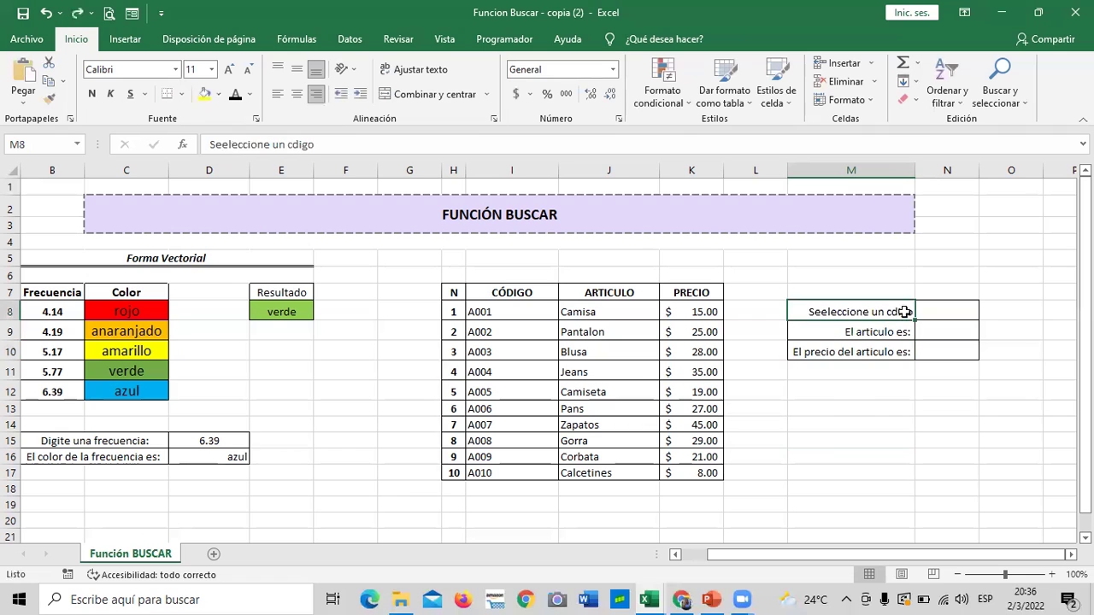
click(302, 151)
text(ó)
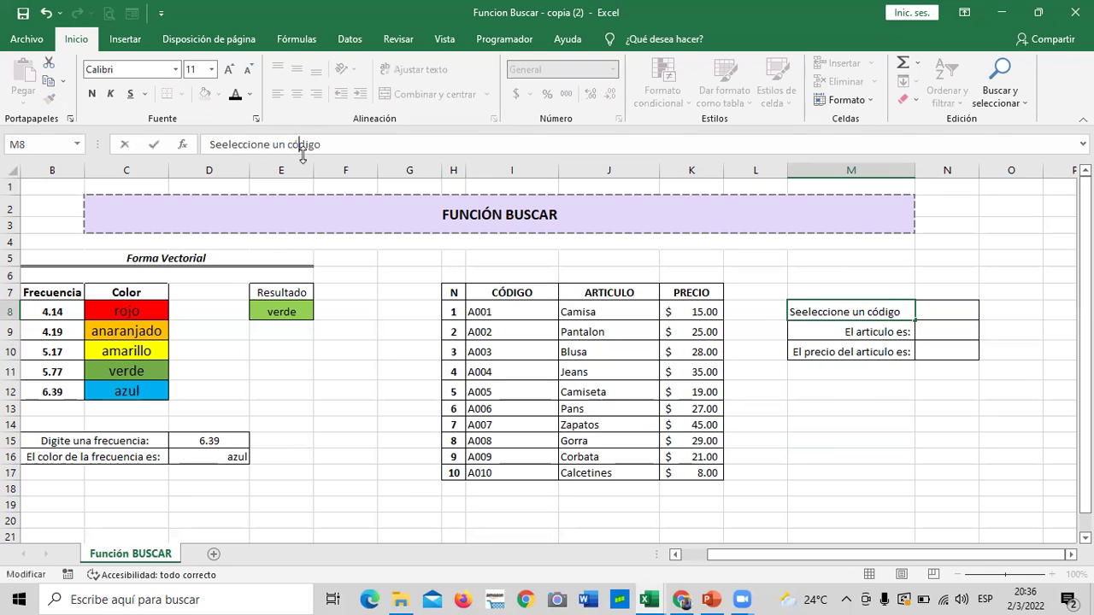
key(Return)
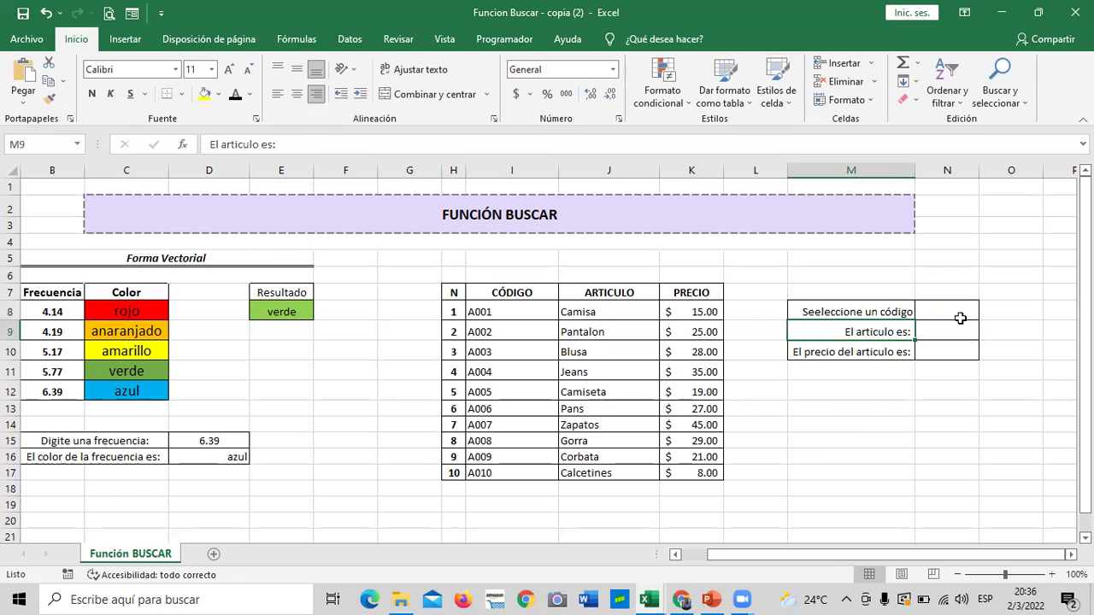
click(778, 471)
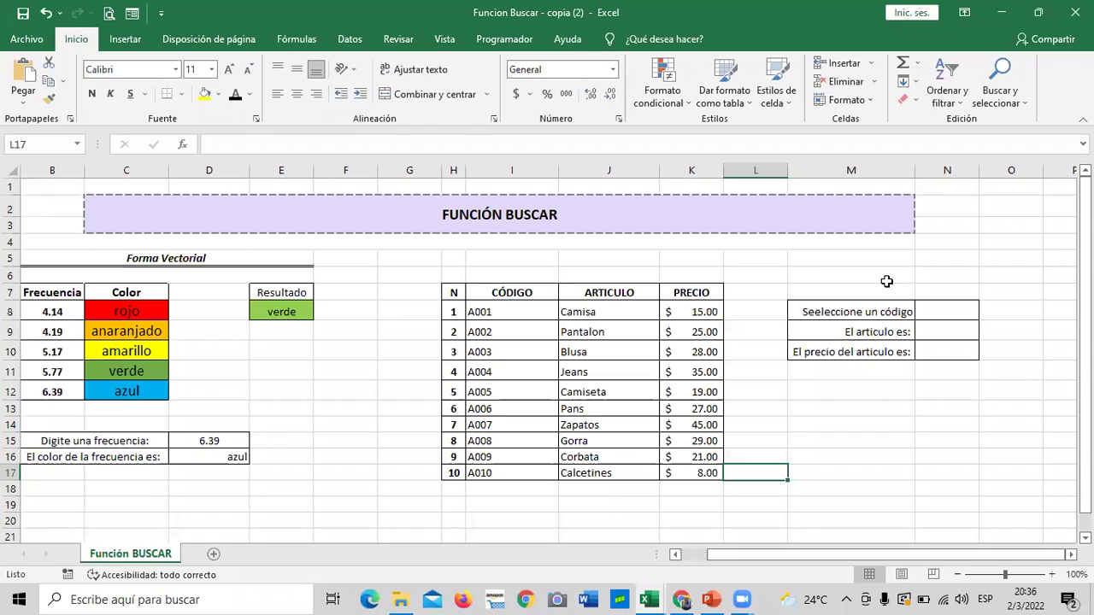
click(897, 443)
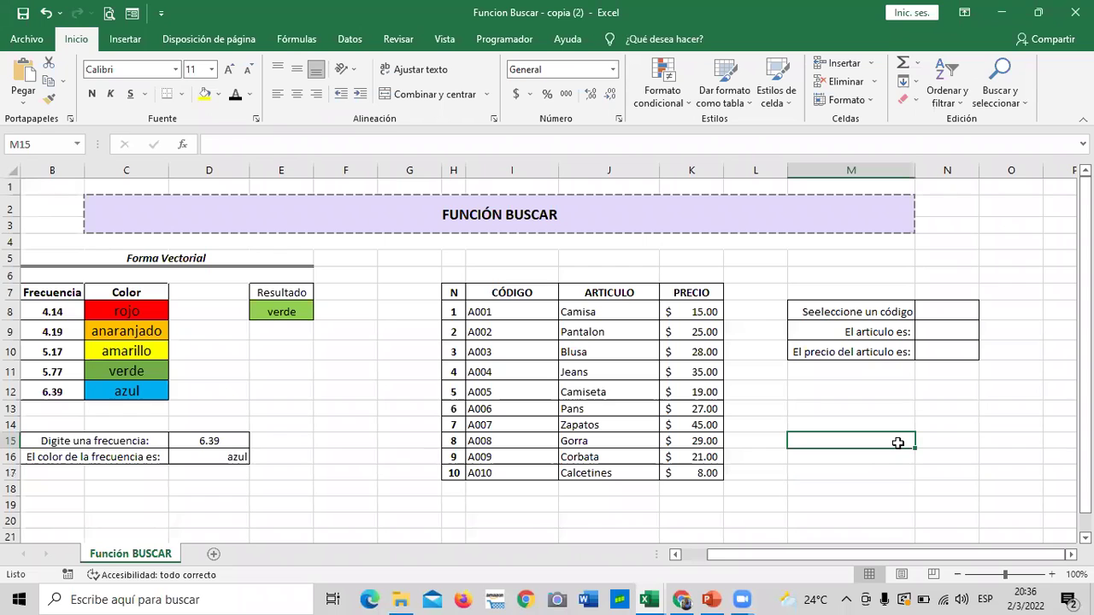
click(527, 313)
click(518, 428)
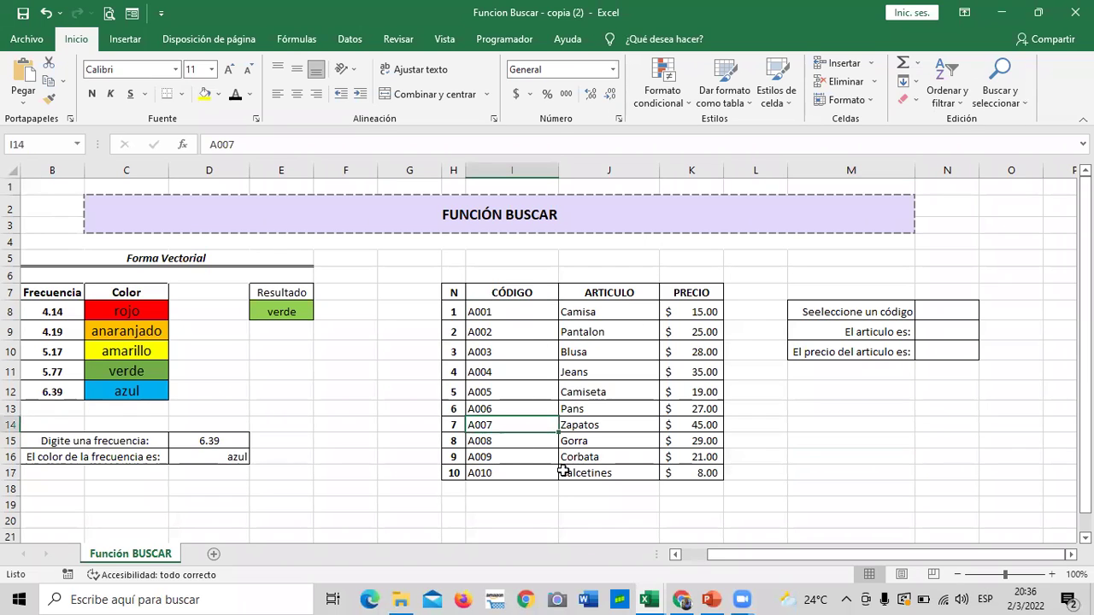
- Start a data validation rule for cell N8 that allows values from a list (Lista)
click(942, 308)
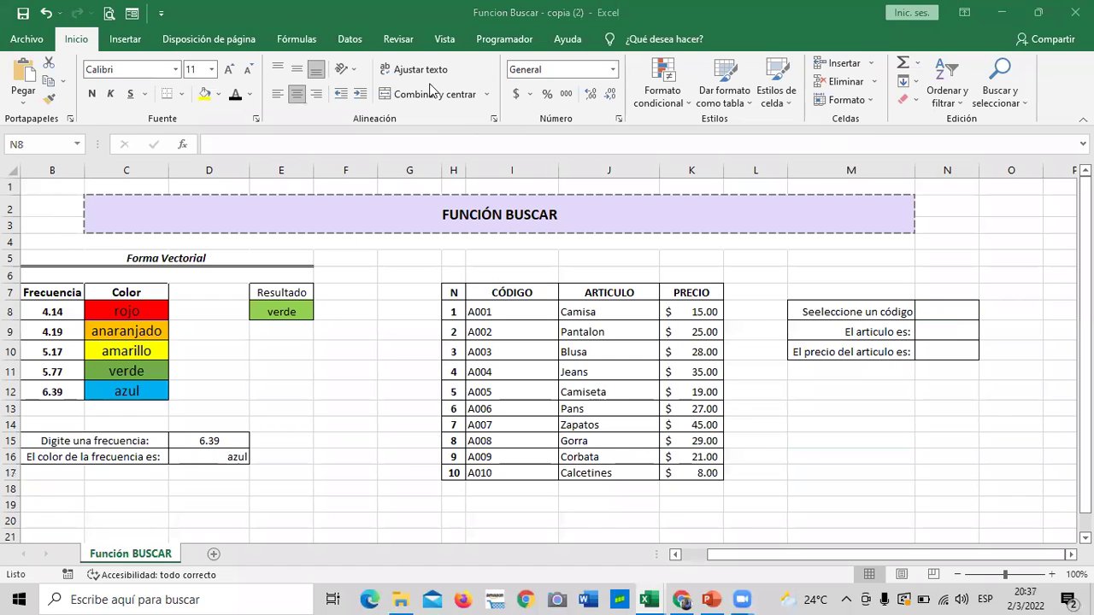
click(350, 39)
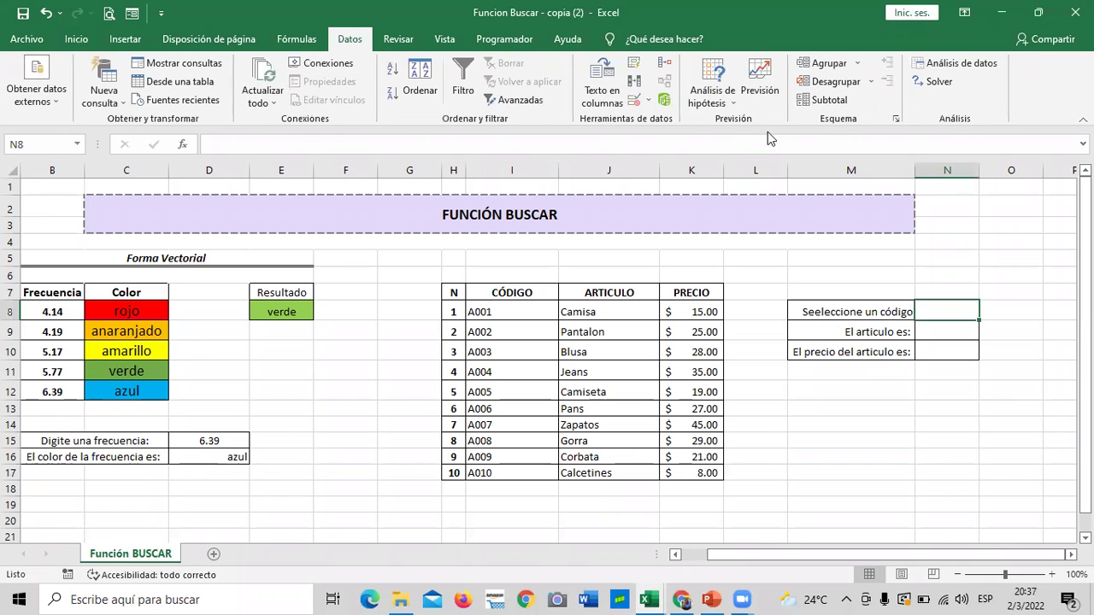
click(632, 102)
drag(795, 159, 737, 11)
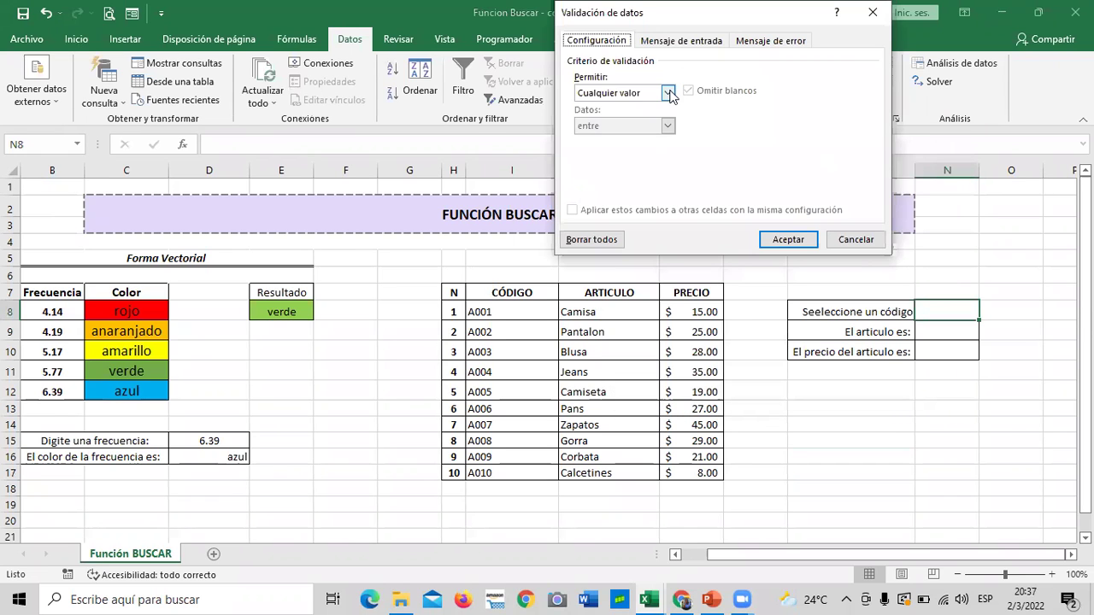
click(667, 93)
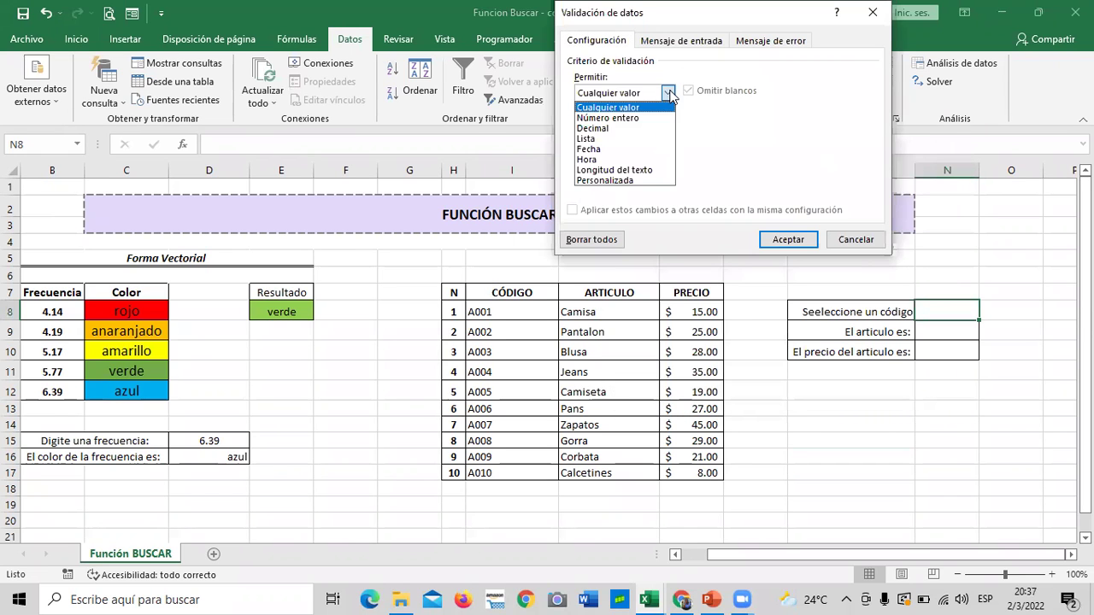
click(596, 139)
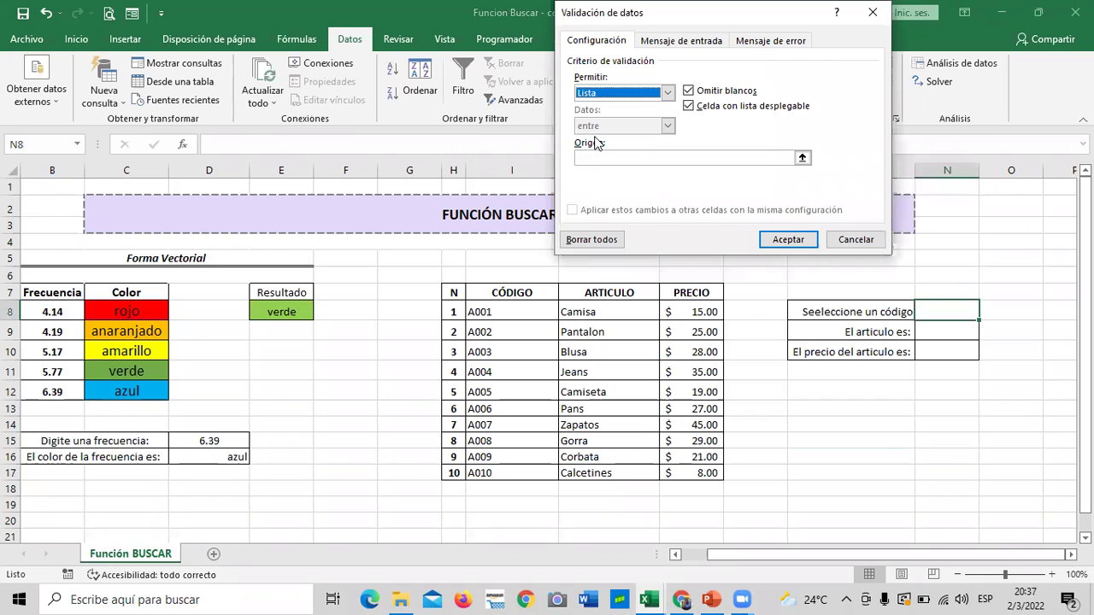
- Apply the validation with =$I$8:$I$17 as the list source and choose code A004 in N8
click(802, 158)
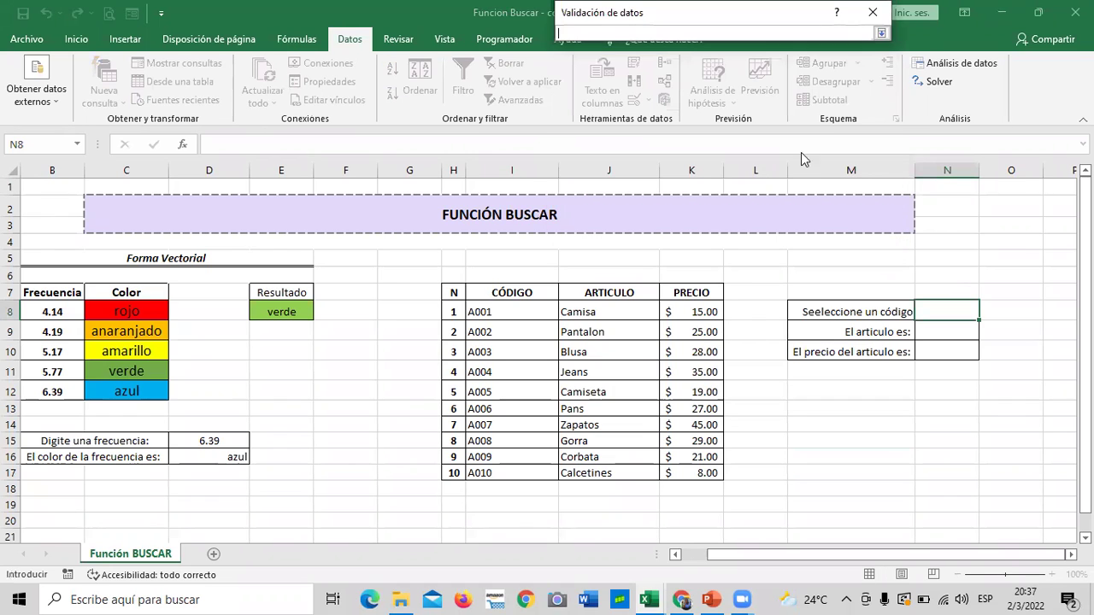
drag(476, 311, 497, 481)
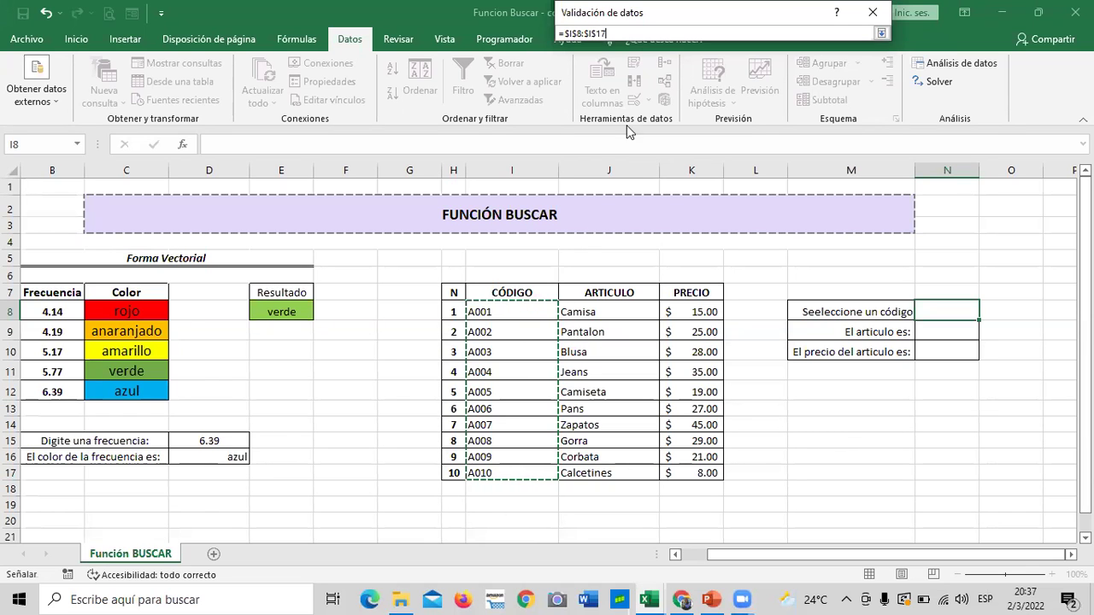
drag(777, 12, 739, 88)
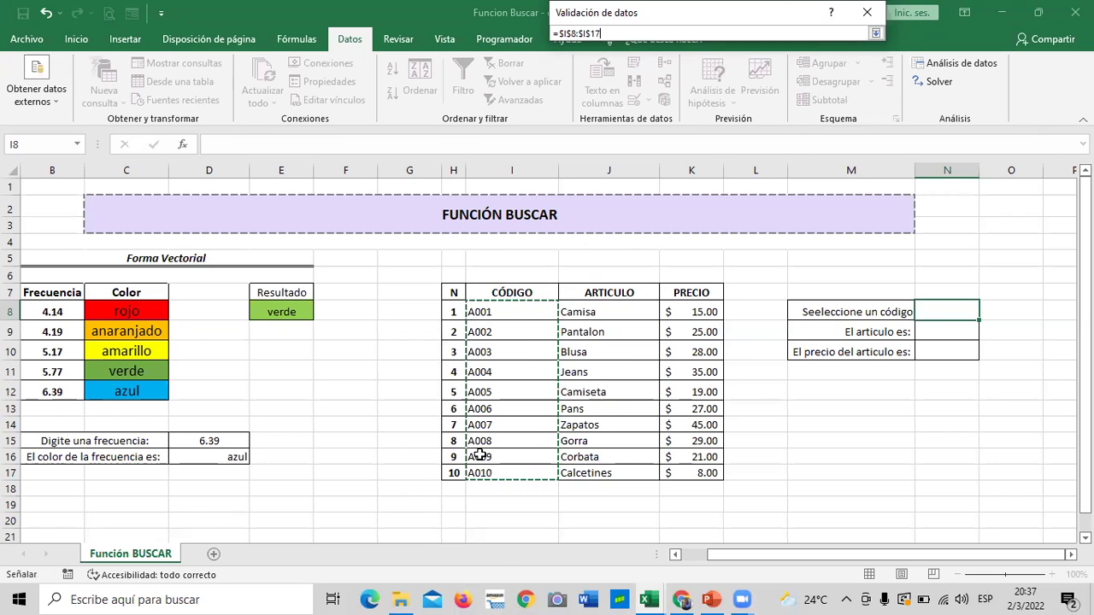
click(875, 33)
click(648, 159)
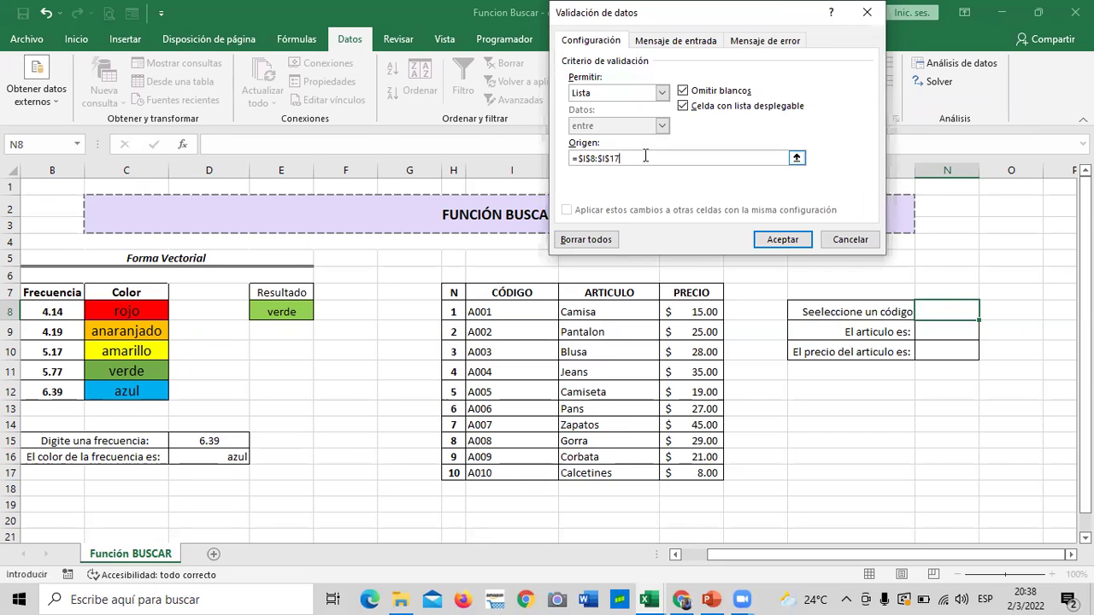
click(783, 240)
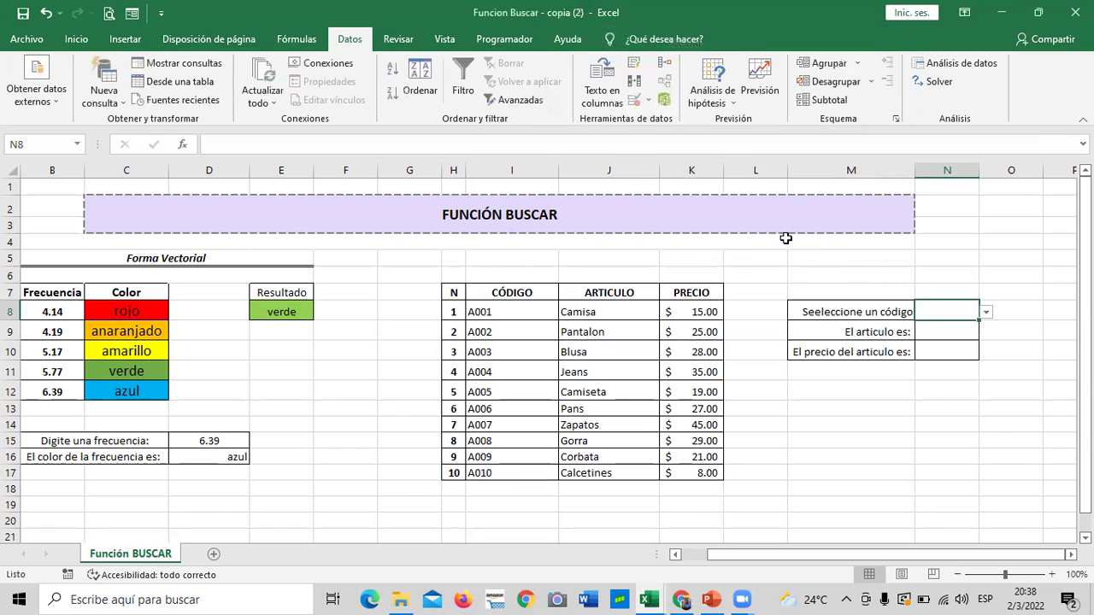
click(987, 314)
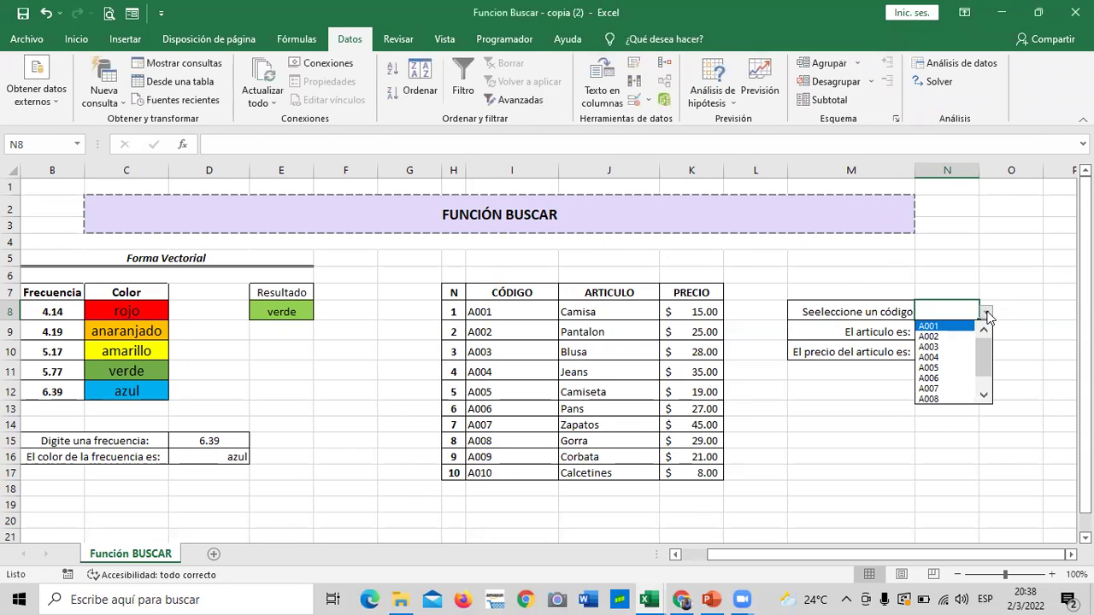
click(949, 357)
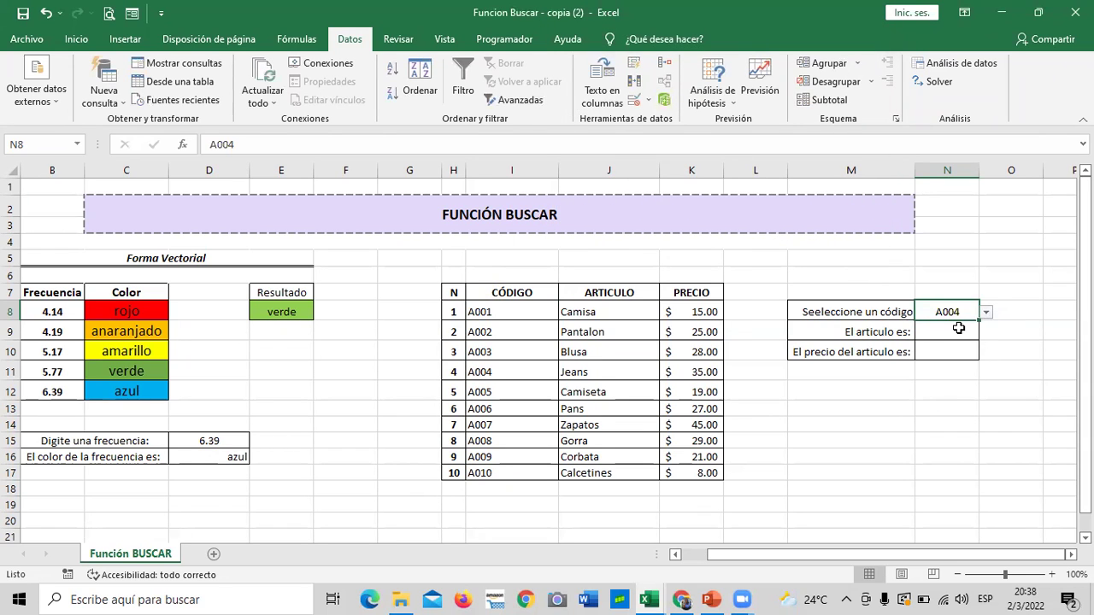
- Remove the extra "e" from the label in M8 so it reads "Seleccione un código"
click(812, 311)
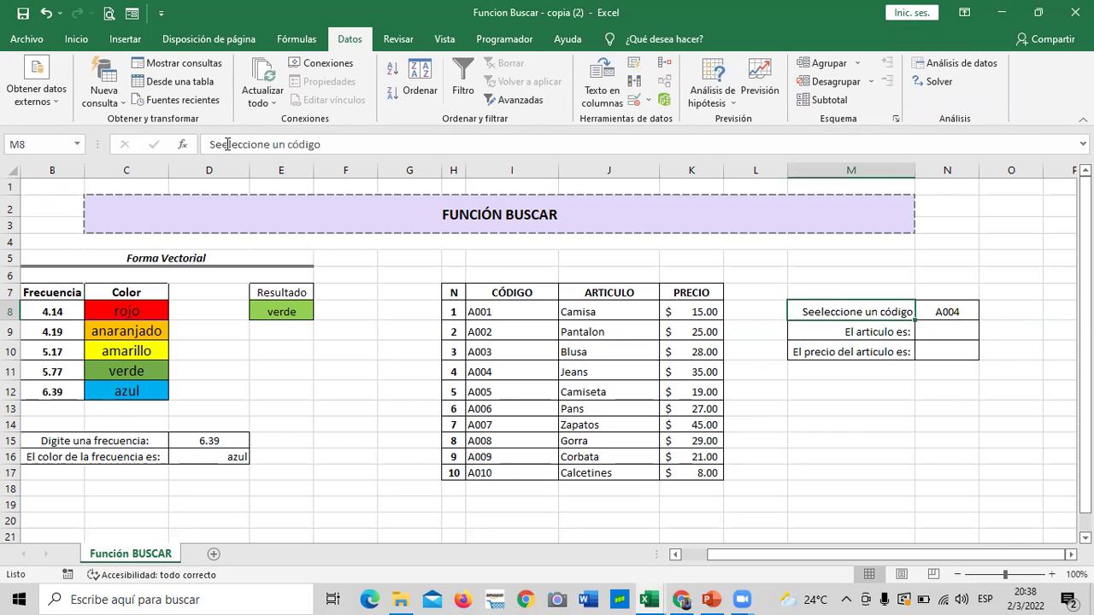
click(230, 144)
key(BackSpace)
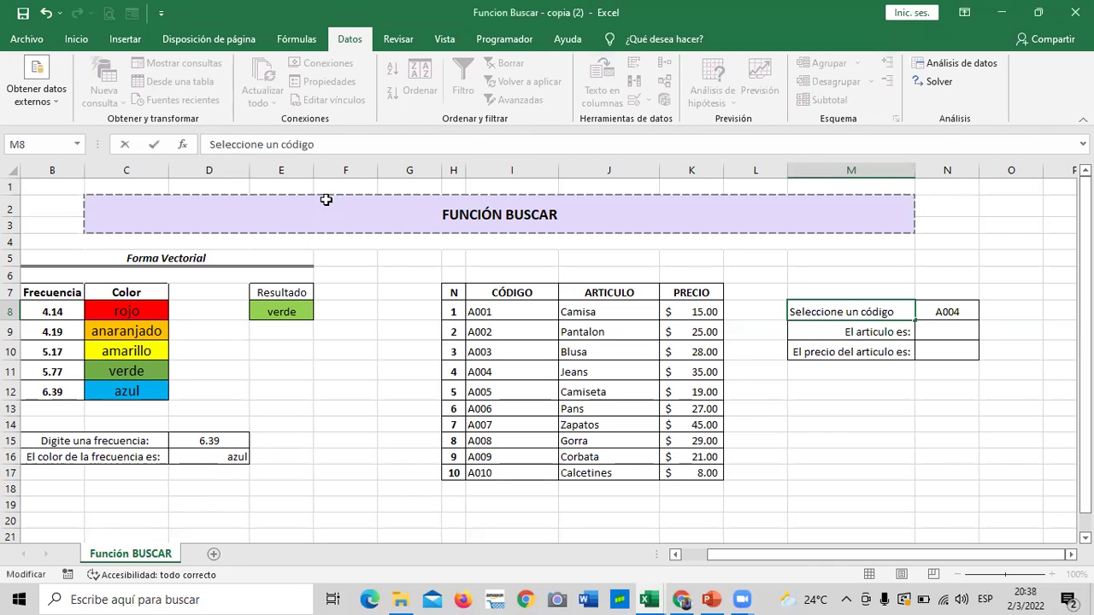
key(Return)
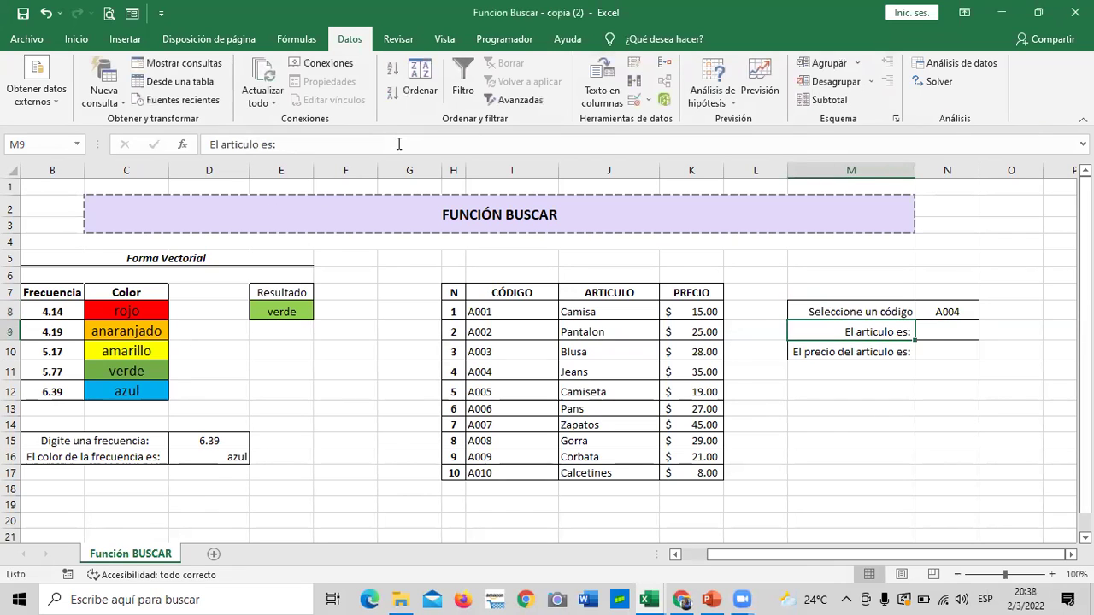
- Choose code A006 from the validation list in N8
click(940, 311)
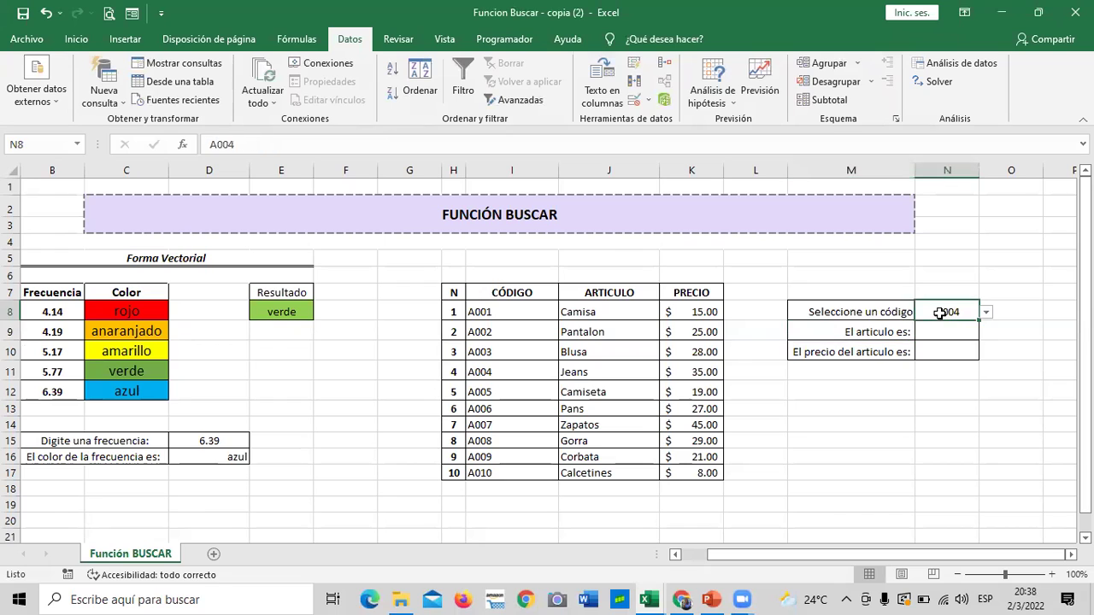
click(988, 317)
click(953, 376)
click(926, 442)
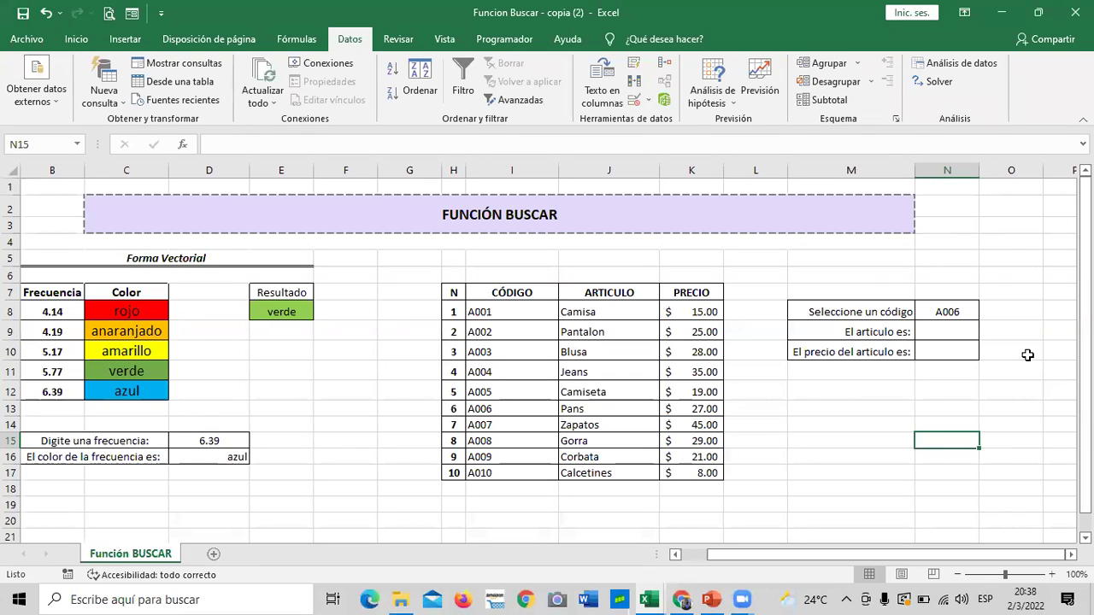
click(936, 311)
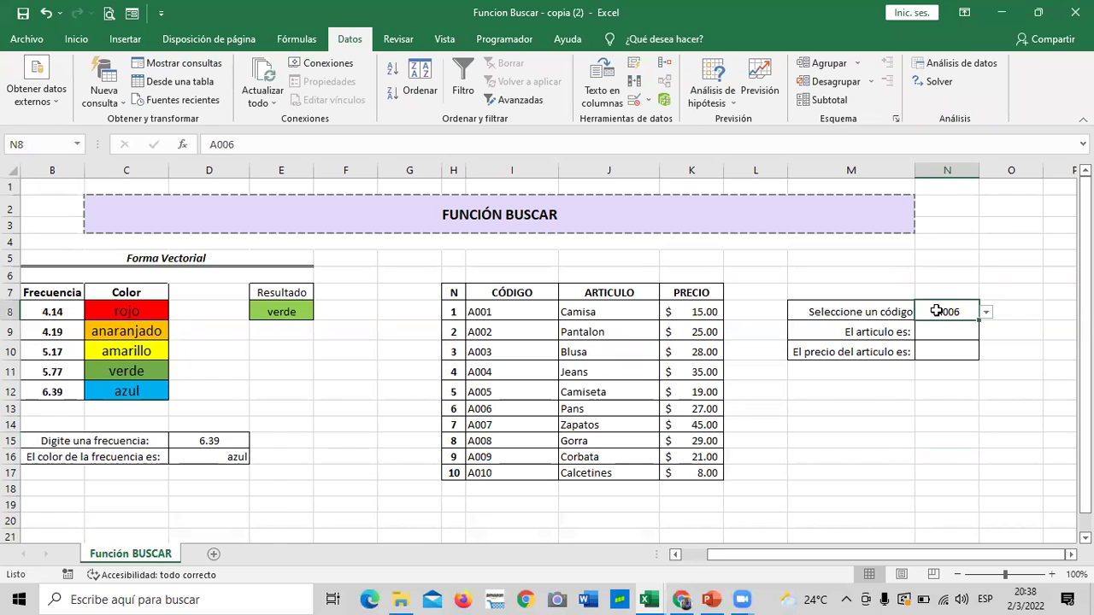
click(919, 459)
- Begin a BUSCAR formula in N9 for the article name, with the selected code in N8 as the lookup value
click(938, 333)
text(=)
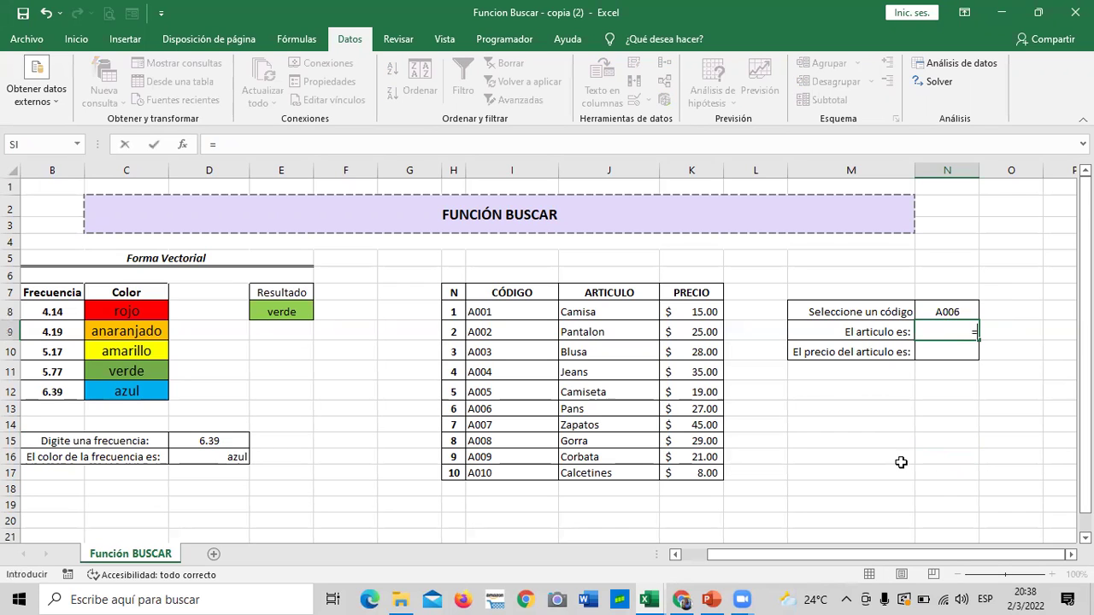
text(buscra)
key(BackSpace)
key(BackSpace)
key(BackSpace)
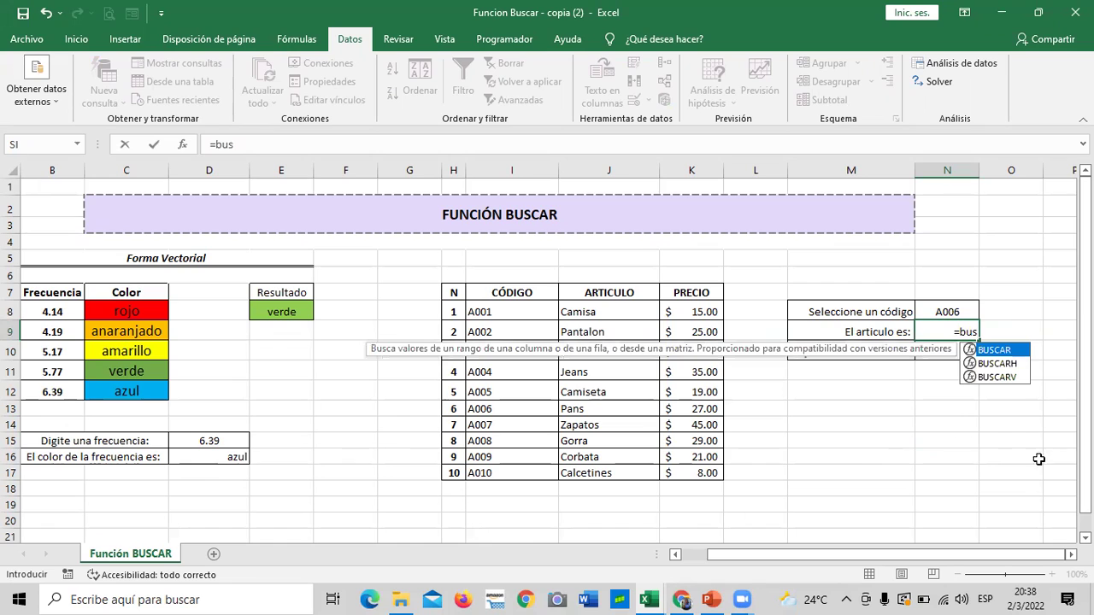
double_click(1010, 349)
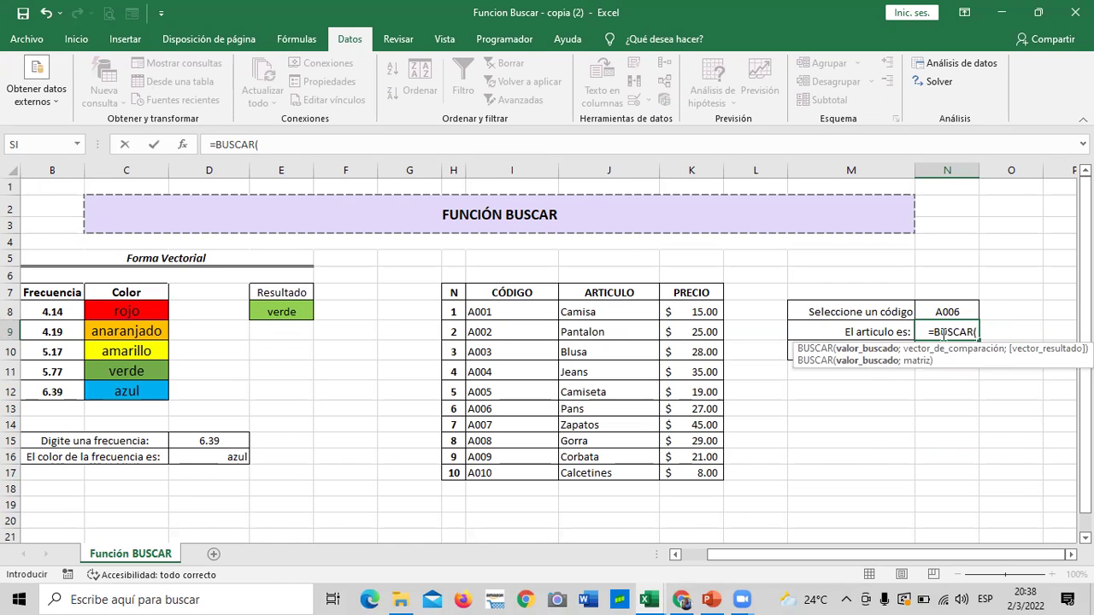
click(944, 310)
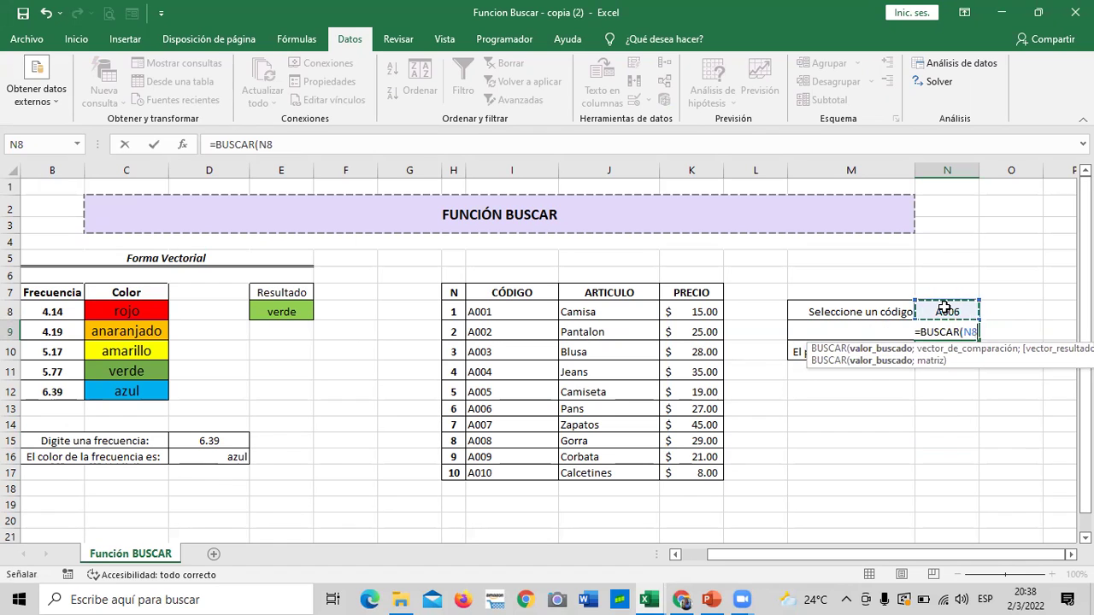
text(;)
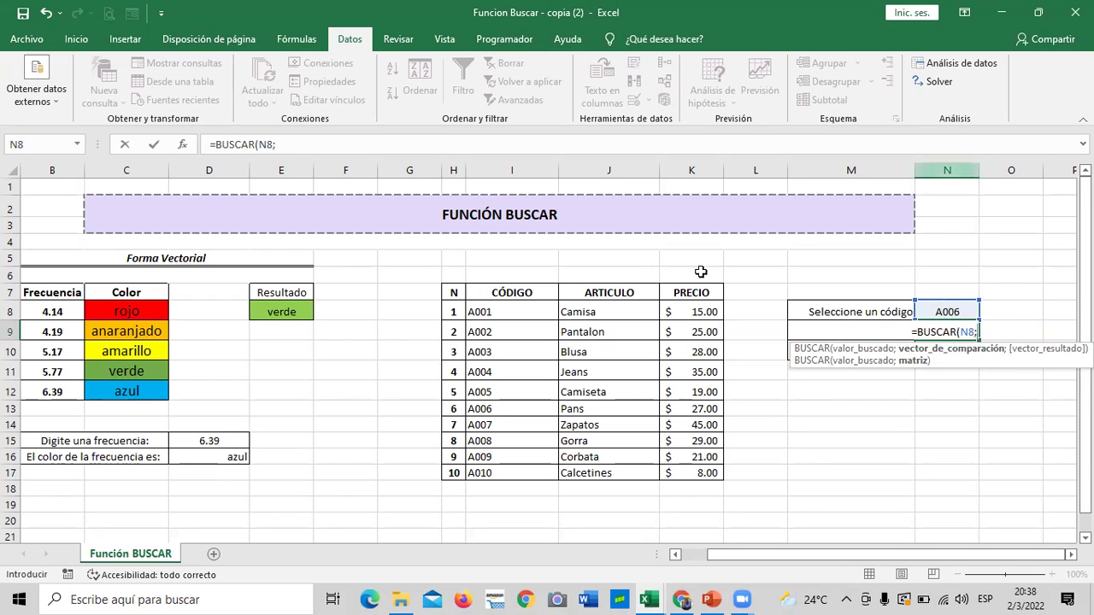
- Complete the N9 formula with the code and article range as its array: =BUSCAR(N8;I8:J17)
drag(507, 312, 626, 467)
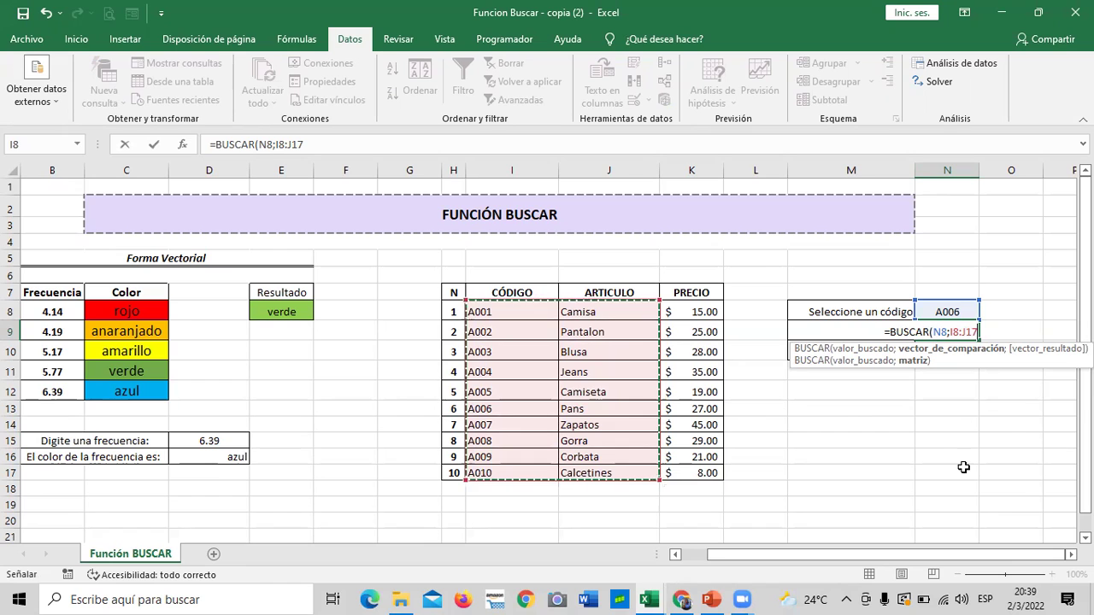
click(482, 141)
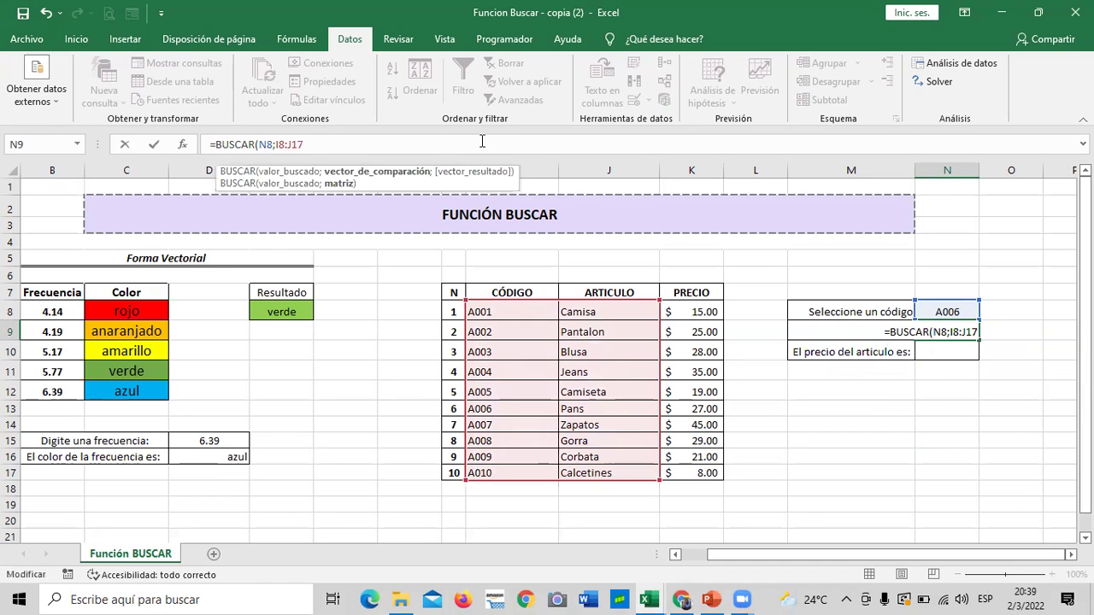
text())
key(Return)
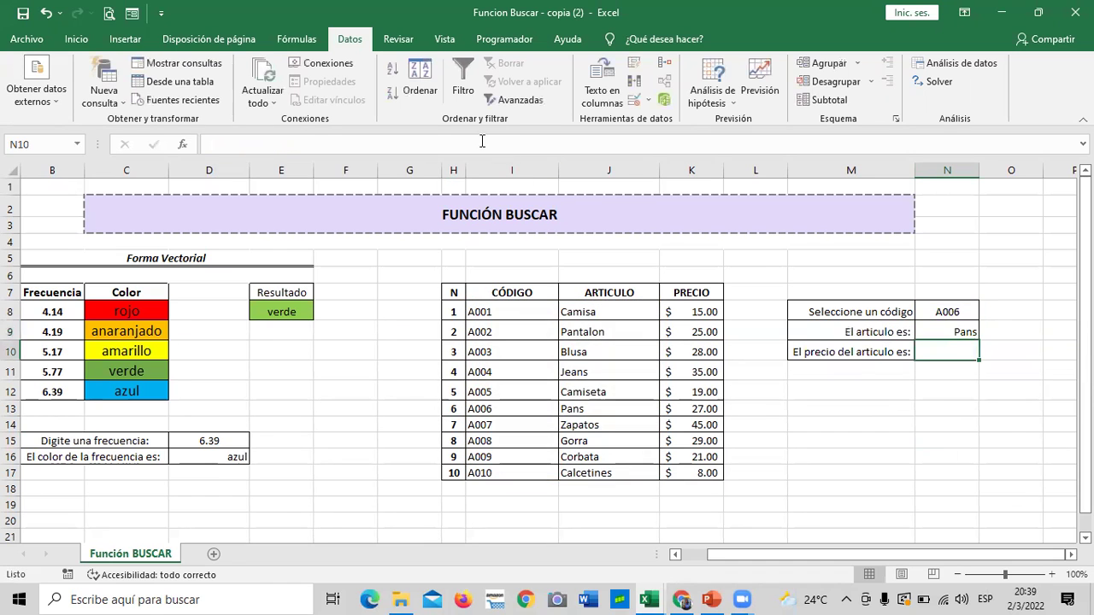
- Switch the code in N8 to A004 to test the article lookup
click(925, 318)
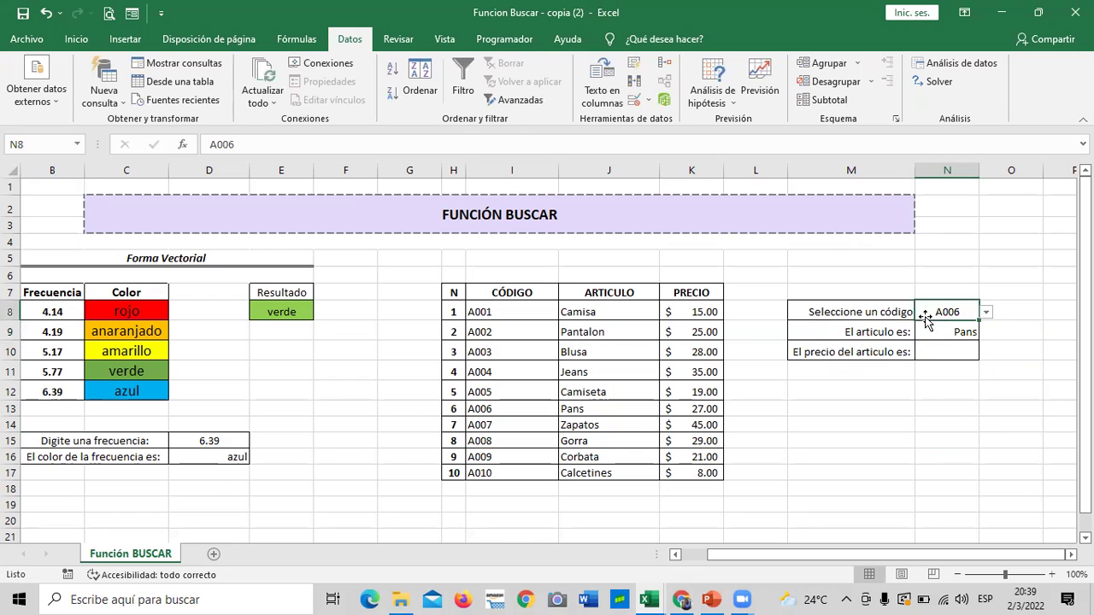
click(987, 313)
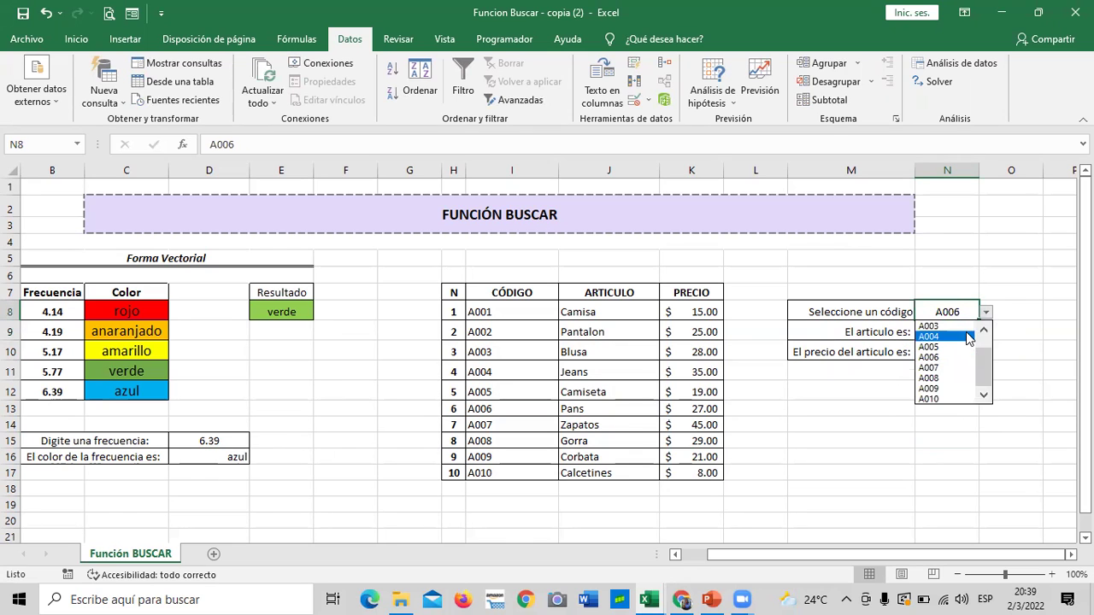
click(940, 358)
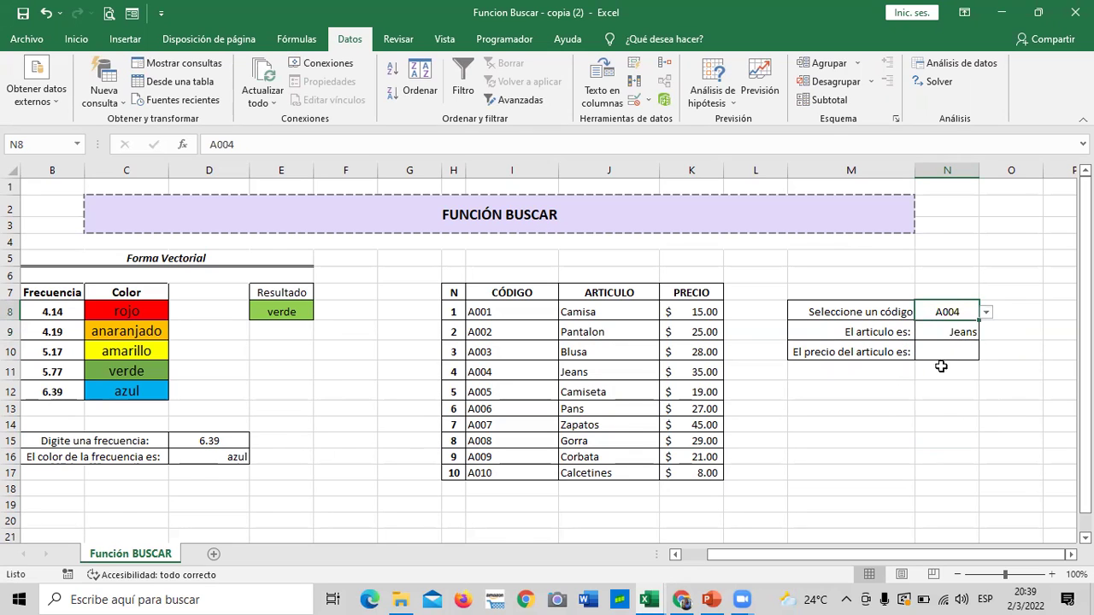
- Test the article lookup by choosing code A010 and then A006 from the validation list in N8
click(987, 312)
scroll(954, 376, down, 2)
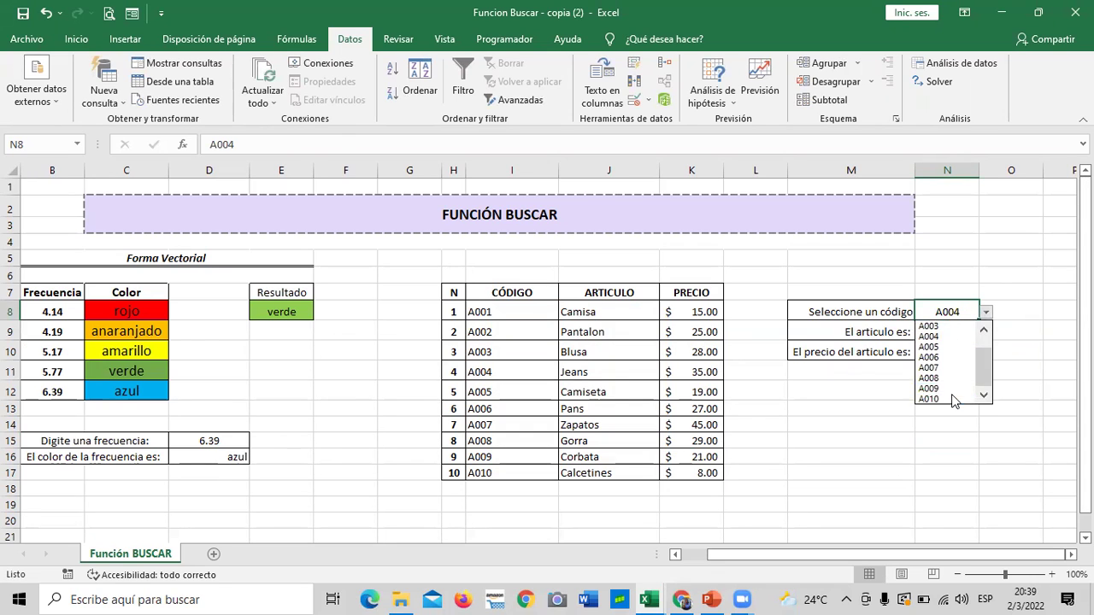
click(951, 395)
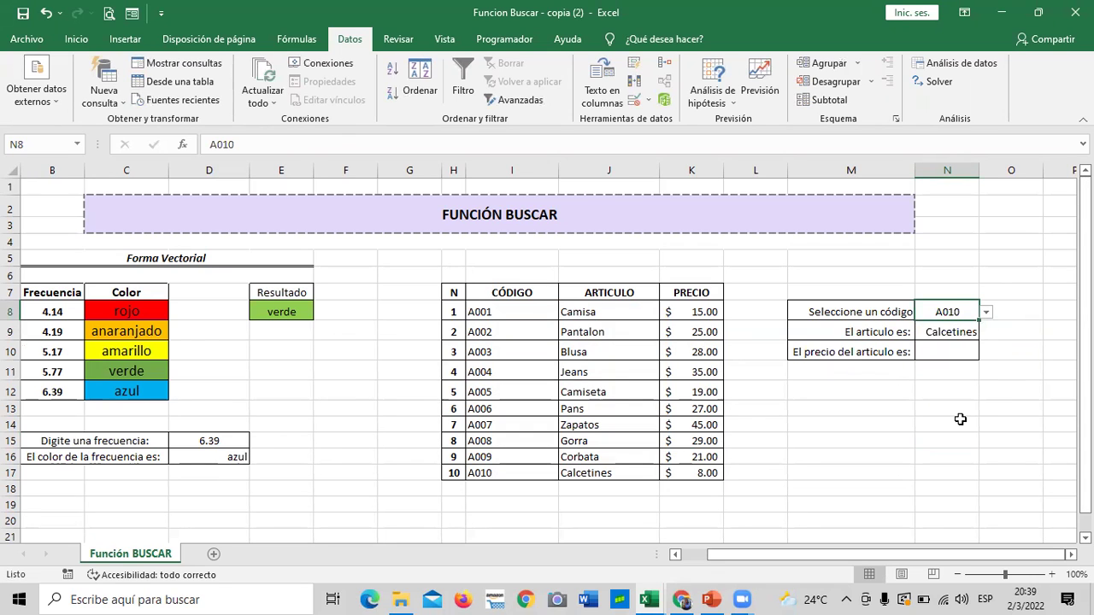
click(986, 313)
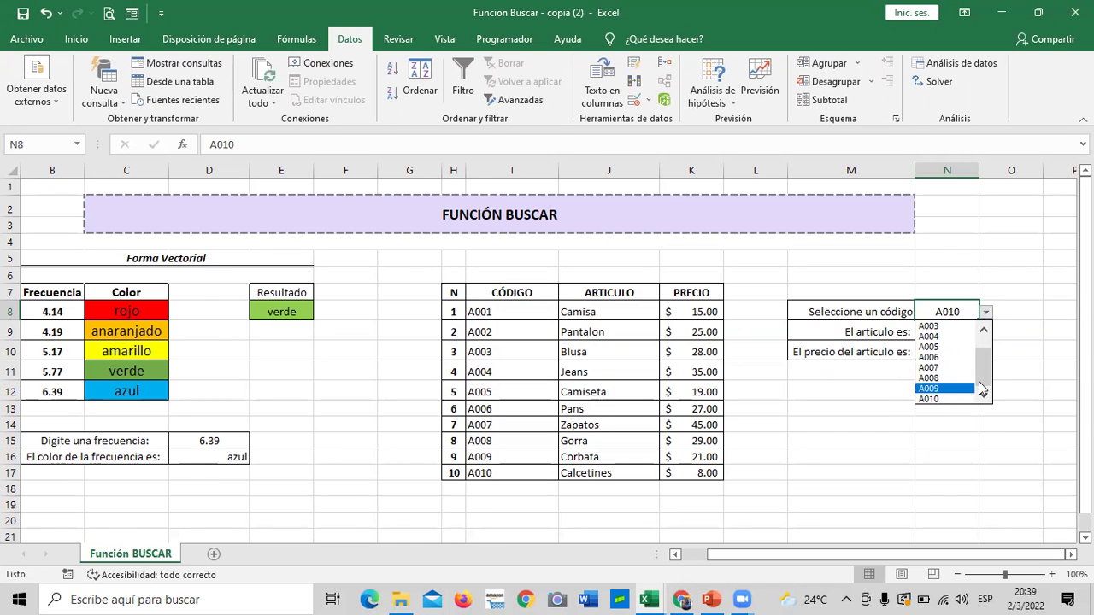
click(945, 358)
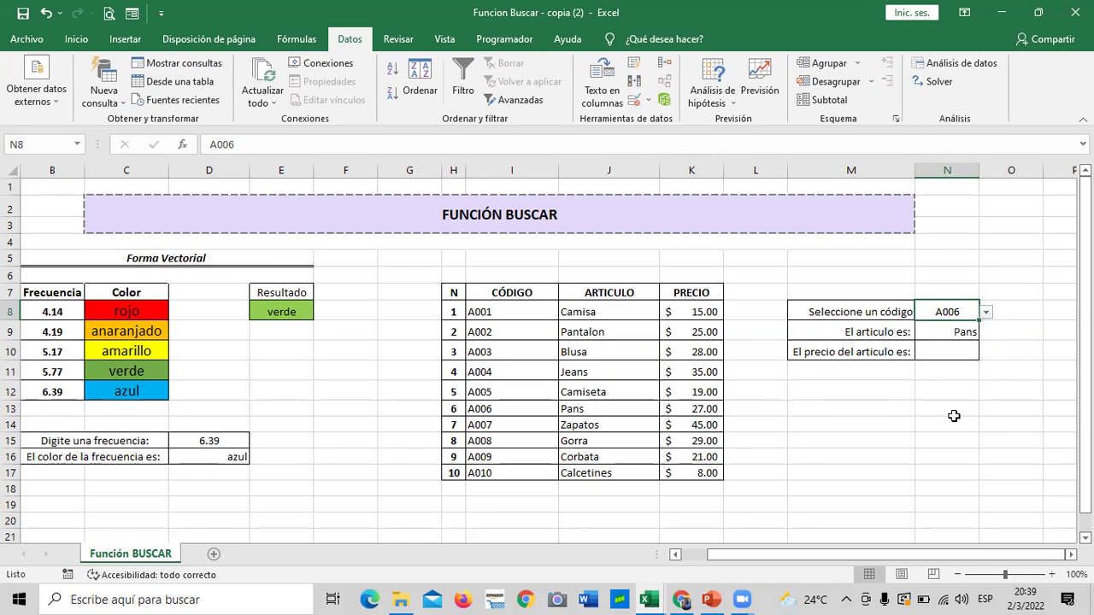
click(877, 438)
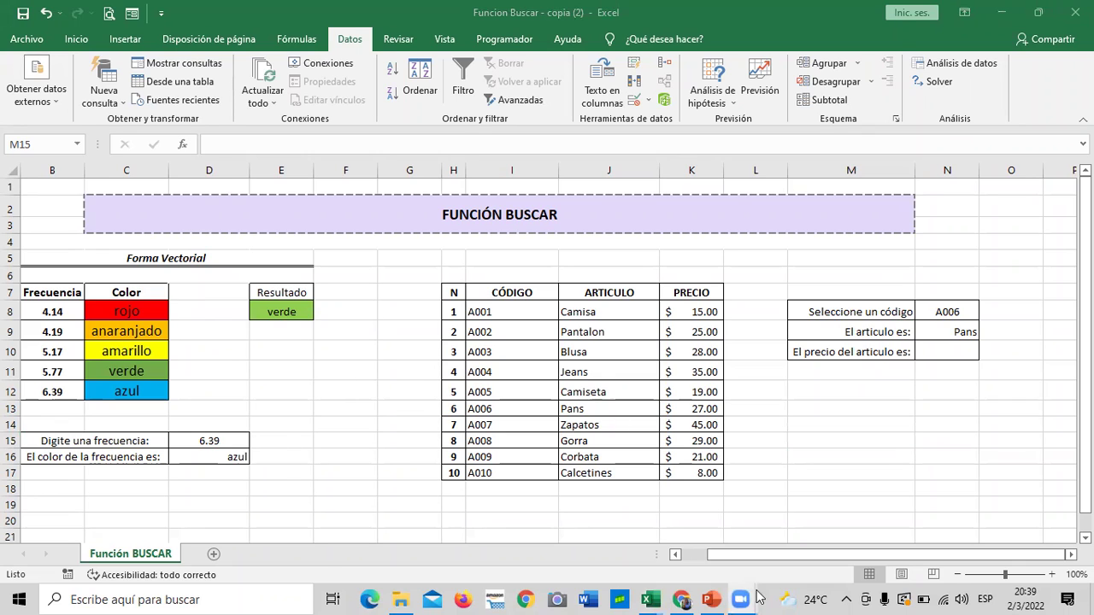
- Enter the price lookup in N10, using the selected code and the code-to-price table as the array: =BUSCAR(N8;I8:K17)
click(935, 351)
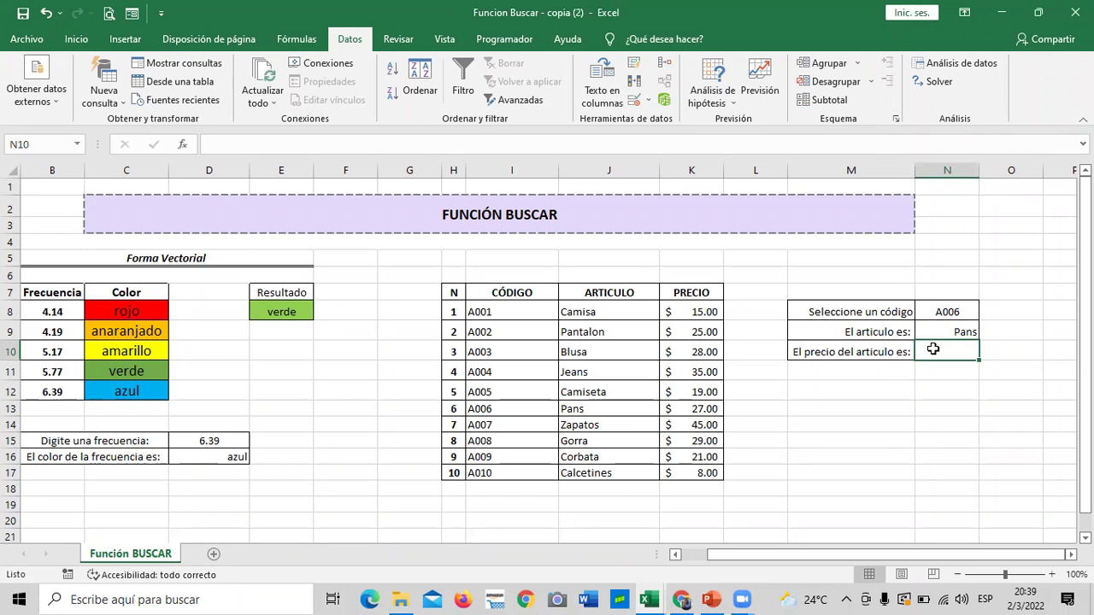
text(=)
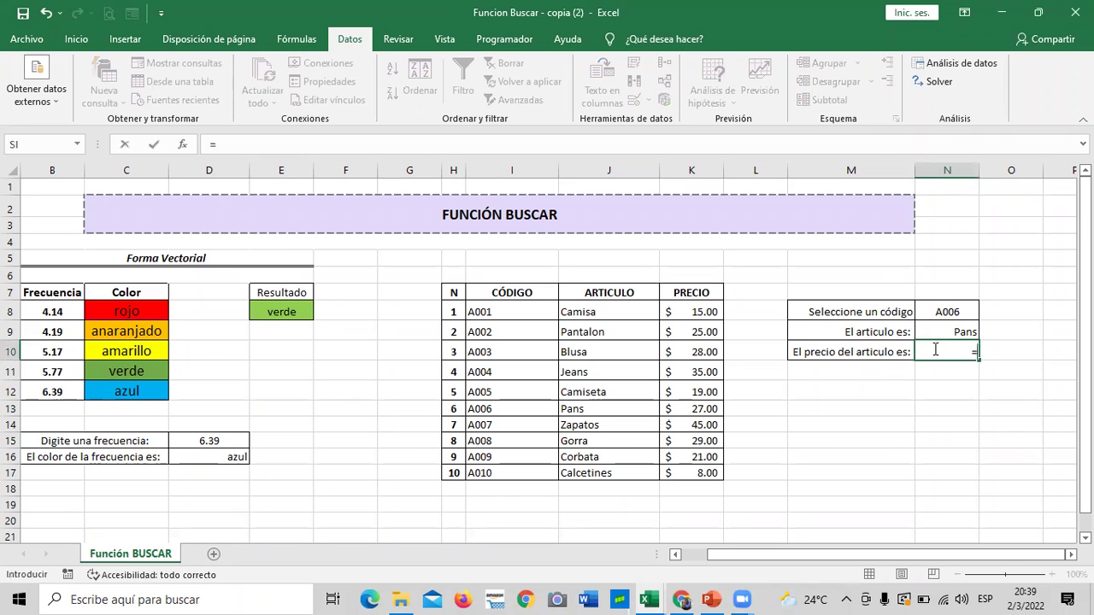
text(busc)
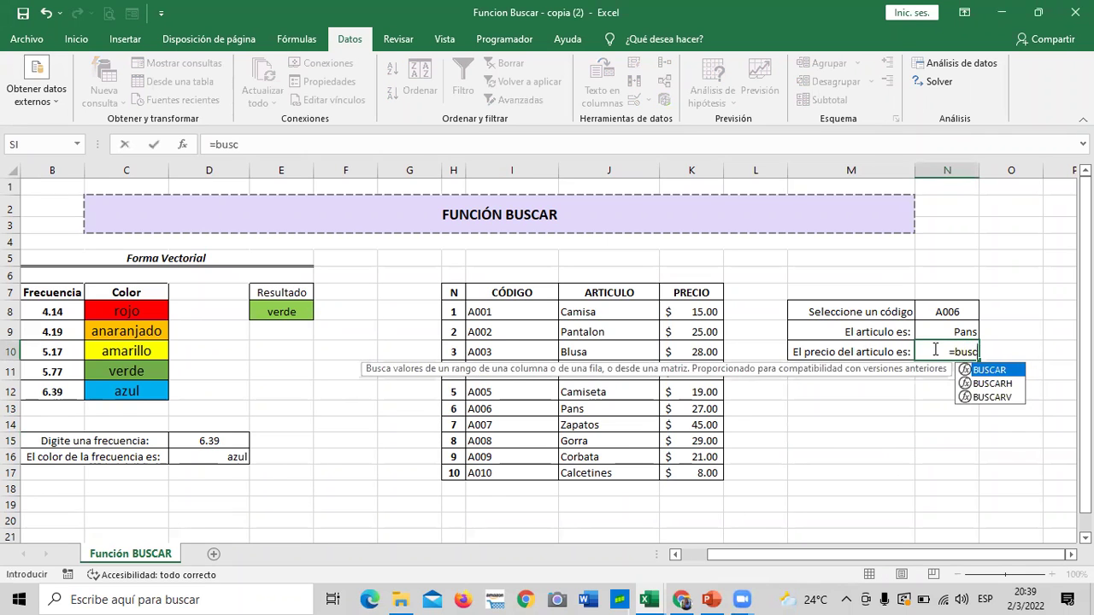
double_click(1011, 371)
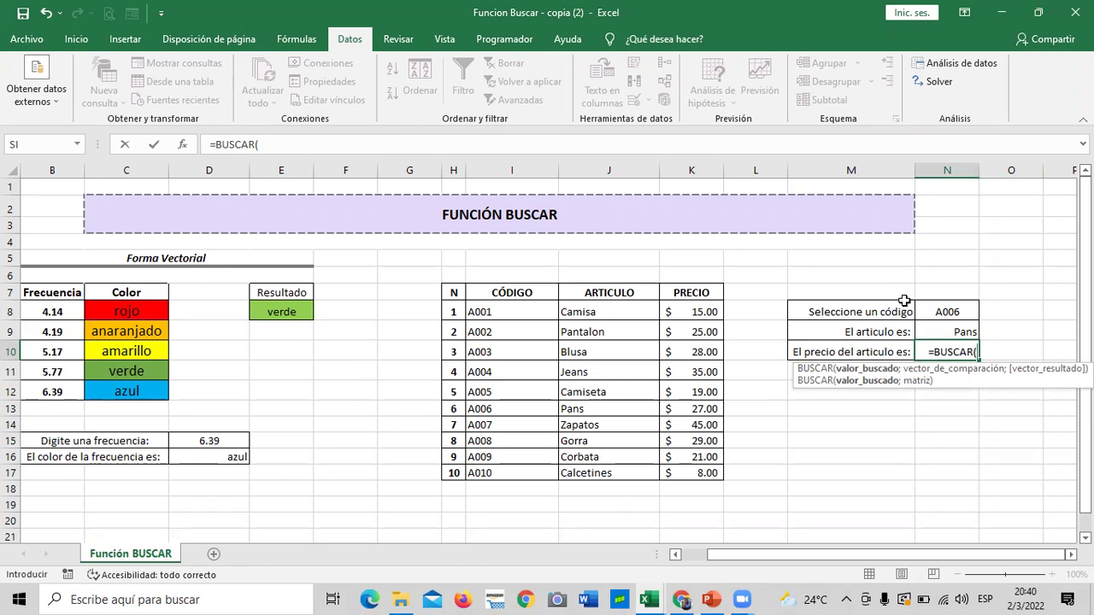
click(955, 311)
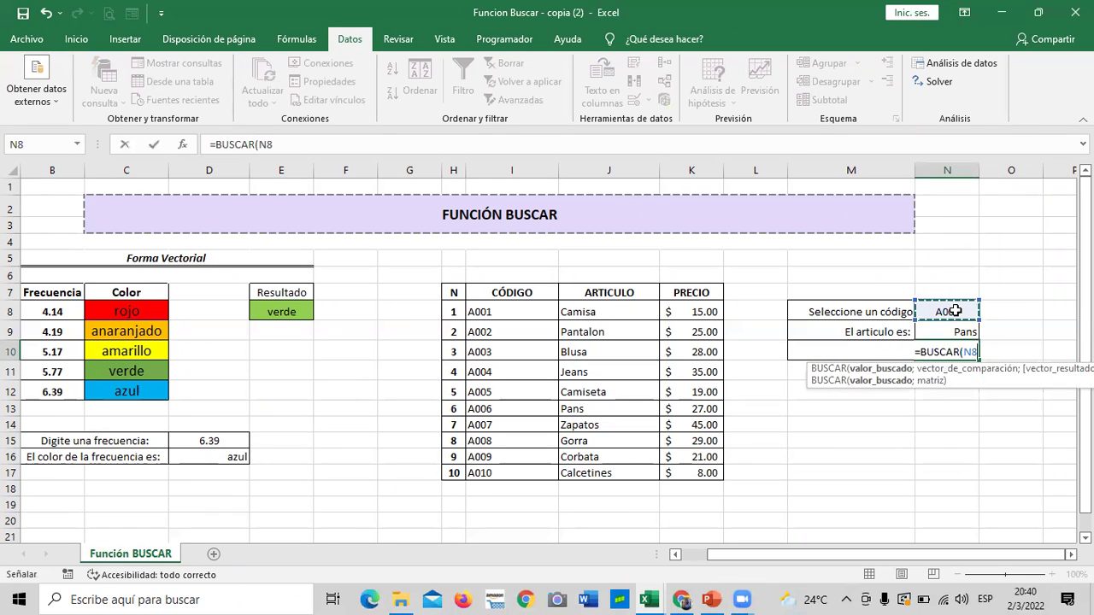
text(;)
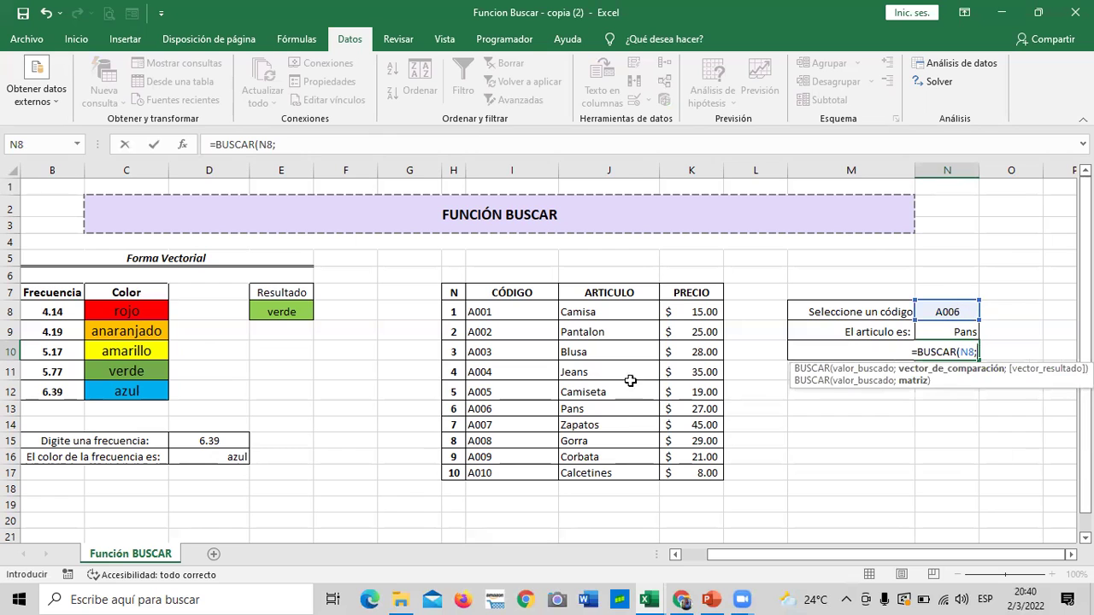
drag(498, 311, 697, 473)
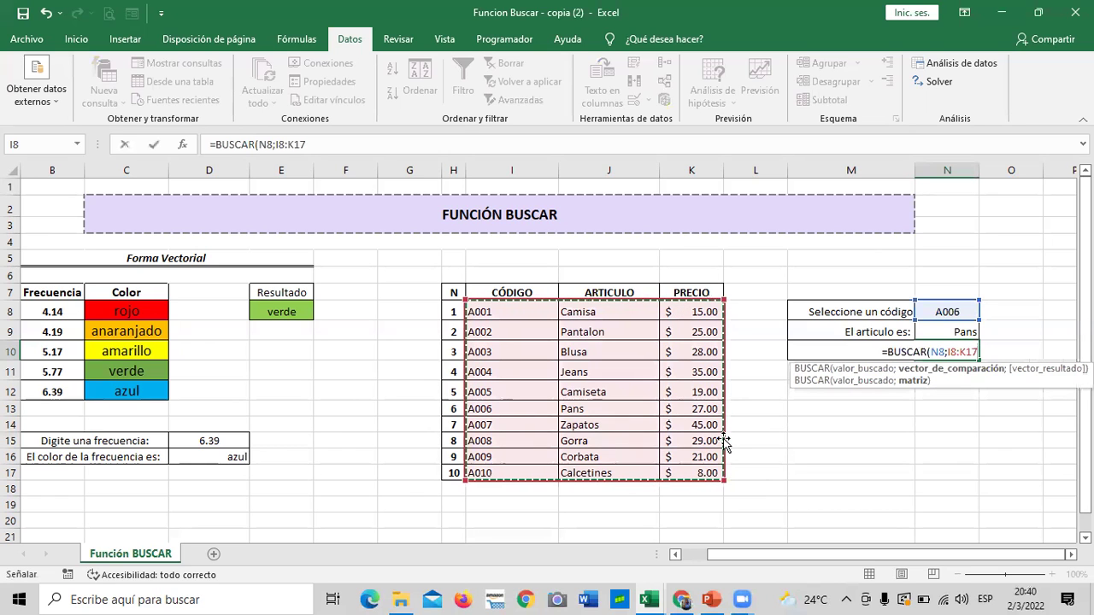
text())
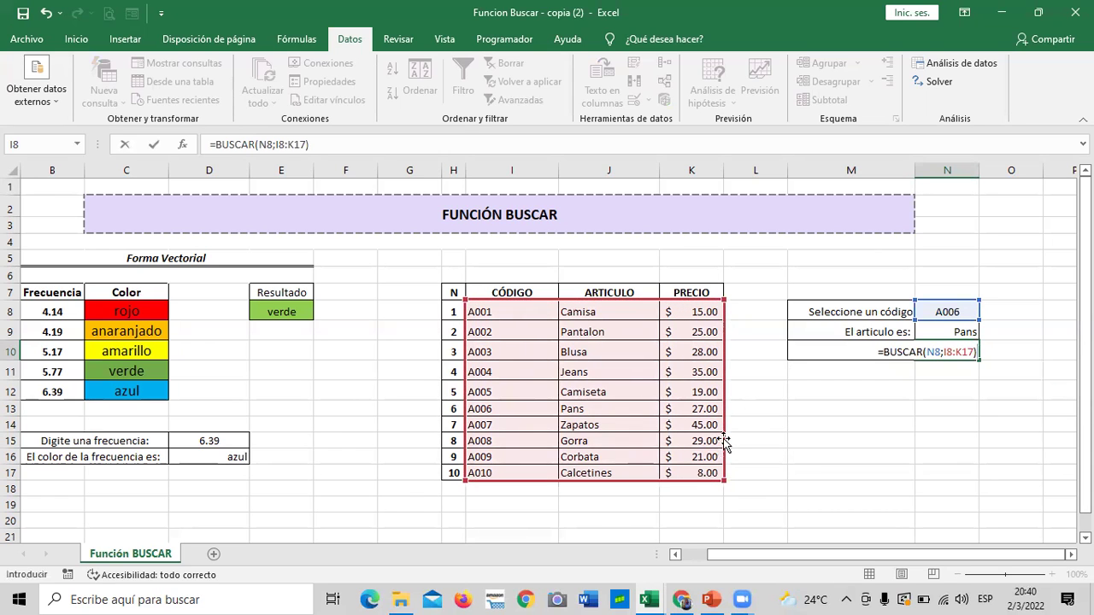
key(Return)
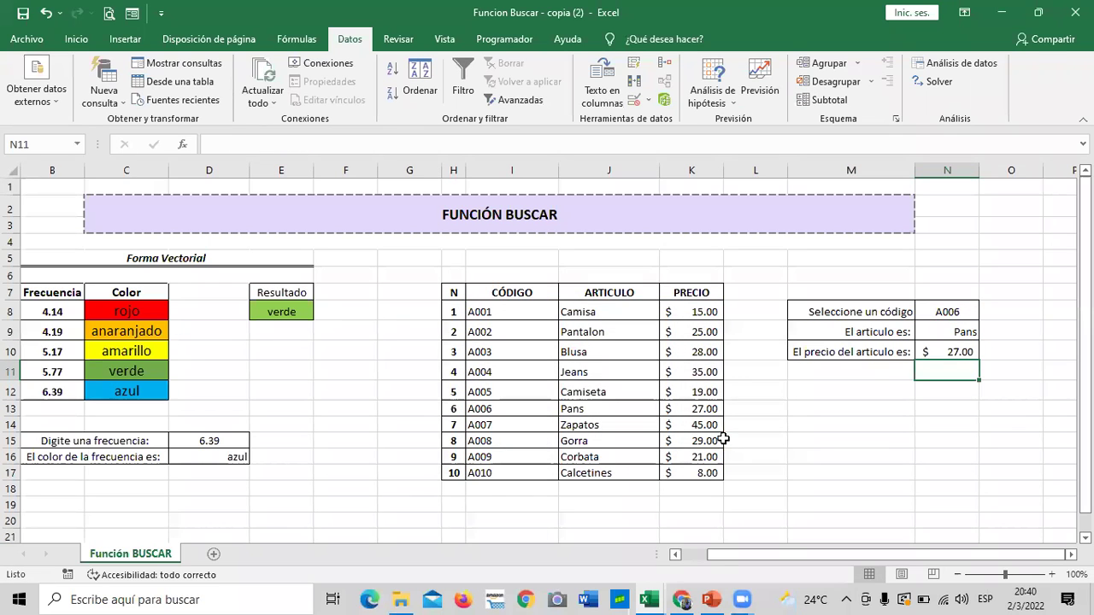
- Center the article name horizontally in N9 of the query table
click(585, 374)
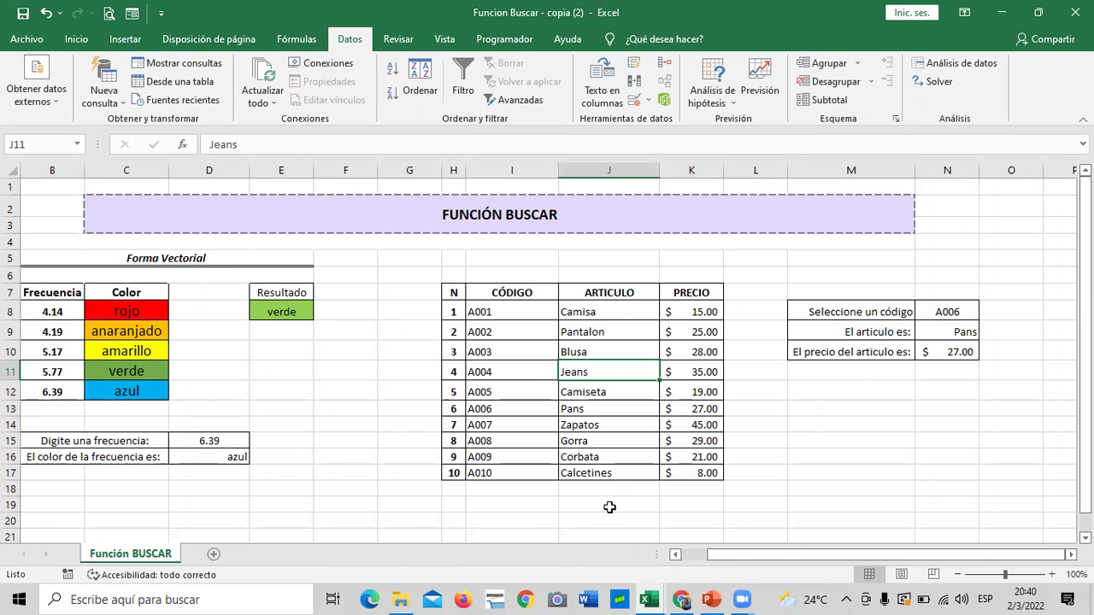
click(623, 408)
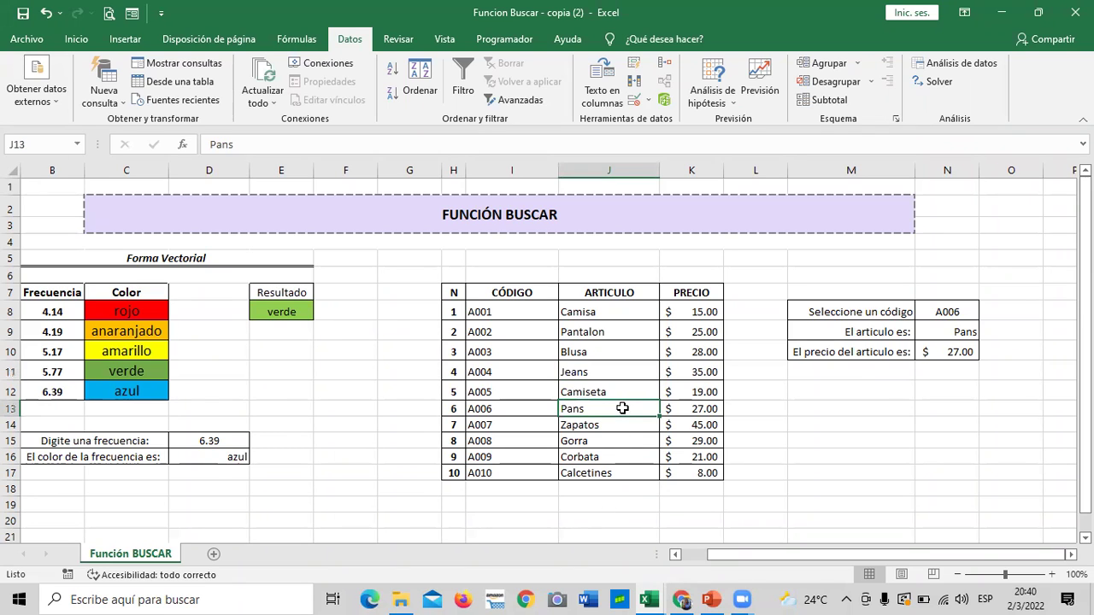
click(975, 333)
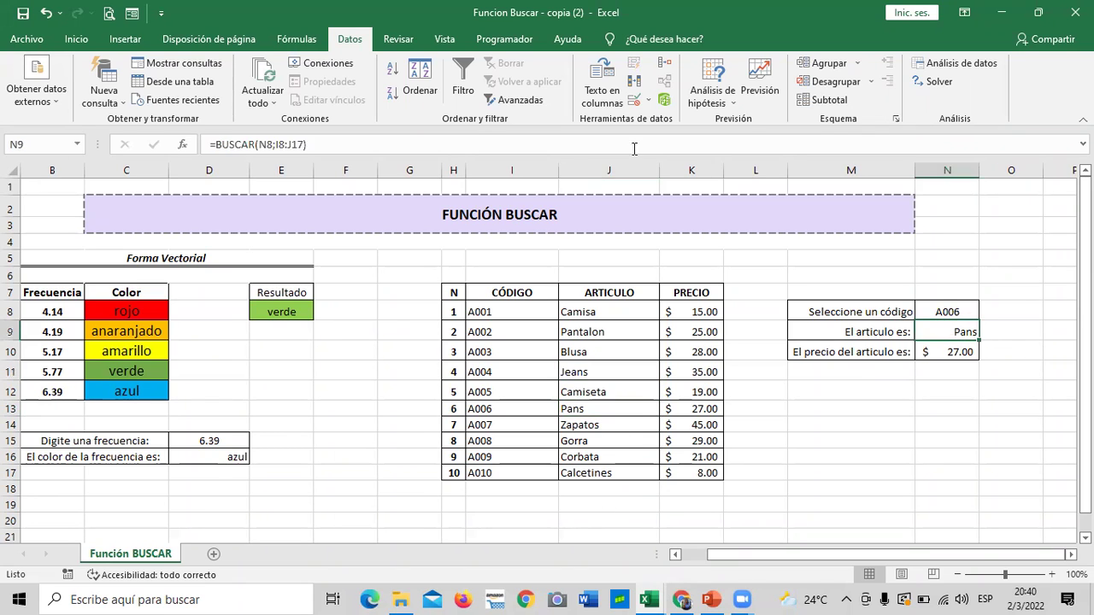
click(76, 38)
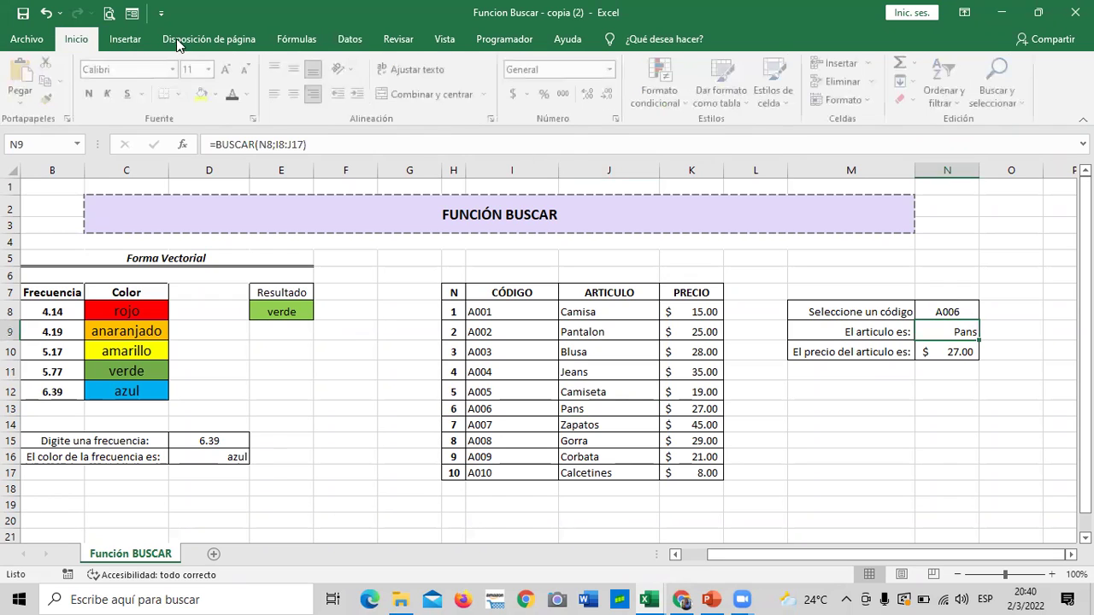
click(299, 96)
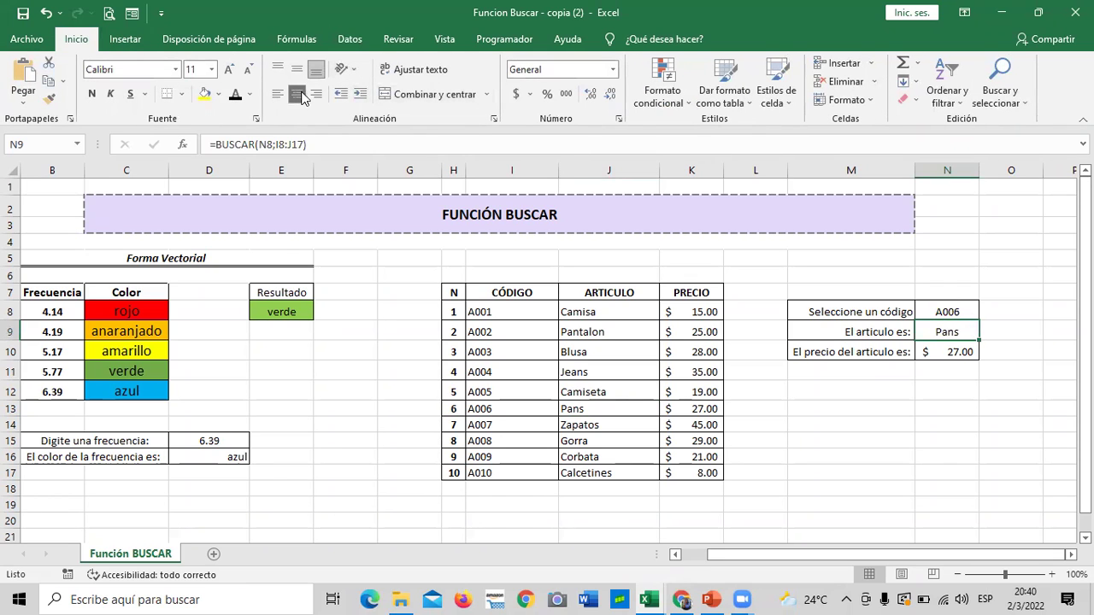
click(989, 424)
- Choose code A003 from the validation list in N8 and check the price result in N10
click(945, 312)
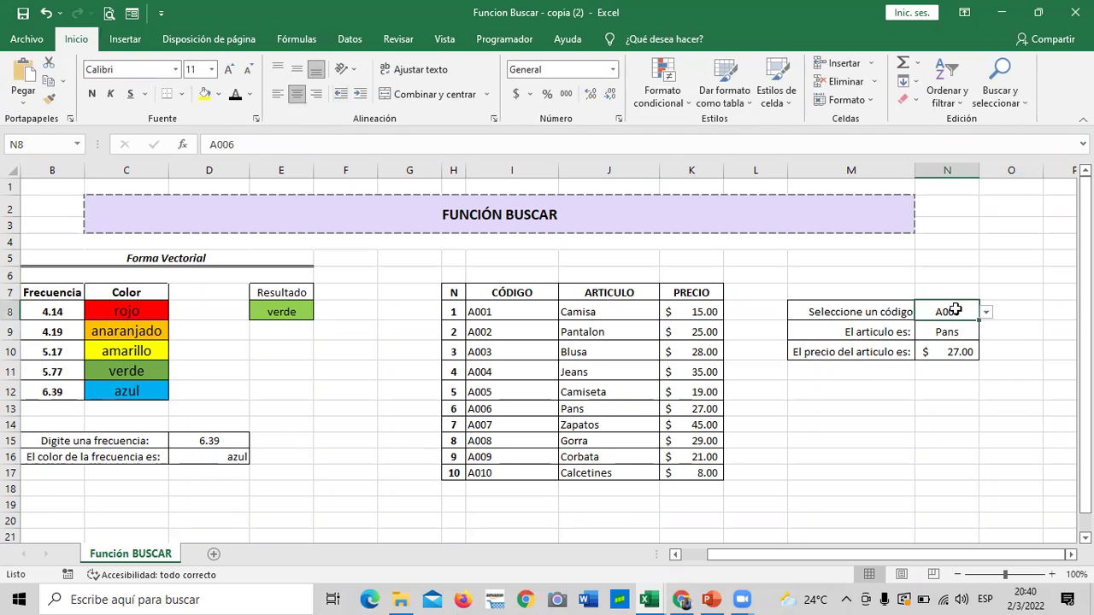
click(986, 315)
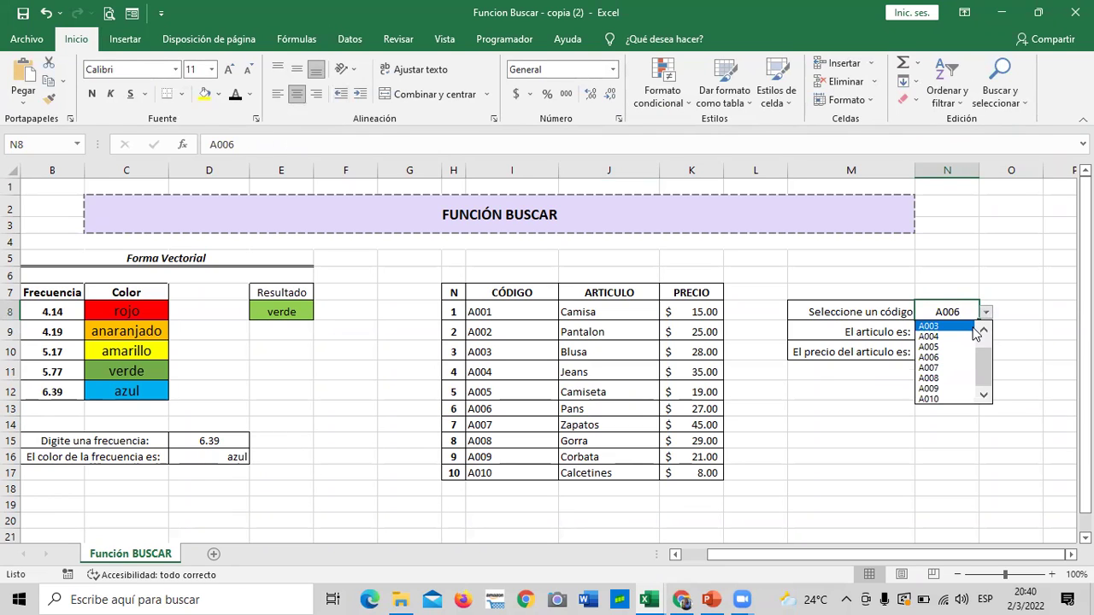
click(930, 326)
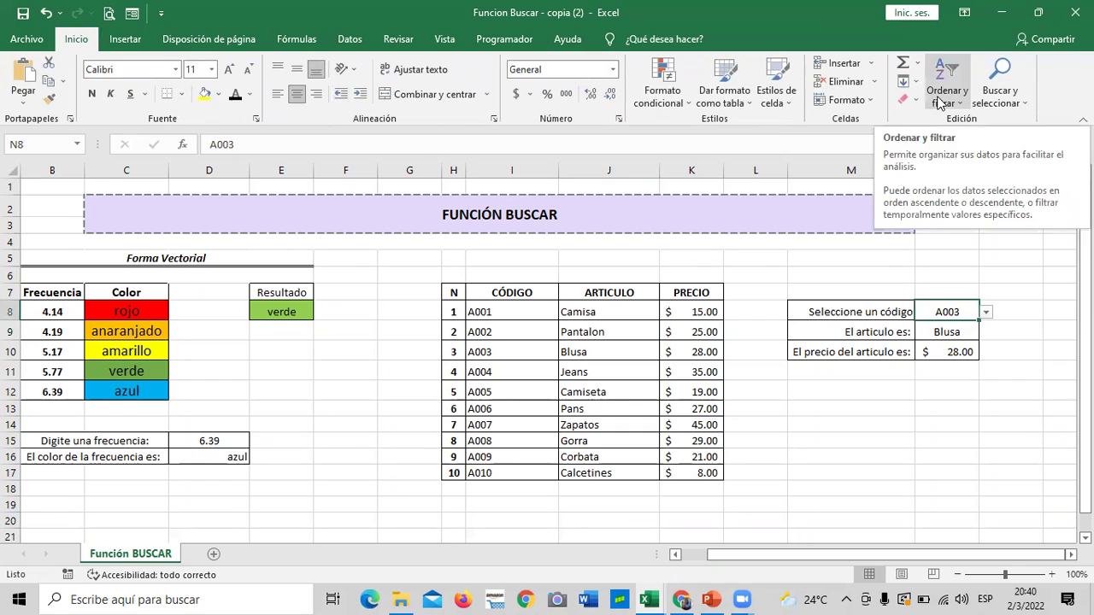
click(942, 419)
click(935, 360)
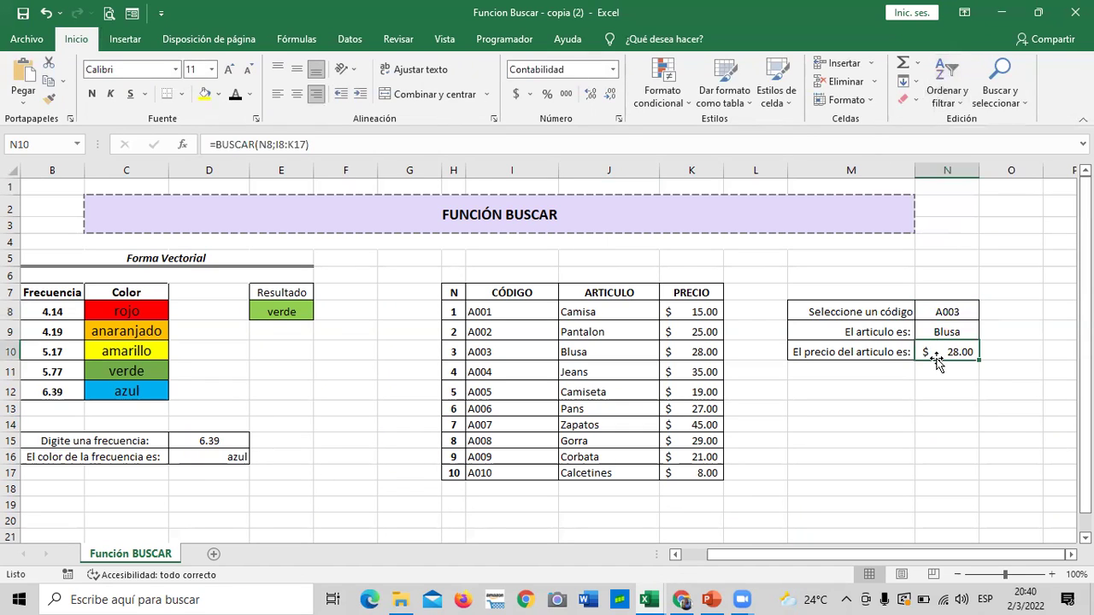
click(842, 460)
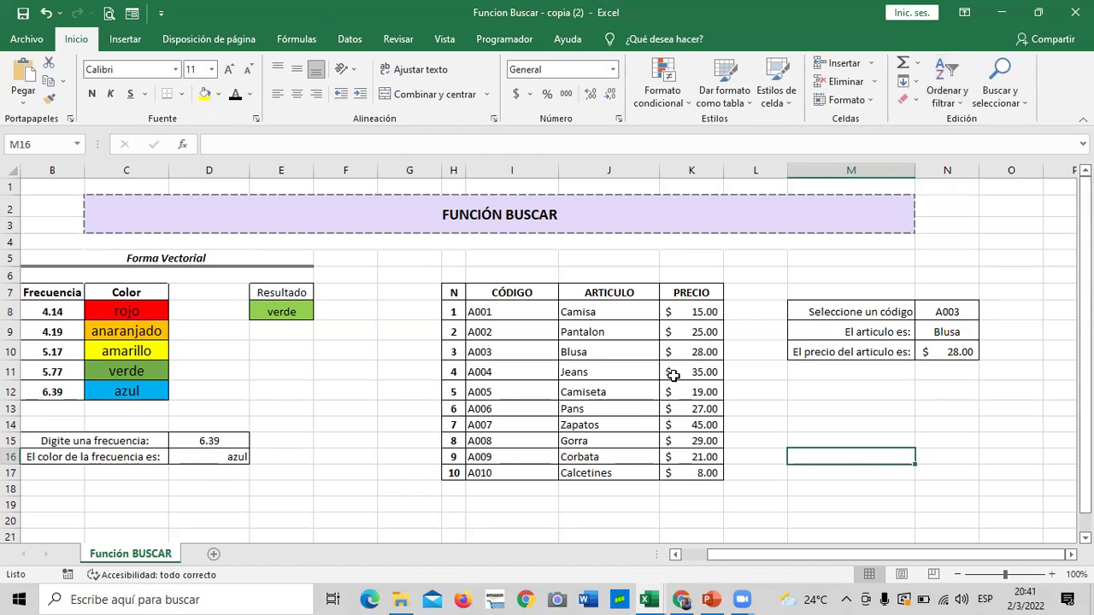
- Apply the Neutral cell style to the code, article and price cells N8:N10
drag(949, 312, 949, 346)
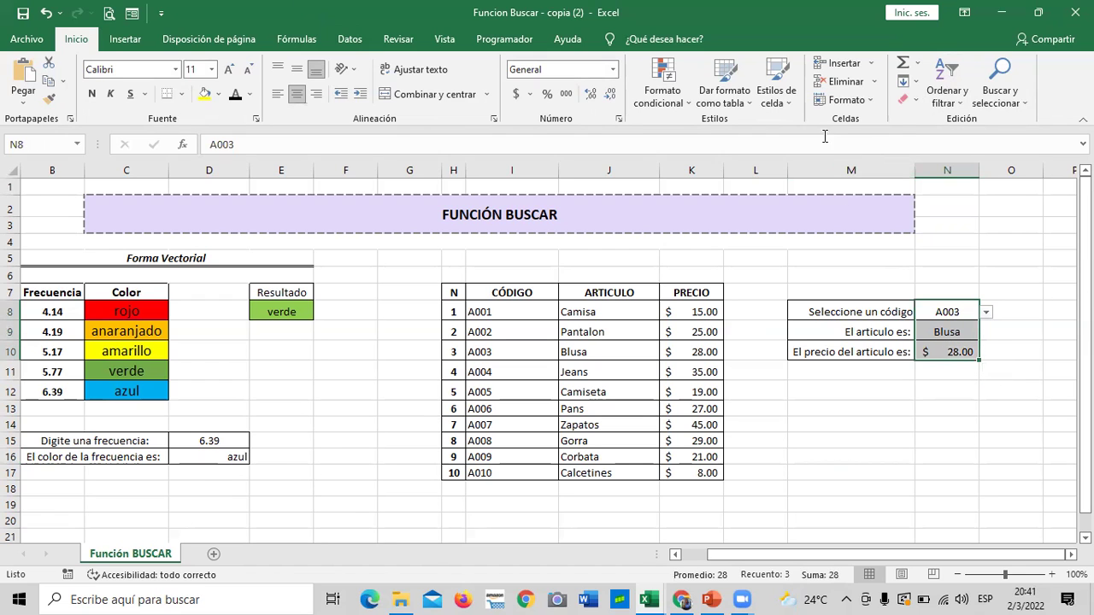
click(782, 106)
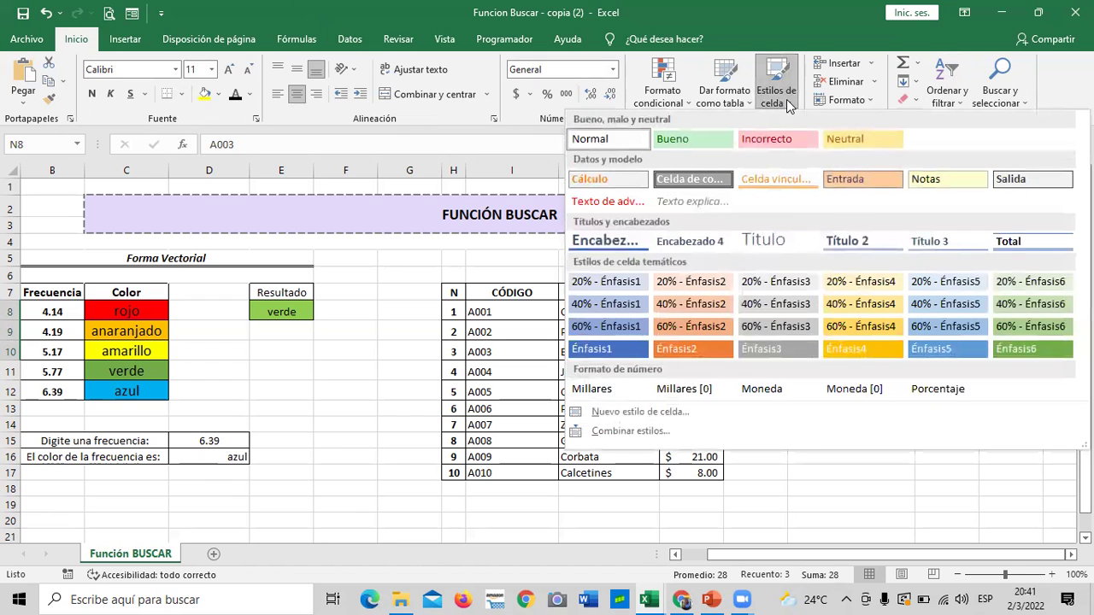
click(837, 139)
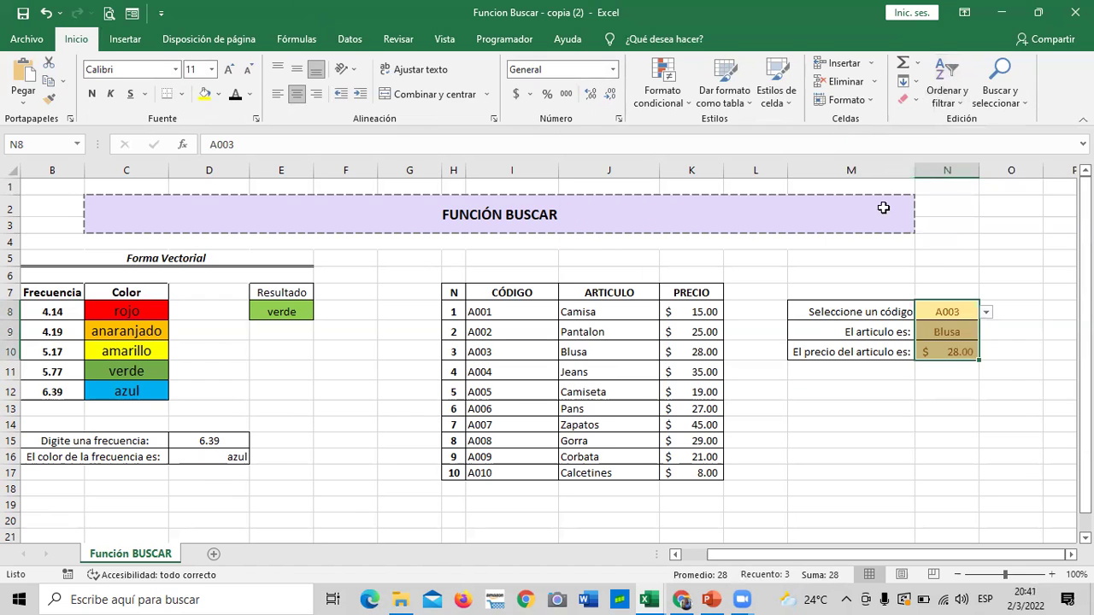
click(989, 459)
- Increase the font size of the whole query table M8:N10 to 12
drag(947, 309, 943, 348)
drag(855, 320, 915, 353)
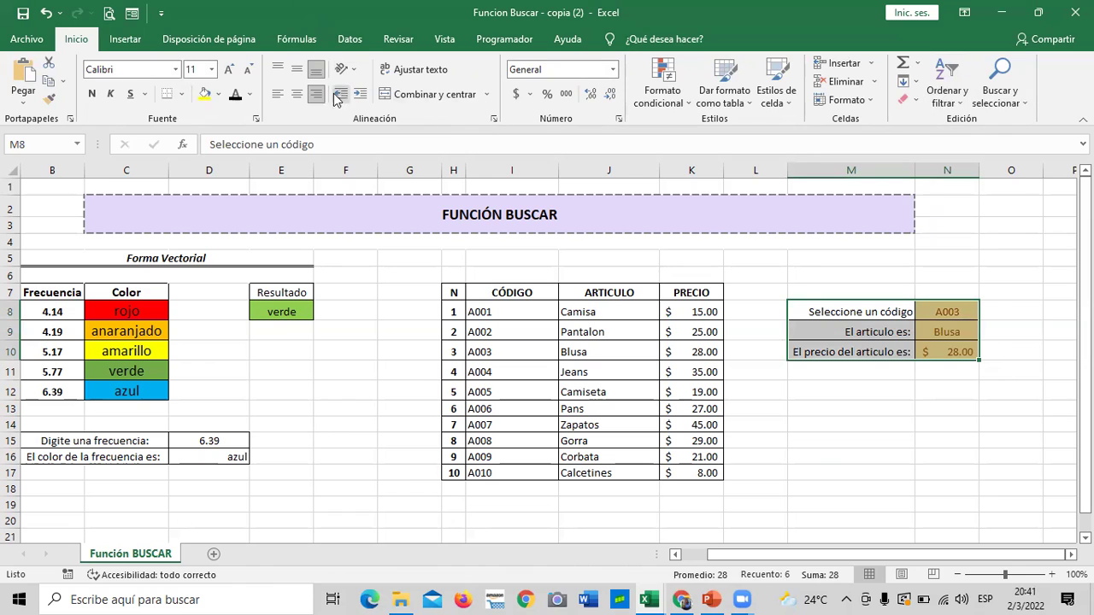
click(229, 69)
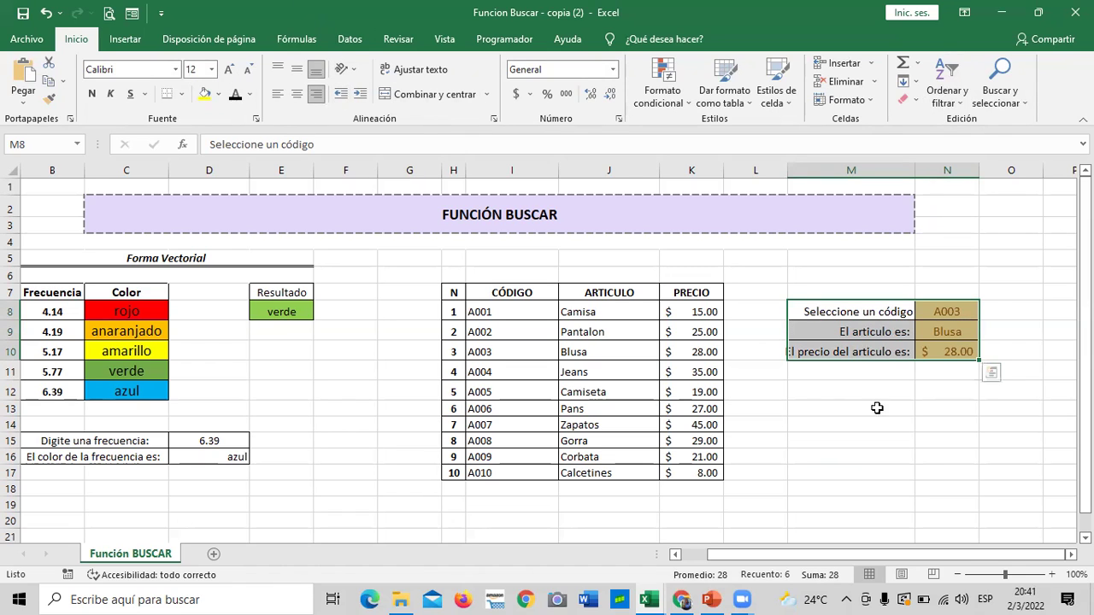
click(921, 454)
- Narrow column L to a width of about 6.71 and widen column M so the price label fits
drag(788, 171, 764, 175)
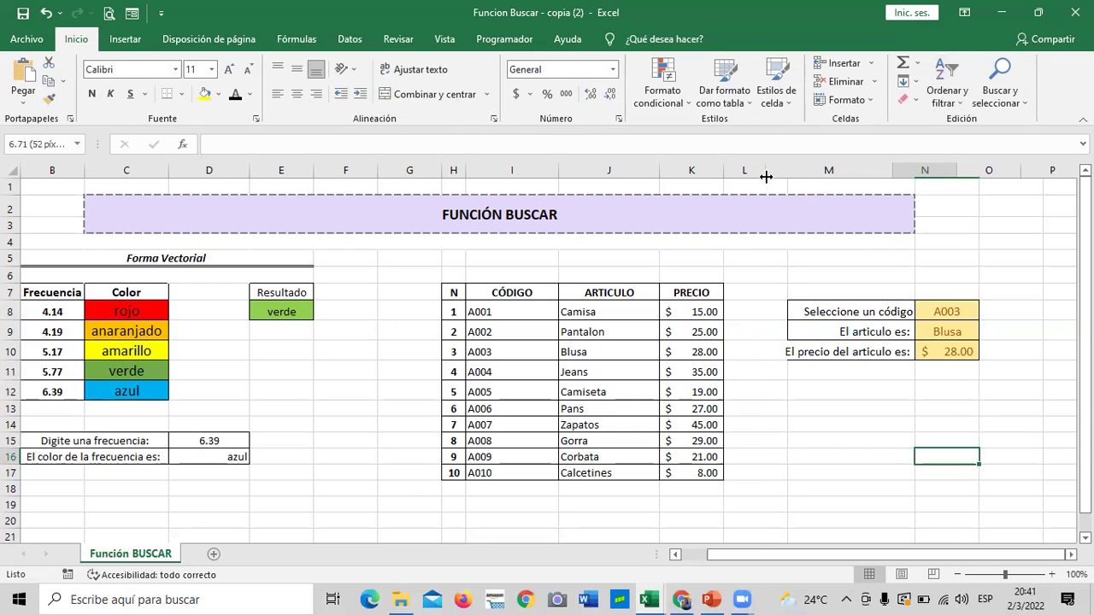
click(817, 425)
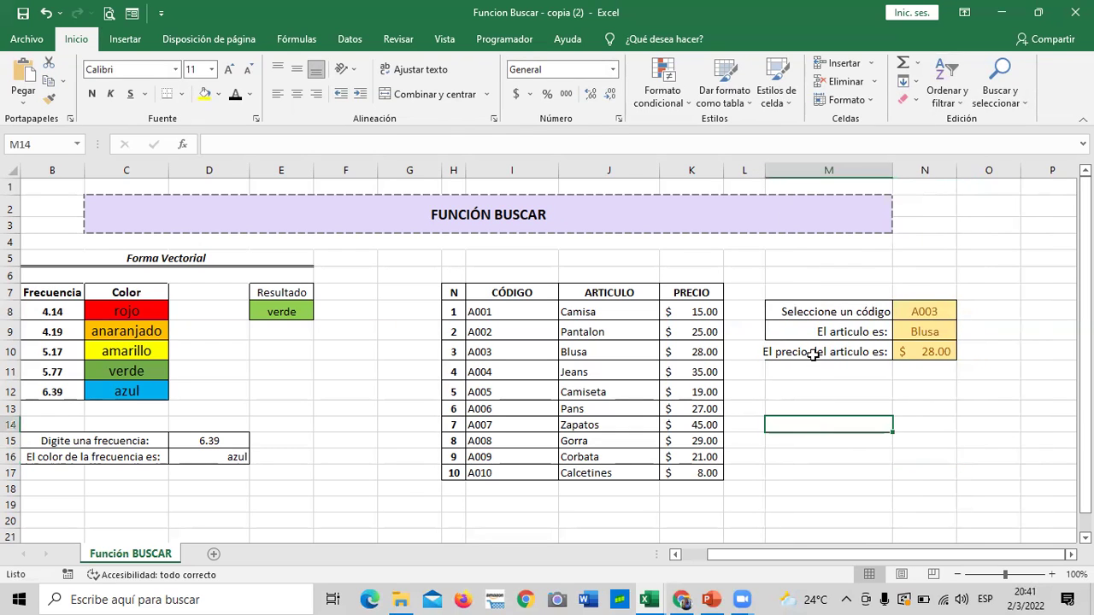
drag(894, 172, 907, 173)
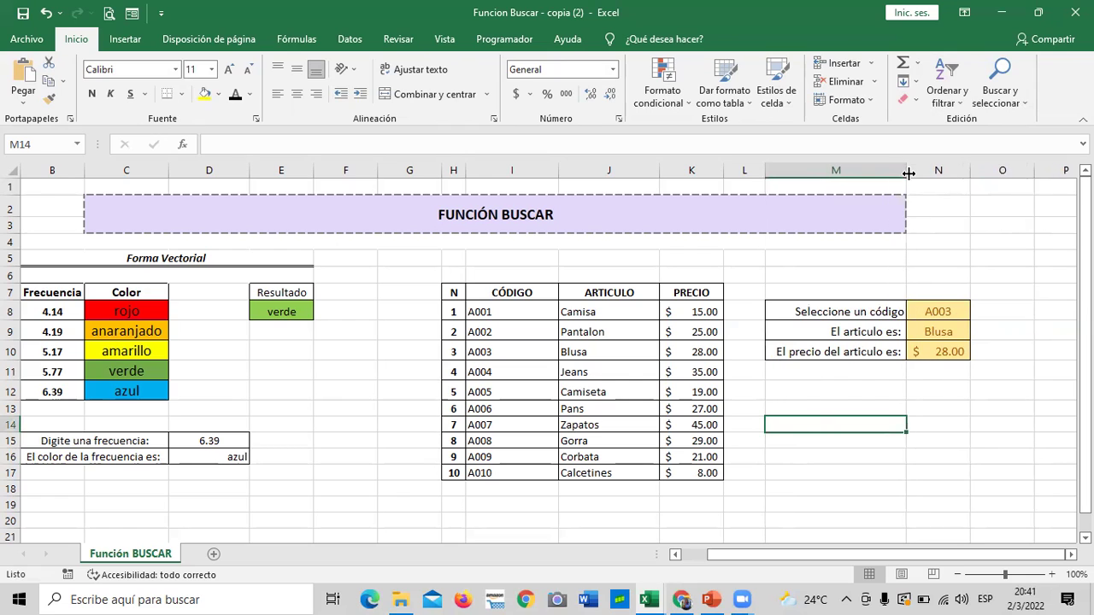
click(952, 436)
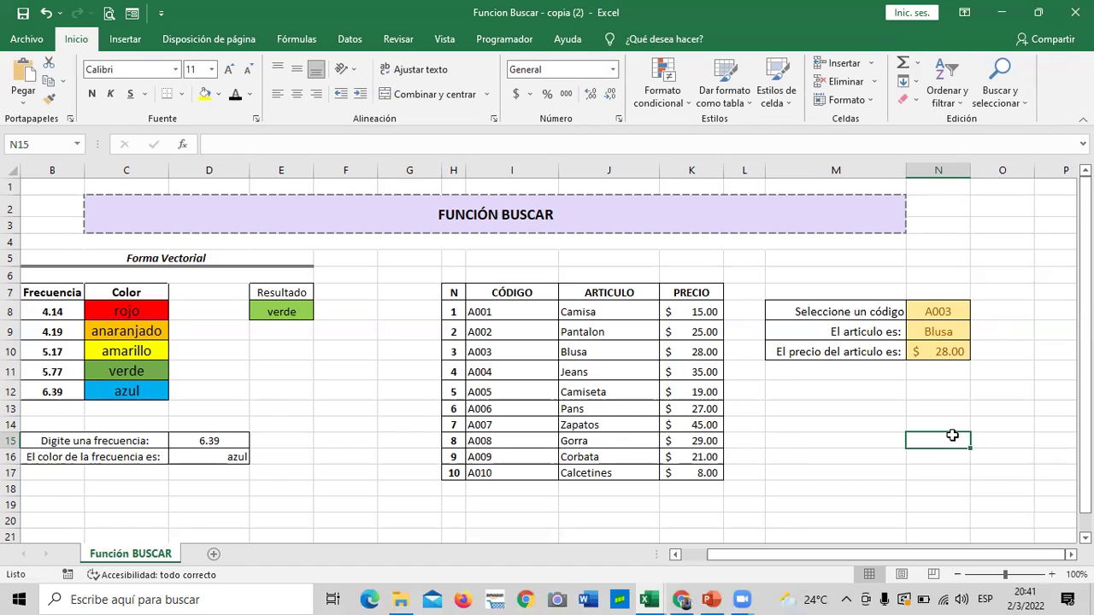
- Enter =busca in empty cell M14 to bring up the suggested lookup functions, and highlight BUSCARV
click(832, 425)
text(=busca)
click(819, 469)
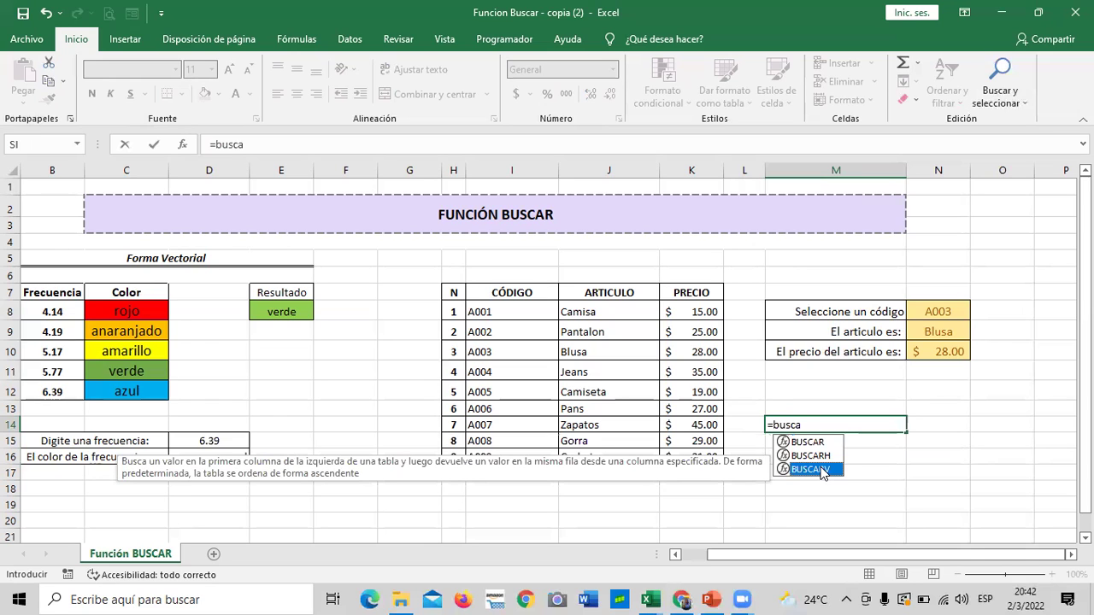
click(829, 475)
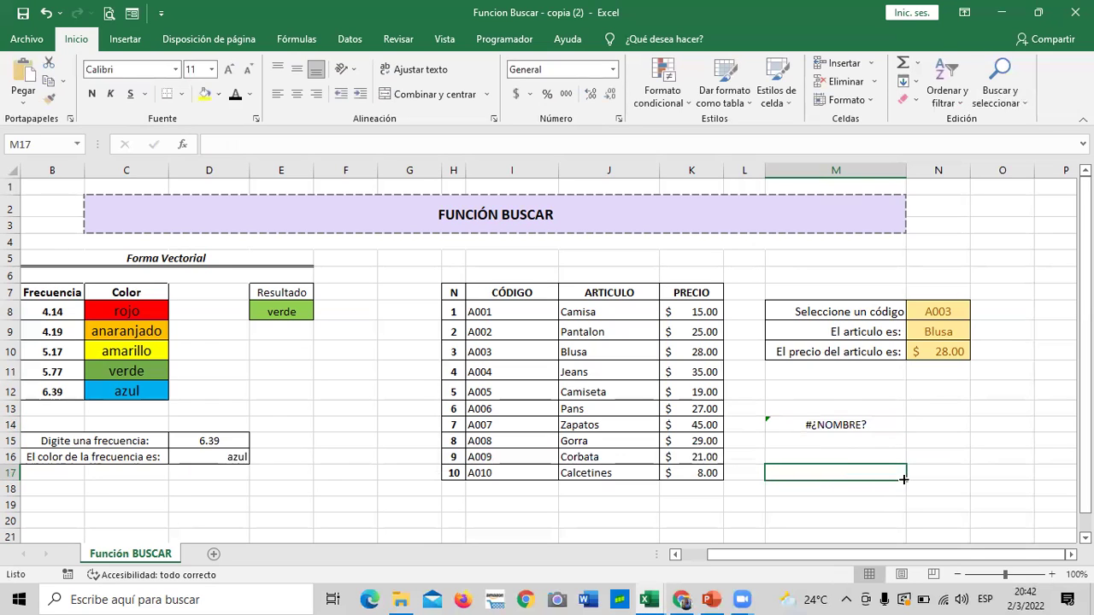
- Clear the trial formula from cell M14, leaving only the query table in that area
click(858, 424)
key(Delete)
click(834, 485)
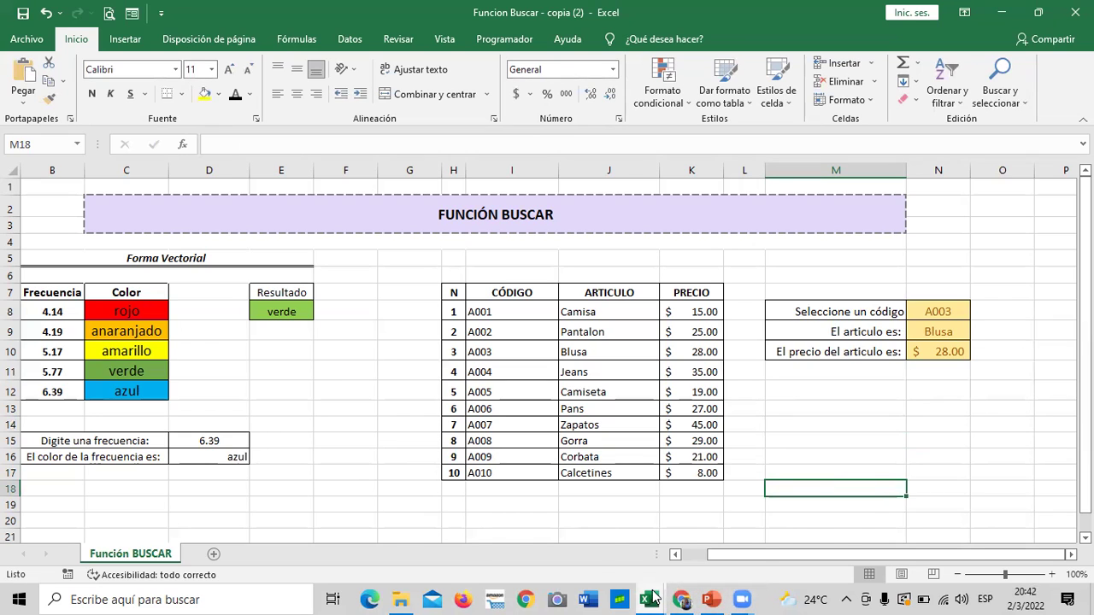
mouse_move(653, 597)
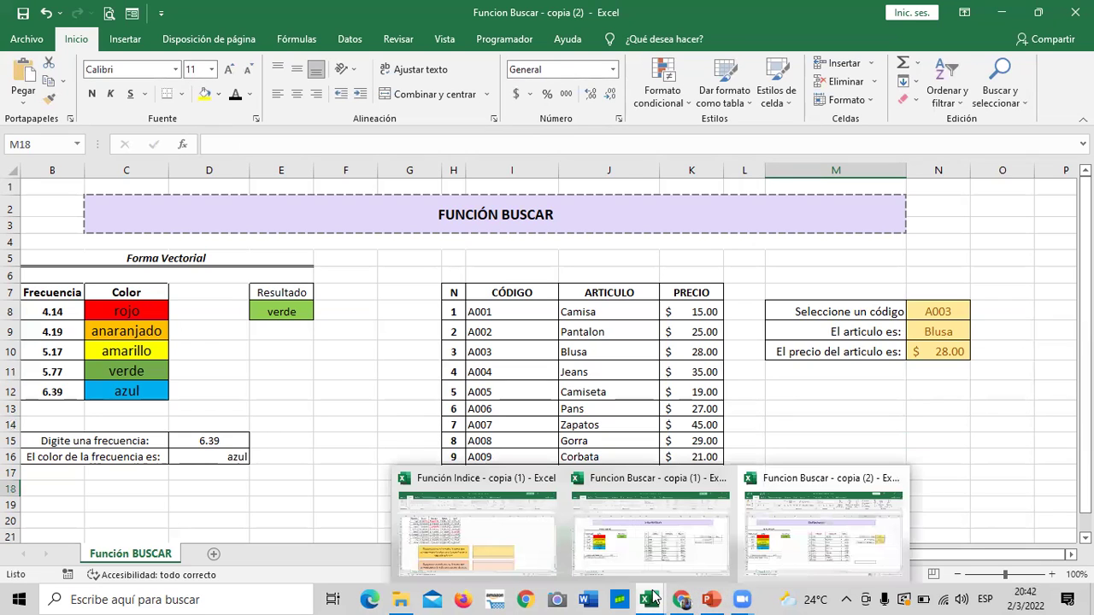
click(804, 439)
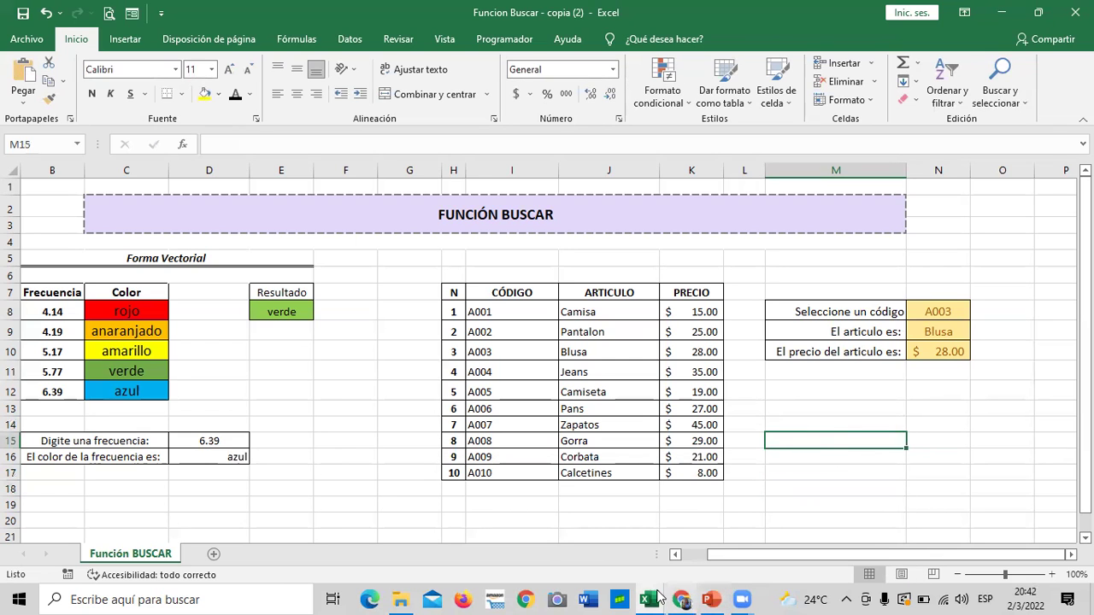
- Switch to the course page in Chrome and view lesson objectives 2.3 on BUSCARV and 2.6 on BUSCARH
click(693, 599)
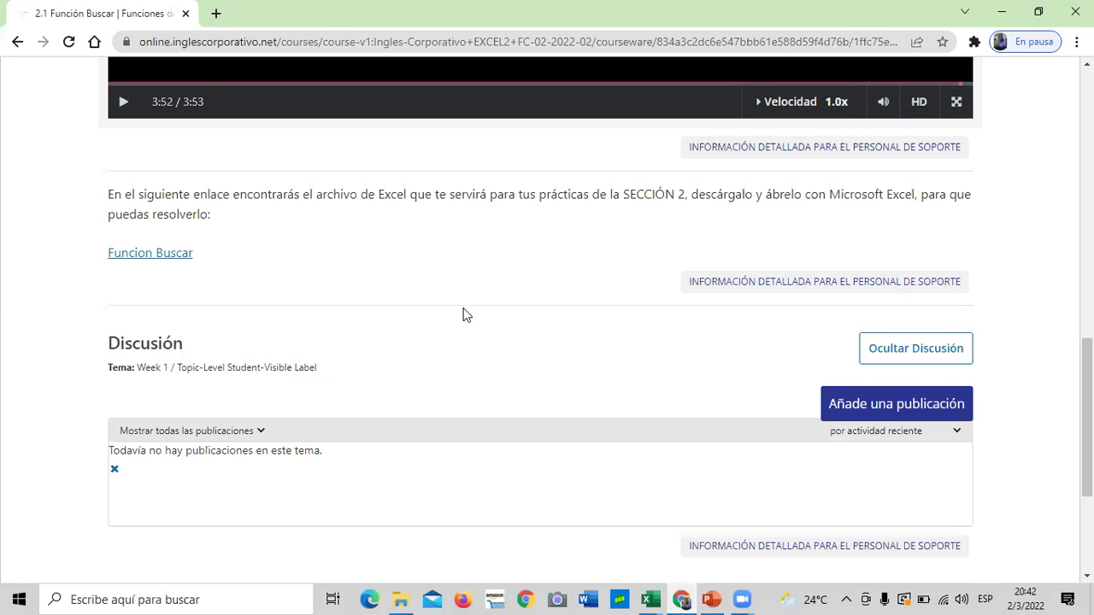
scroll(461, 325, up, 6)
scroll(455, 341, up, 3)
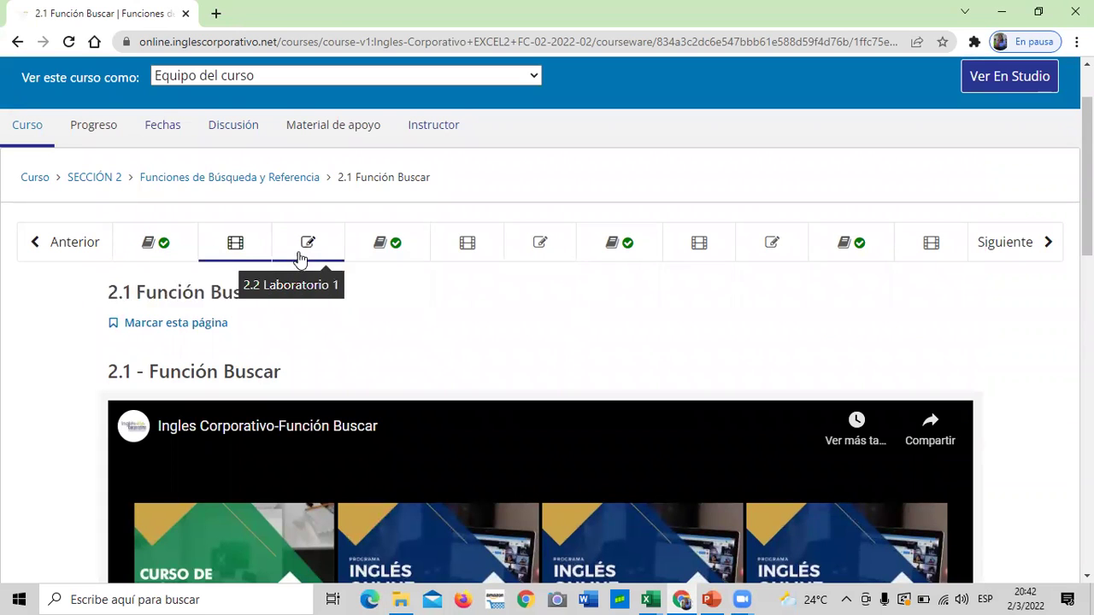
click(382, 247)
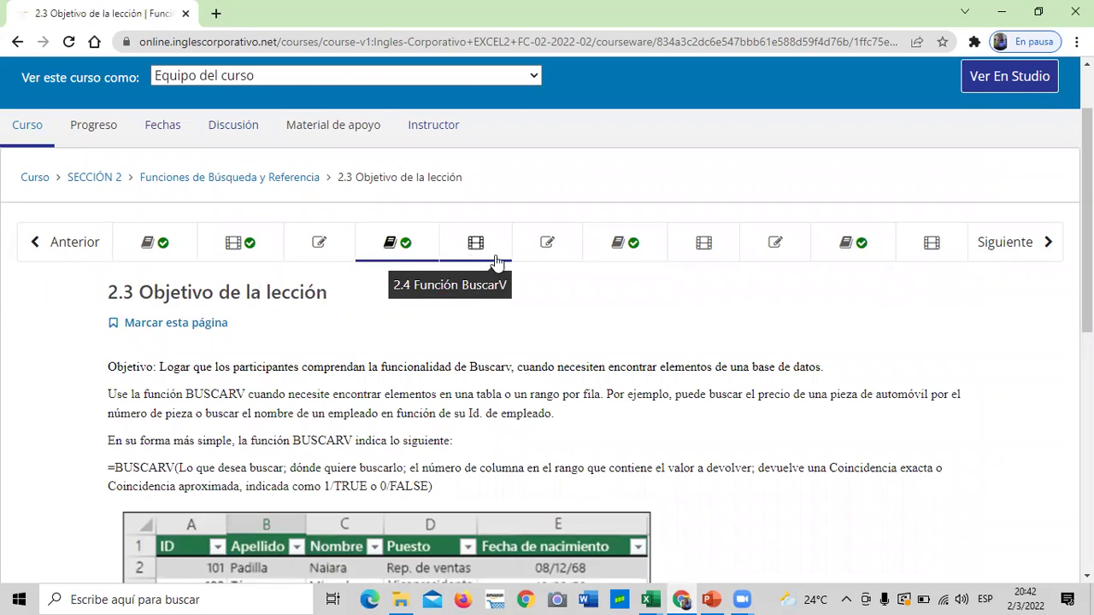
click(615, 250)
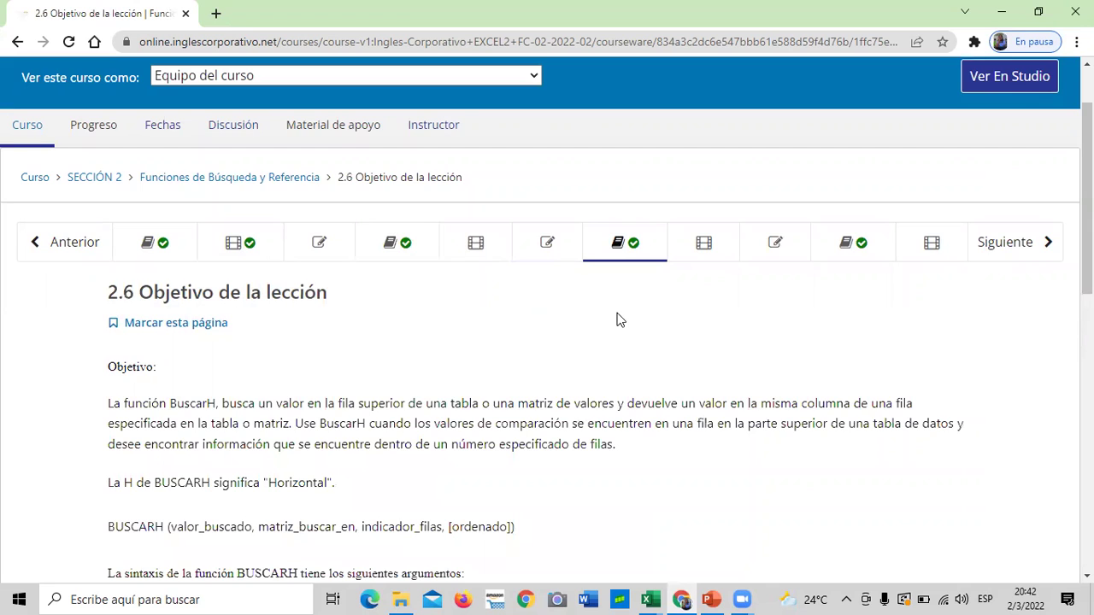
scroll(619, 320, down, 1)
scroll(619, 319, up, 1)
- View lesson objective 2.9 on the INDICE function, including its matrix and reference forms
click(850, 244)
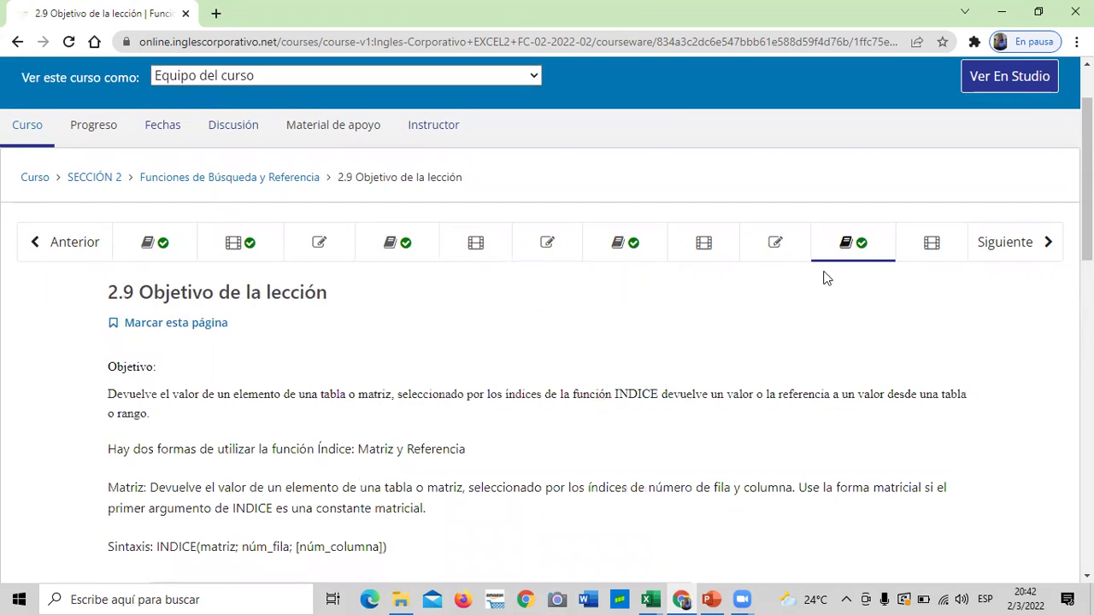
scroll(817, 296, down, 3)
scroll(816, 308, down, 4)
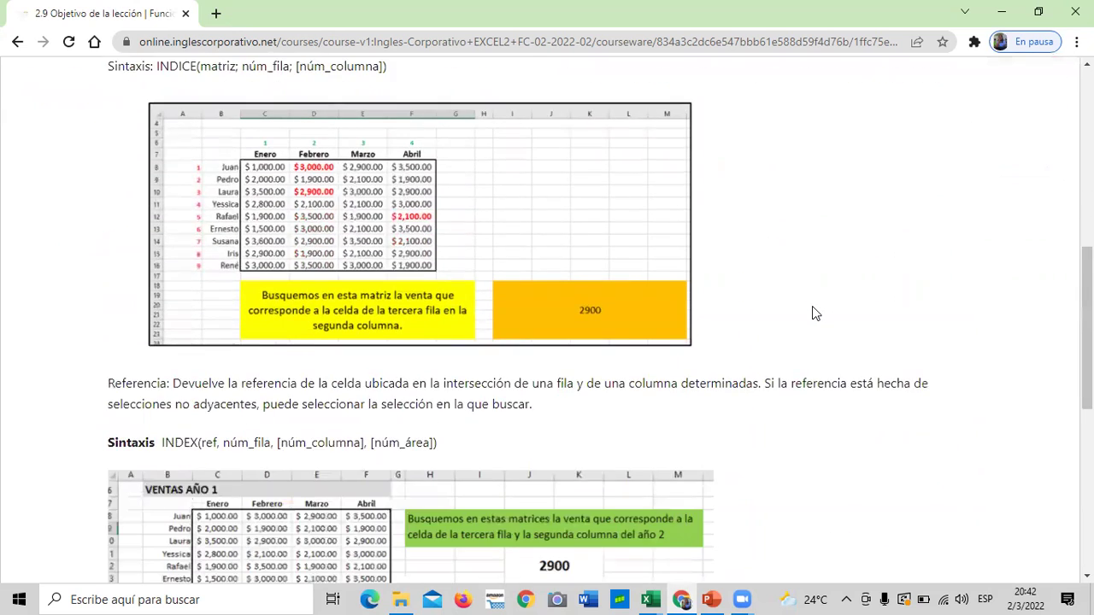
scroll(813, 315, up, 8)
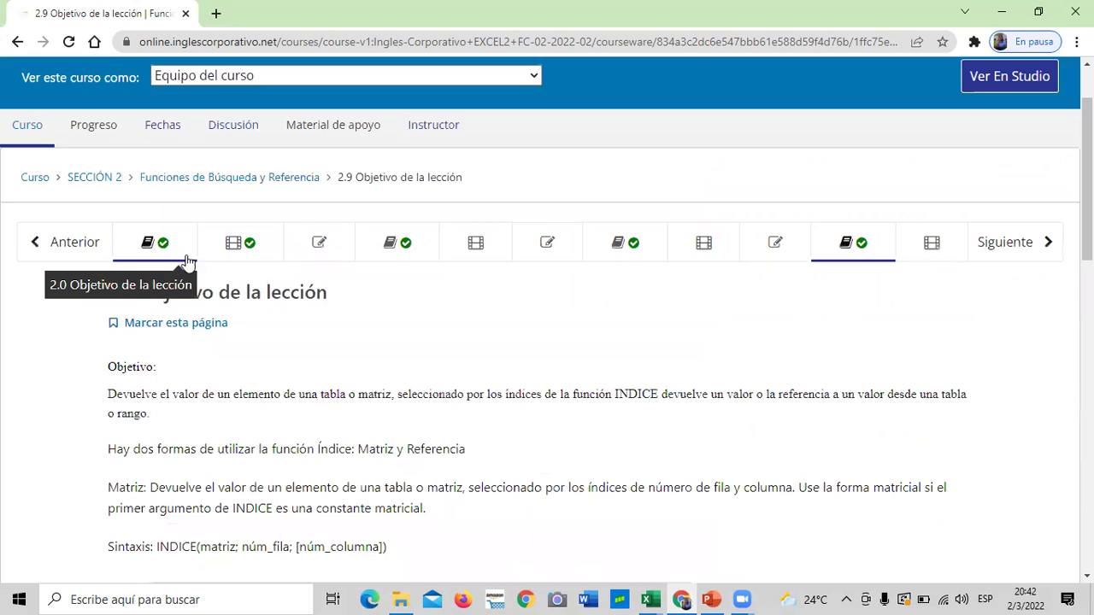
- Revisit lesson objective 2.0 on BUSCAR, then read the BUSCARV explanation, syntax and worked example in lesson 2.3
click(166, 247)
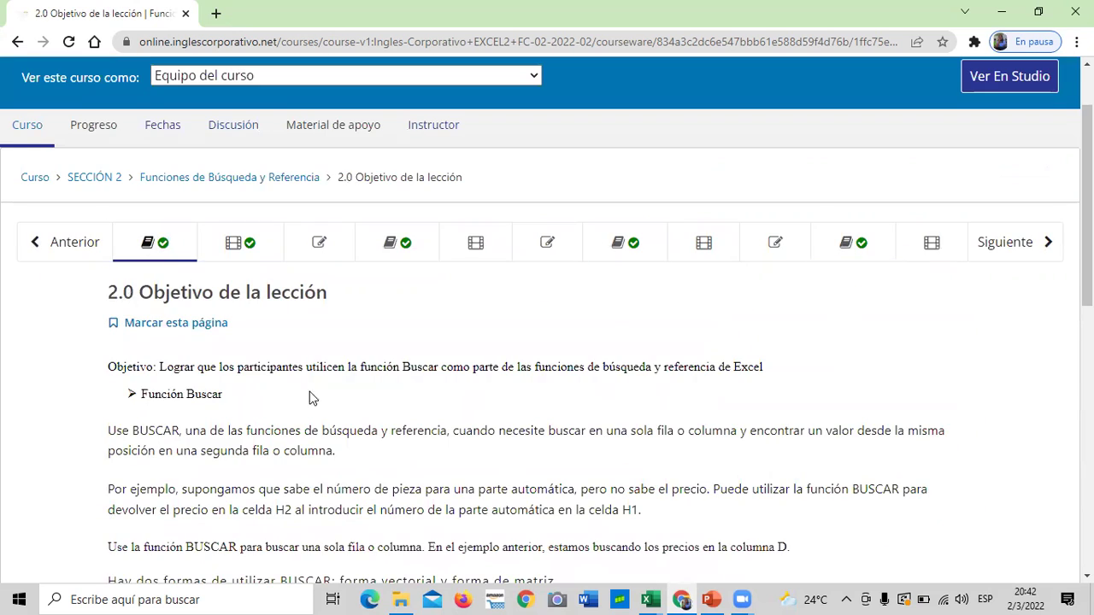
click(407, 247)
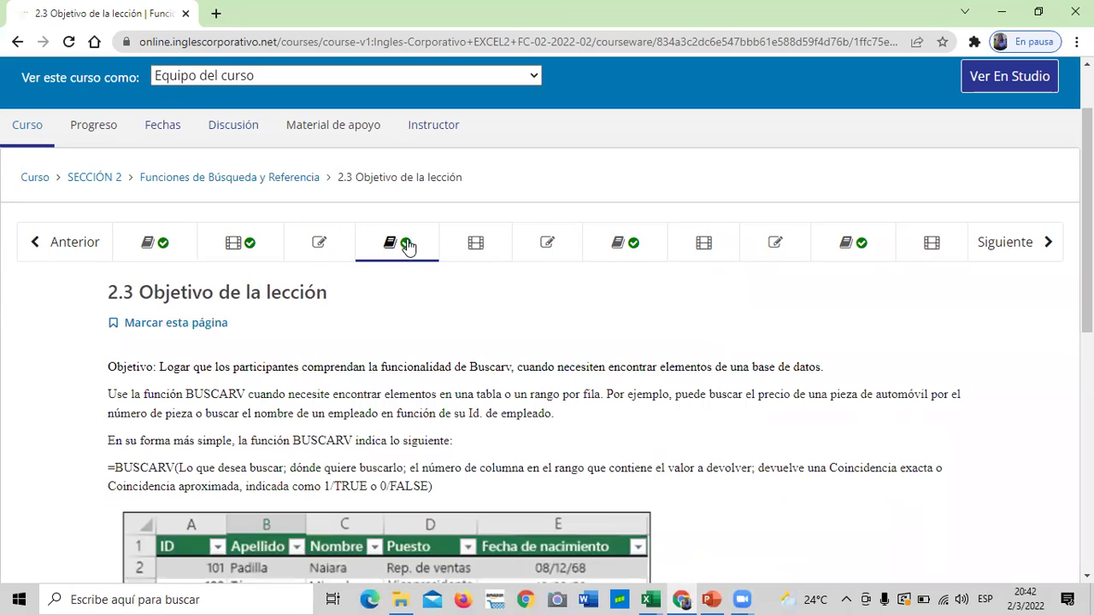
scroll(434, 333, down, 1)
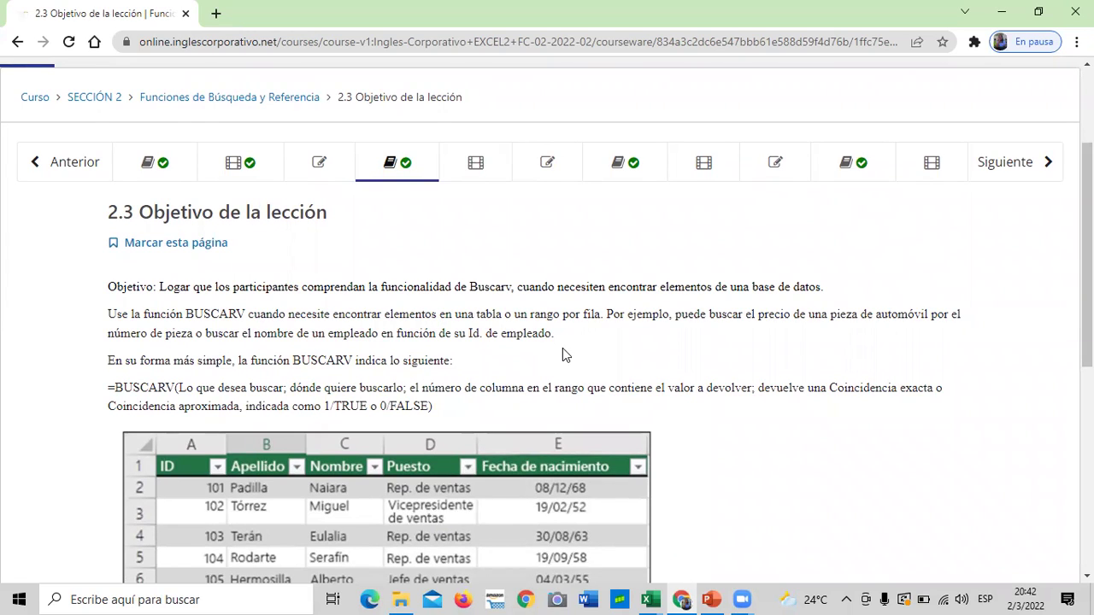
scroll(563, 348, up, 1)
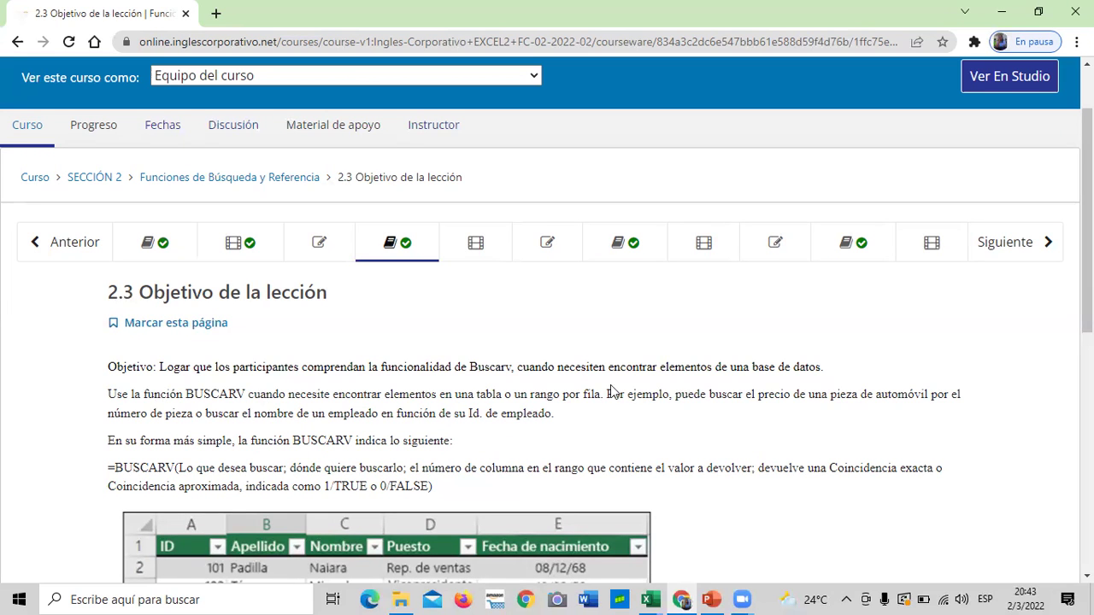
scroll(804, 336, down, 2)
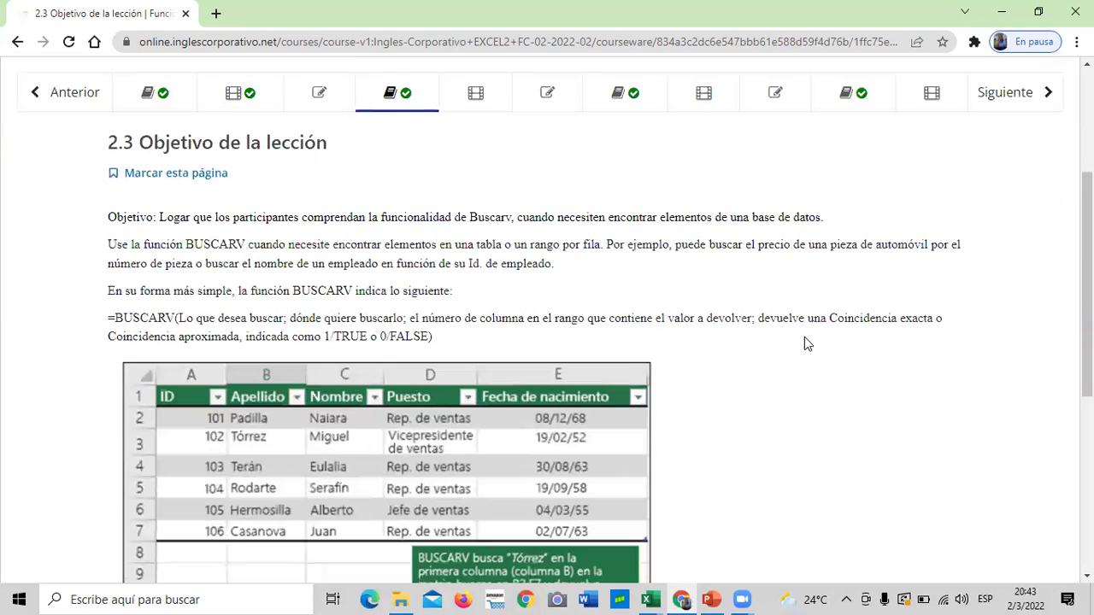
scroll(804, 349, up, 1)
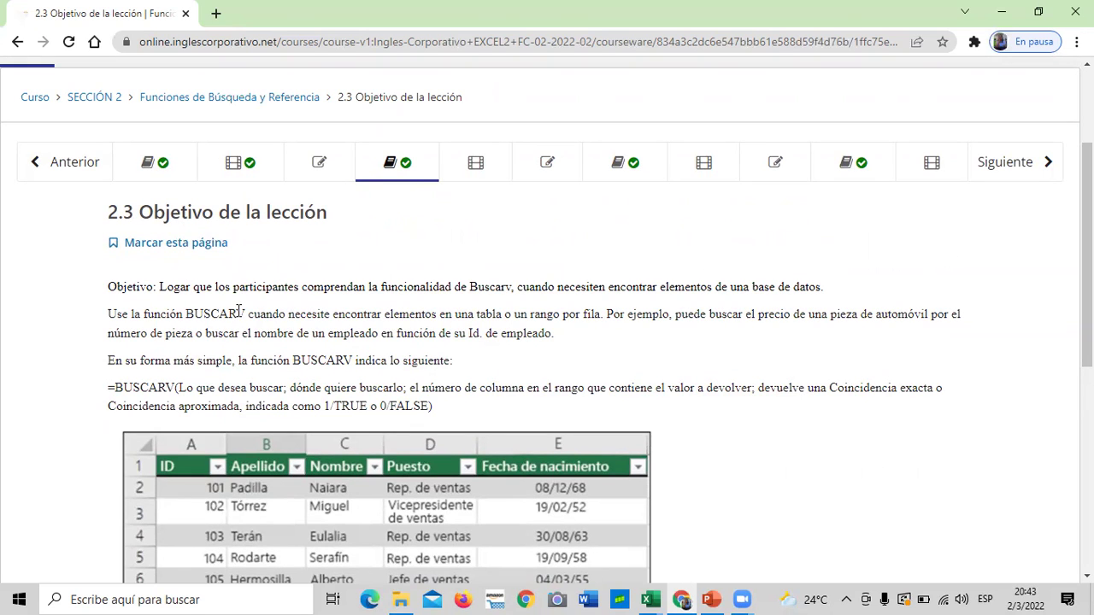
scroll(350, 365, down, 2)
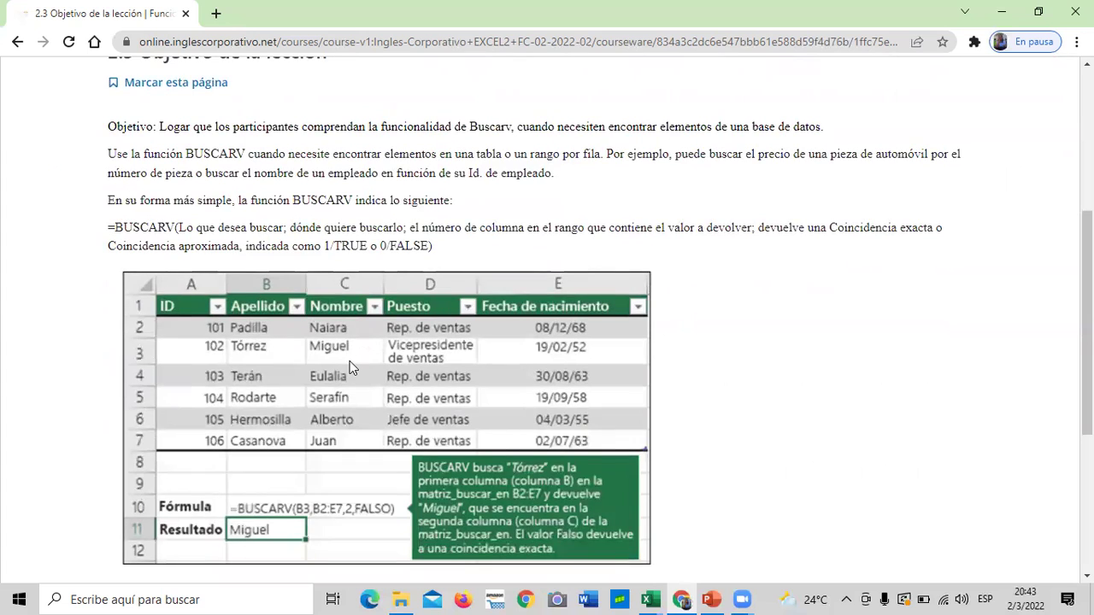
scroll(349, 368, down, 4)
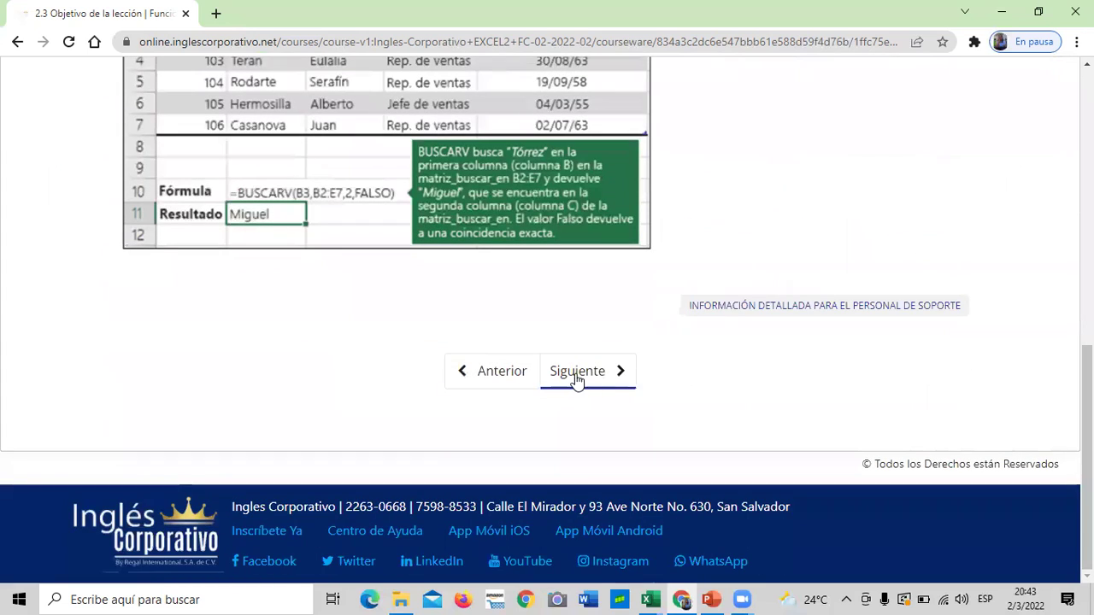
scroll(815, 426, up, 6)
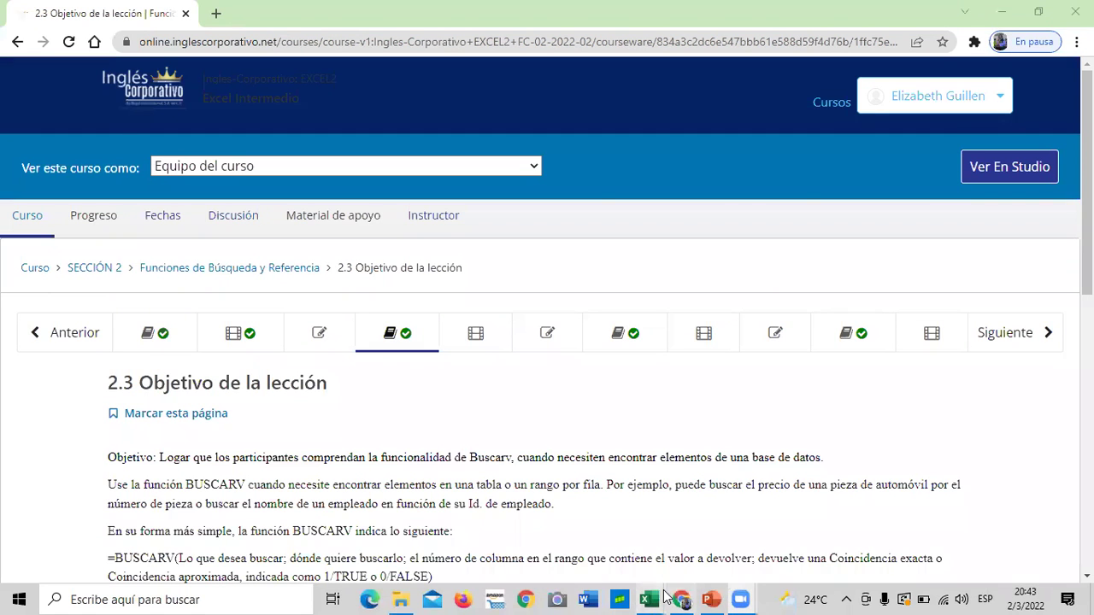
- Switch back to the Funcion Buscar - copia (2) workbook in Excel, add a blank worksheet and return to the Función BUSCAR sheet
mouse_move(658, 597)
click(824, 526)
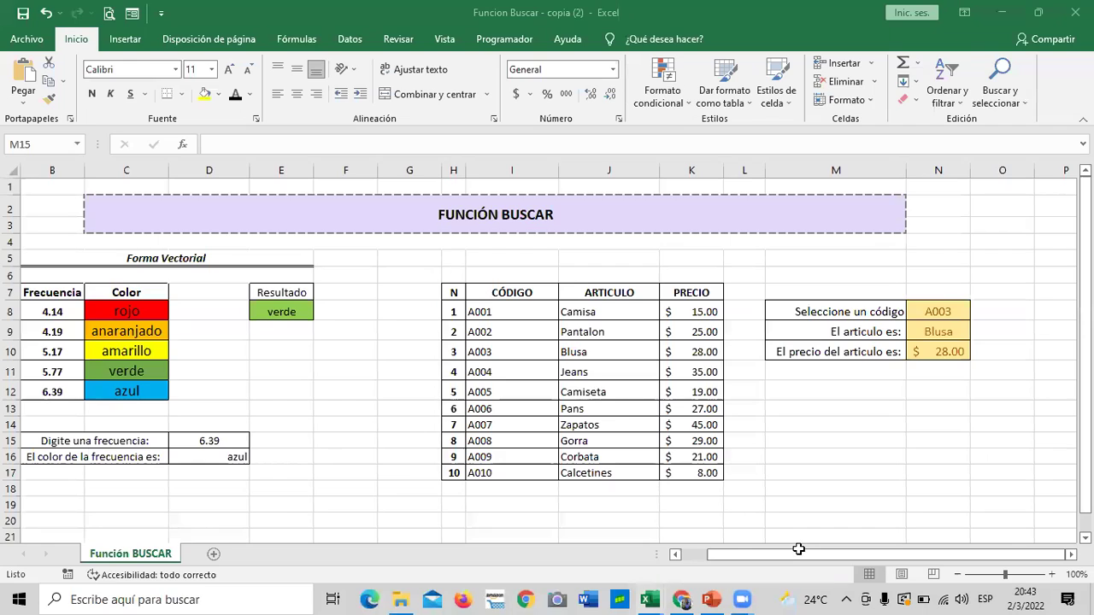
click(794, 501)
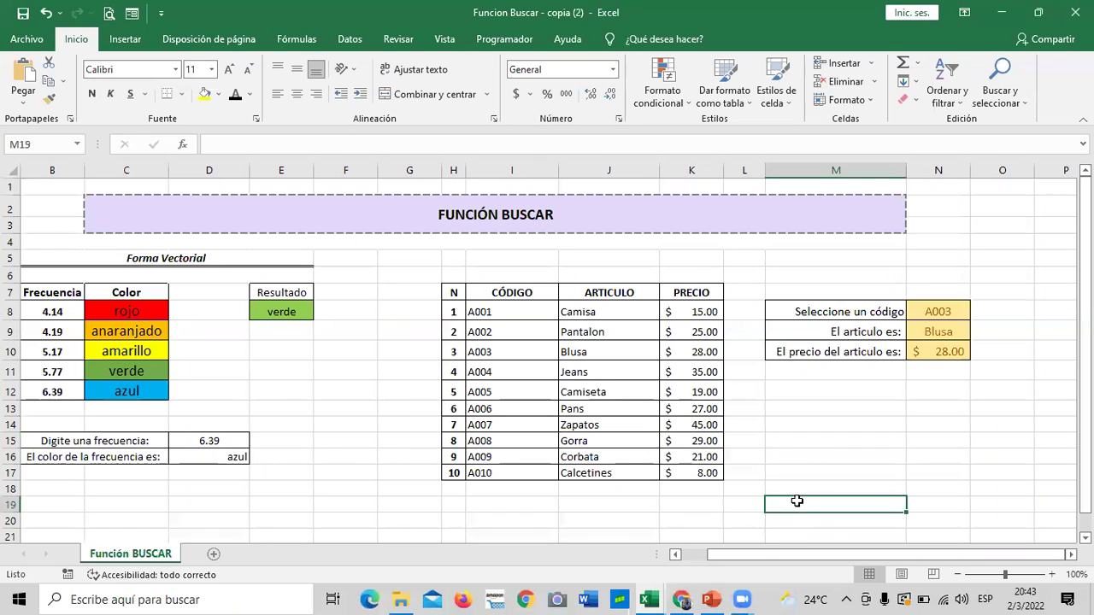
click(214, 554)
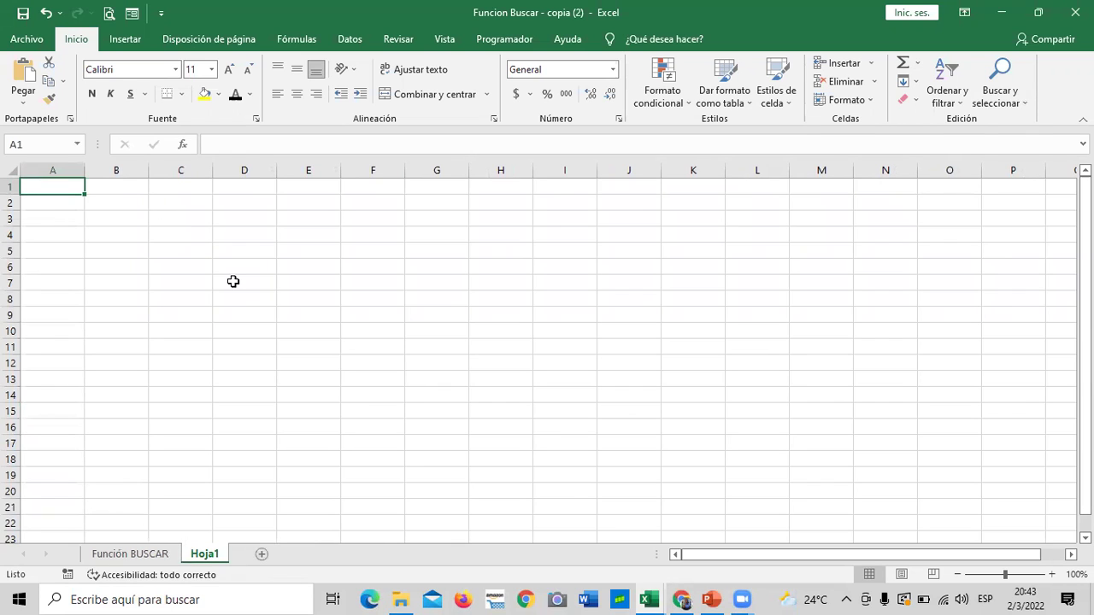
click(151, 555)
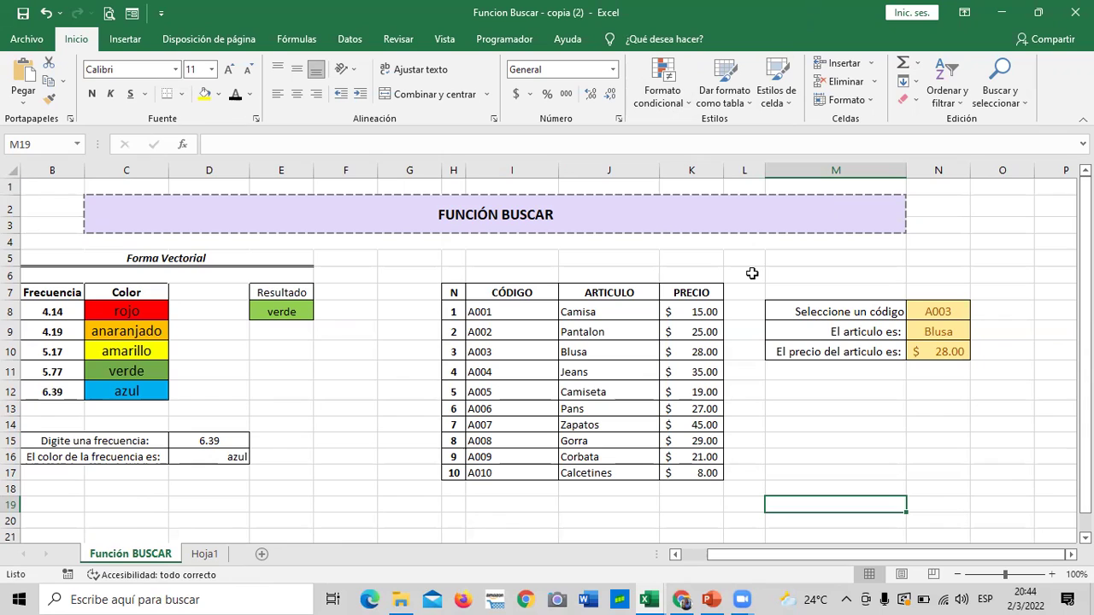
- Choose code A007 in cell N8 of the query table to look up its article and price
click(809, 422)
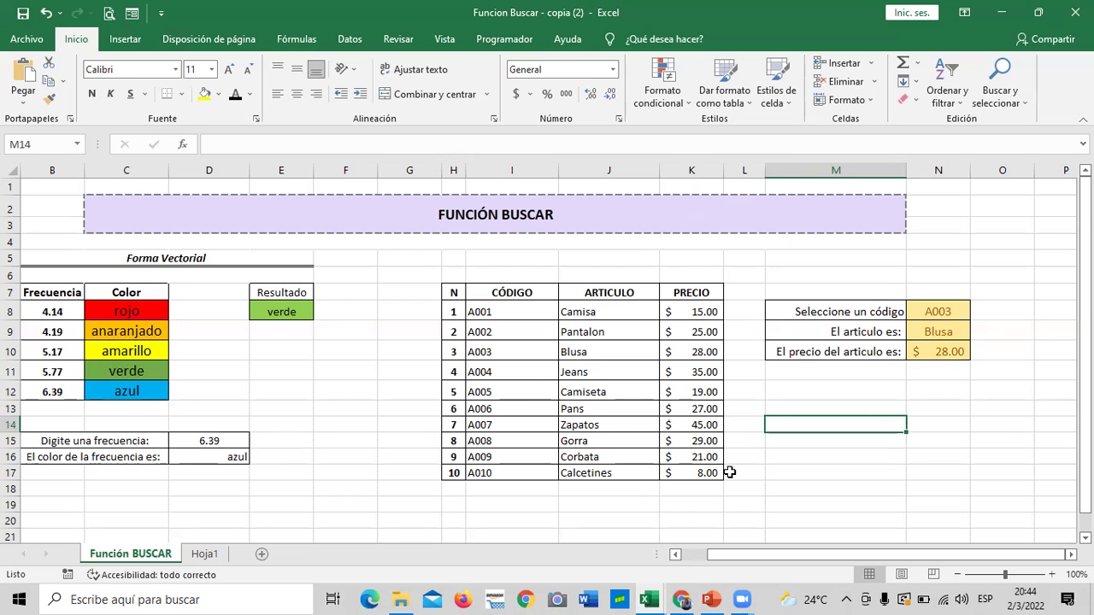
click(930, 313)
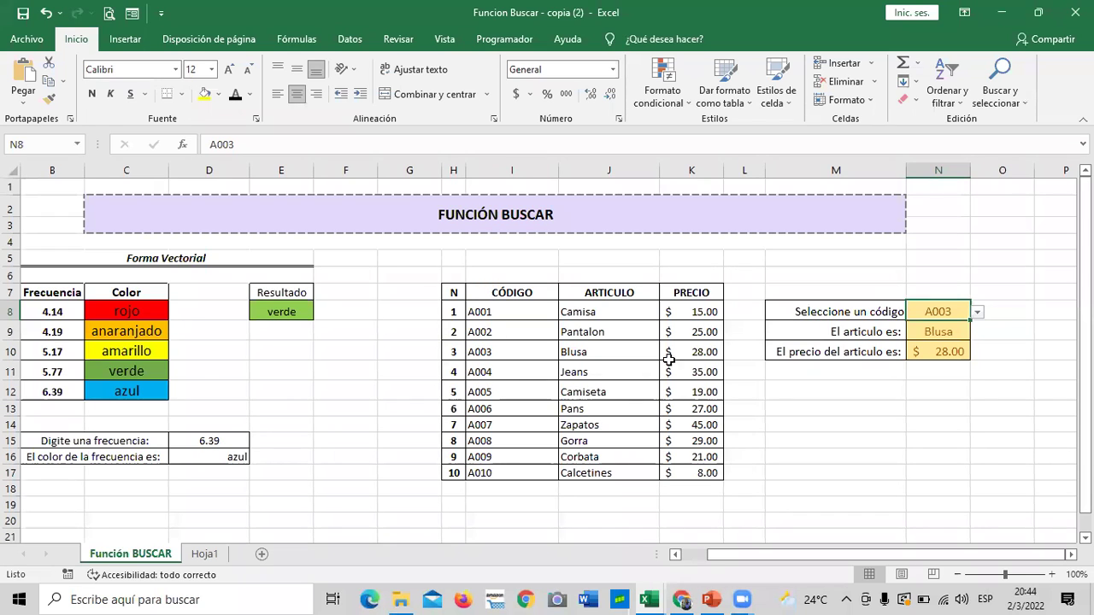
click(979, 313)
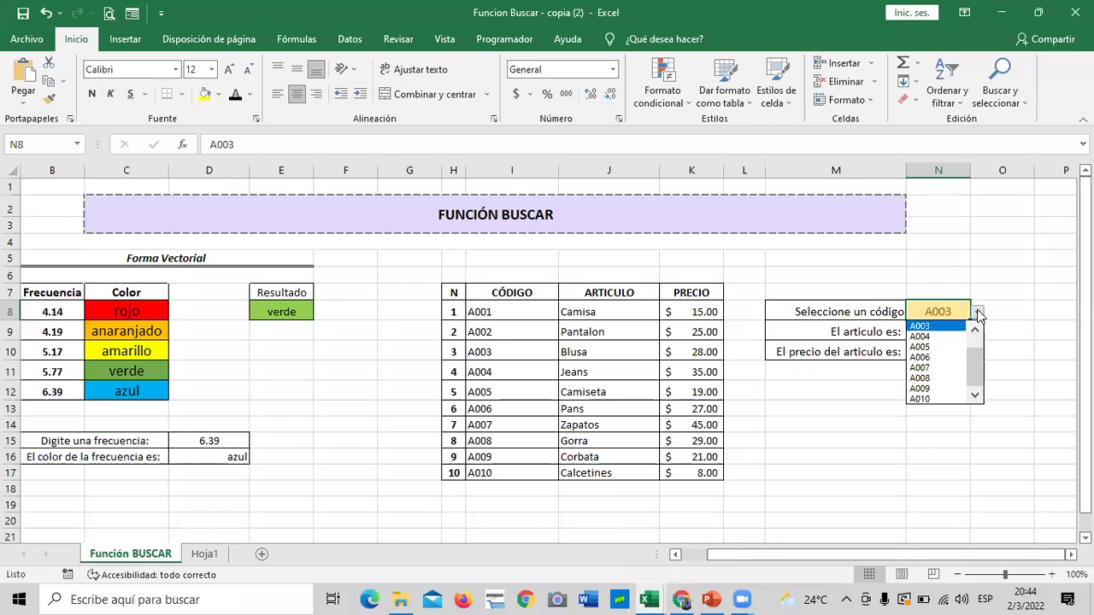
click(954, 366)
click(943, 423)
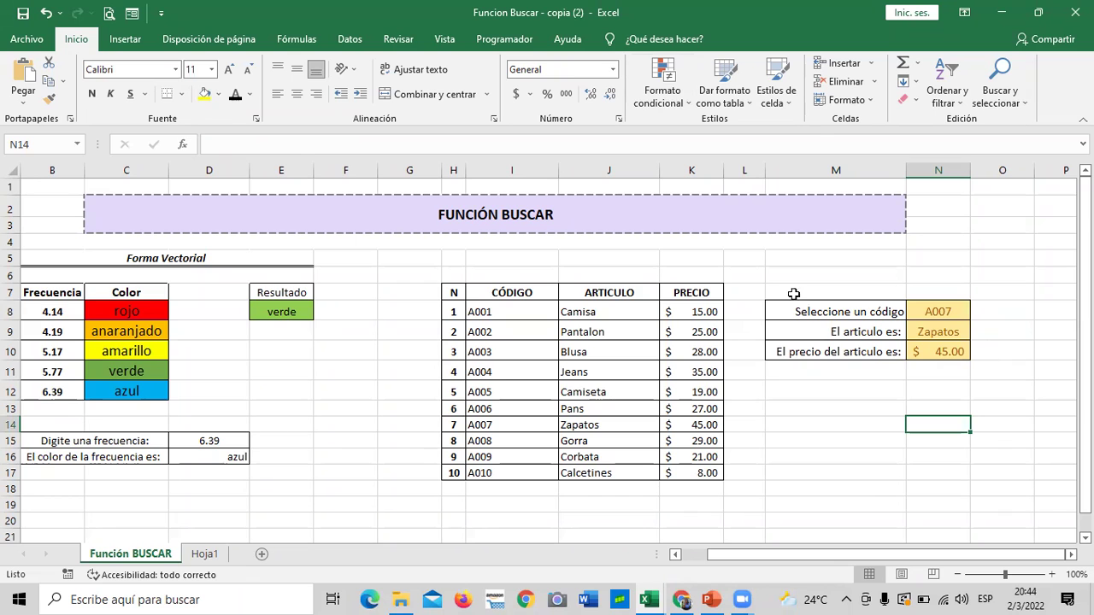
scroll(689, 390, down, 2)
scroll(684, 395, up, 2)
click(204, 554)
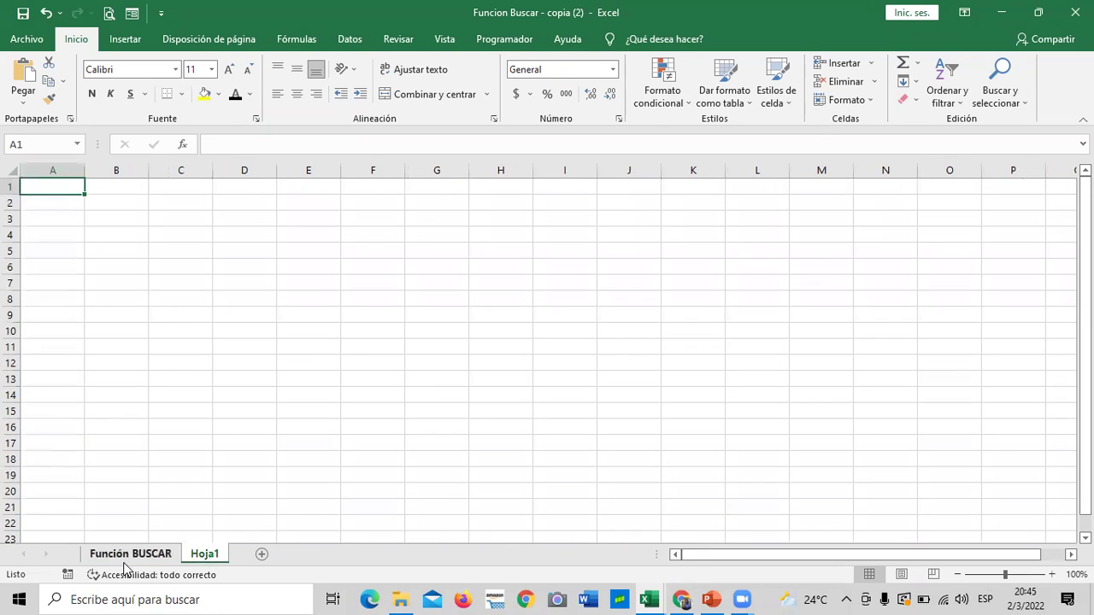
click(129, 557)
click(794, 496)
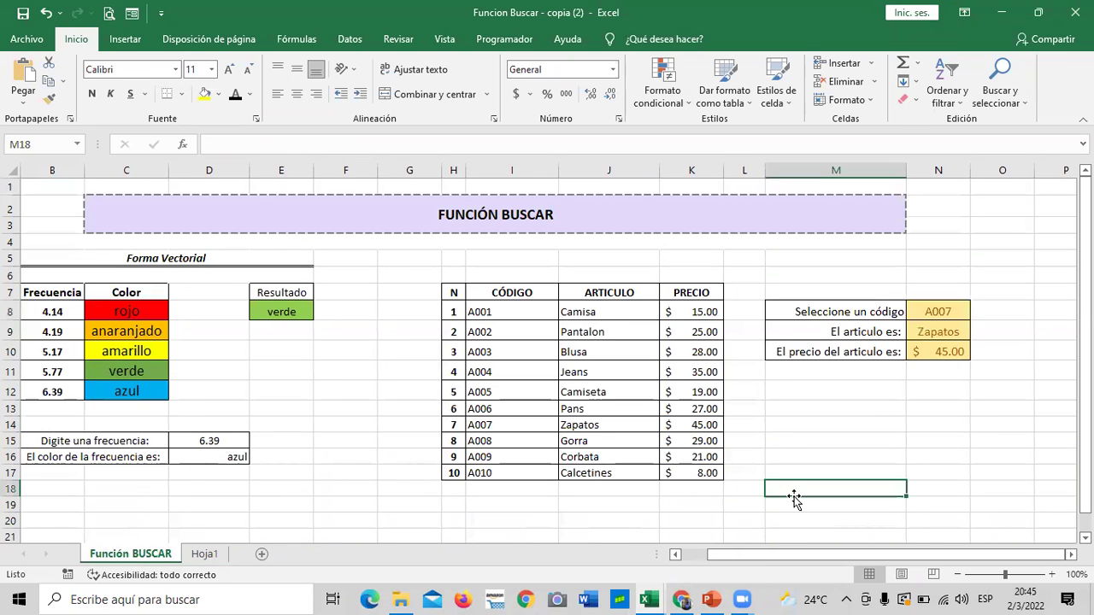
click(853, 442)
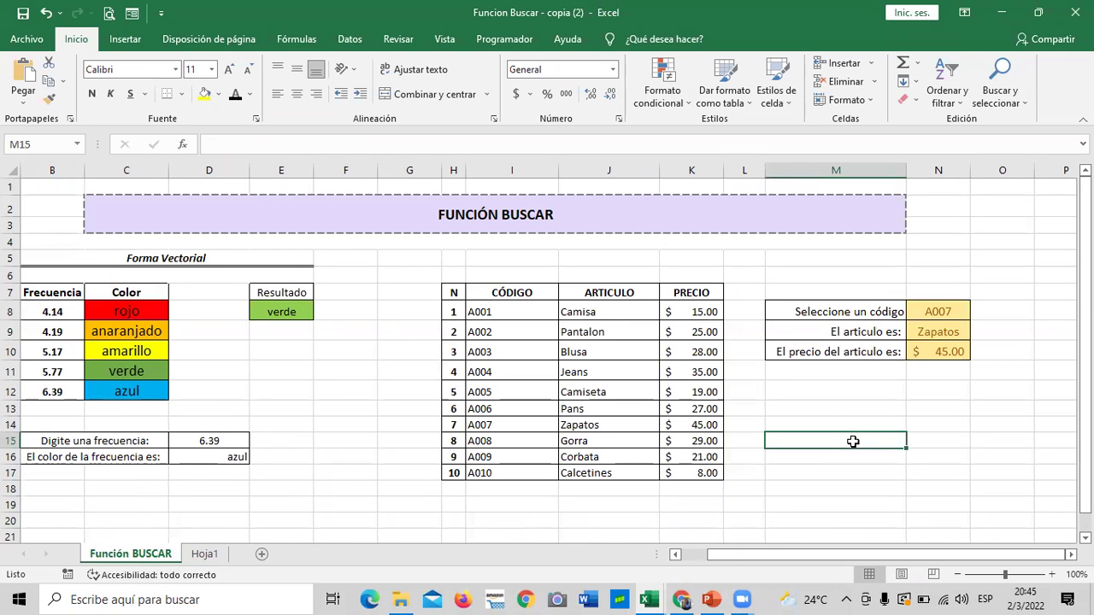
click(940, 471)
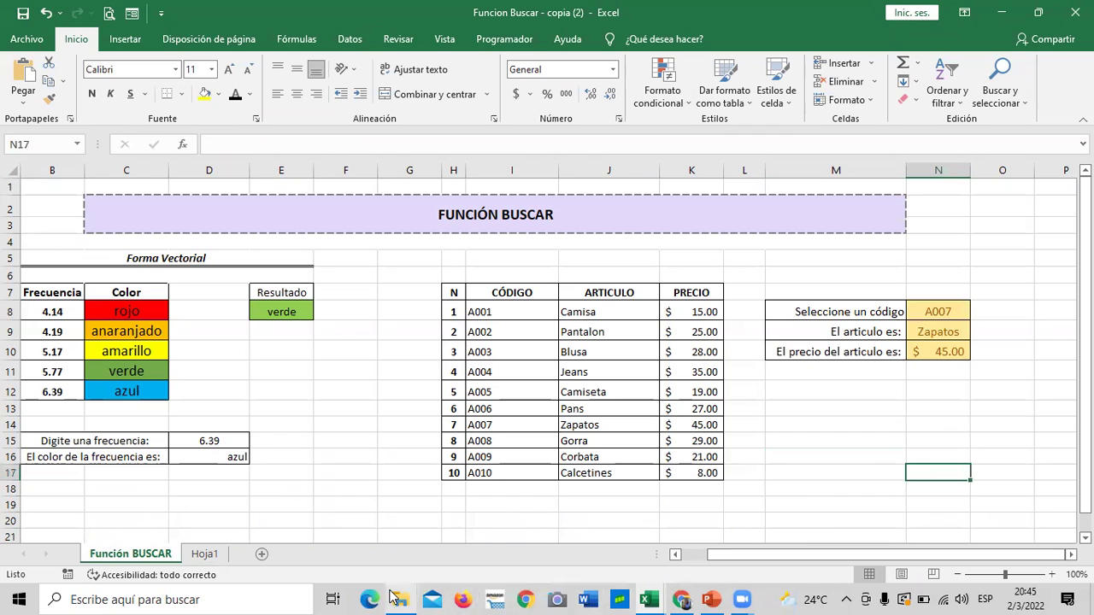
mouse_move(659, 596)
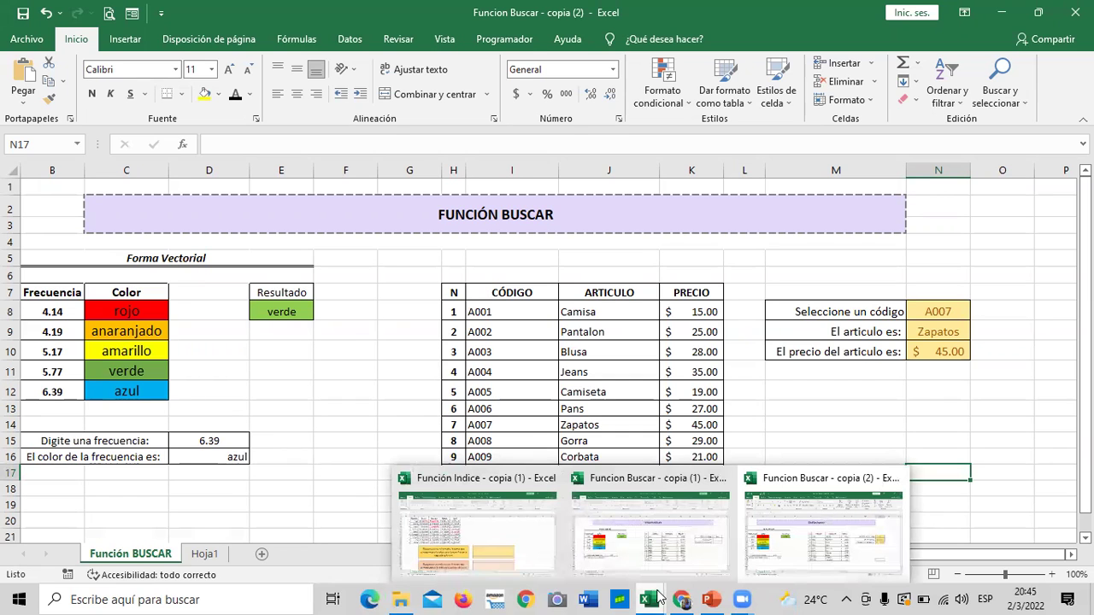
click(720, 478)
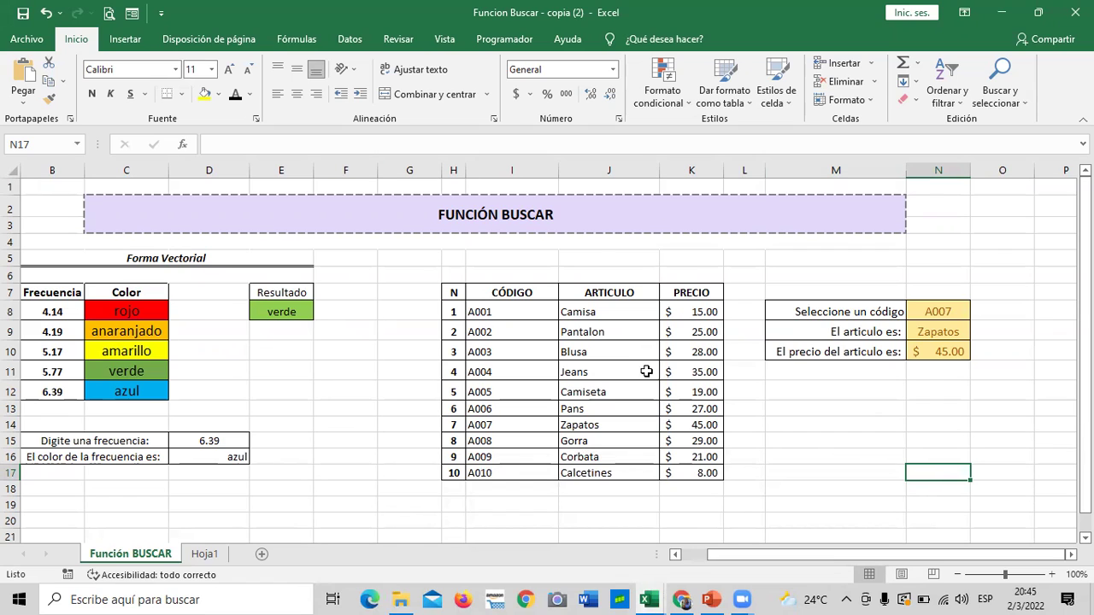
click(507, 258)
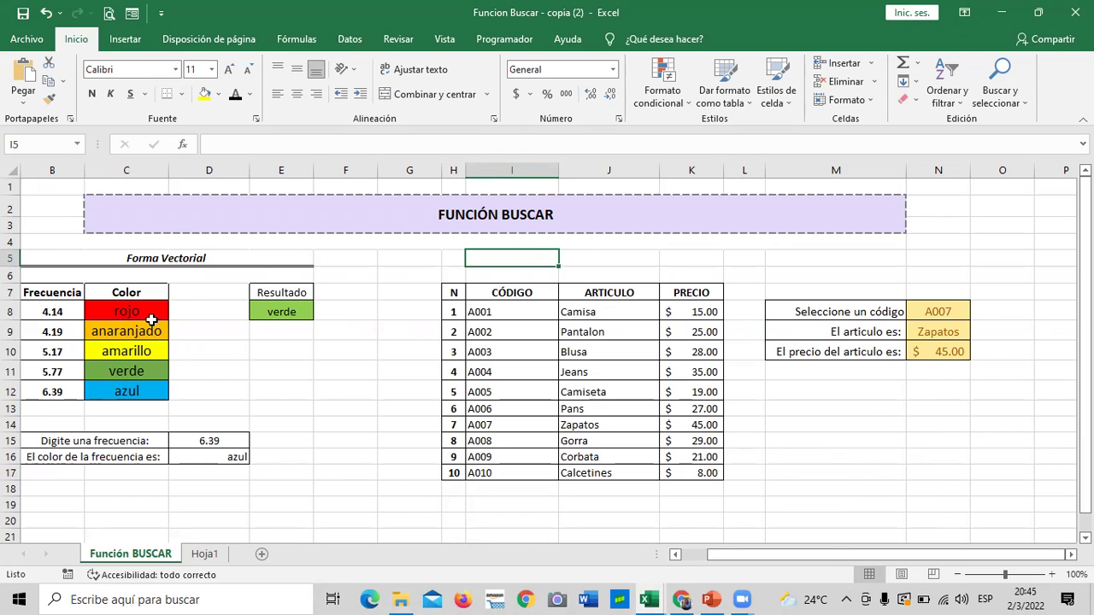
click(843, 502)
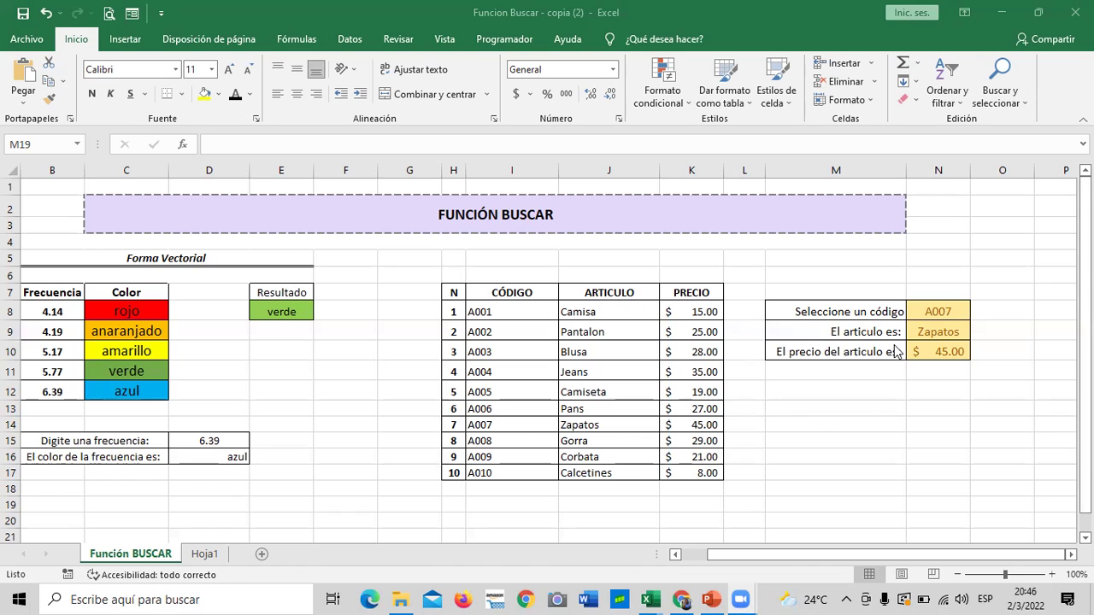
- Review the BUSCAR formulas for the price in N10 and the article in N9, checking the lookup range each one uses
click(932, 350)
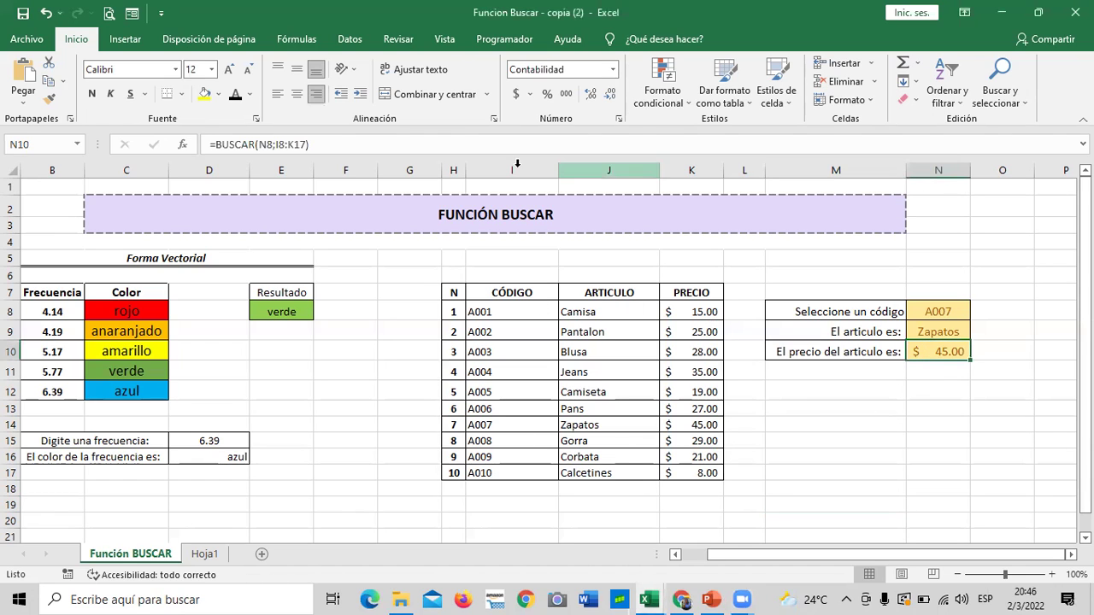
click(491, 141)
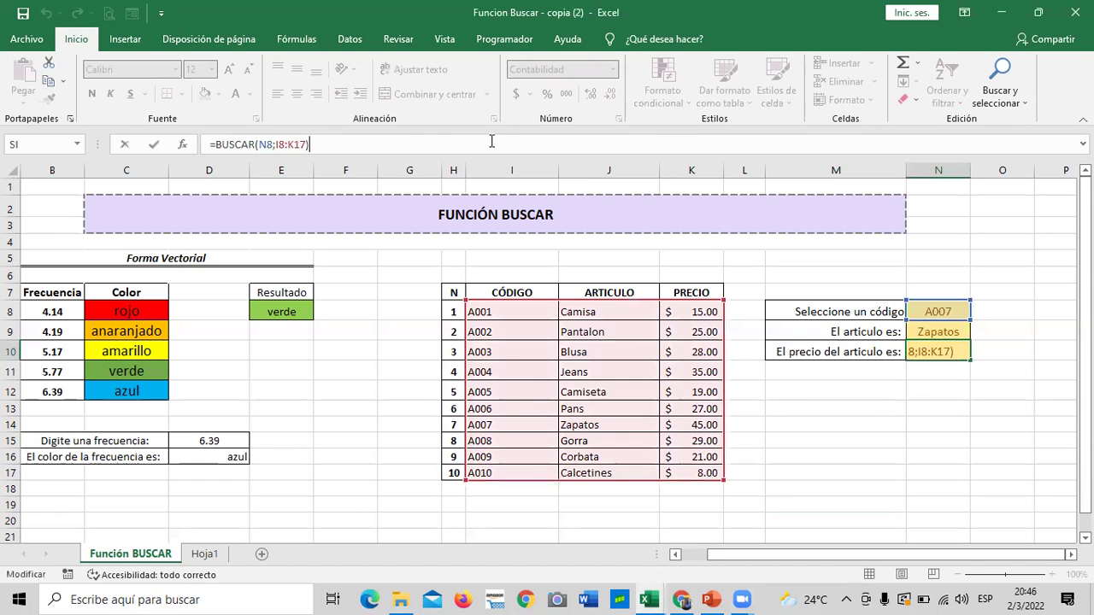
click(932, 333)
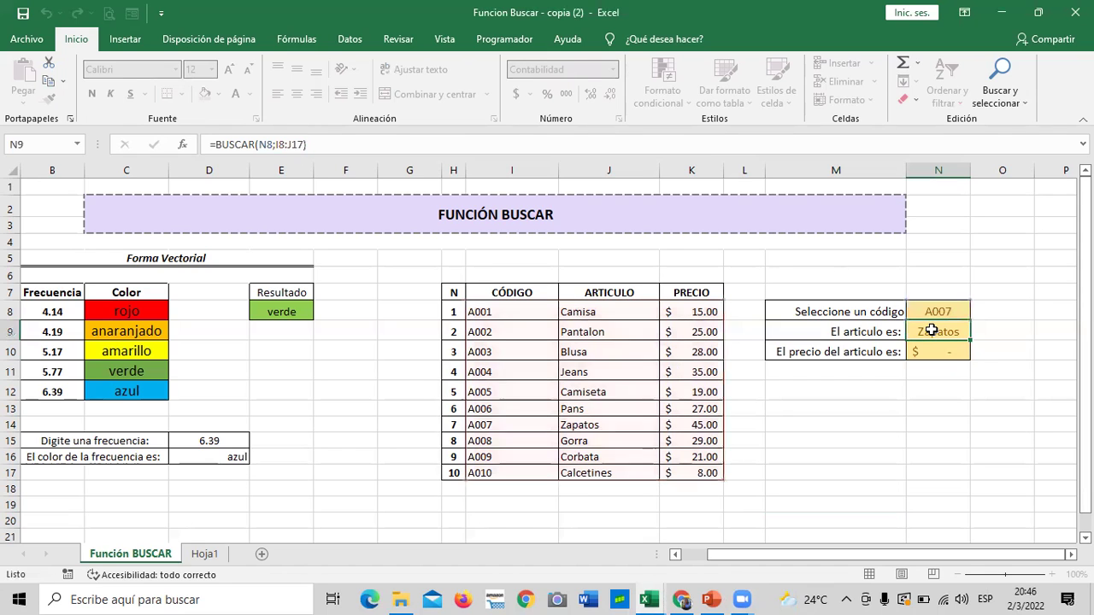
click(459, 142)
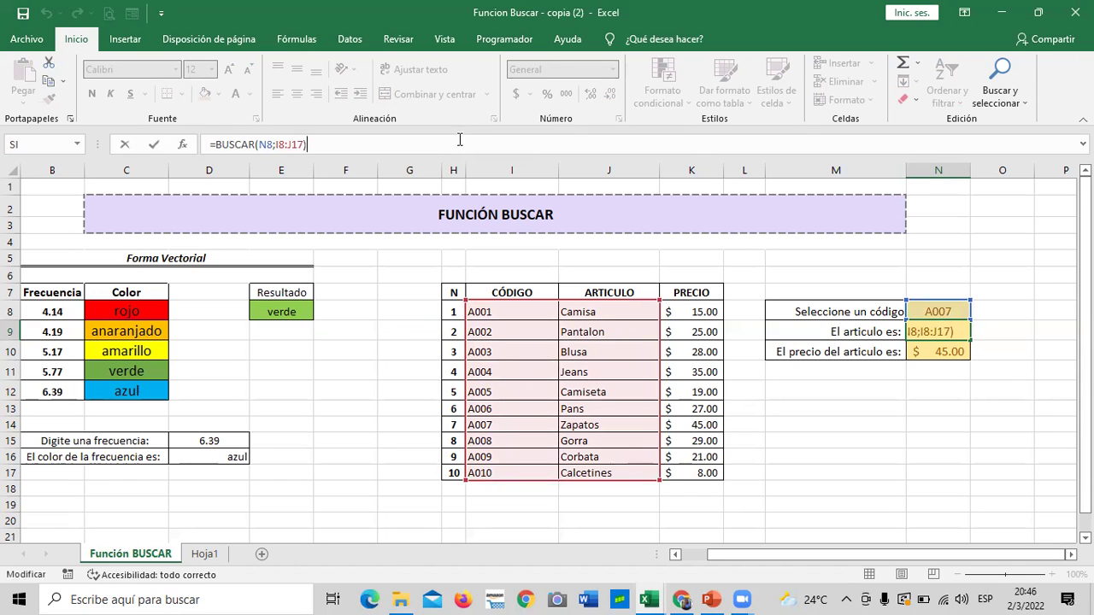
click(938, 440)
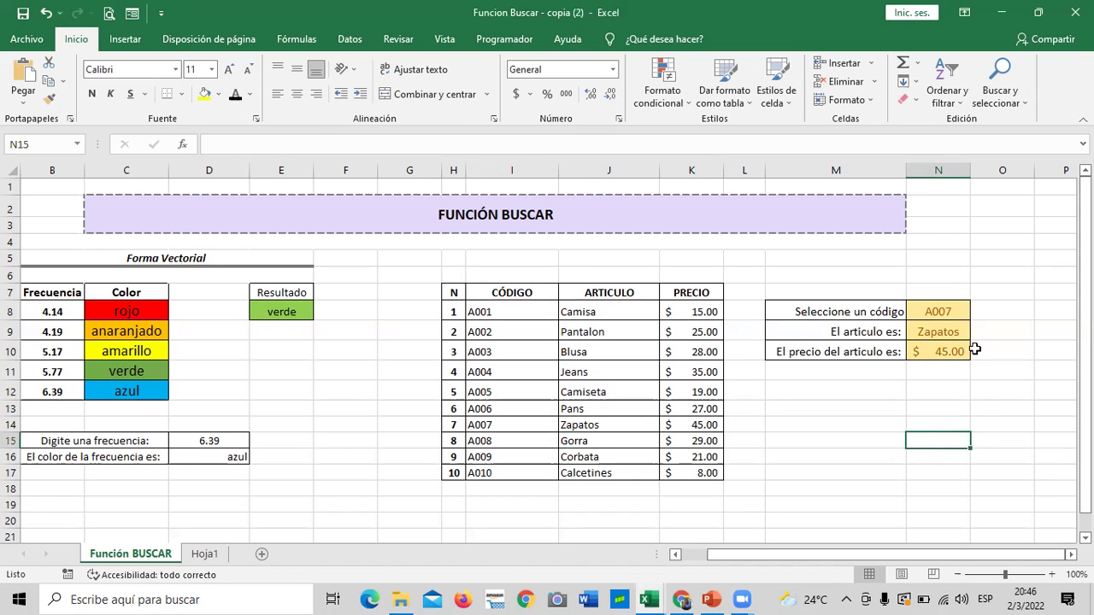
- Change the lookup range in the N9 article formula to I8:K17
click(944, 313)
click(948, 332)
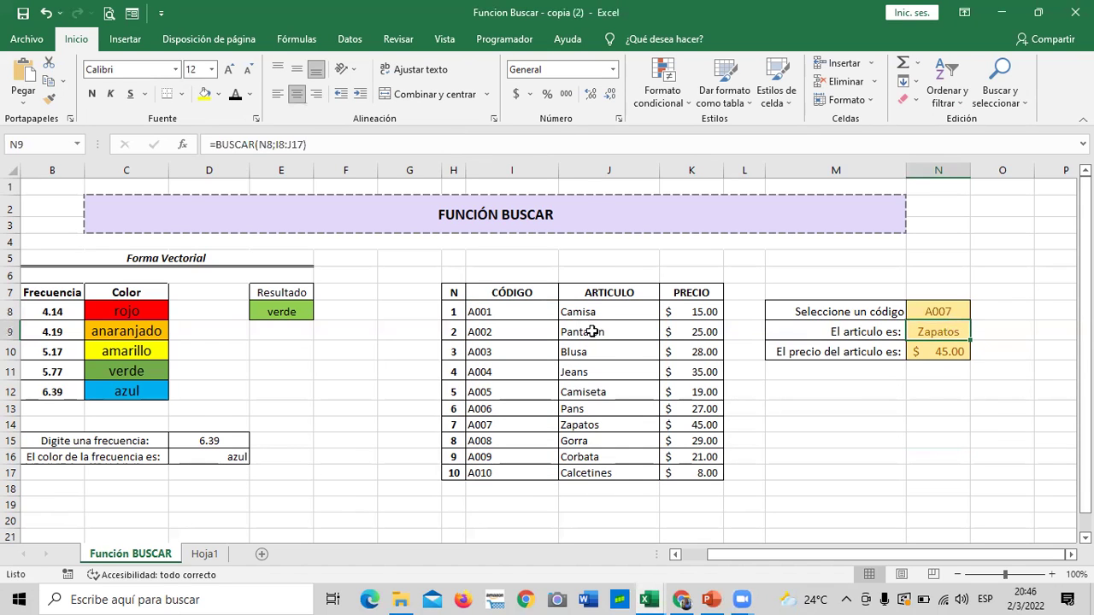
click(305, 145)
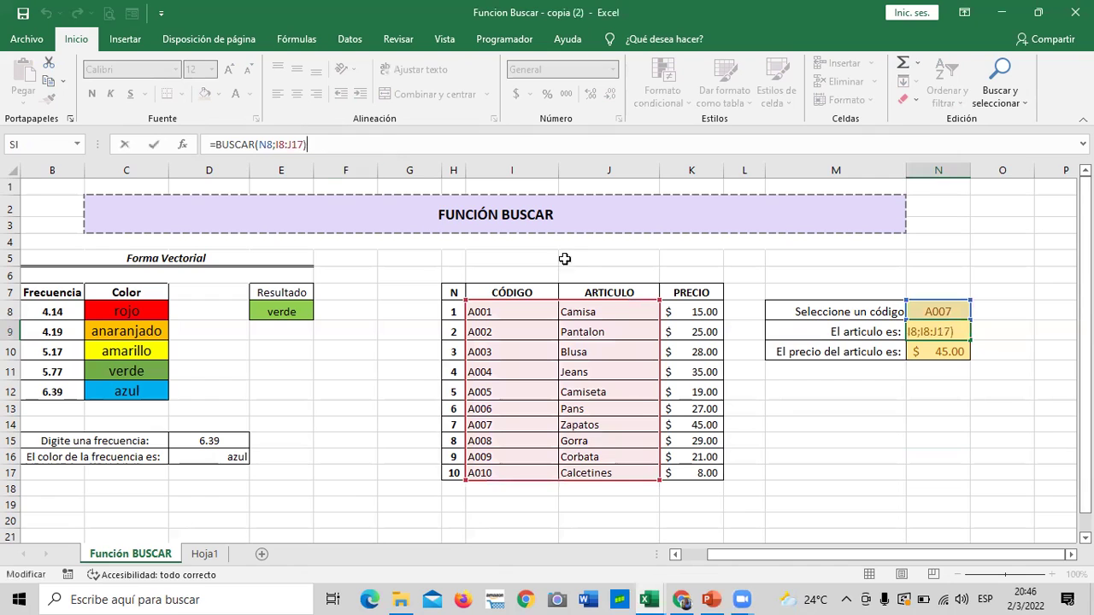
click(292, 144)
key(BackSpace)
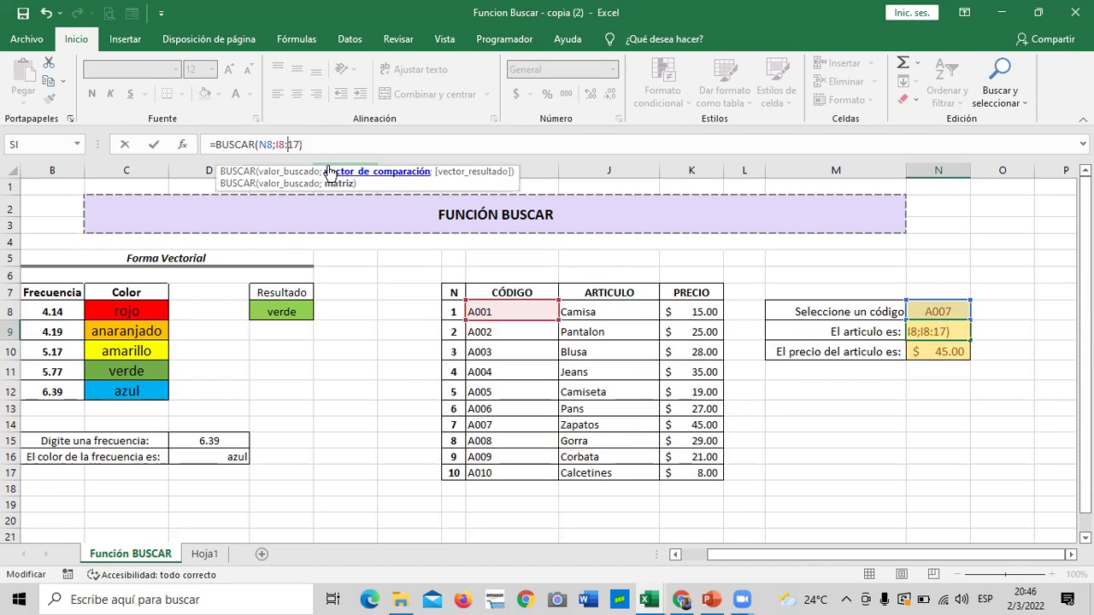
text(k)
key(Return)
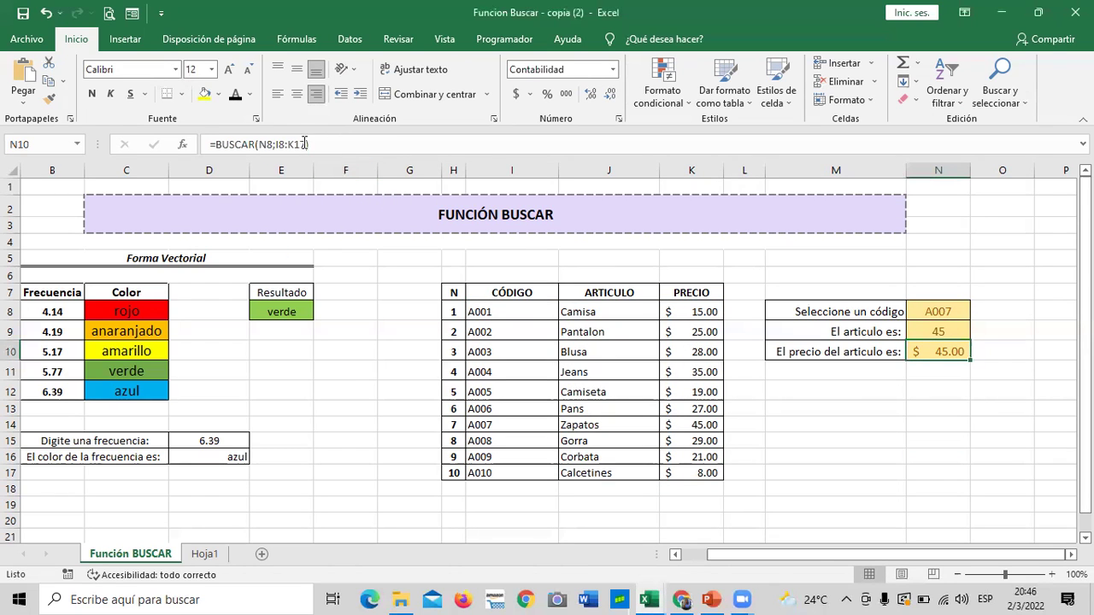
- Restore the N9 article formula's lookup range to I8:J17
click(910, 395)
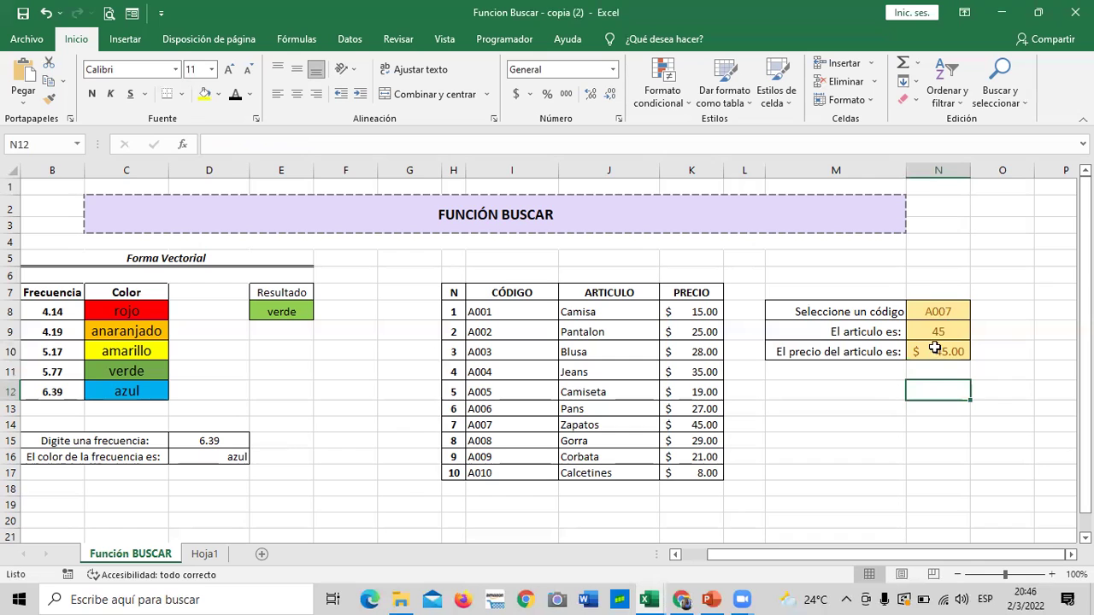
click(931, 333)
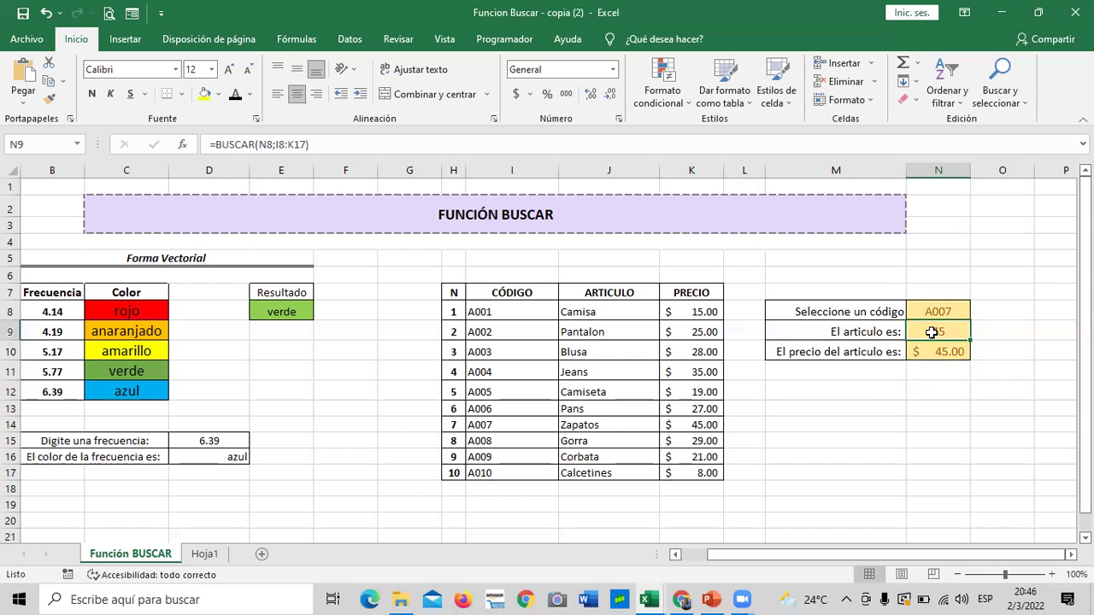
click(400, 143)
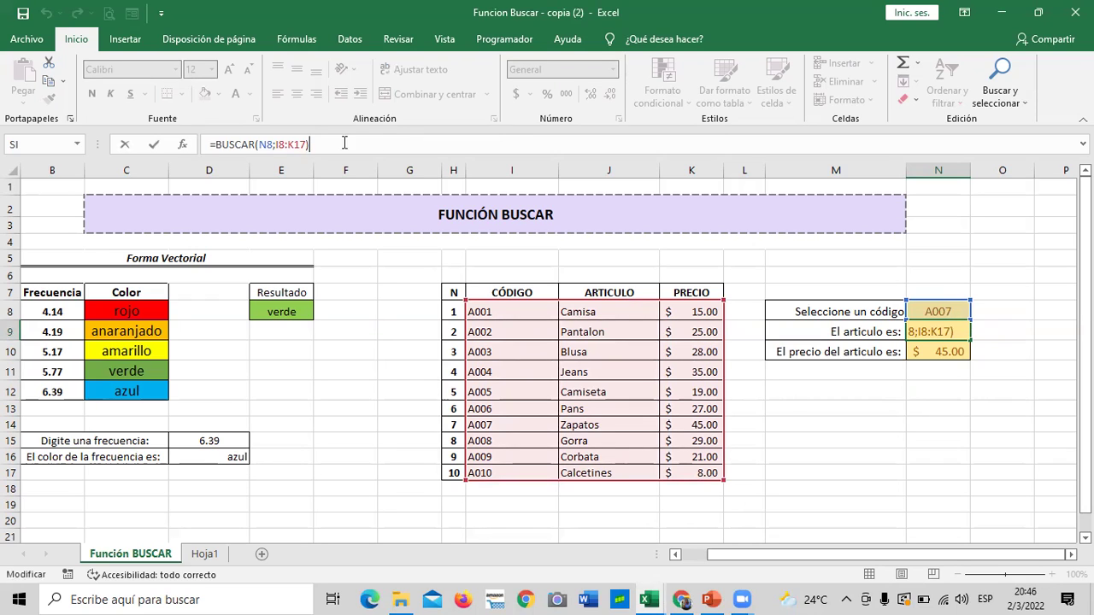
click(297, 144)
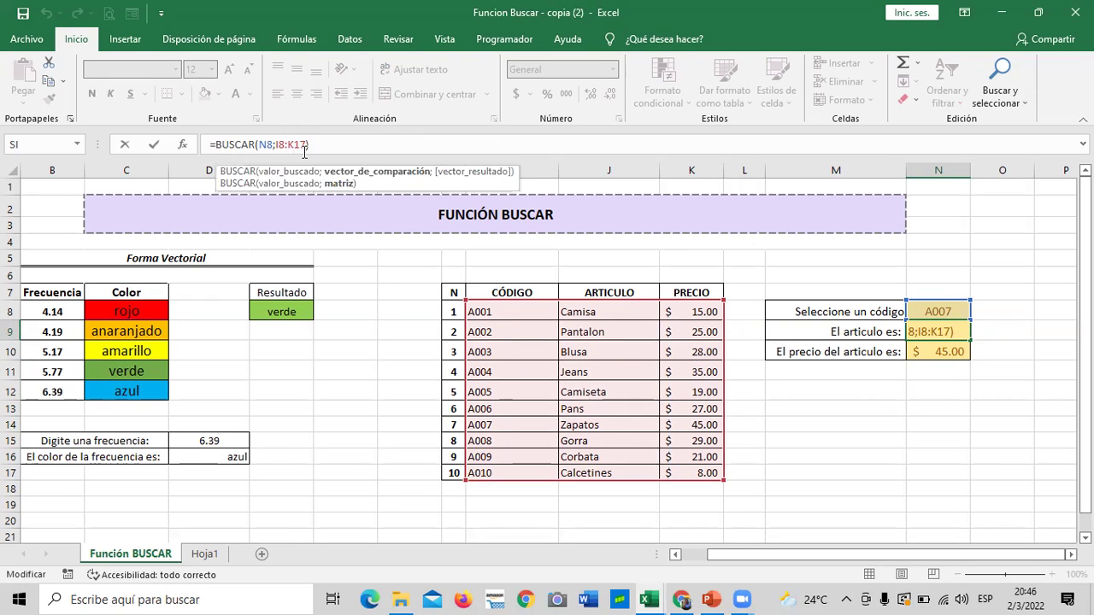
key(BackSpace)
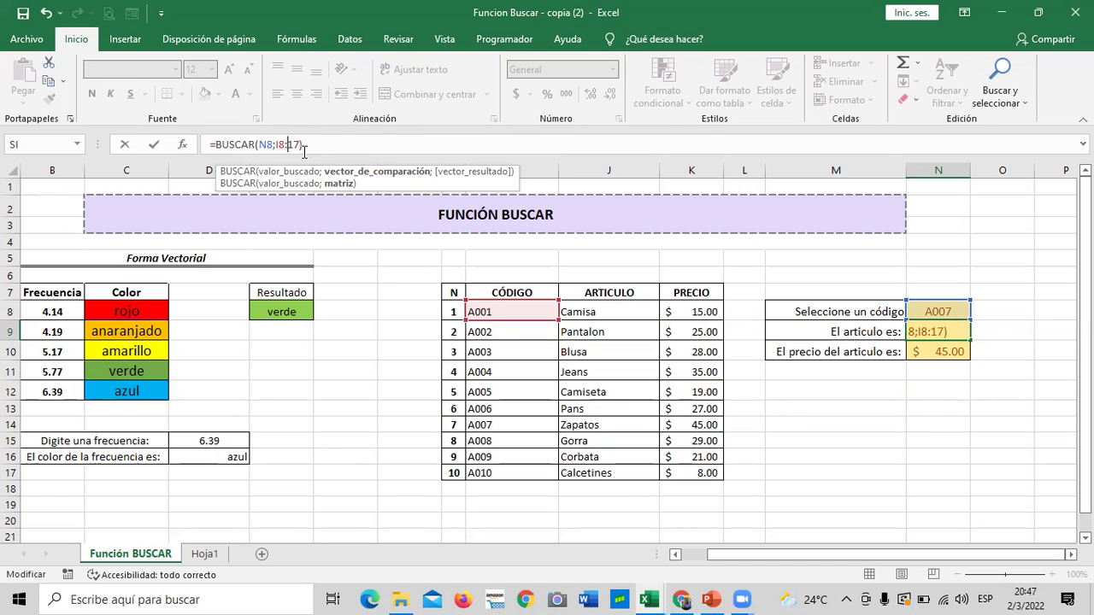
text(J)
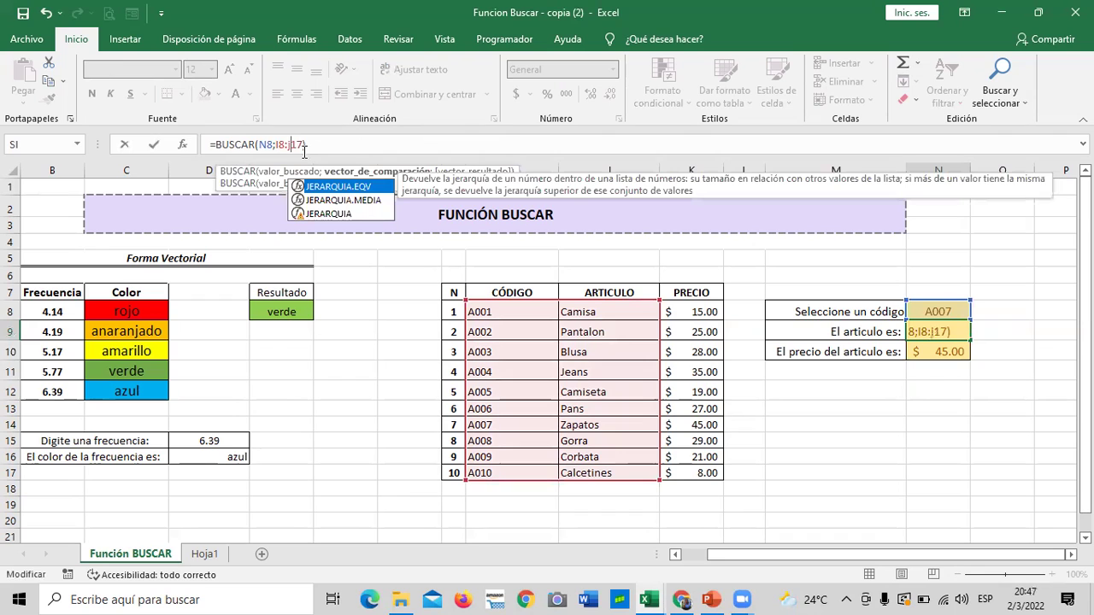
key(Return)
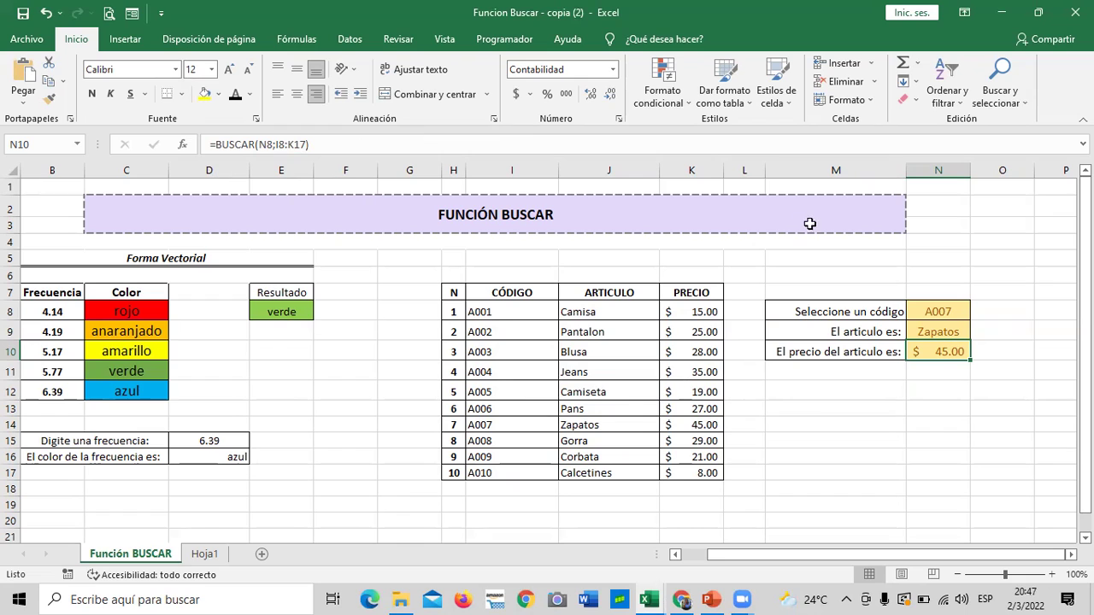
- Insert a blank column L after PRECIO and apply all borders to cells L7:L17
click(755, 169)
right_click(755, 164)
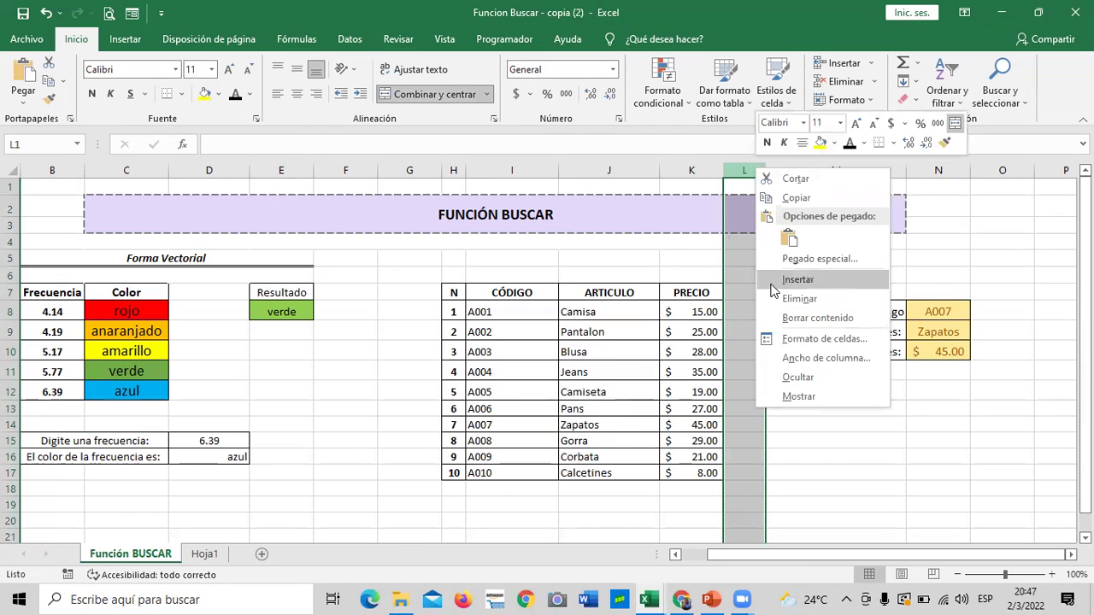
click(798, 279)
click(832, 441)
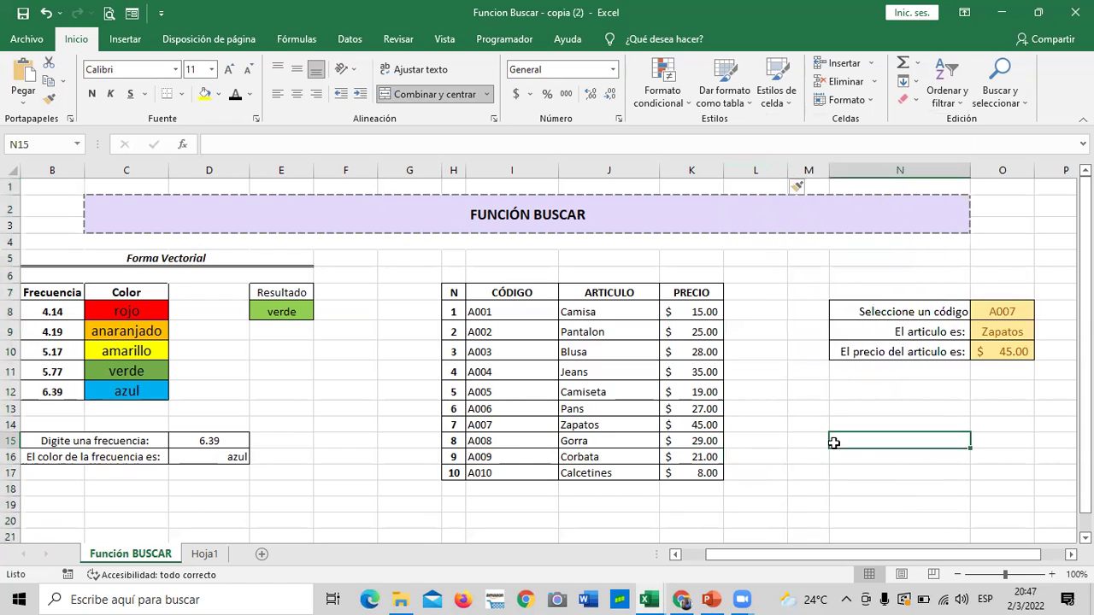
drag(752, 297, 735, 476)
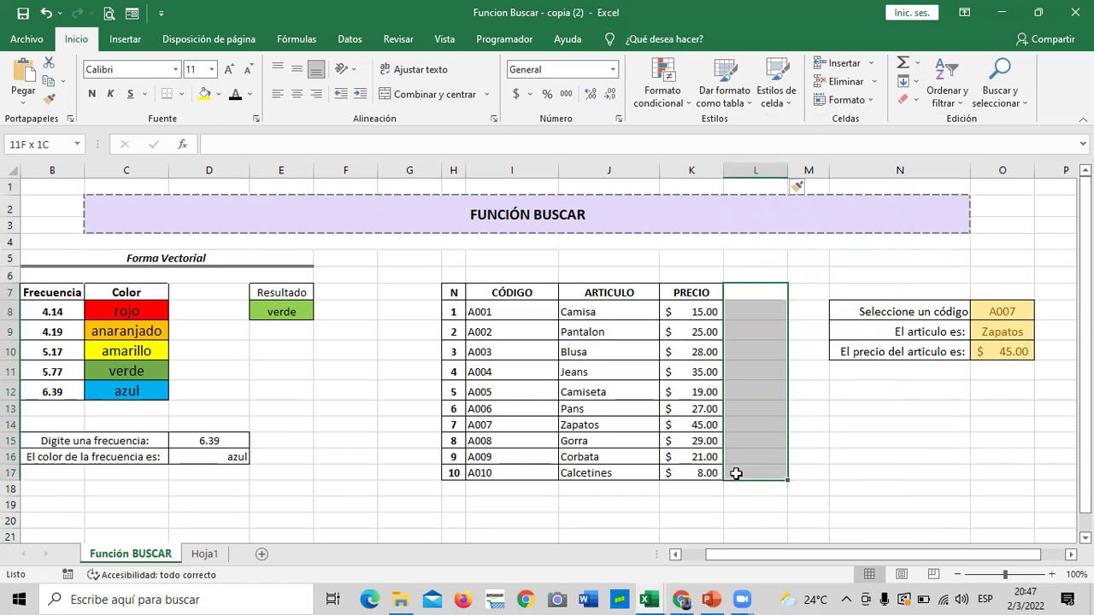
click(182, 99)
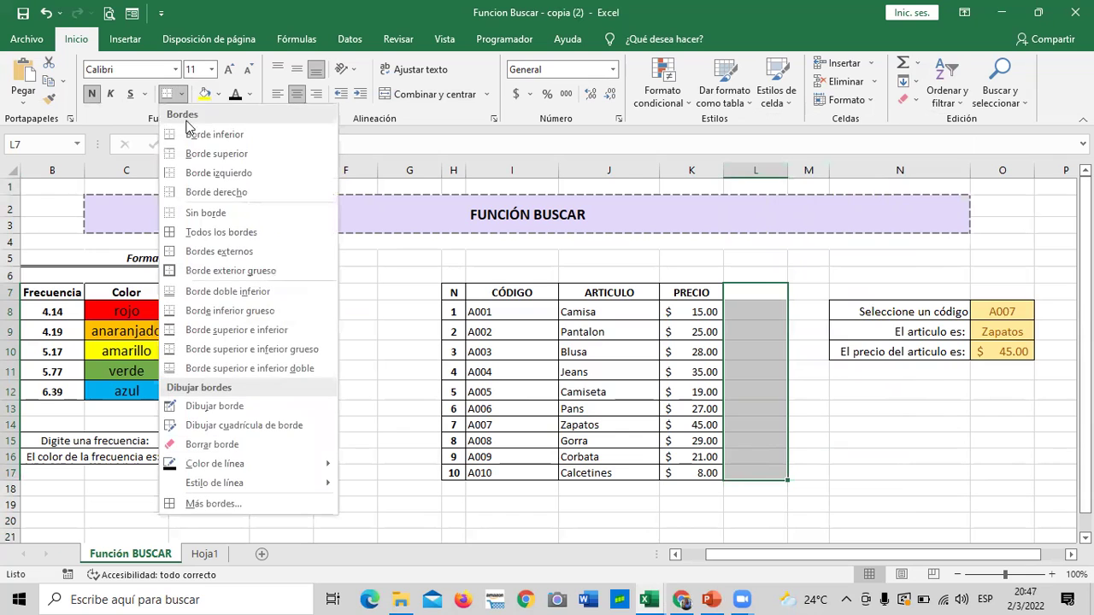
click(242, 232)
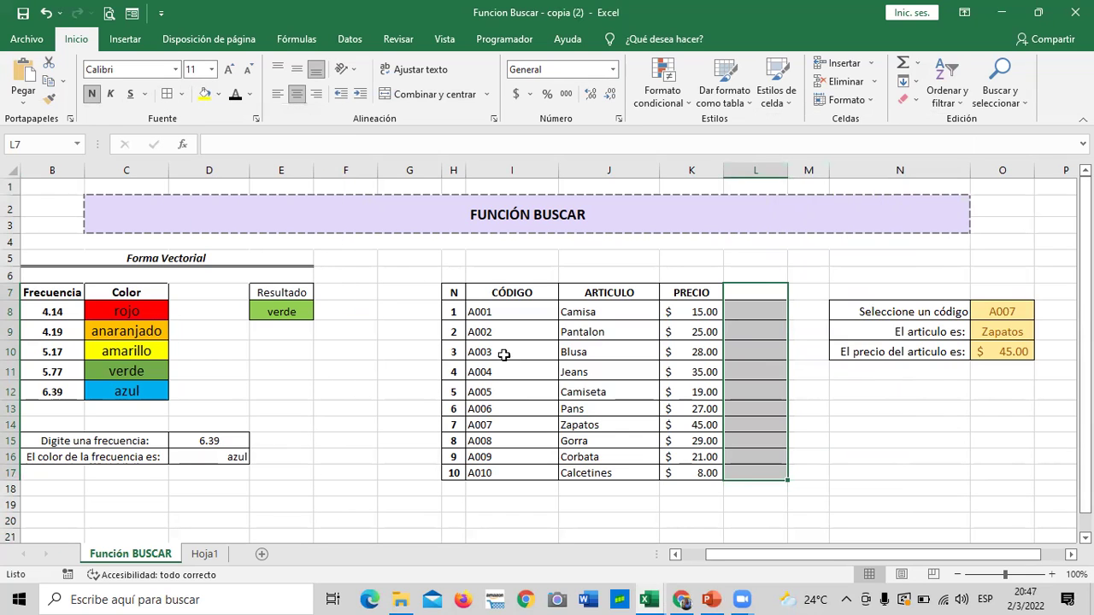
click(865, 453)
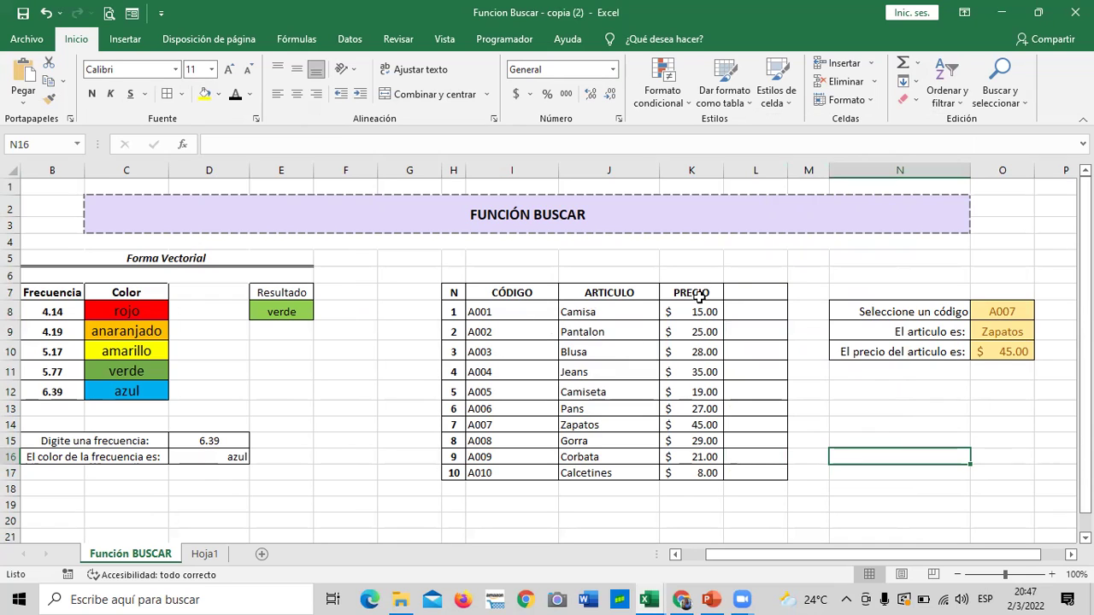
- Enter the header EXISTENCIAS in cell L7 and widen column L to fit it
click(738, 292)
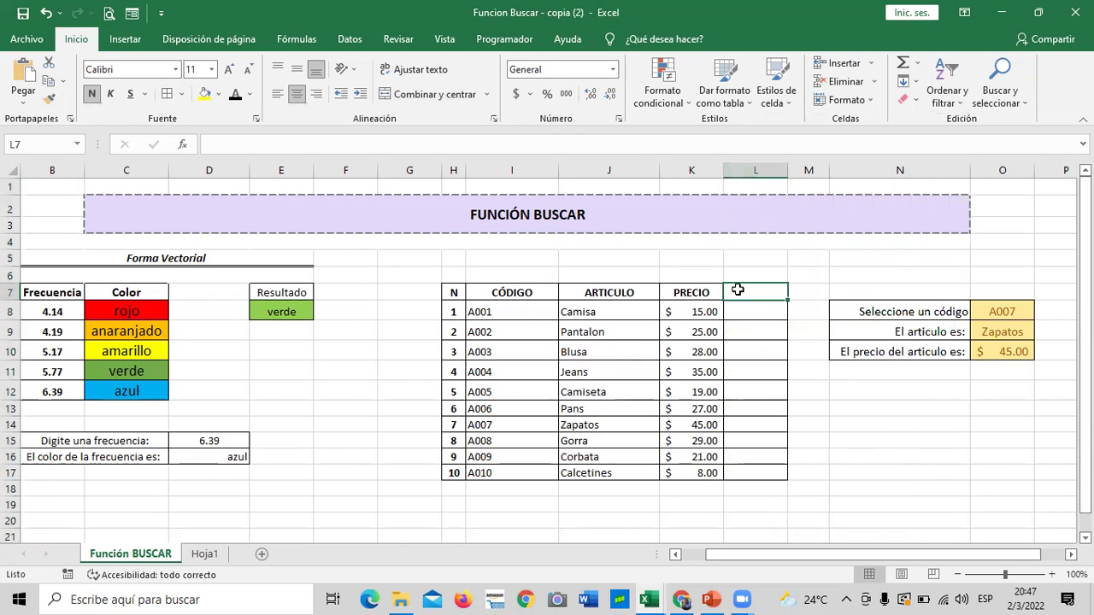
text(existe)
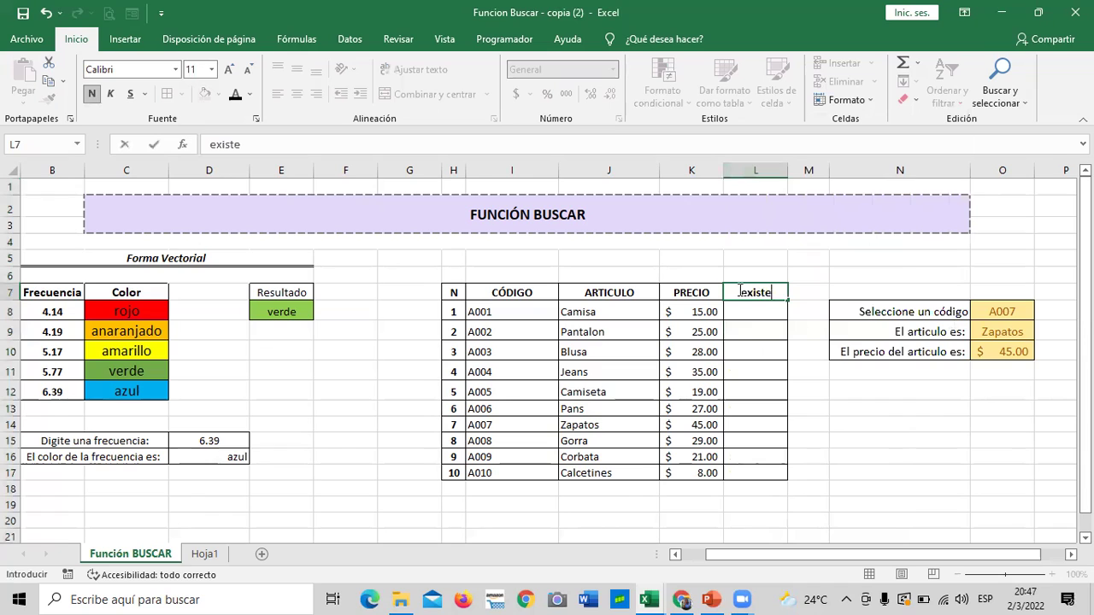
text(ncias)
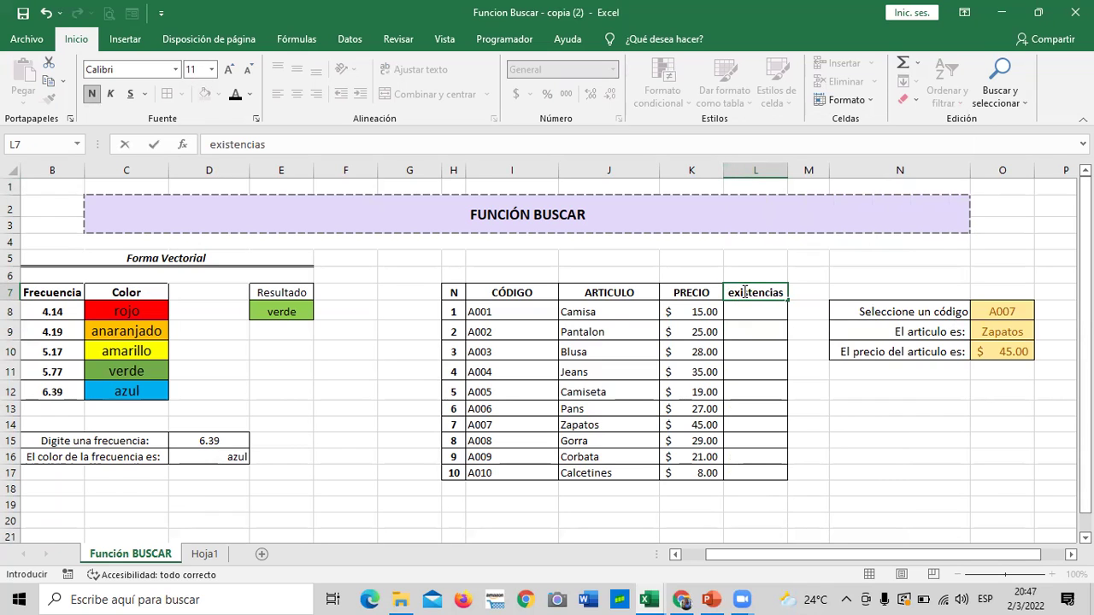
key(BackSpace)
key(BackSpace)
key(BackSpace)
key(BackSpace)
key(BackSpace)
key(BackSpace)
key(BackSpace)
key(BackSpace)
key(BackSpace)
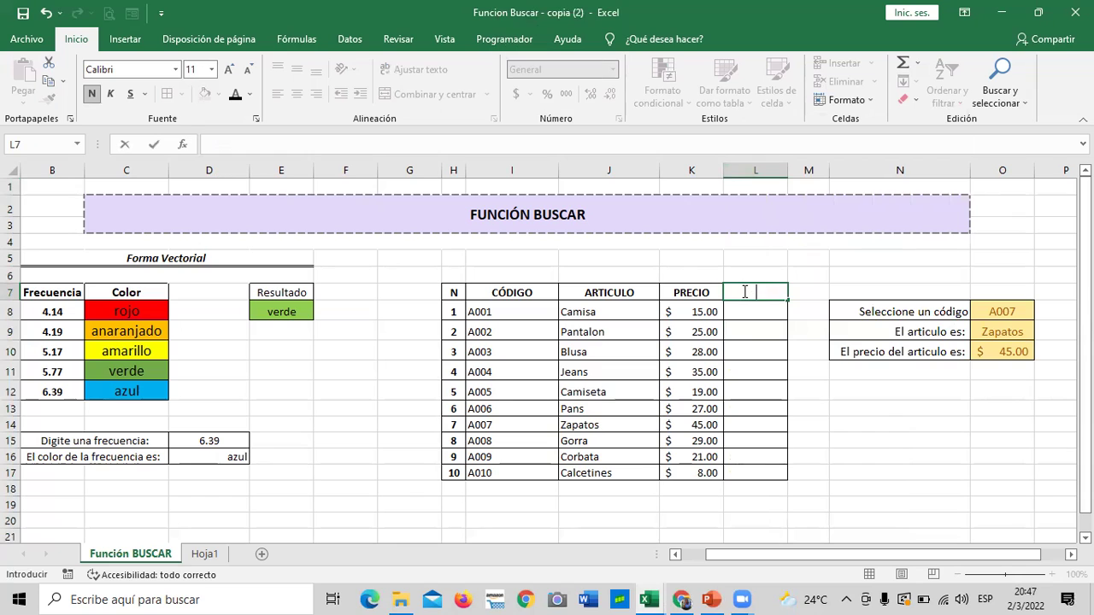
text(EXISTENCIAS)
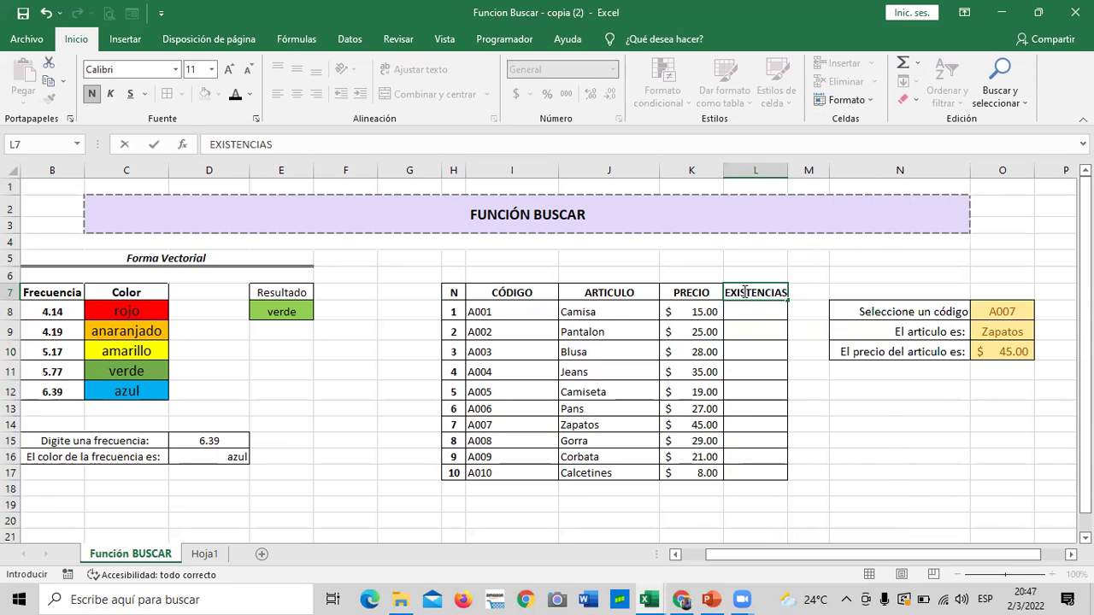
key(Return)
drag(787, 170, 800, 170)
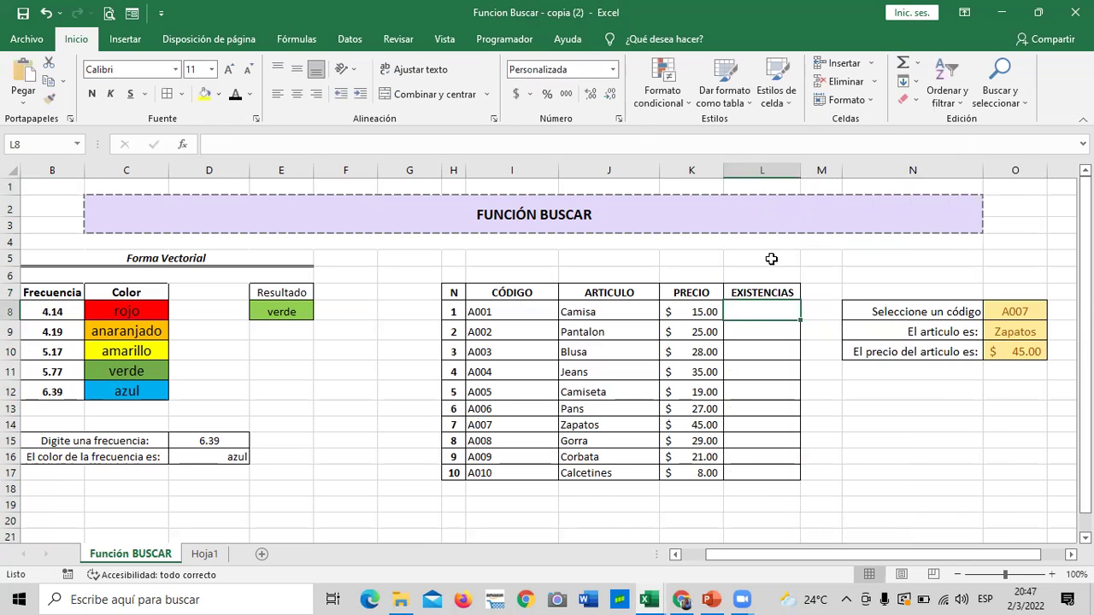
- Enter a stock of 10 for Camisa in L8 and set the number format of L8:L17 to General
text(10)
key(Return)
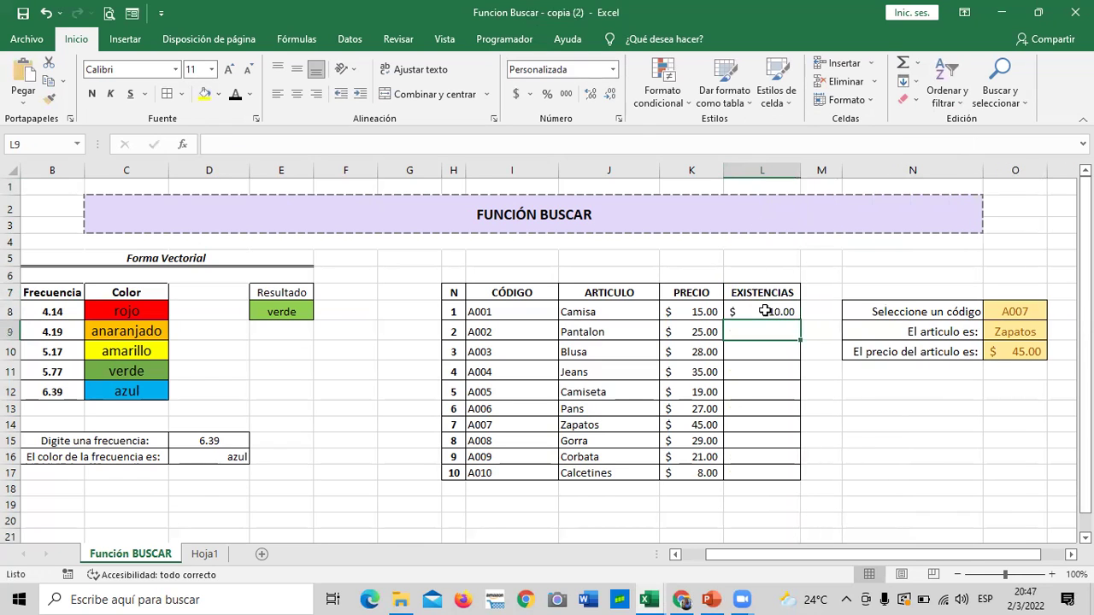
click(776, 426)
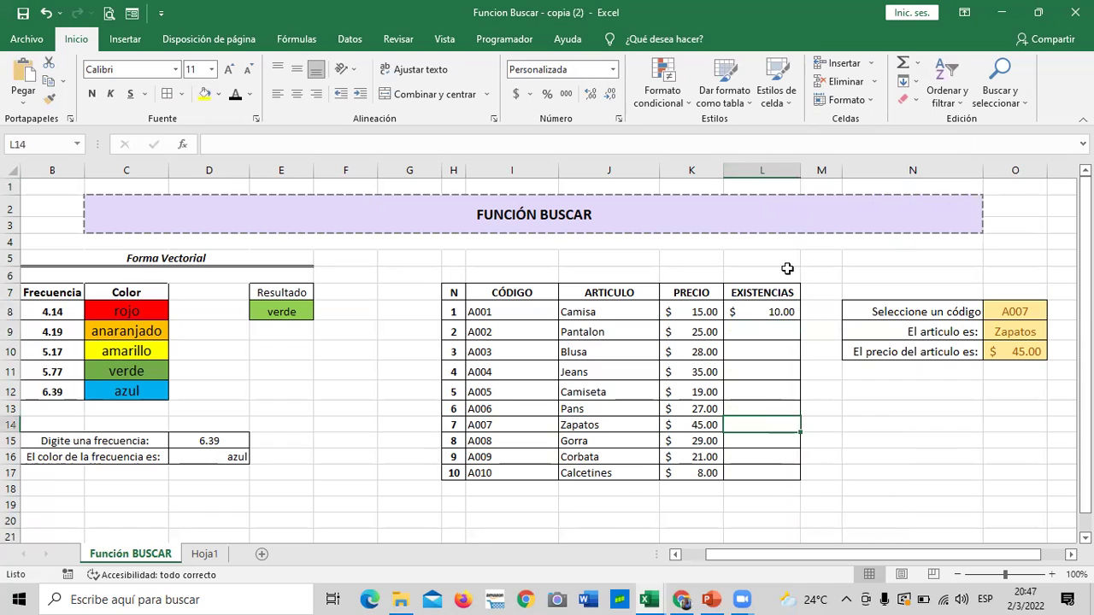
drag(756, 310, 764, 466)
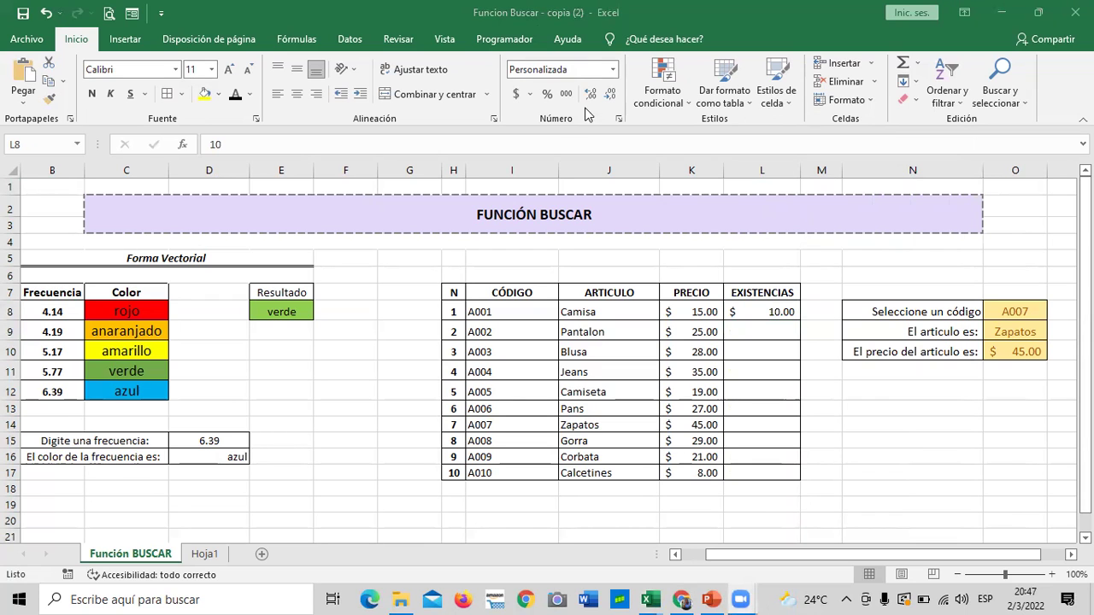
click(614, 71)
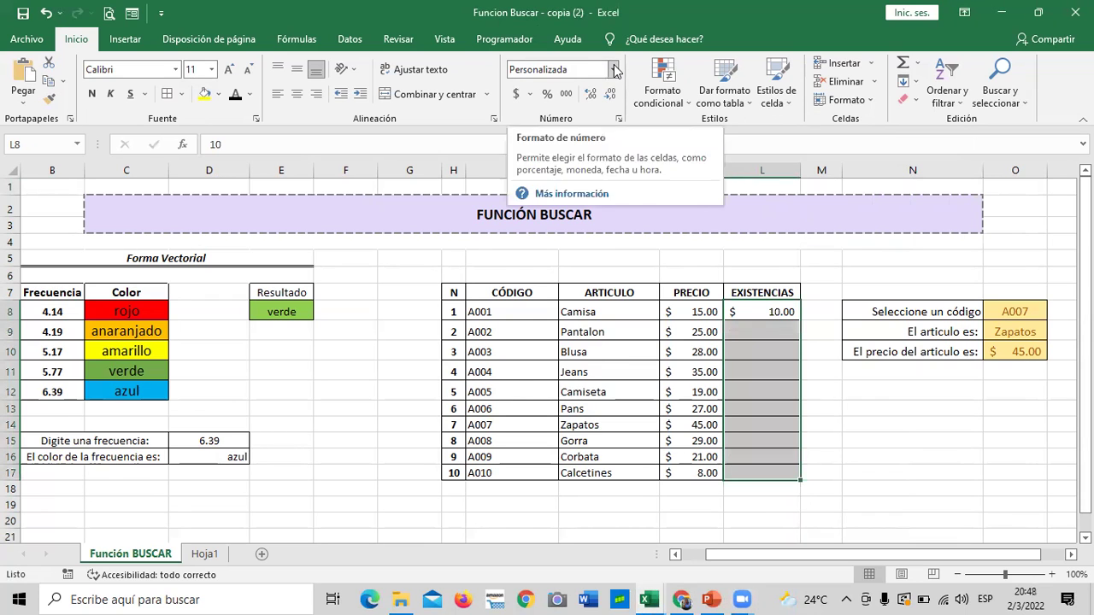
click(615, 69)
click(588, 99)
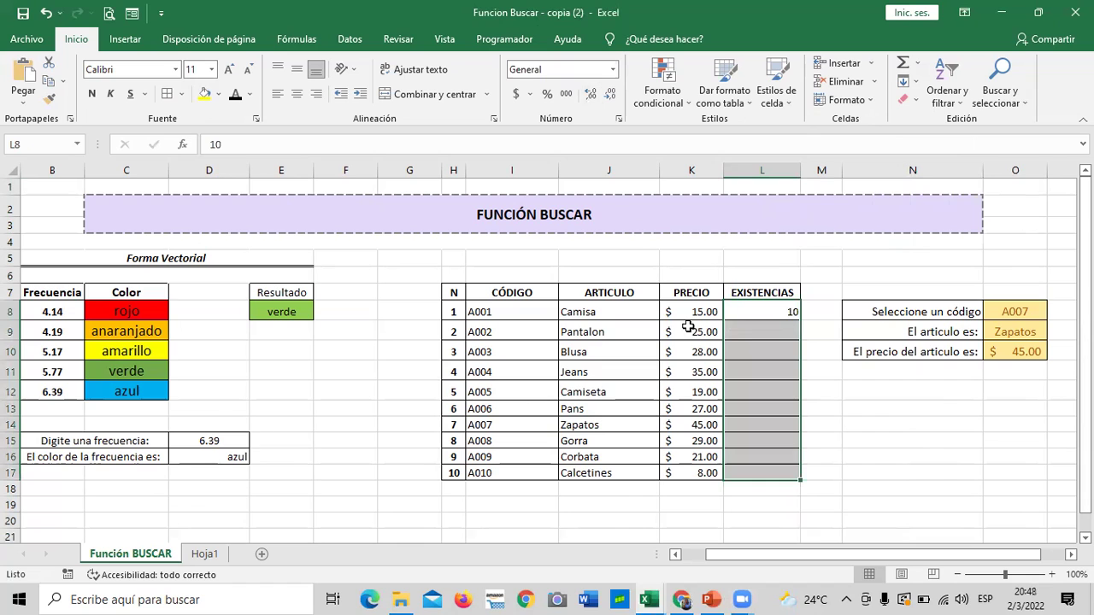
- Enter stock quantities 15, 20, 15 and 10 for Pantalon, Blusa, Jeans and Camiseta in L9:L12
click(765, 368)
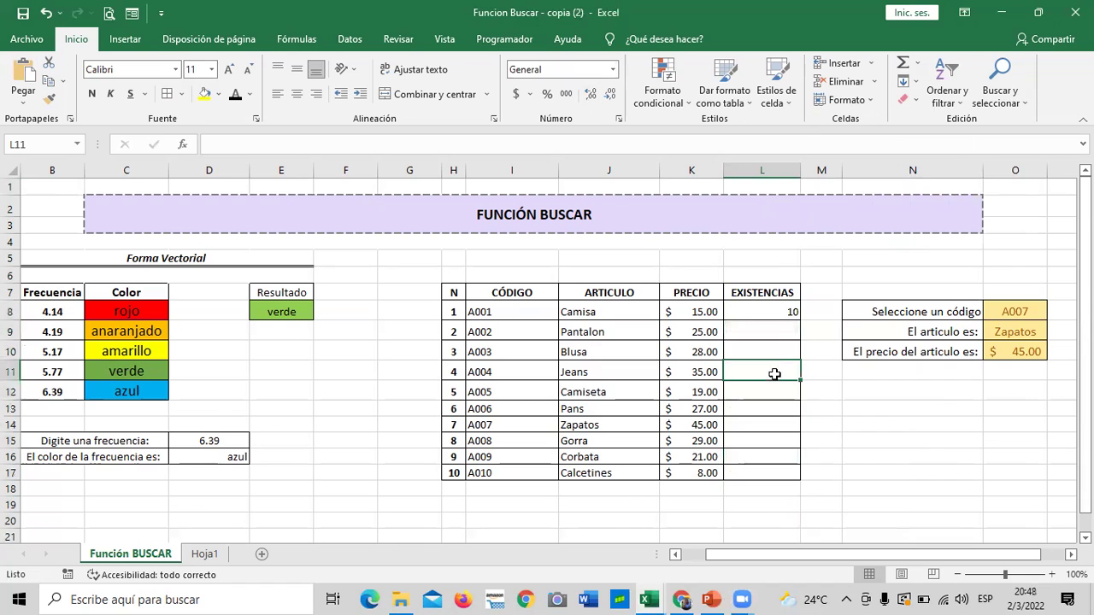
click(765, 332)
text(1)
key(Return)
text(20)
key(Return)
text(15)
key(Return)
text(10)
key(Return)
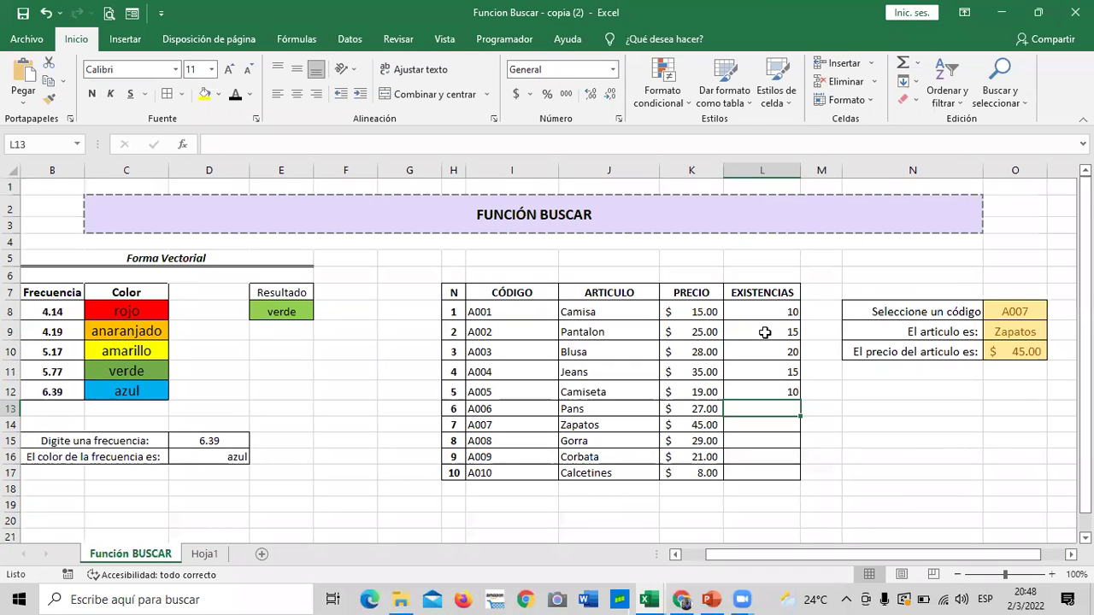
- Enter stock quantities 20, 25, 30, 10 and 12 for Pans through Calcetines in L13:L17
text(20)
key(Return)
text(25)
key(Return)
text(30)
key(Return)
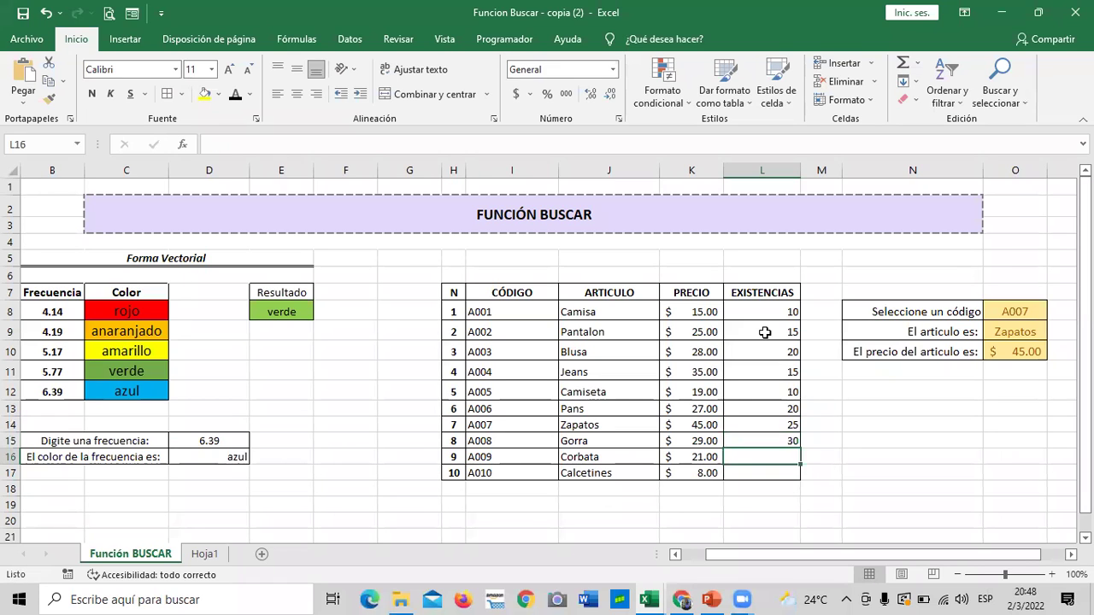
text(10)
key(Return)
text(12)
key(Return)
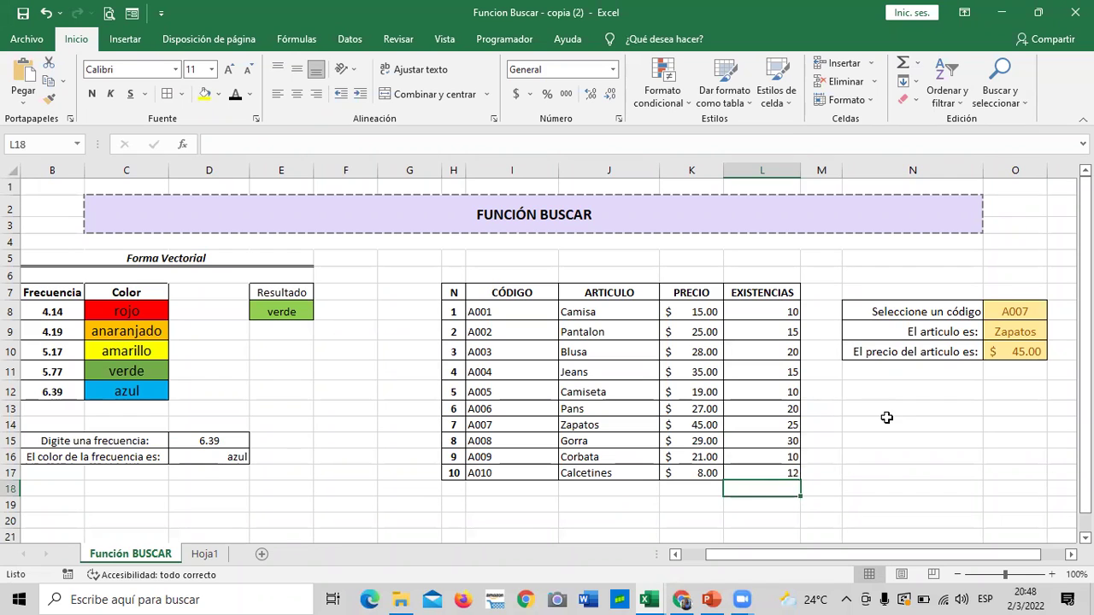
- Enter the array-form formula =BUSCAR(O8;I8:L17) in O11 to look up the stock for the selected code
click(887, 420)
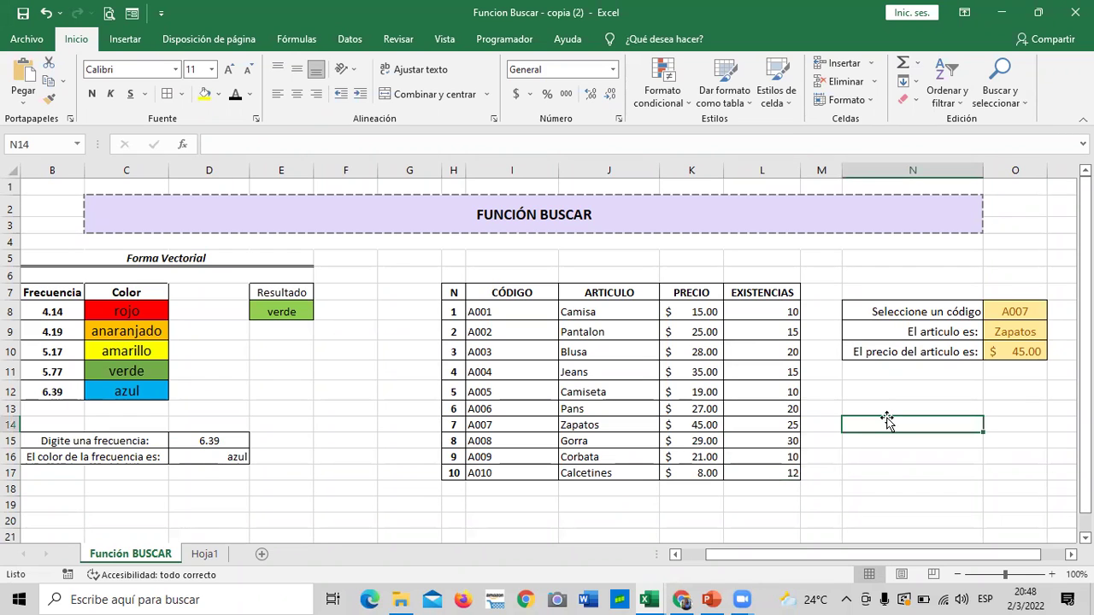
click(908, 371)
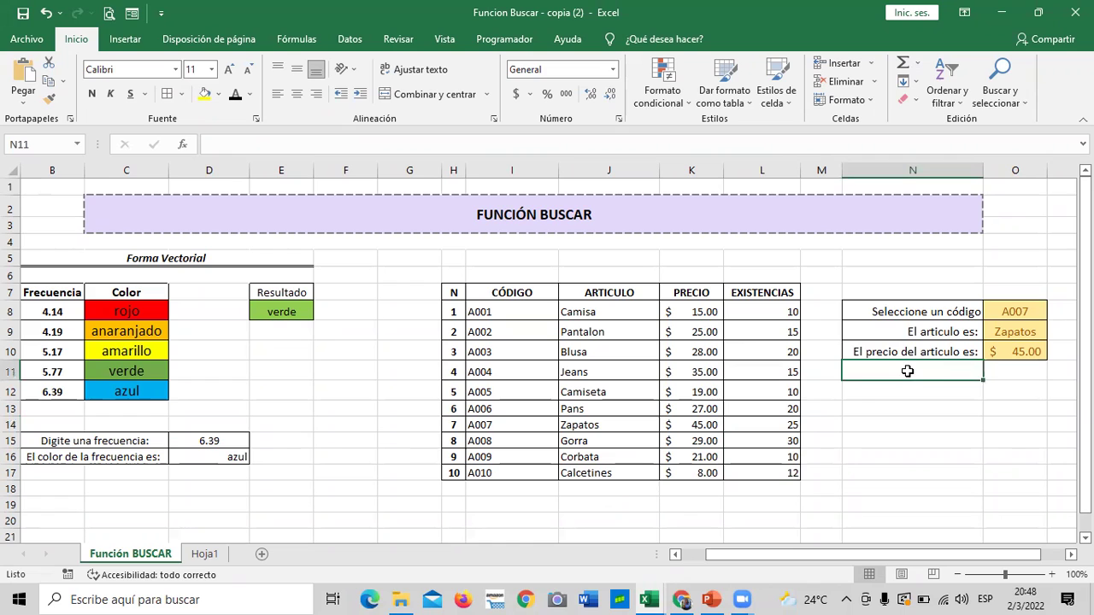
click(1007, 372)
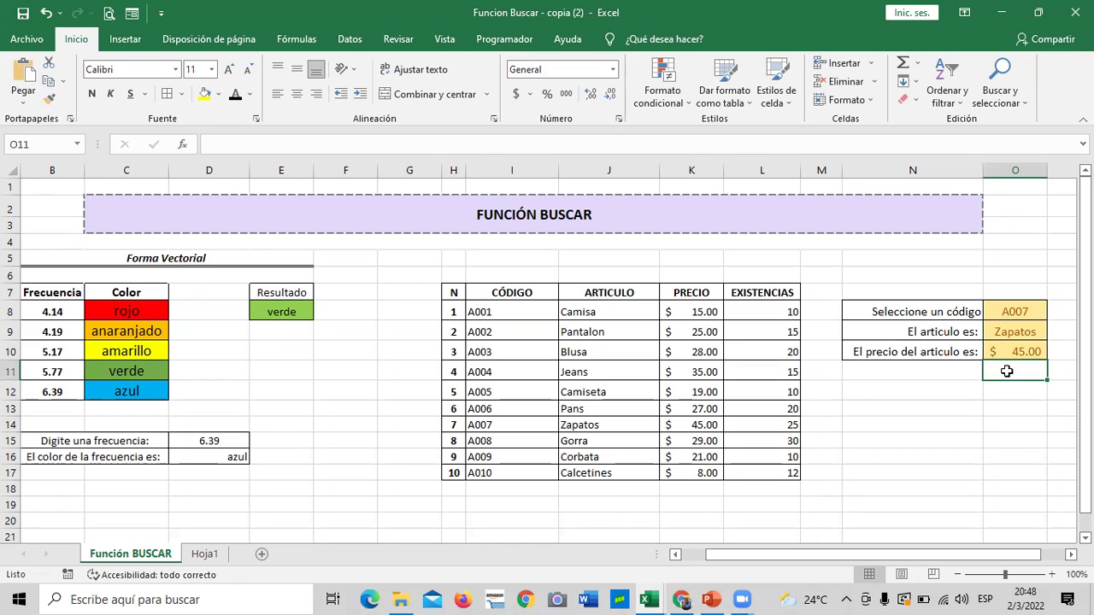
text(=BUSCRA)
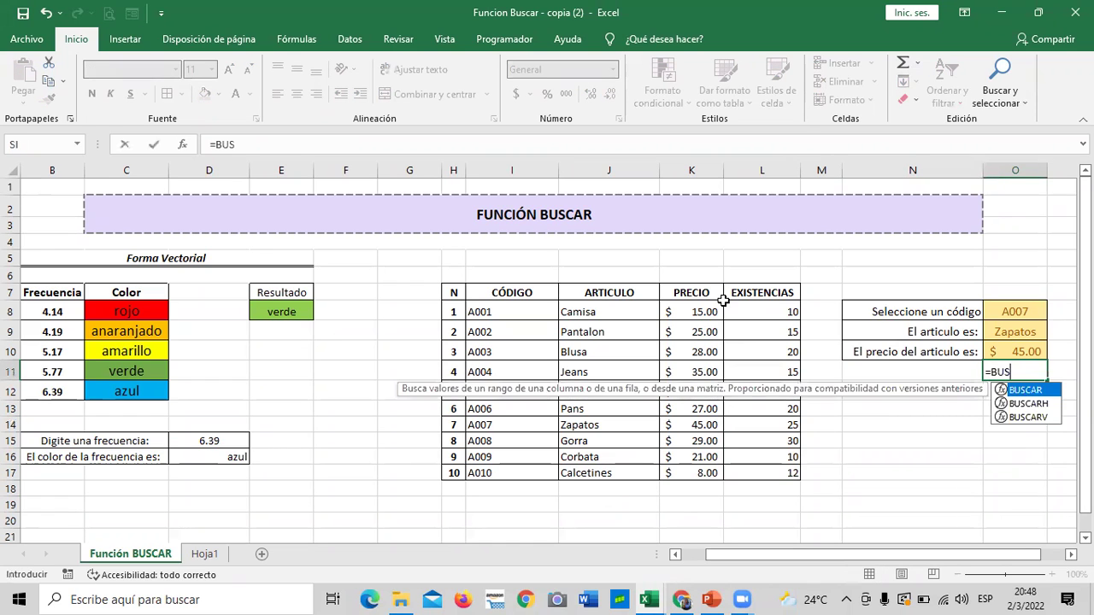
key(BackSpace)
key(BackSpace)
key(BackSpace)
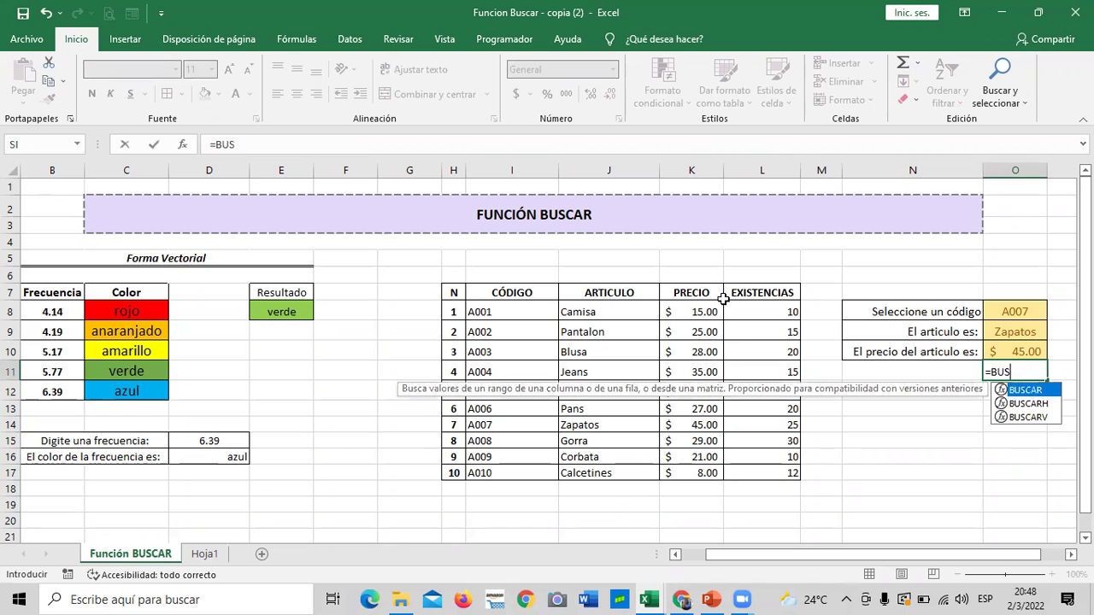
double_click(1030, 390)
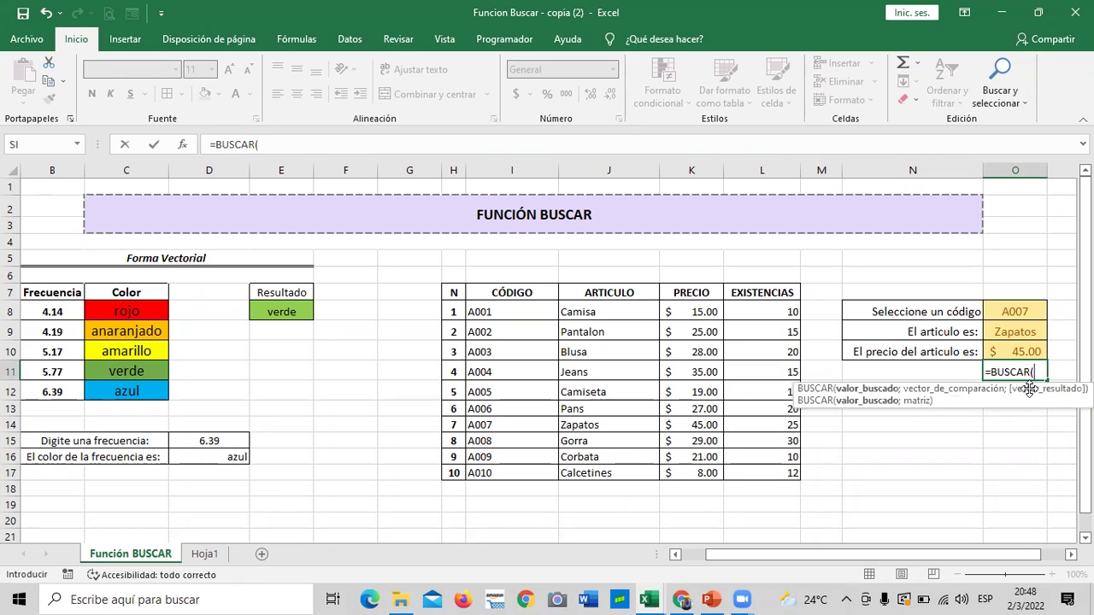
click(1030, 310)
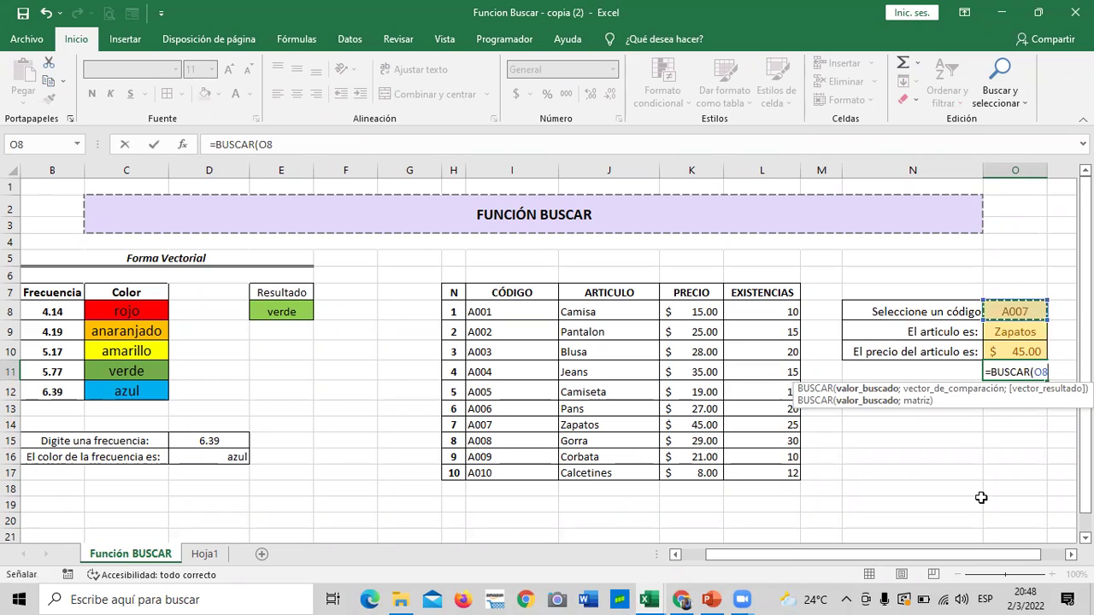
text(;)
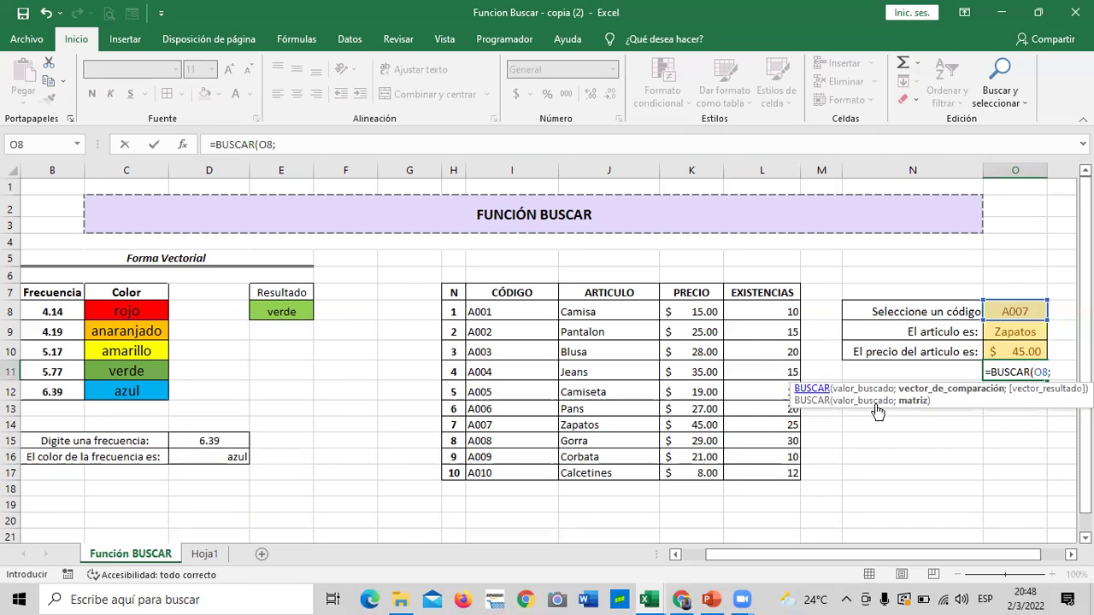
click(516, 307)
drag(516, 306, 776, 473)
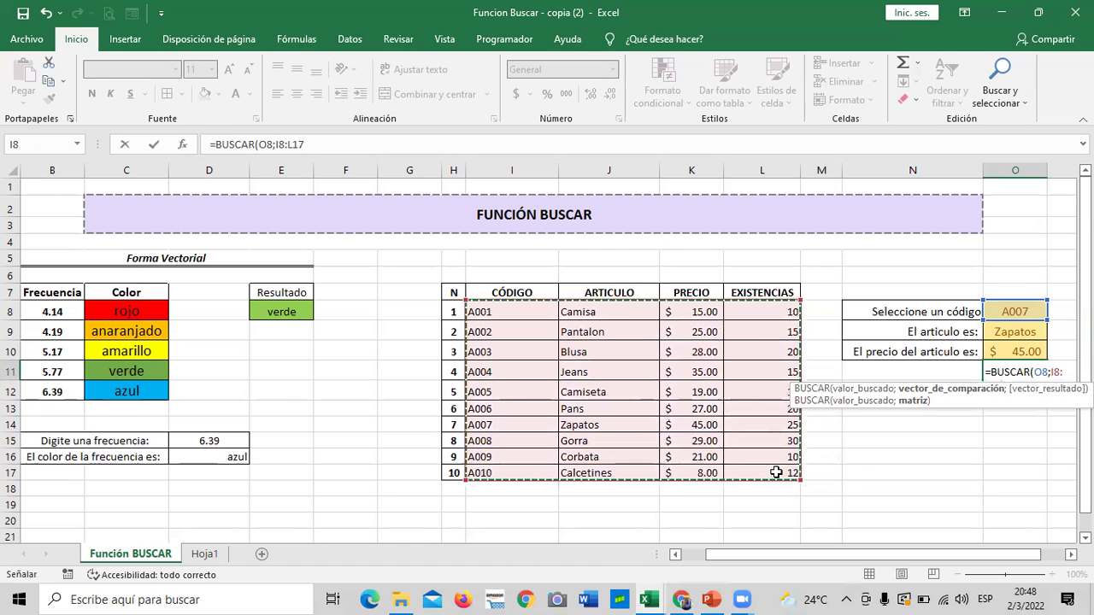
click(426, 150)
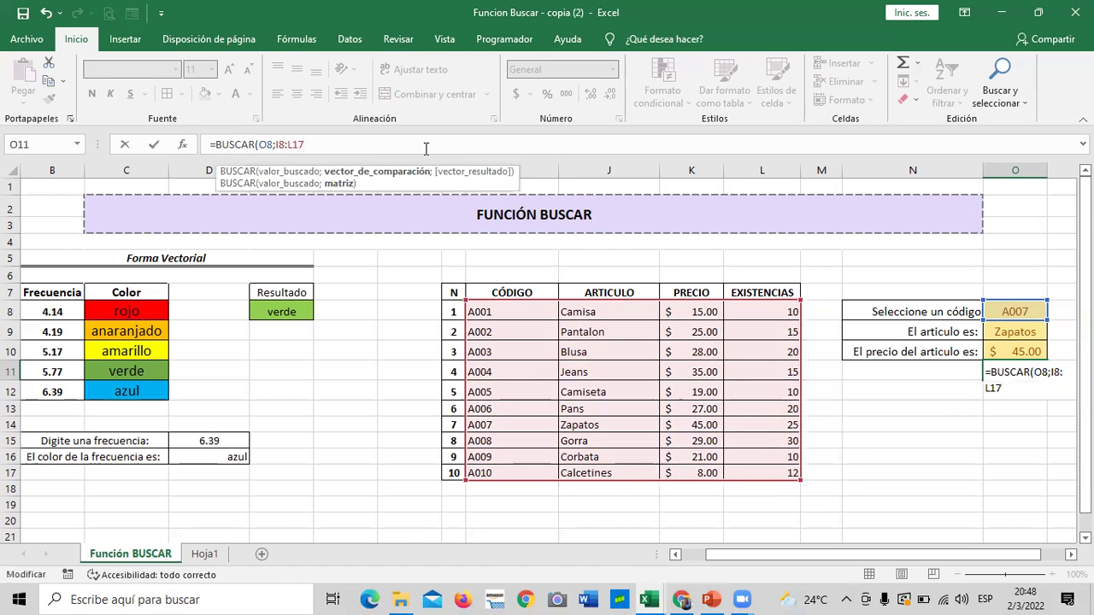
key(Return)
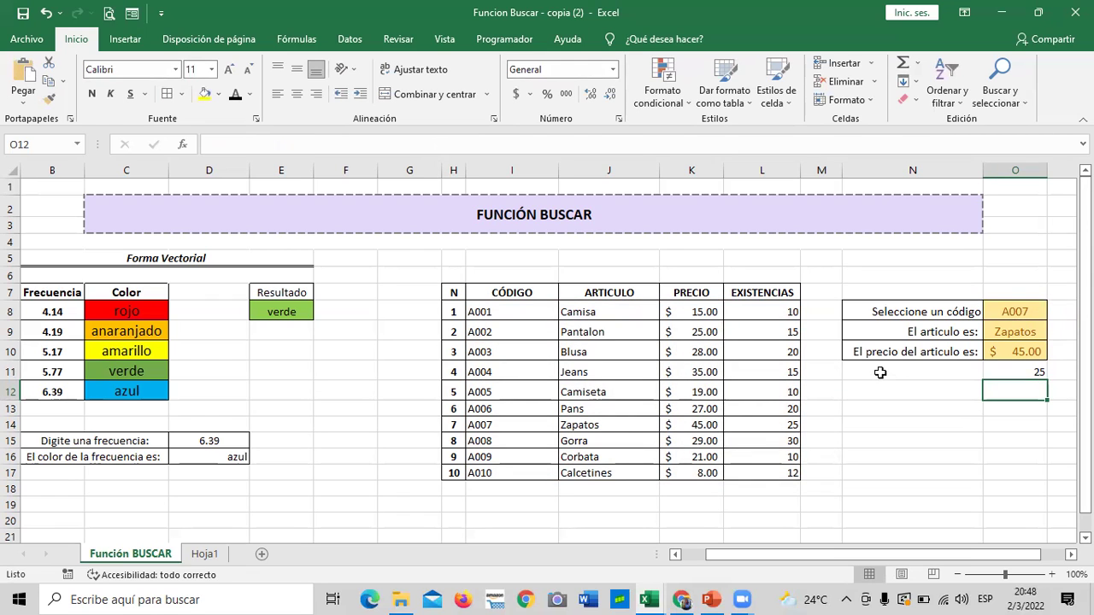
click(933, 443)
click(1009, 371)
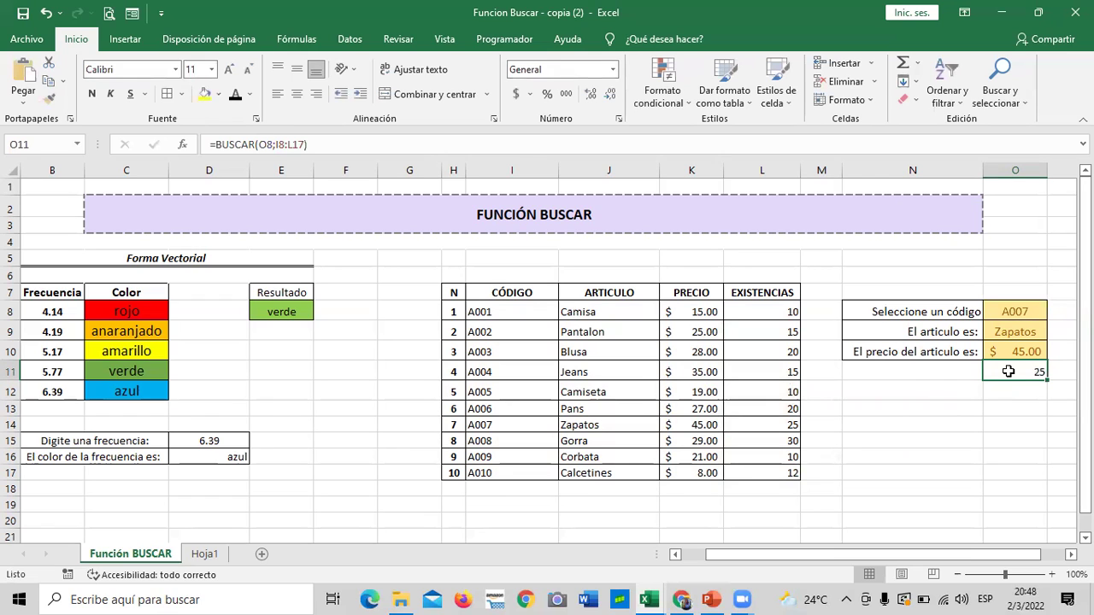
- Label the stock result by entering Existencia in N11
click(863, 368)
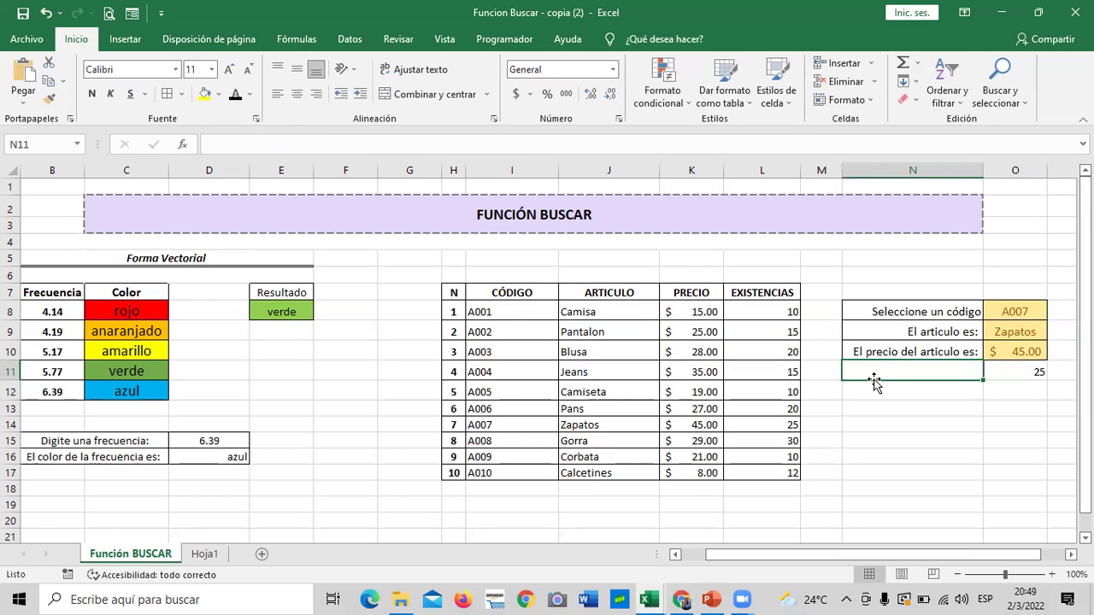
text(E)
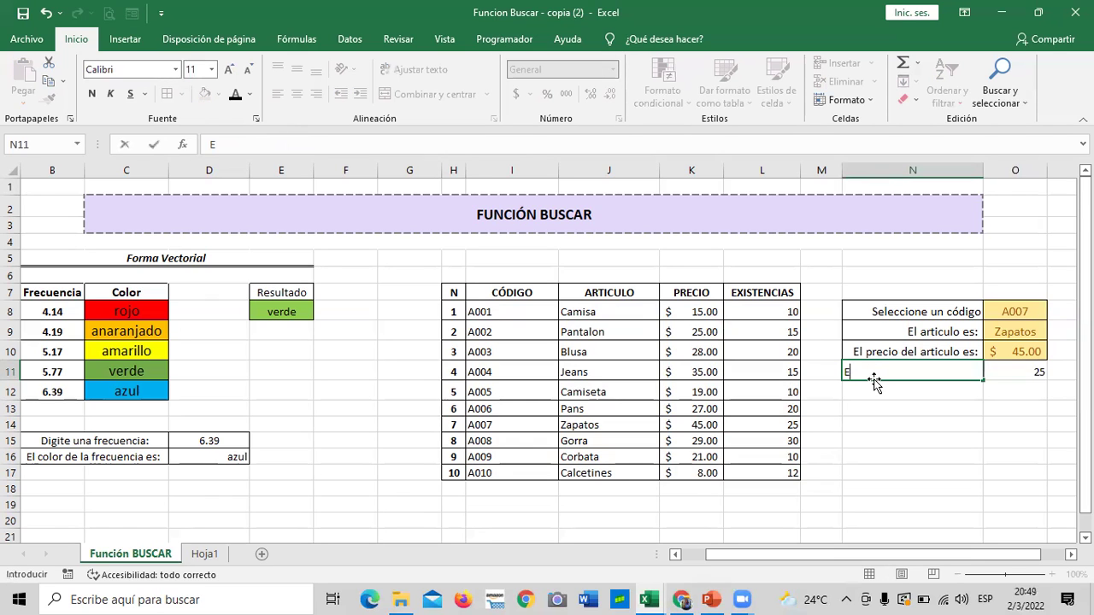
text(xistenc)
key(Return)
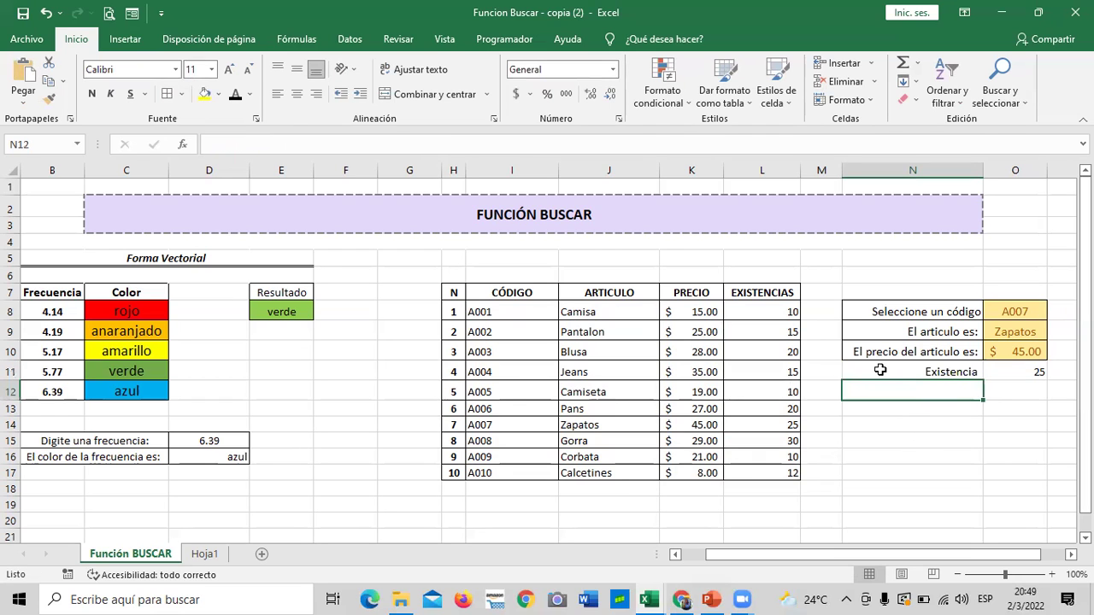
- Apply all borders to the Existencia row of the query table, N11:O11
click(945, 373)
drag(945, 373, 1013, 373)
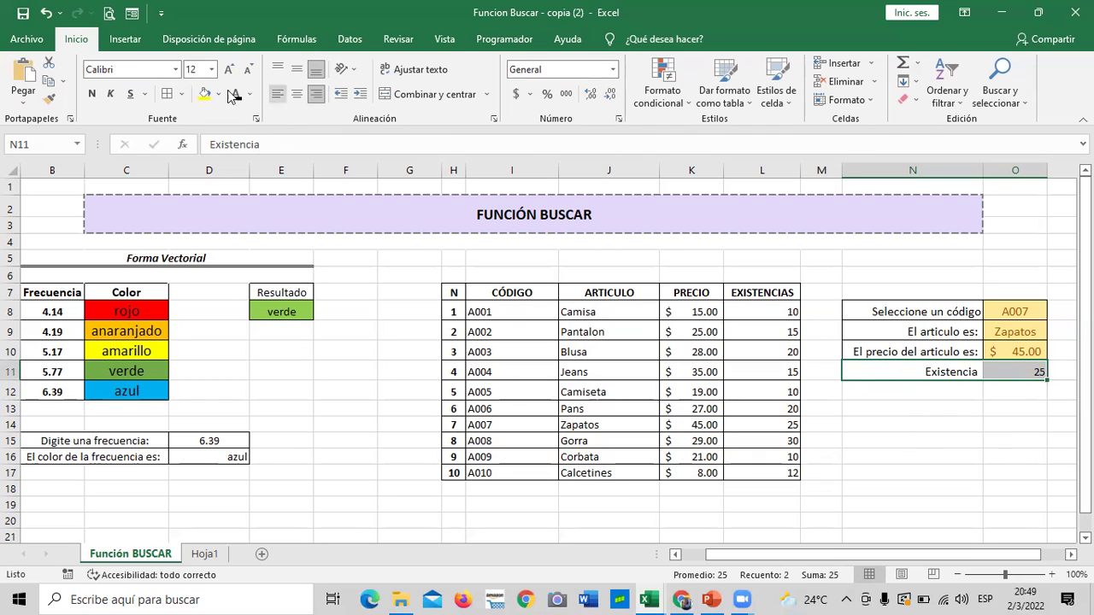
click(168, 94)
click(919, 438)
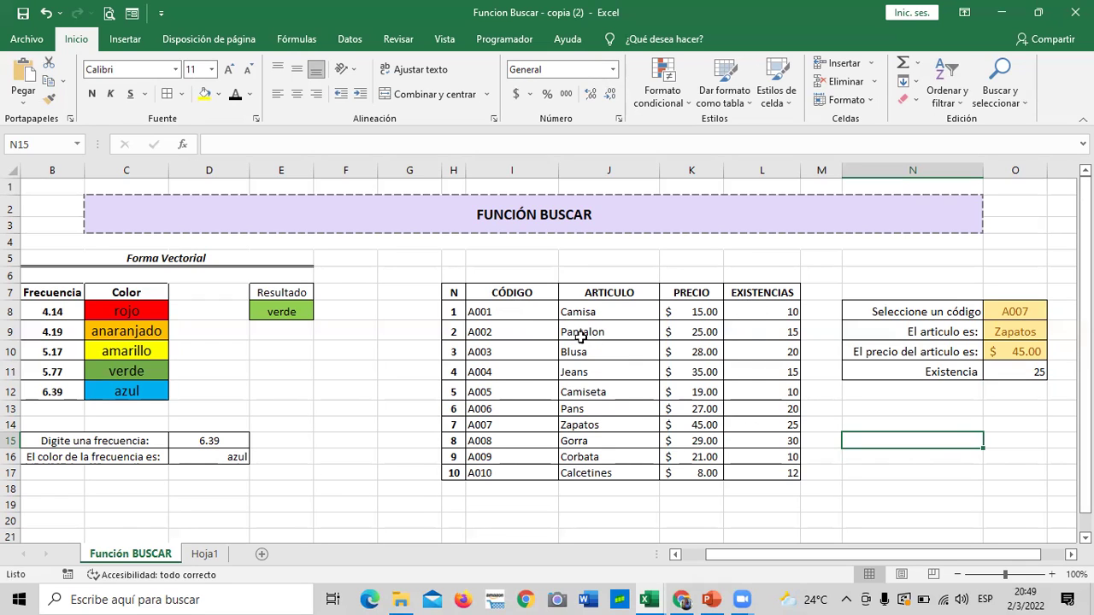
- Examine the product table's data range and the stock lookup formula in O11 against the selected code in O8
drag(505, 309, 694, 477)
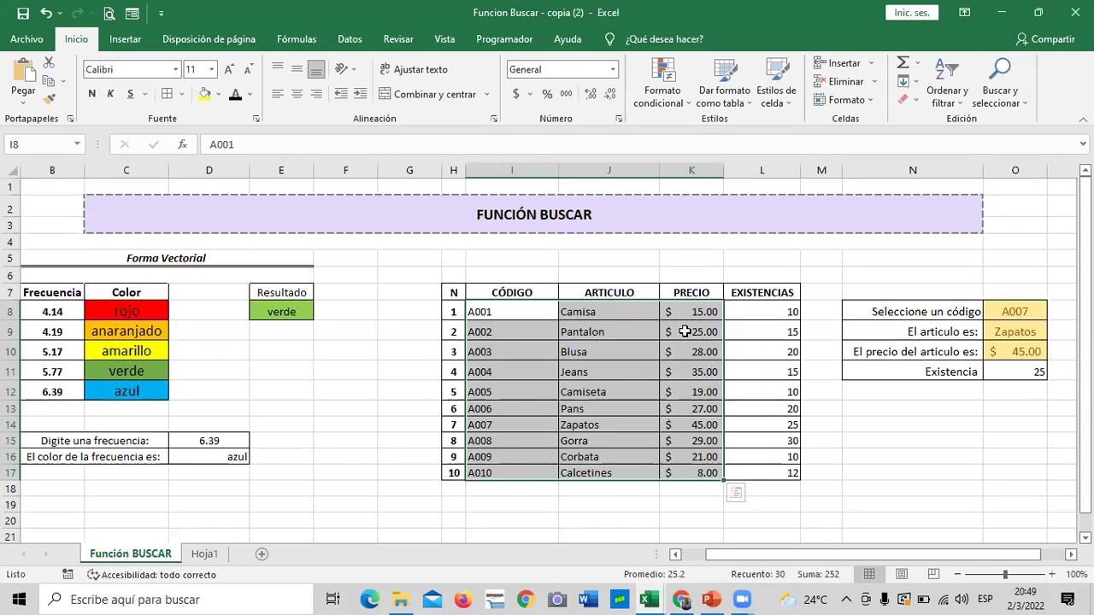
click(794, 507)
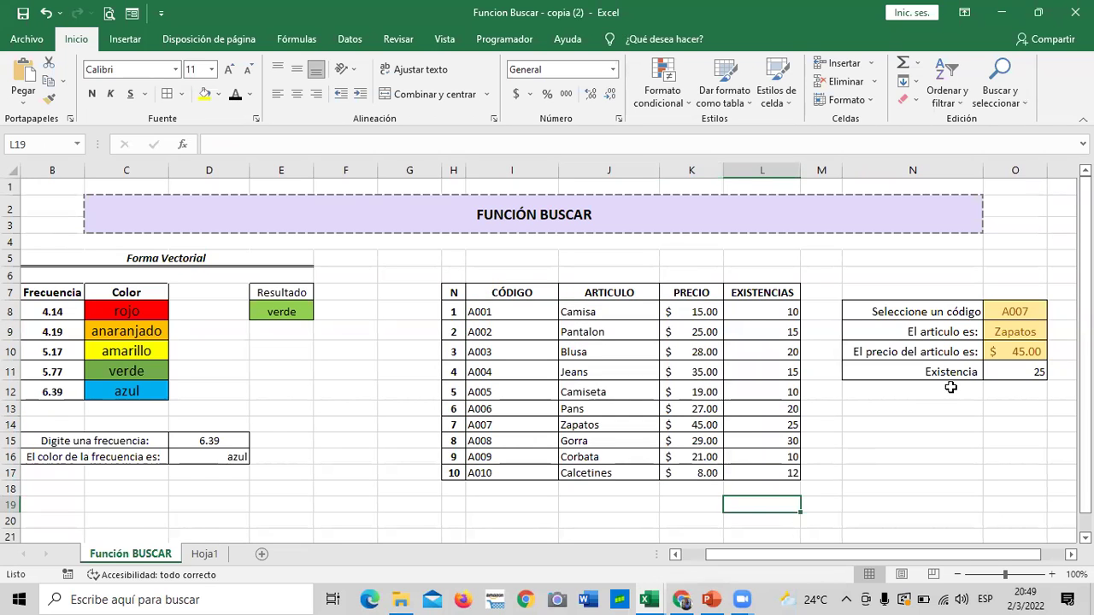
click(1006, 367)
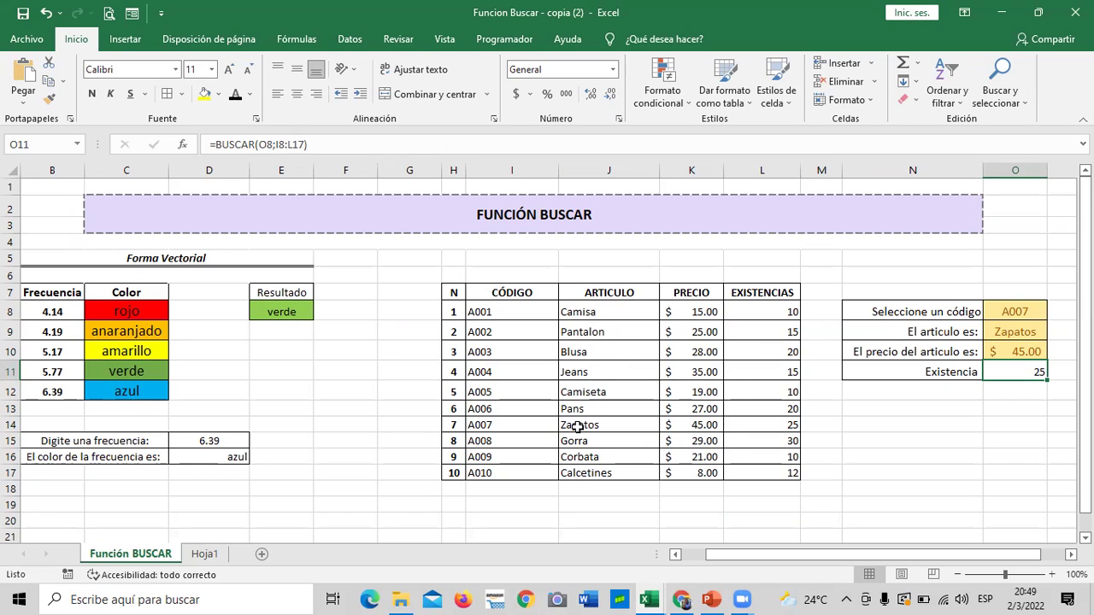
click(884, 460)
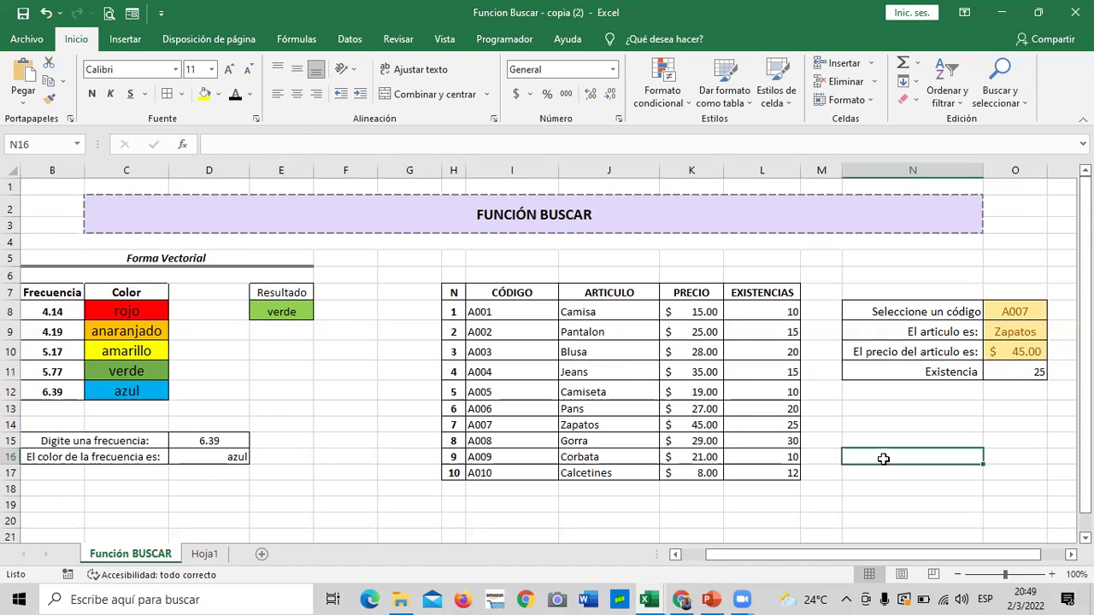
scroll(880, 462, down, 1)
scroll(610, 432, down, 2)
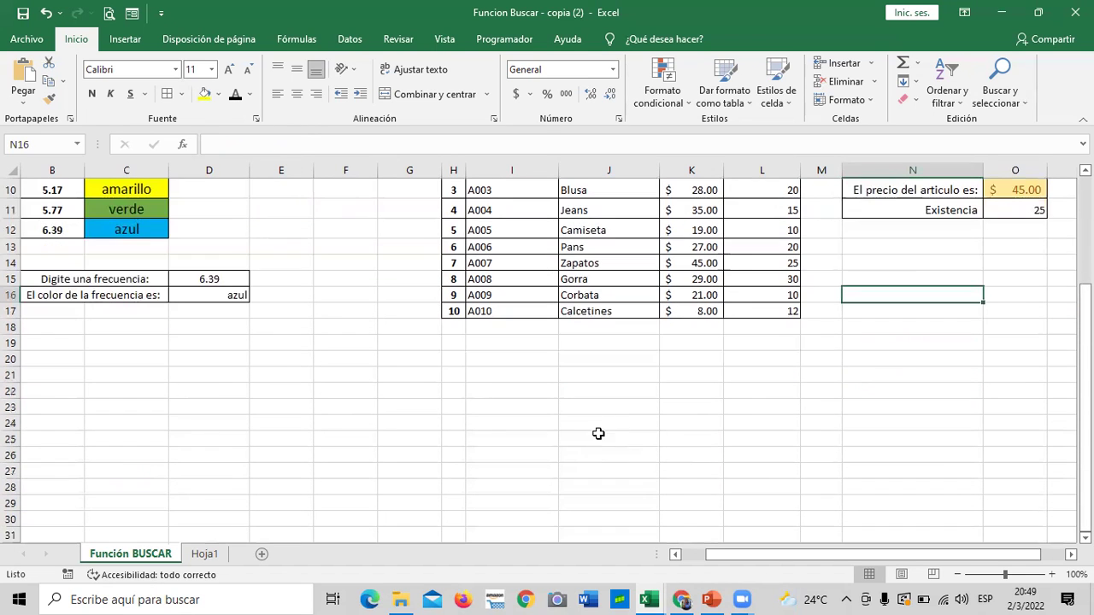
scroll(600, 442, up, 1)
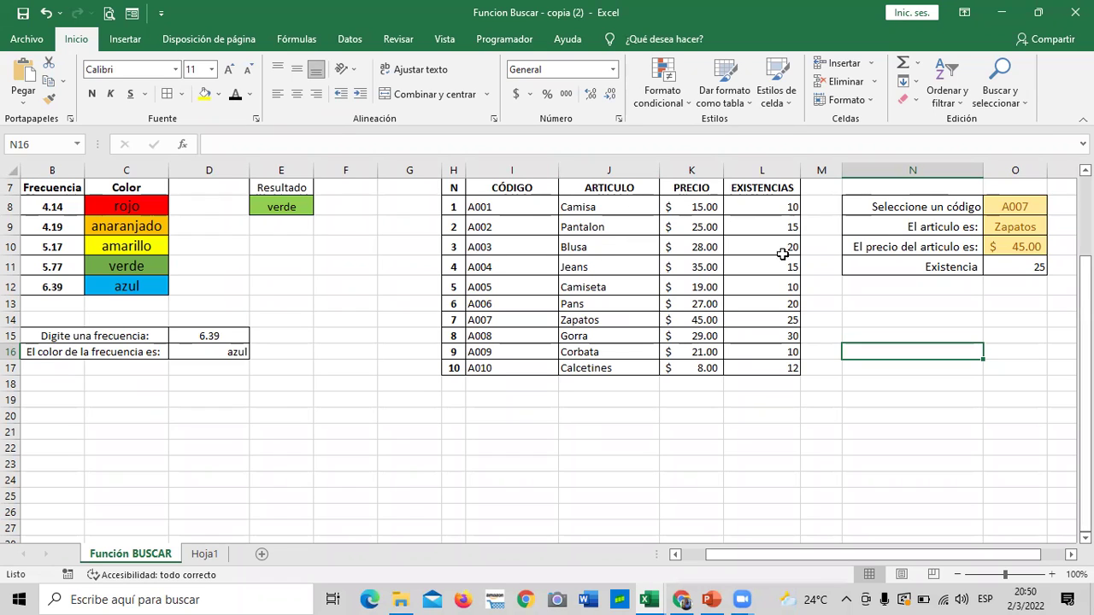
scroll(842, 446, up, 1)
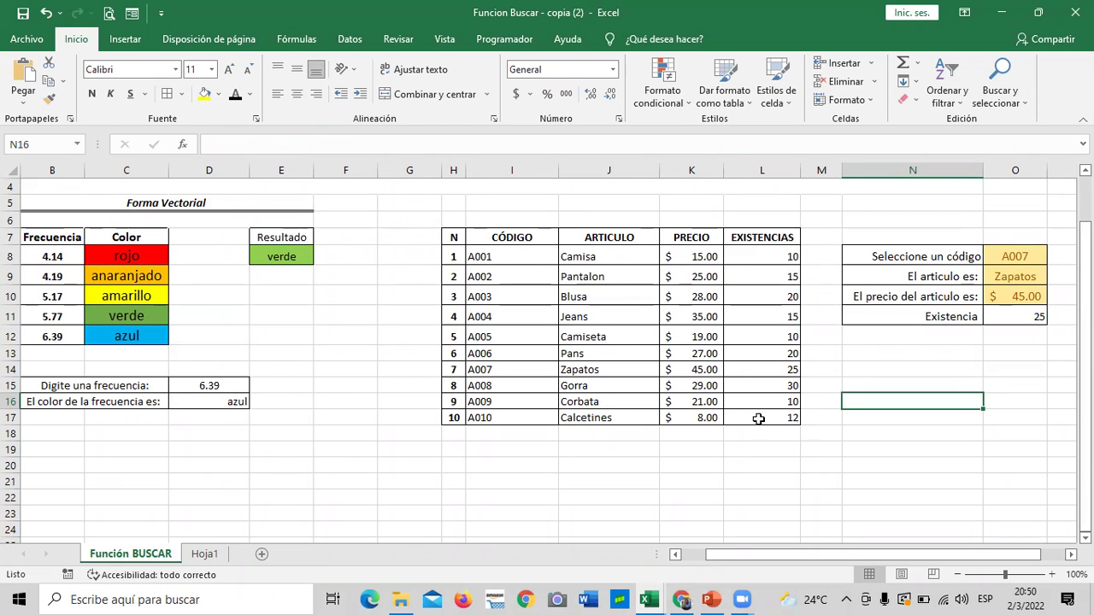
click(525, 254)
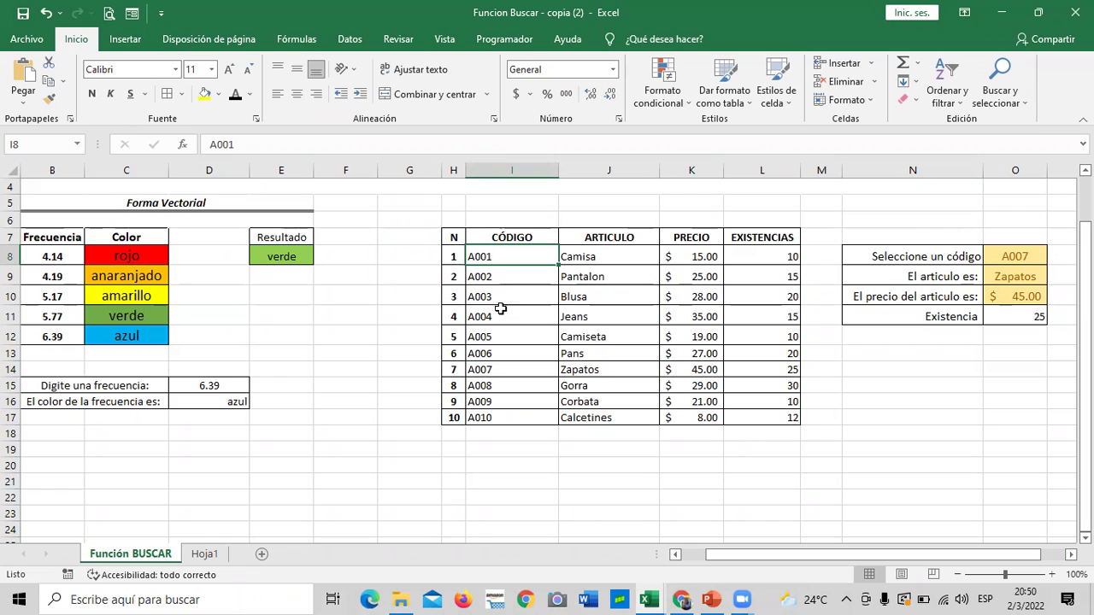
click(1032, 260)
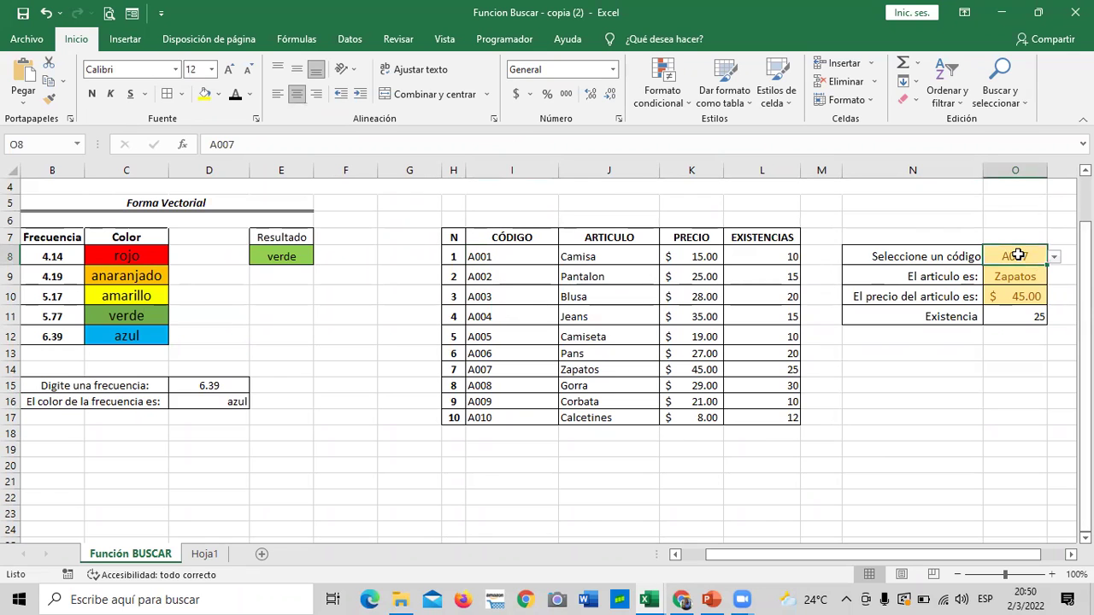
click(1016, 315)
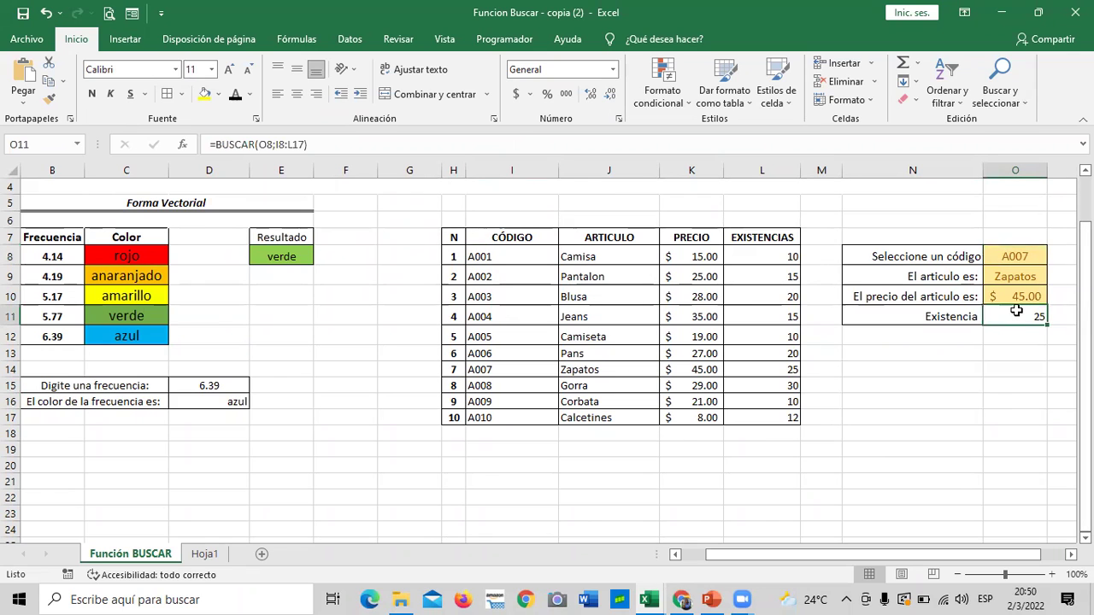
- Choose code A010 in the query table's code selector in O8
click(1036, 252)
click(1054, 259)
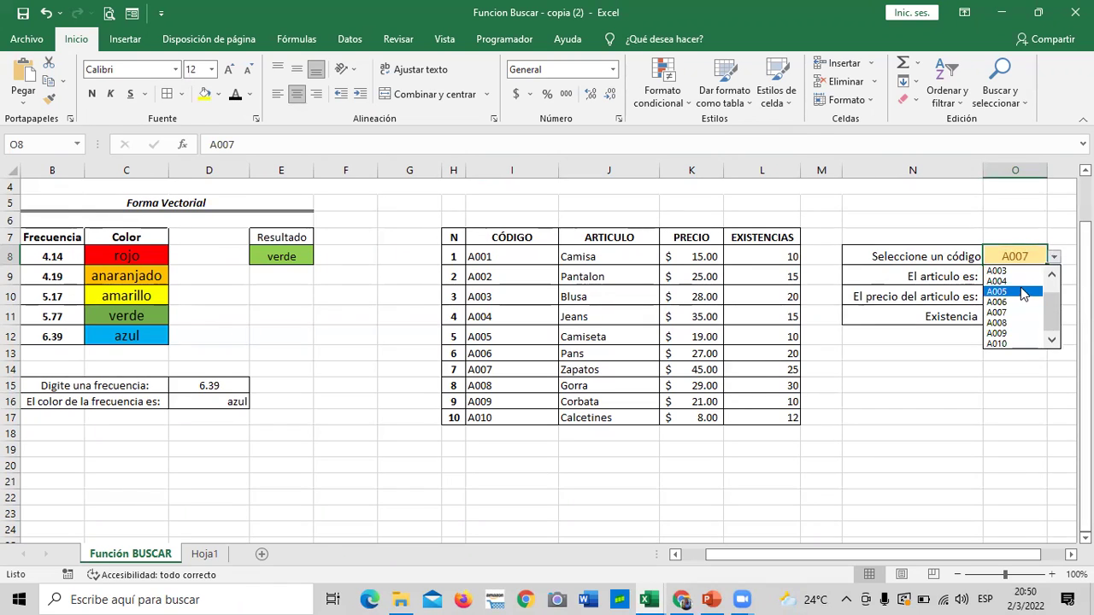
click(1018, 343)
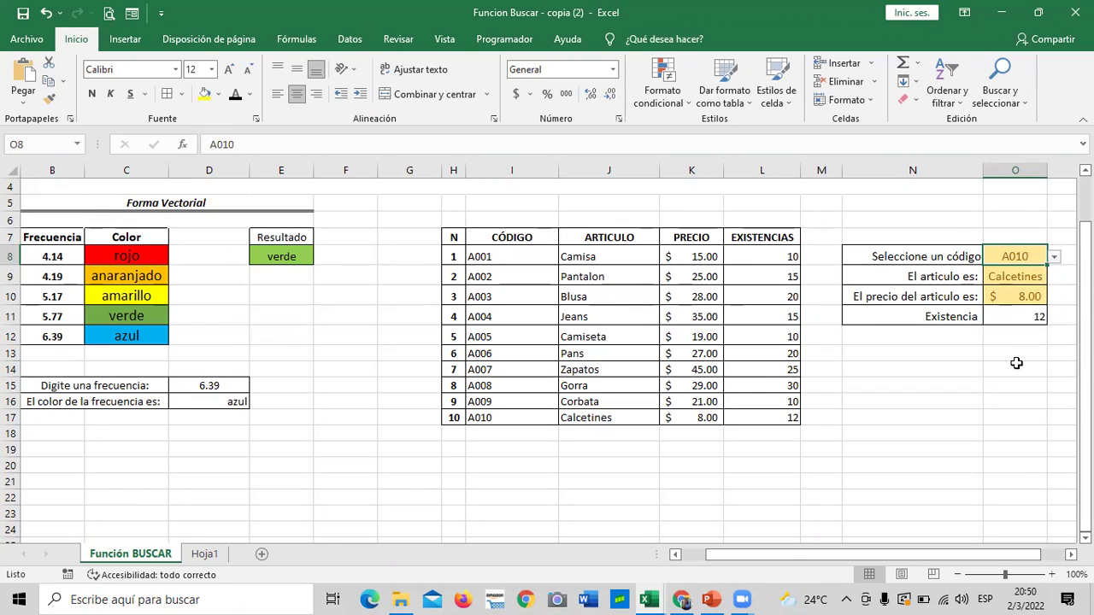
- Apply to the stock result in O11 the same cell style as the query results above it
click(1013, 315)
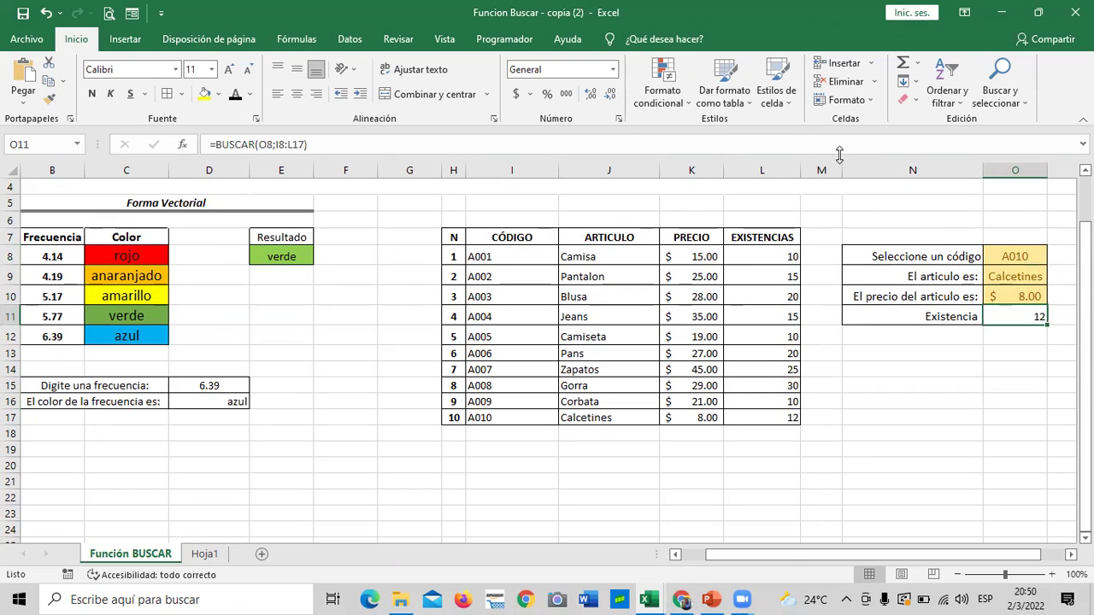
click(788, 97)
click(855, 138)
click(964, 432)
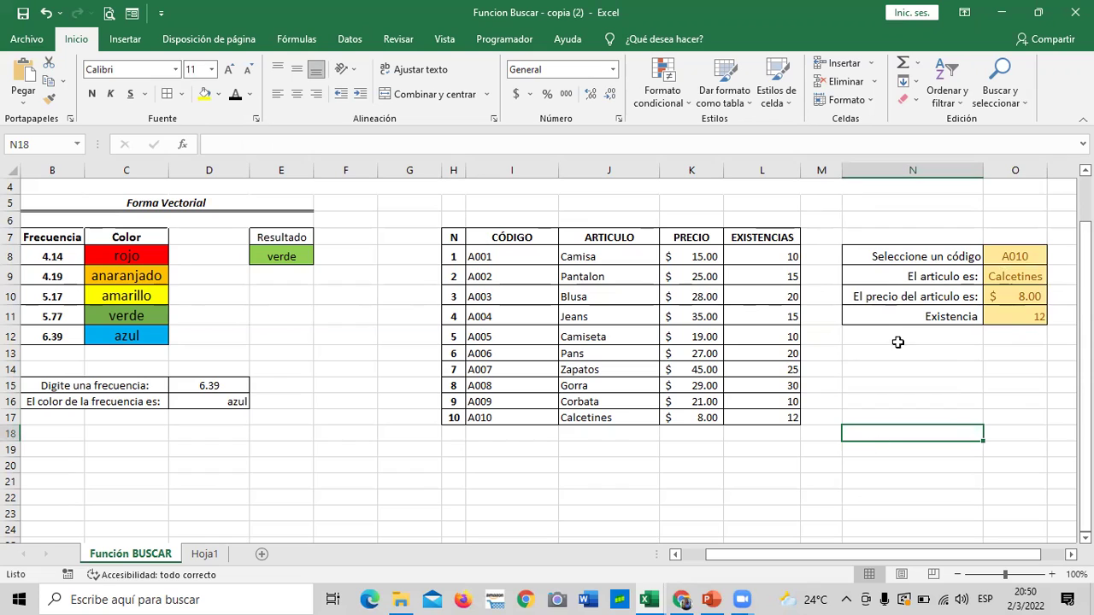
- Choose code A003 in the query table's code selector in O8
click(1010, 257)
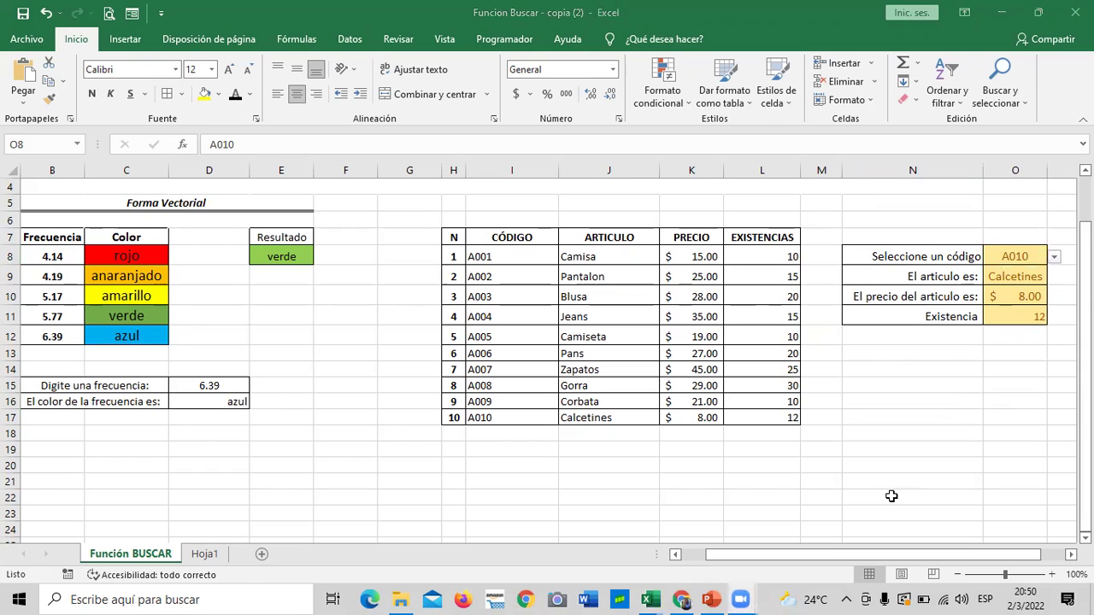
click(1054, 258)
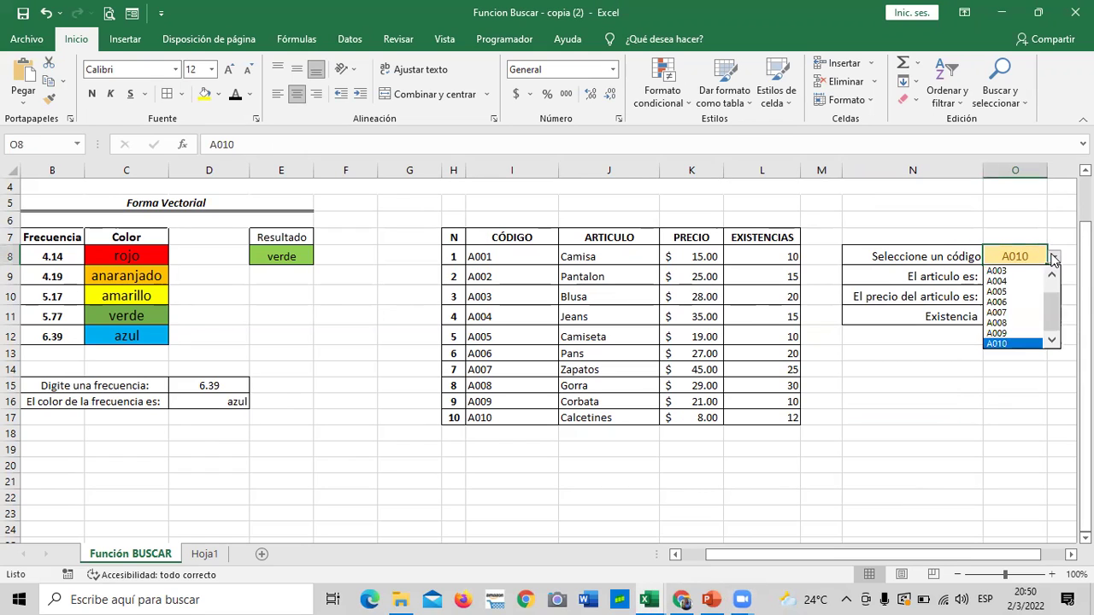
click(1009, 272)
click(932, 440)
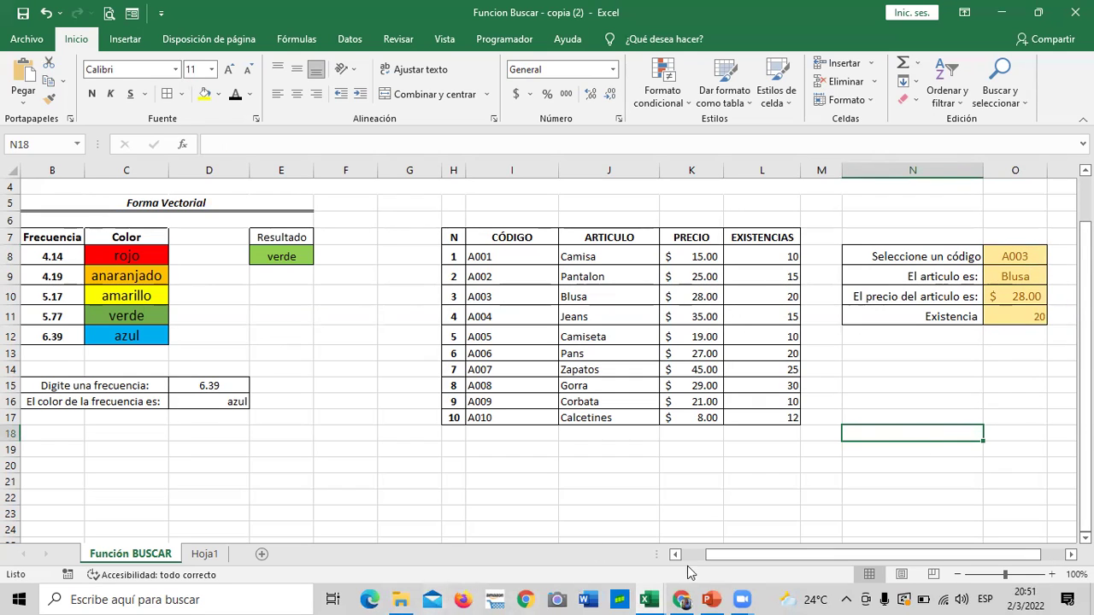
- Switch to the course page in Chrome, open 2.2 Laboratorio 1 and look through its questions
mouse_move(736, 598)
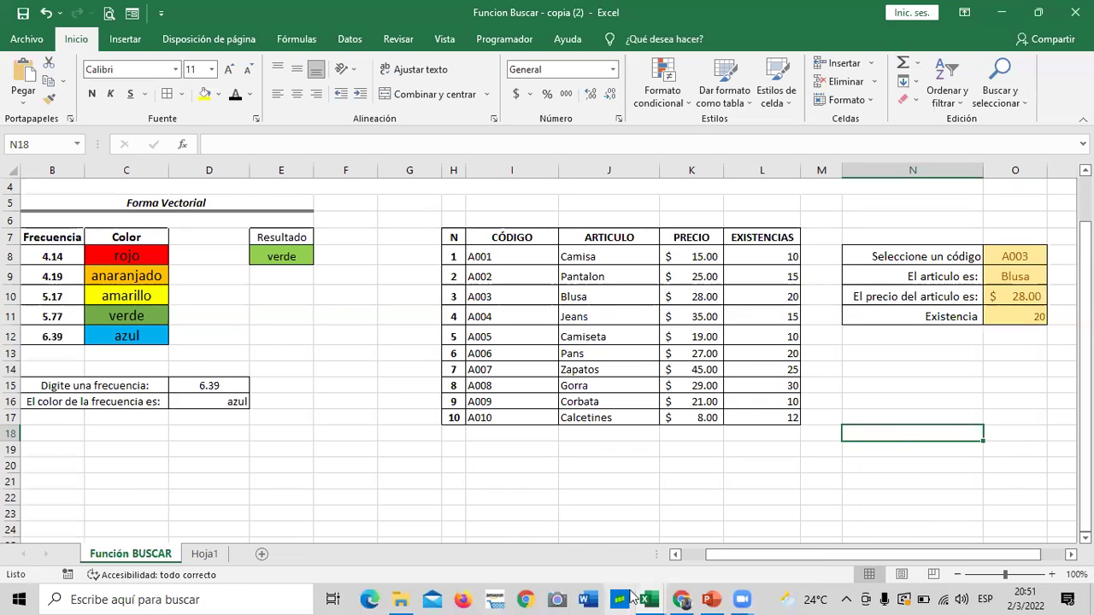
mouse_move(681, 599)
click(663, 550)
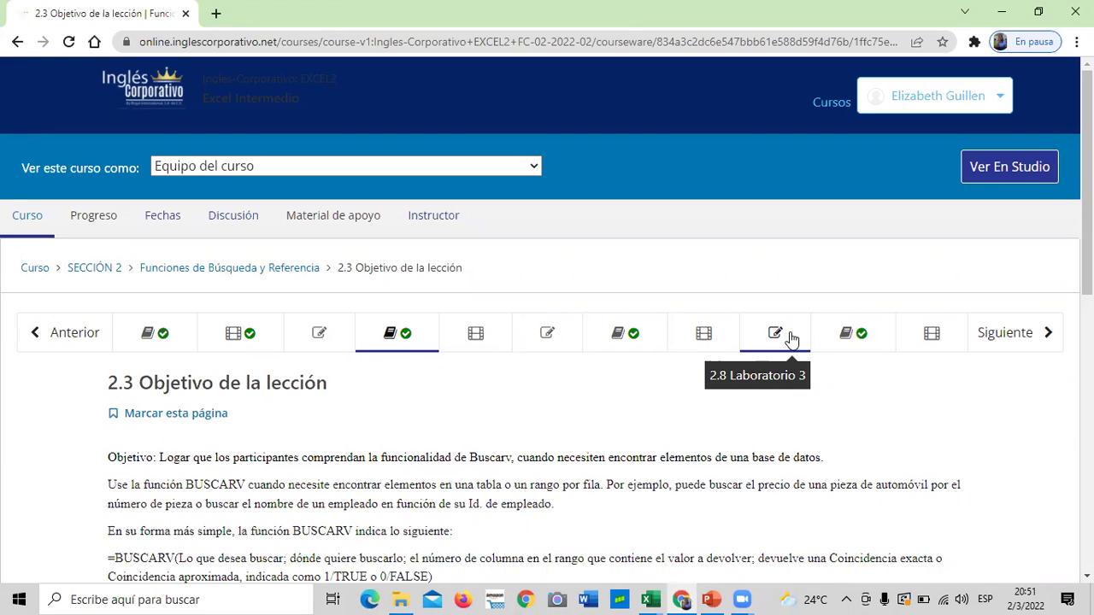
click(324, 334)
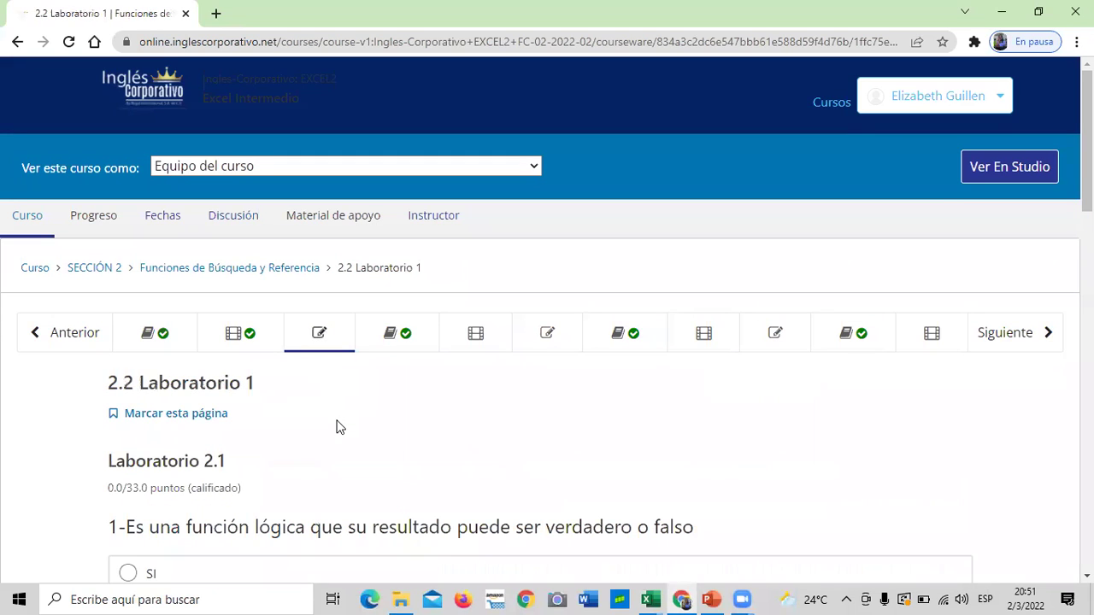
scroll(336, 427, down, 1)
scroll(337, 427, down, 7)
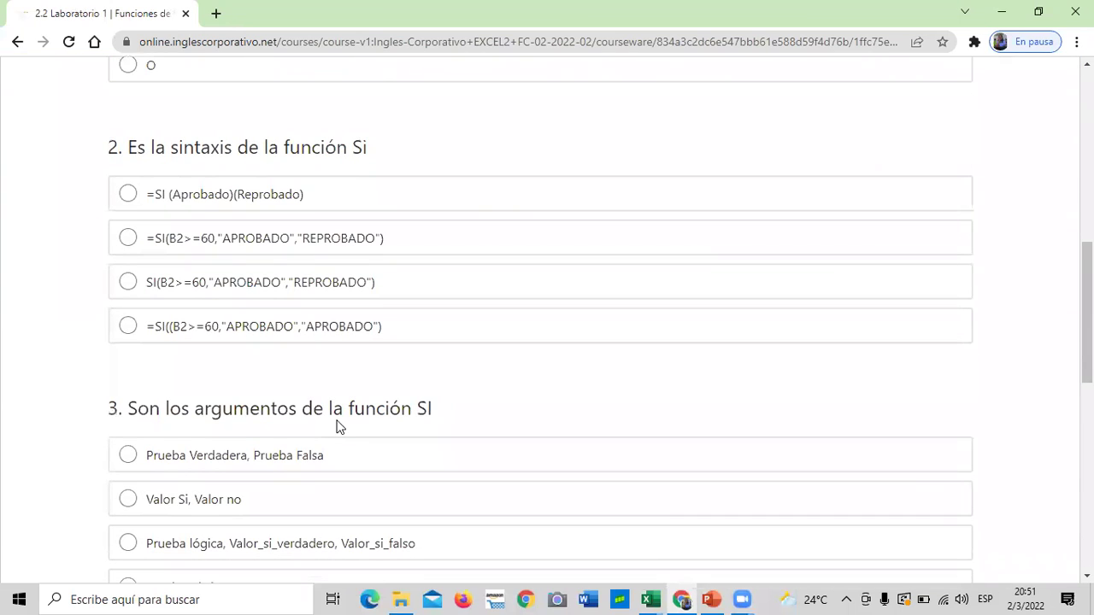
scroll(427, 513, down, 5)
scroll(427, 513, up, 12)
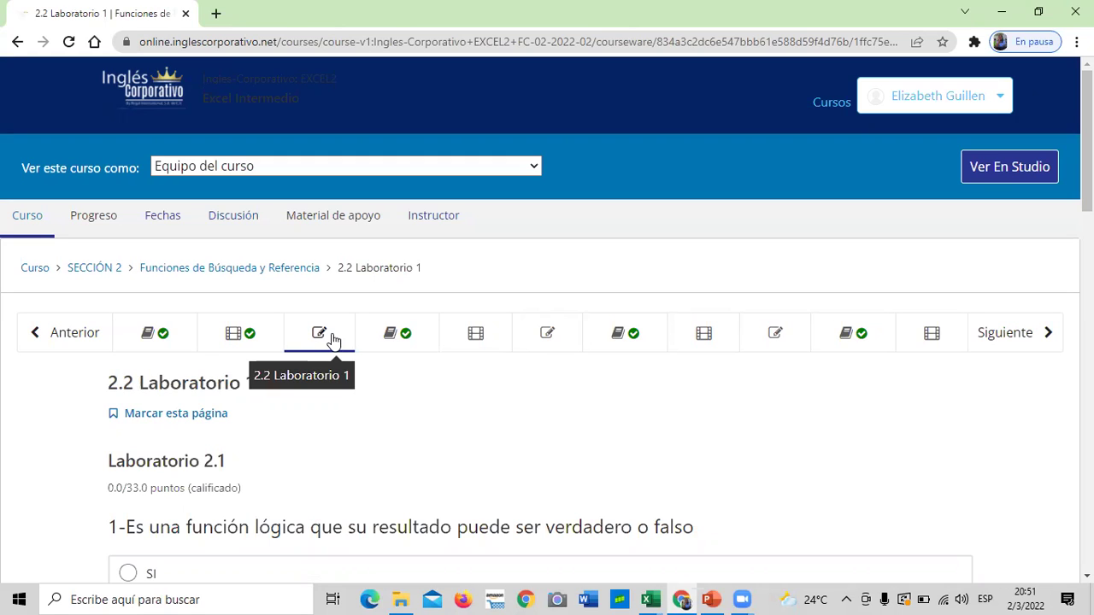
- View the course units 2.5 Laboratorio 2, 2.8 Laboratorio 3 and 2.9 Objetivo de la lección, ending on Laboratorio 3
click(554, 336)
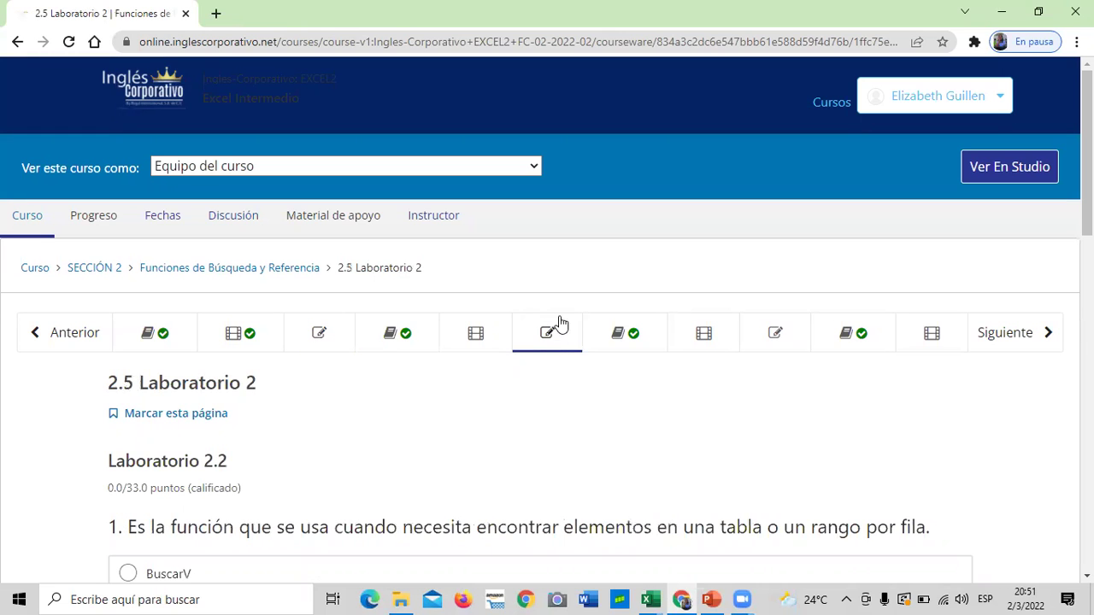
scroll(642, 391, down, 3)
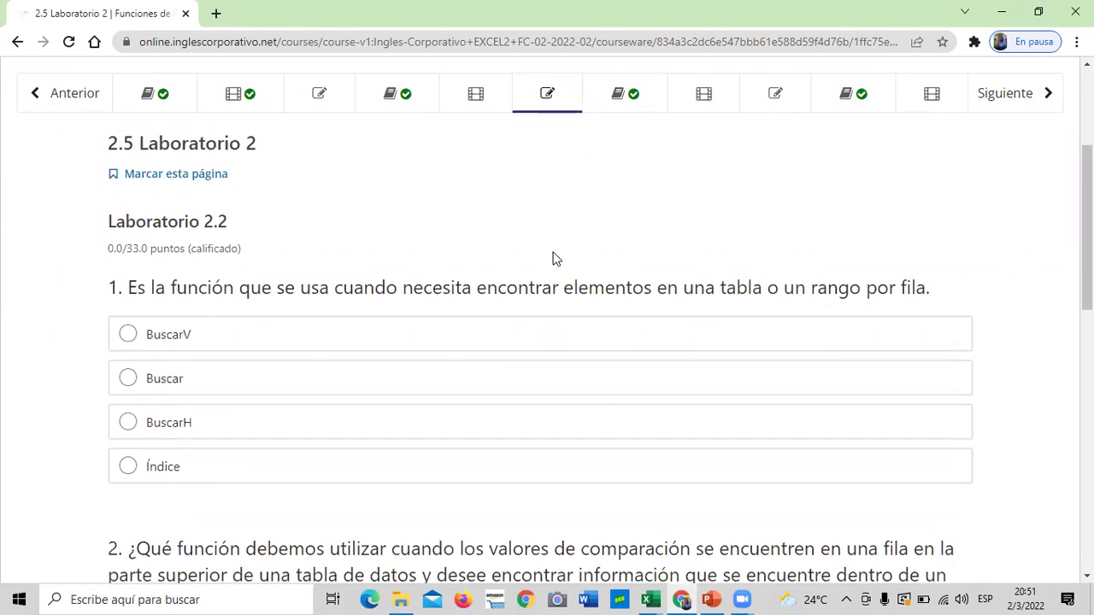
scroll(555, 256, up, 2)
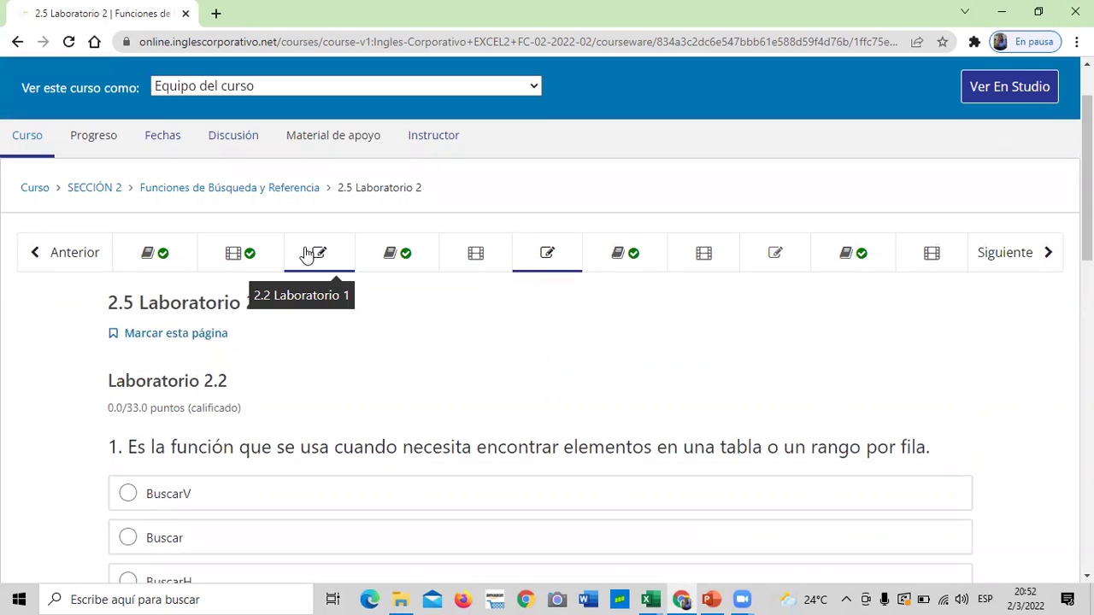
click(776, 254)
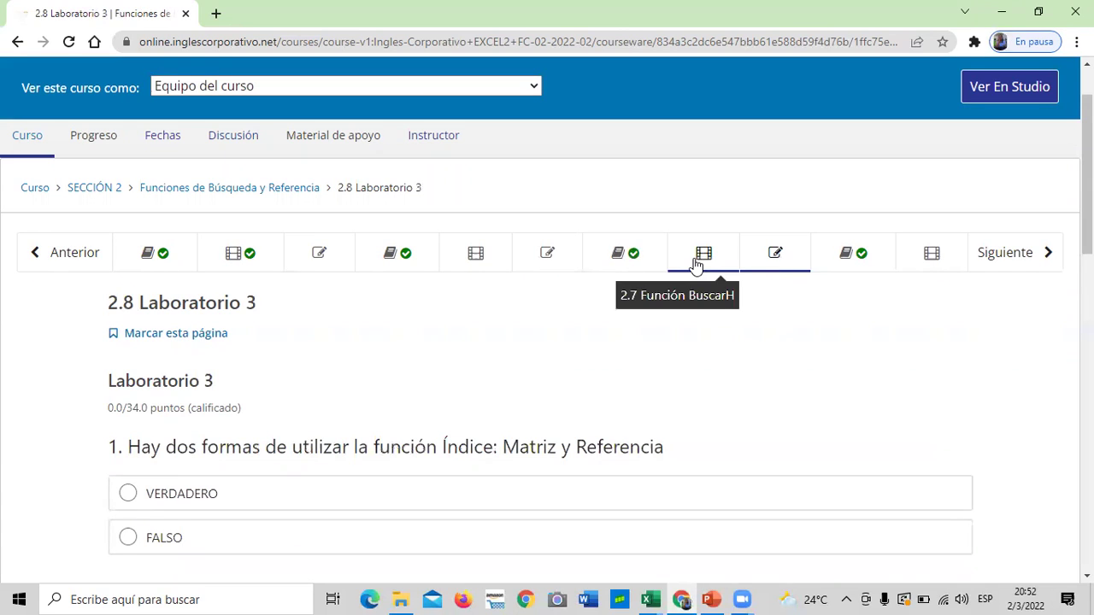
click(844, 263)
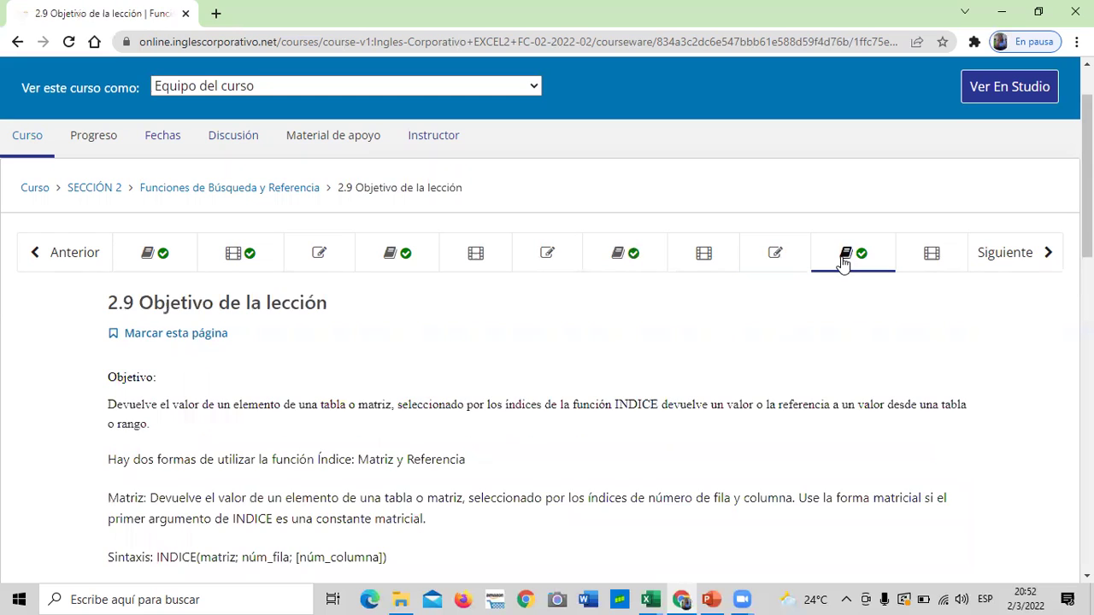
click(776, 254)
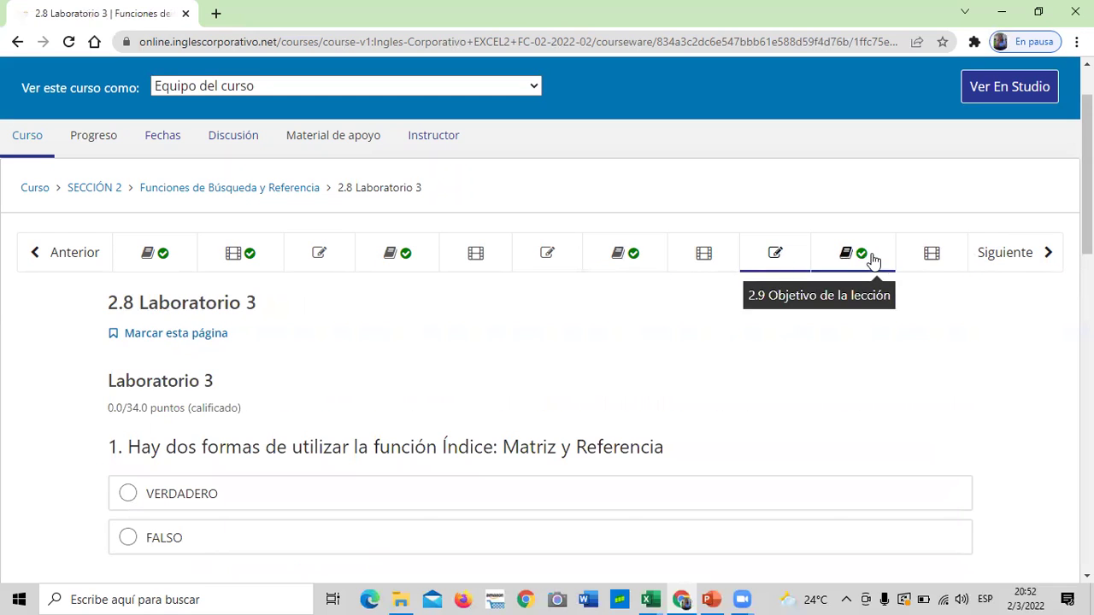
- Return to 2.2 Laboratorio 1 and examine each question and its answer options on the SI function
click(341, 254)
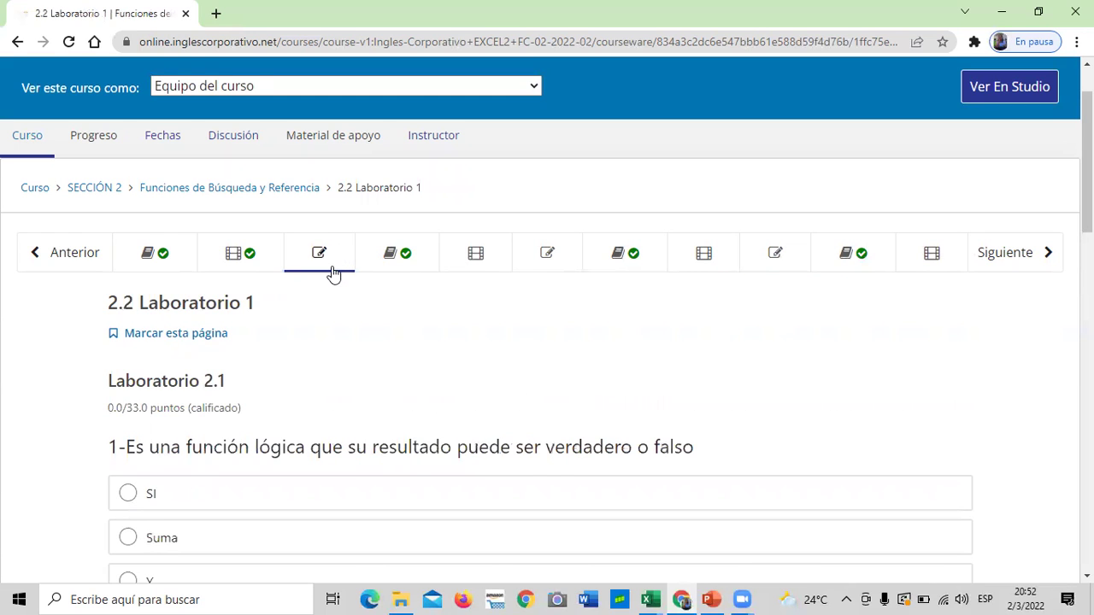
scroll(433, 333, down, 5)
scroll(433, 340, down, 1)
scroll(432, 340, down, 5)
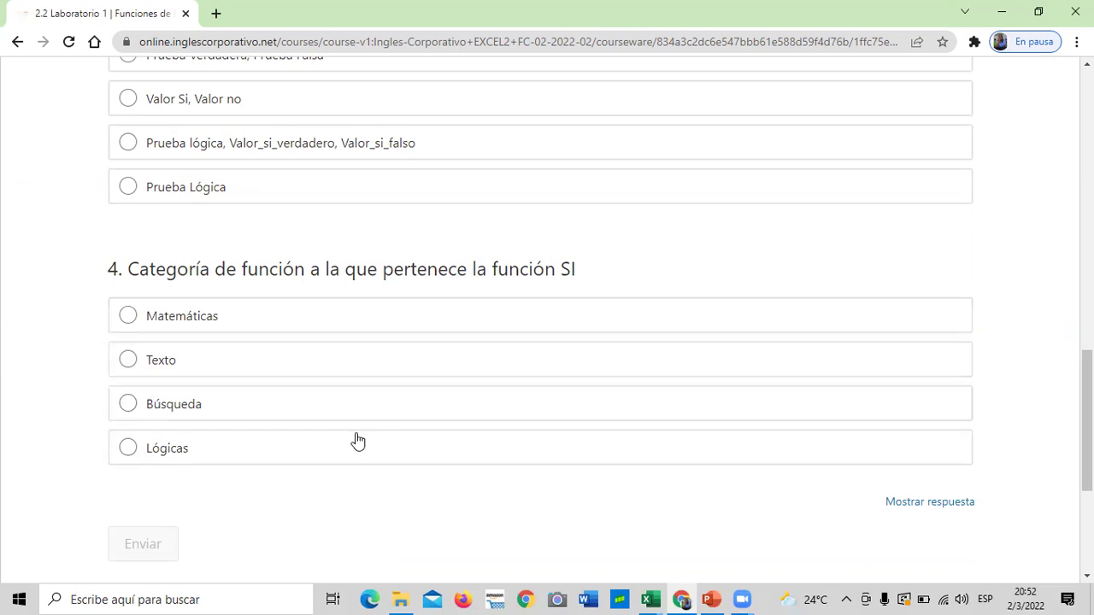
scroll(341, 502, up, 12)
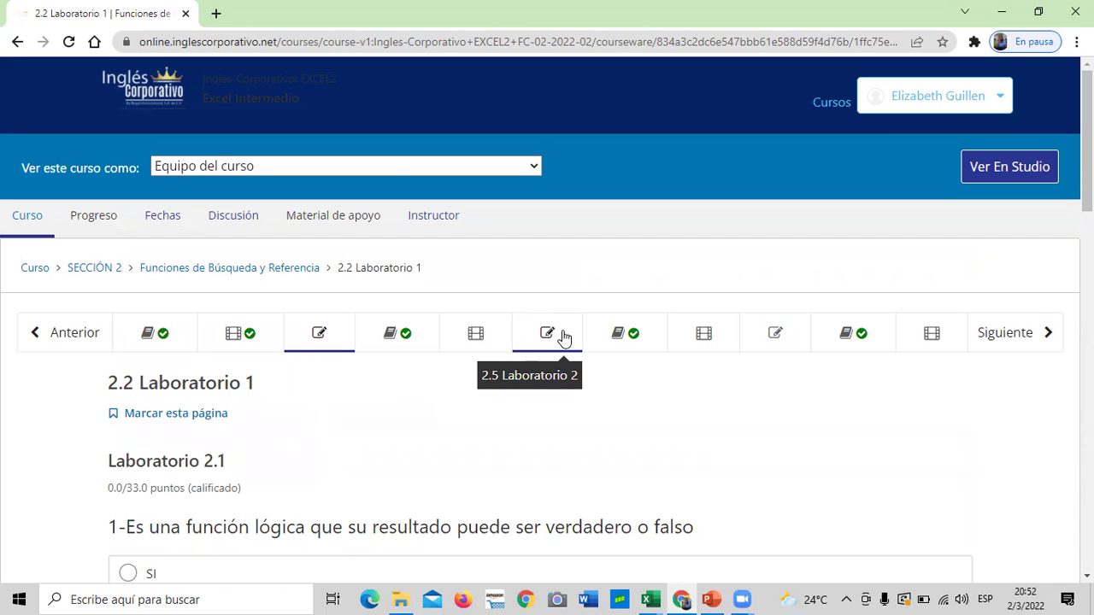
scroll(479, 351, down, 2)
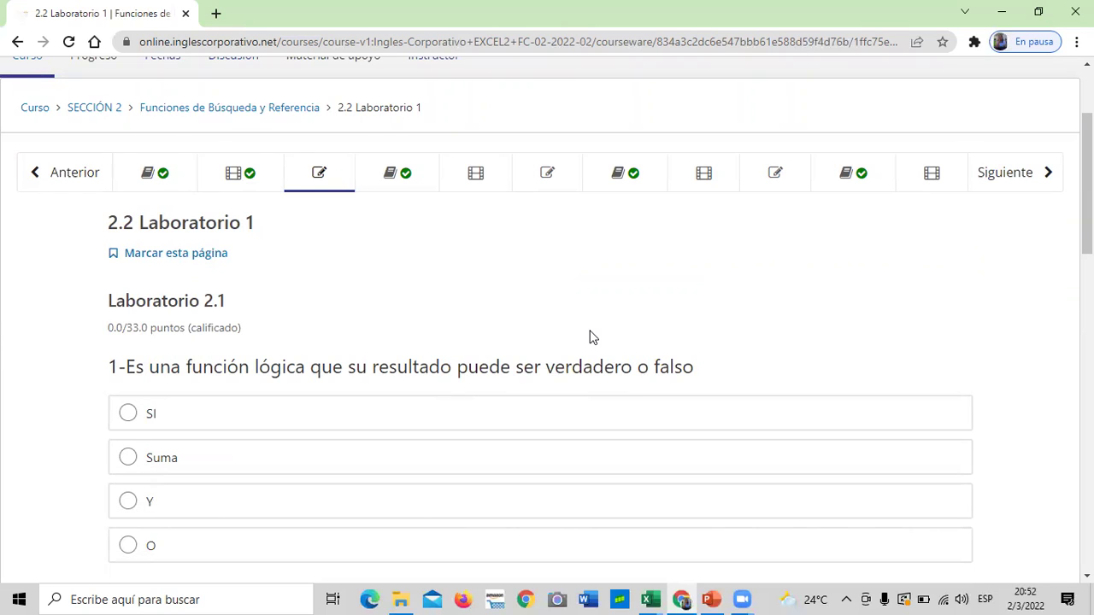
scroll(589, 334, down, 1)
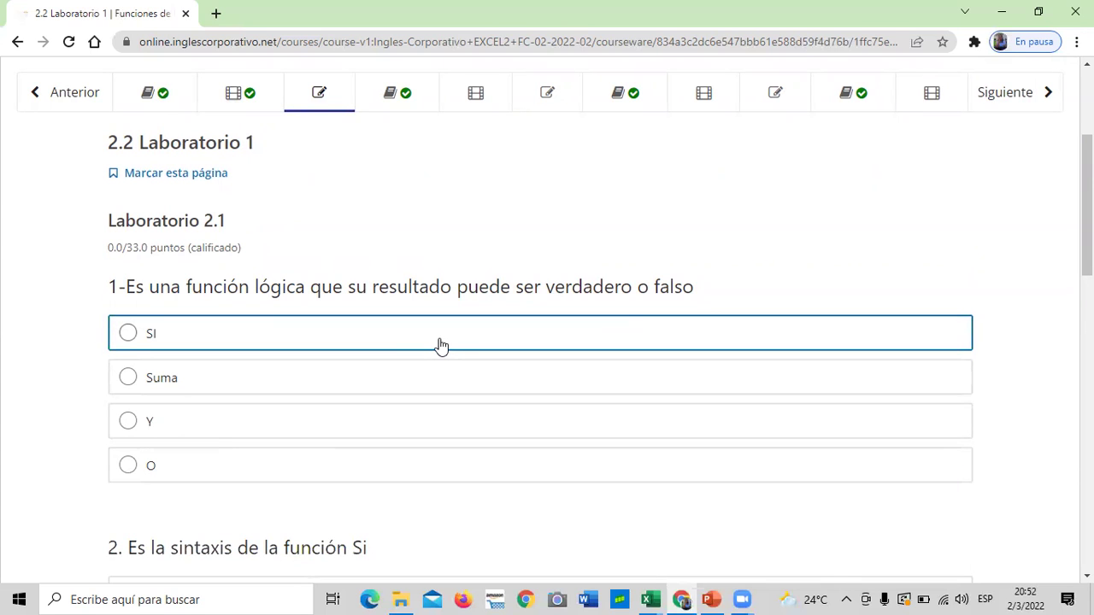
scroll(440, 345, down, 2)
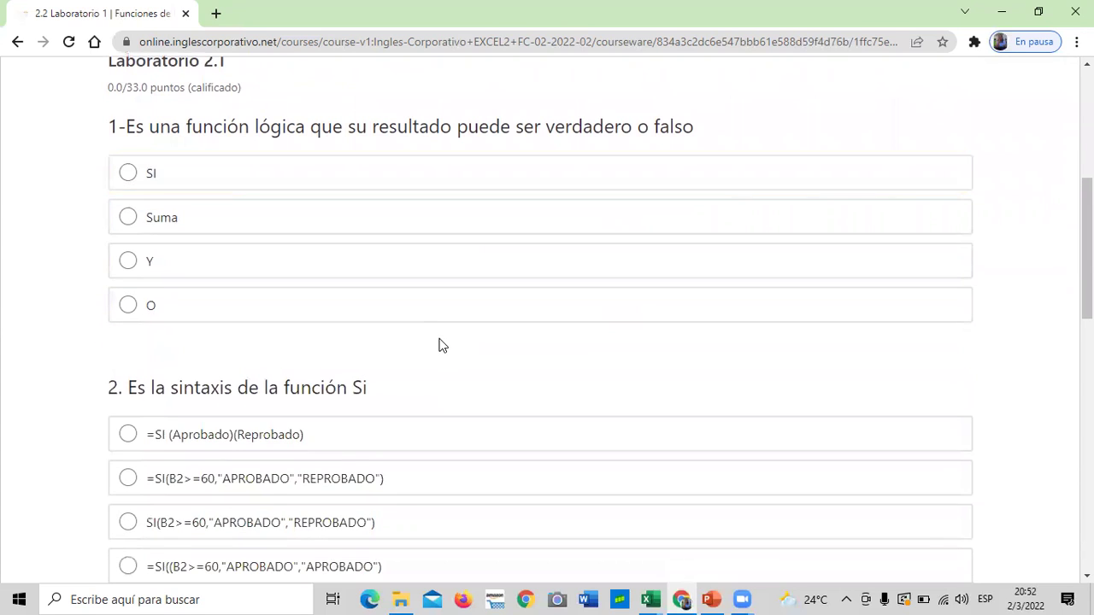
scroll(440, 344, down, 1)
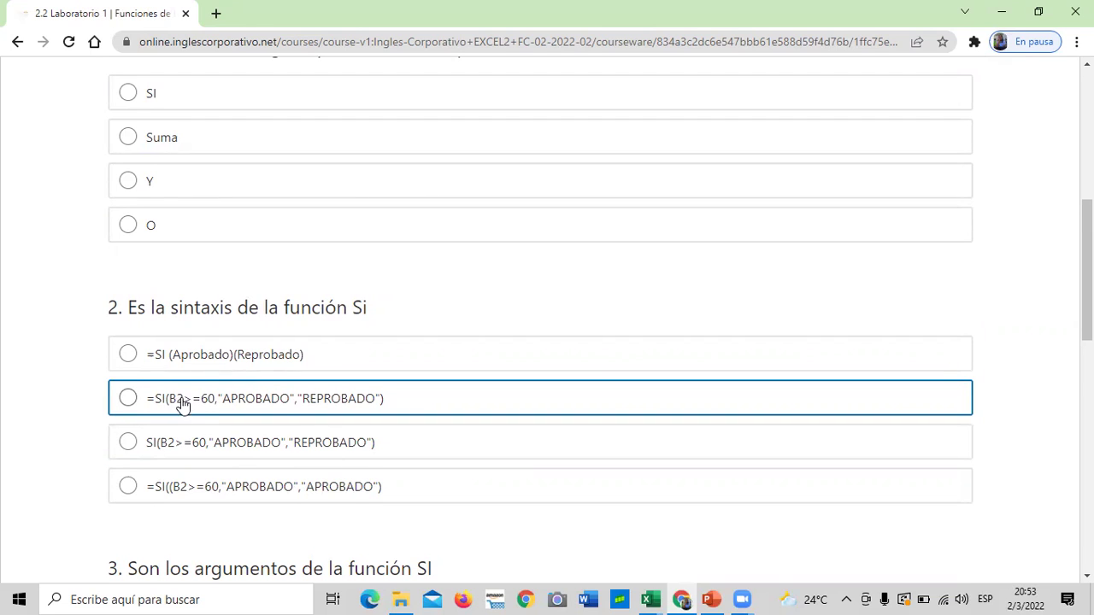
scroll(500, 405, down, 1)
scroll(500, 405, down, 3)
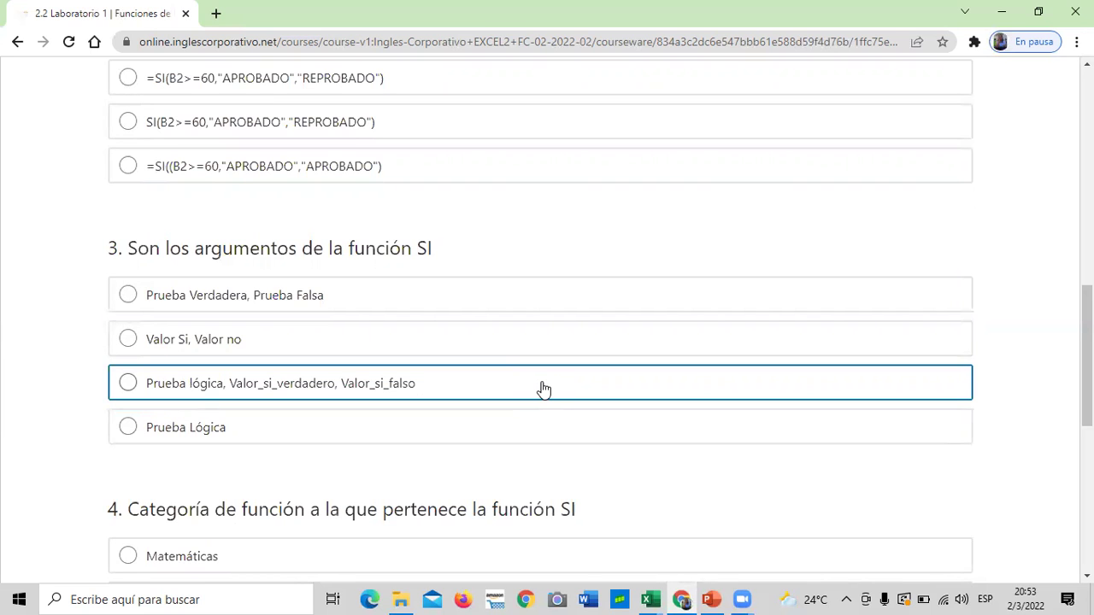
scroll(544, 389, down, 3)
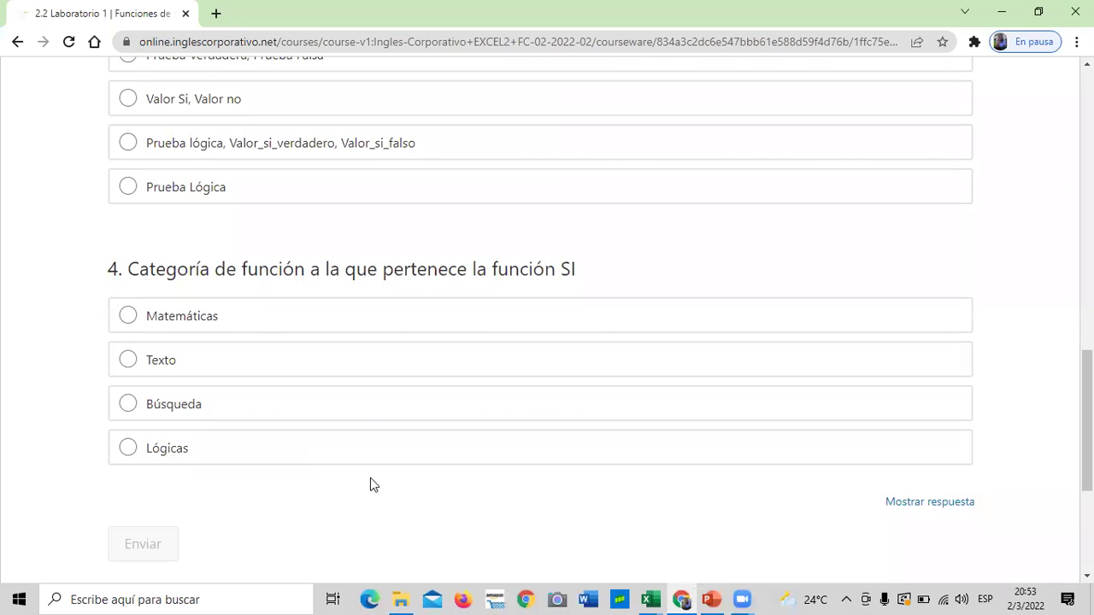
scroll(370, 485, up, 5)
scroll(371, 484, up, 5)
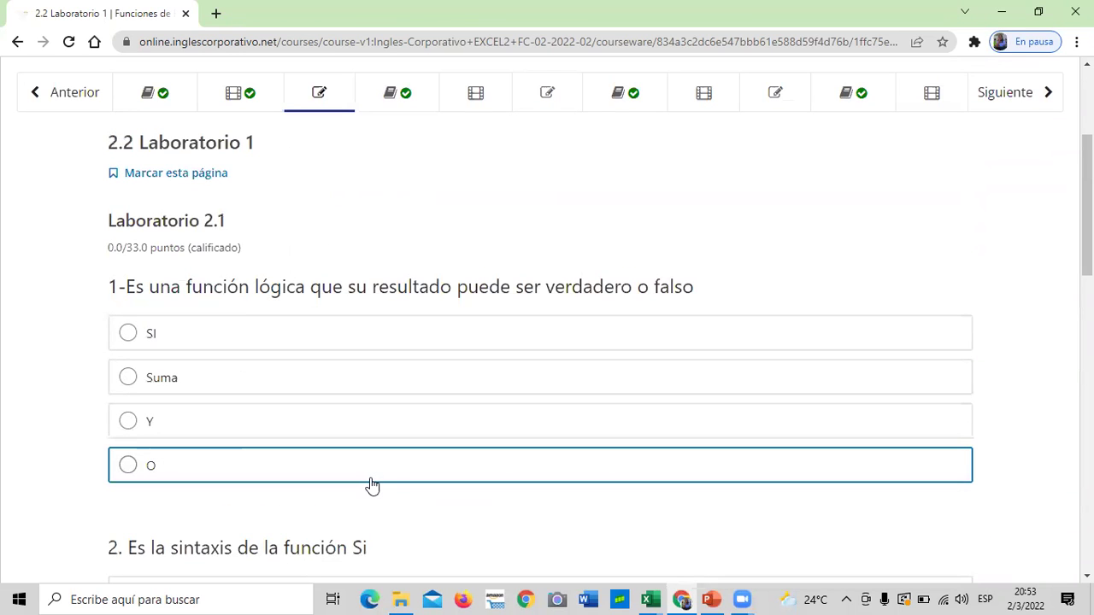
scroll(371, 486, up, 3)
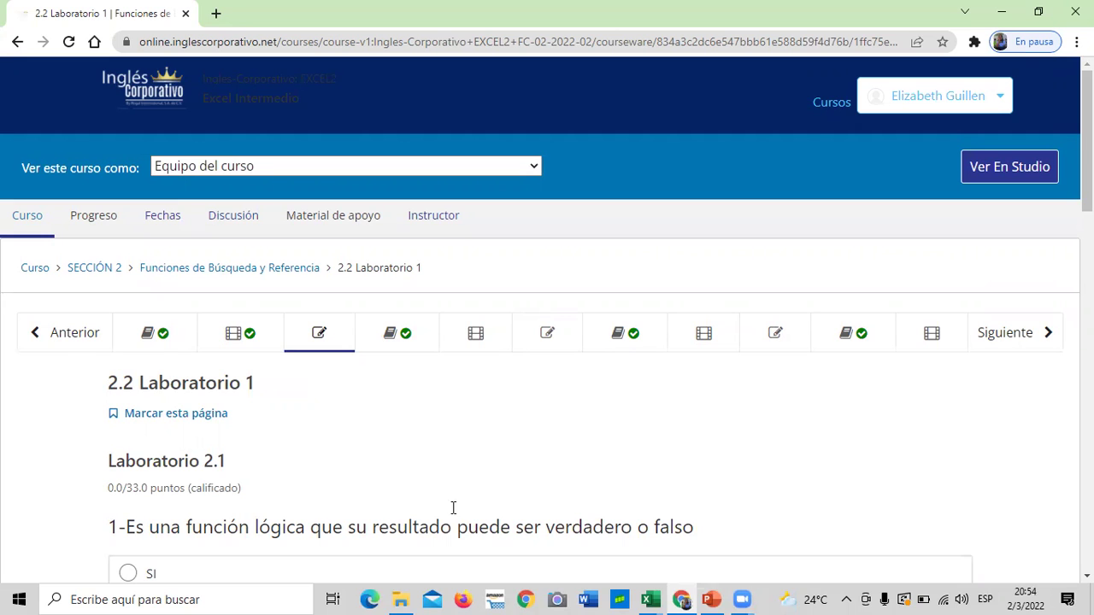
- Open 2.5 Laboratorio 2 and review its questions on the lookup functions BuscarV and BuscarH
click(550, 331)
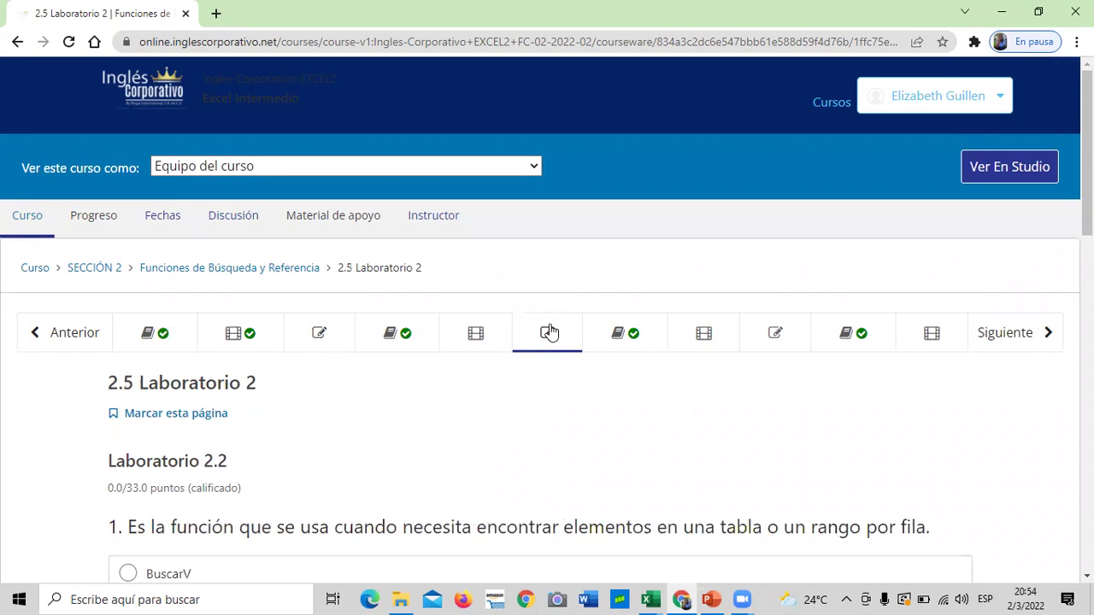
scroll(540, 443, down, 10)
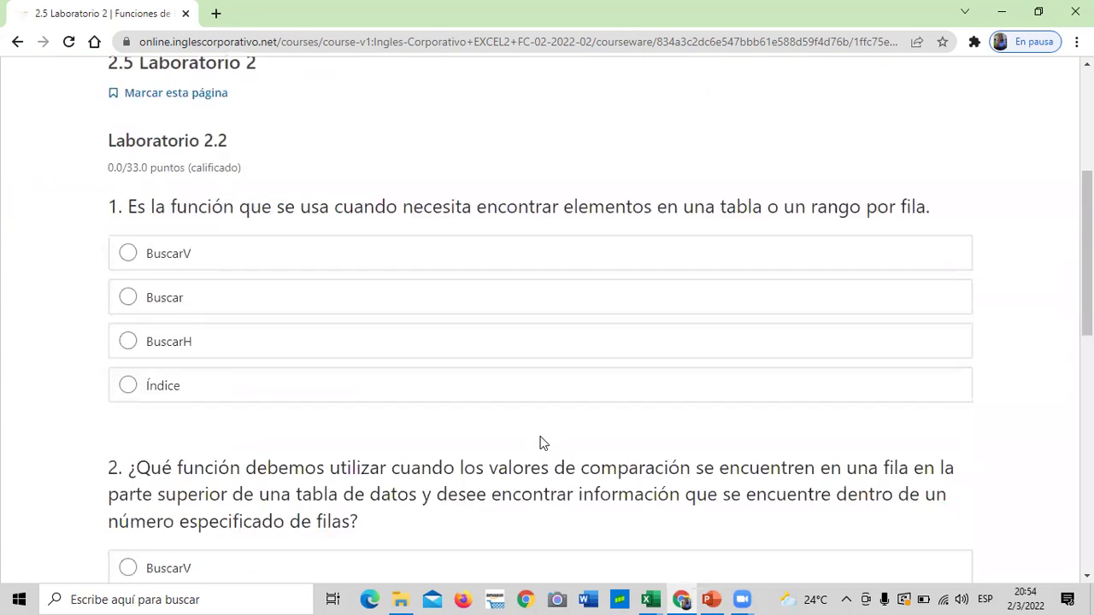
scroll(540, 443, down, 2)
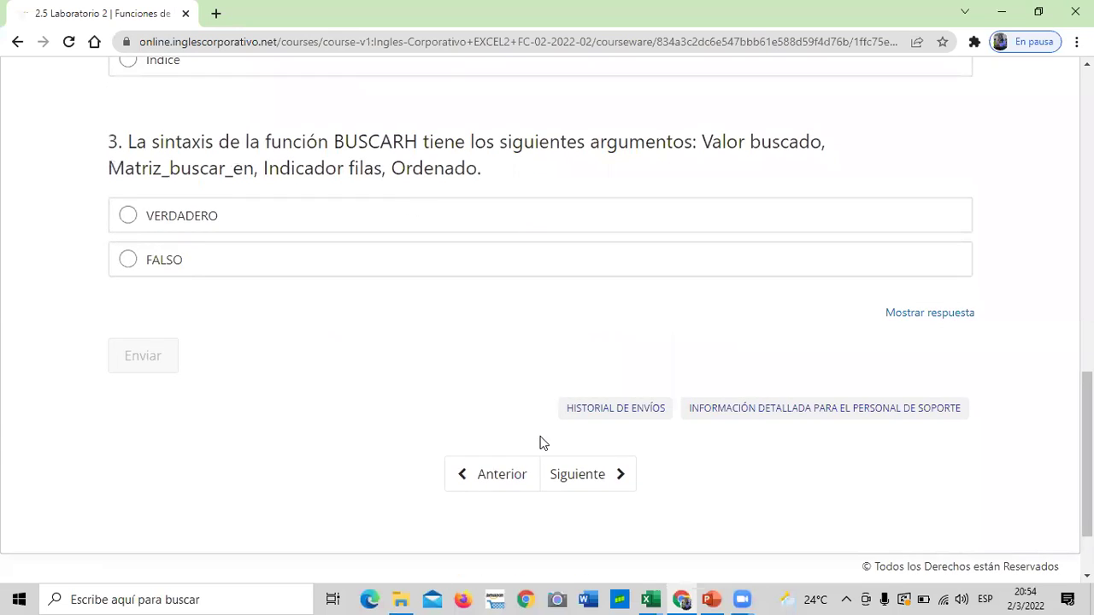
scroll(541, 442, up, 10)
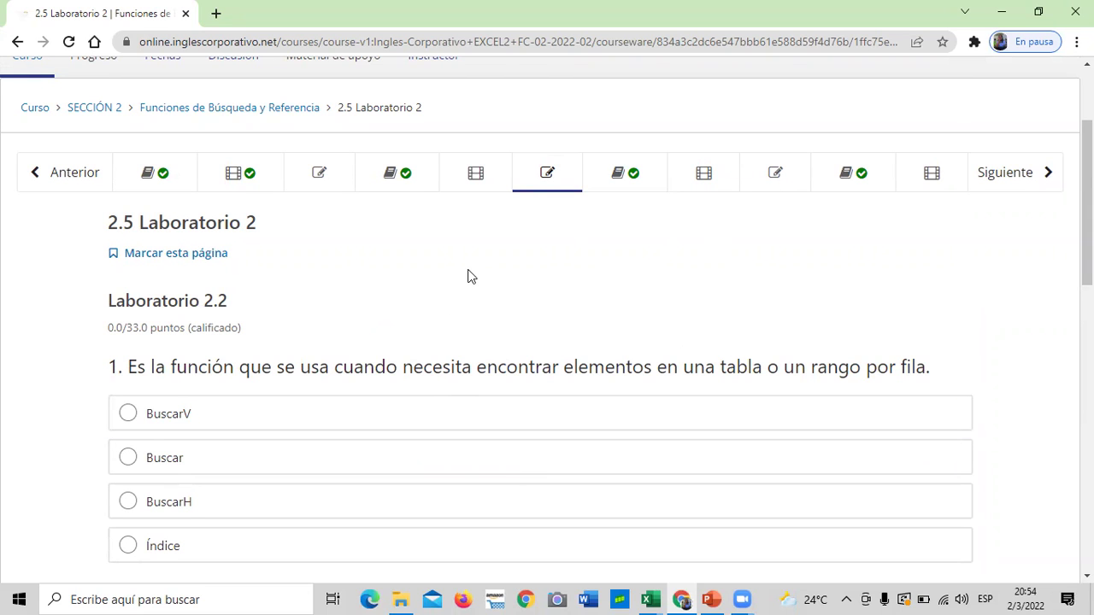
scroll(471, 259, up, 2)
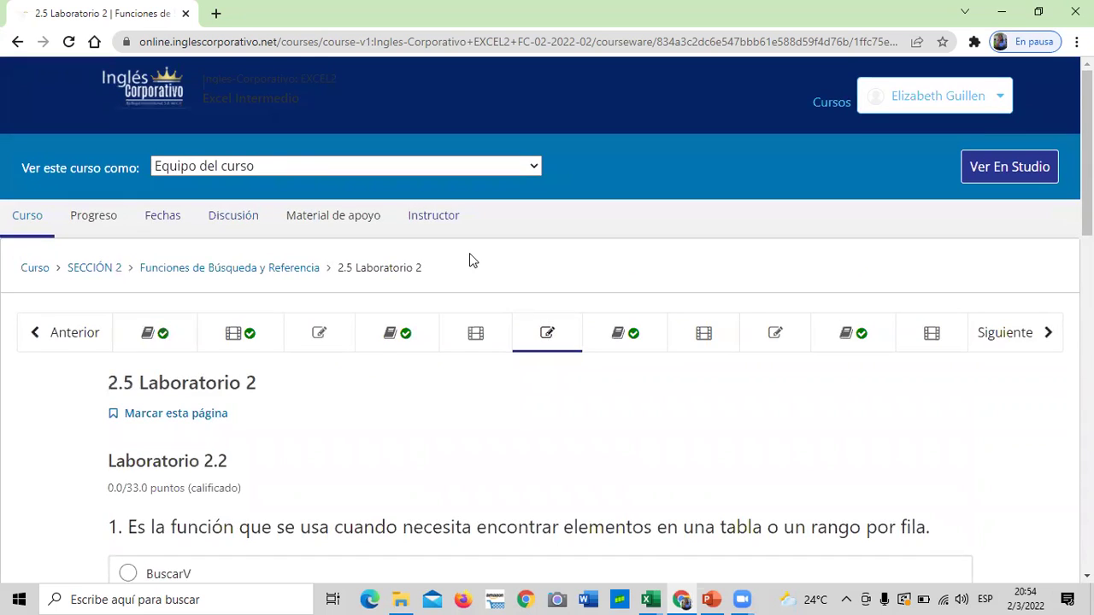
- Open the course's Material de apoyo, and examine the course information in the Instructor Dashboard
scroll(471, 259, down, 1)
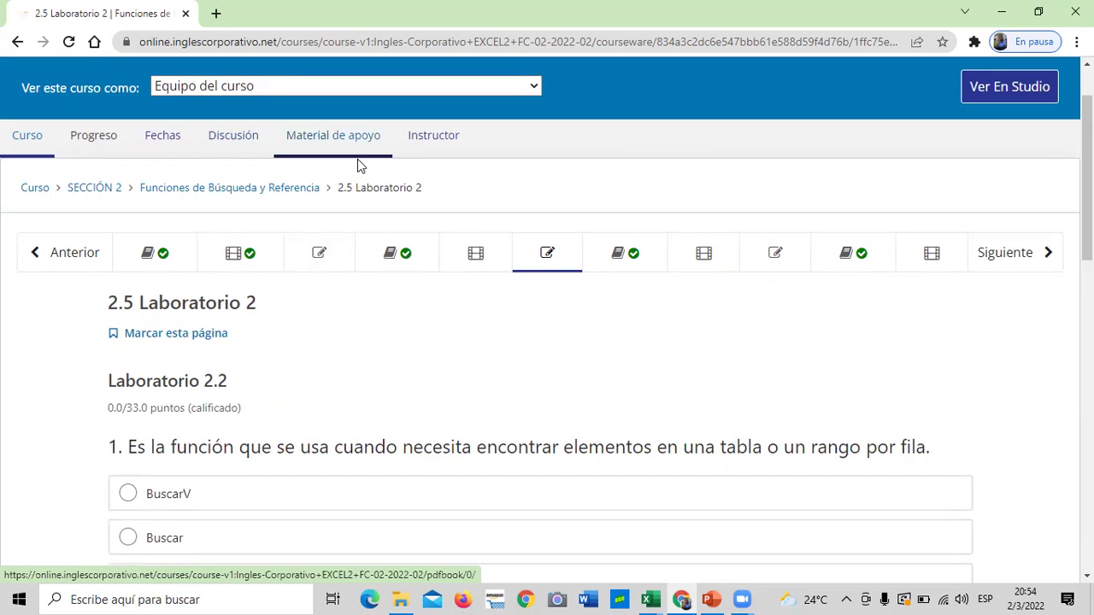
click(339, 141)
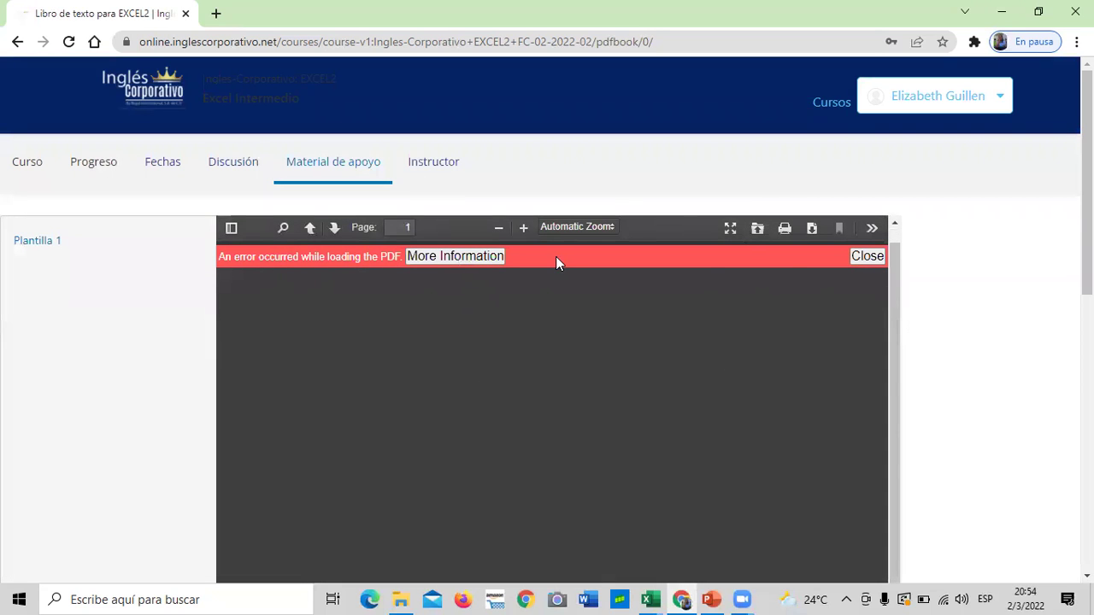
click(442, 167)
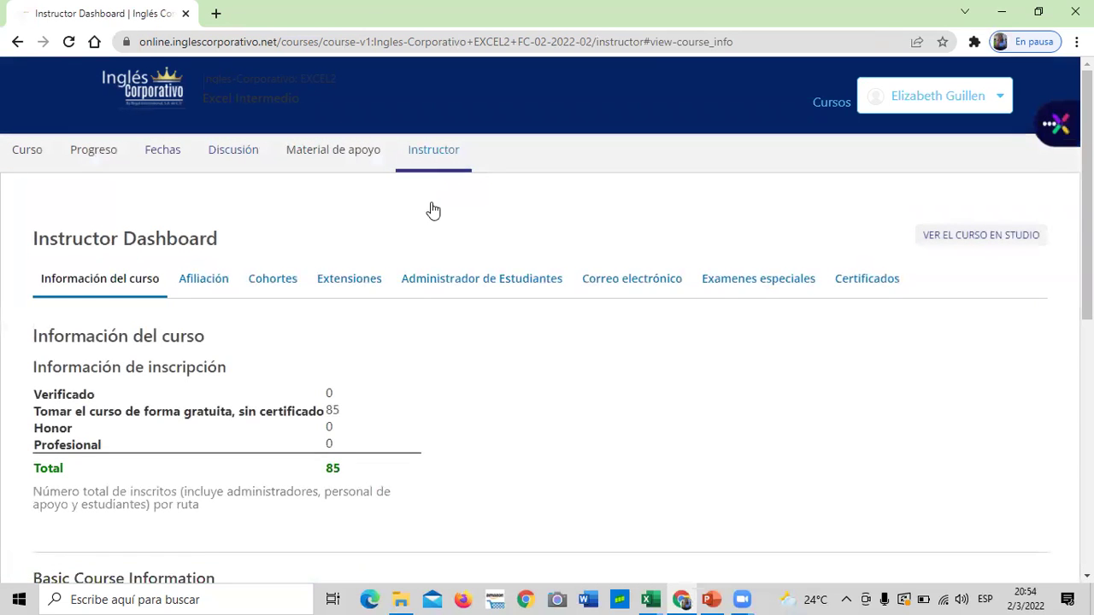
scroll(431, 343, down, 4)
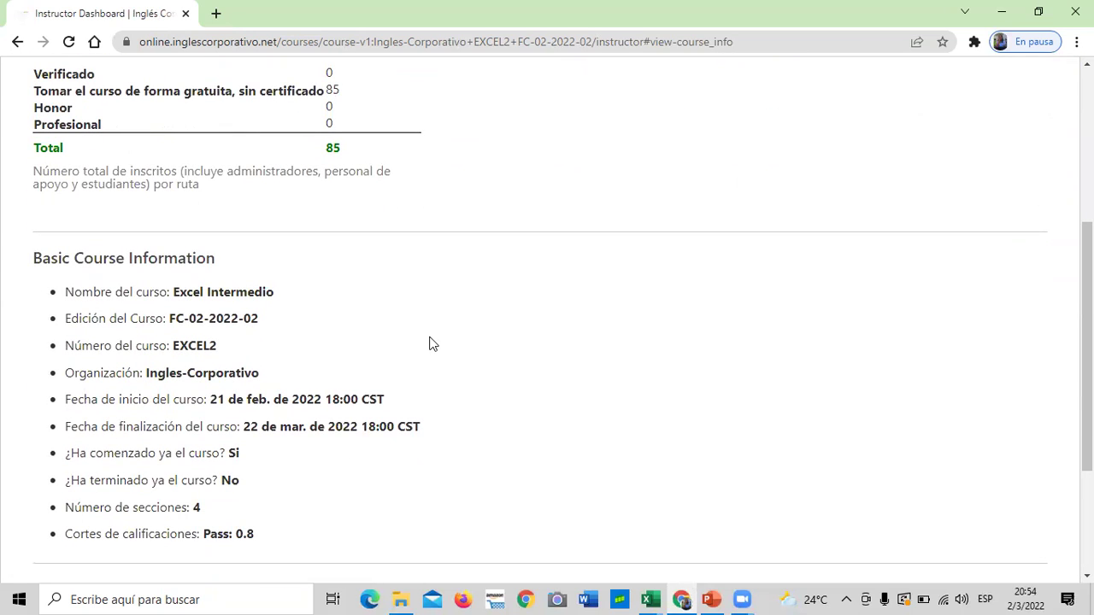
scroll(431, 343, down, 3)
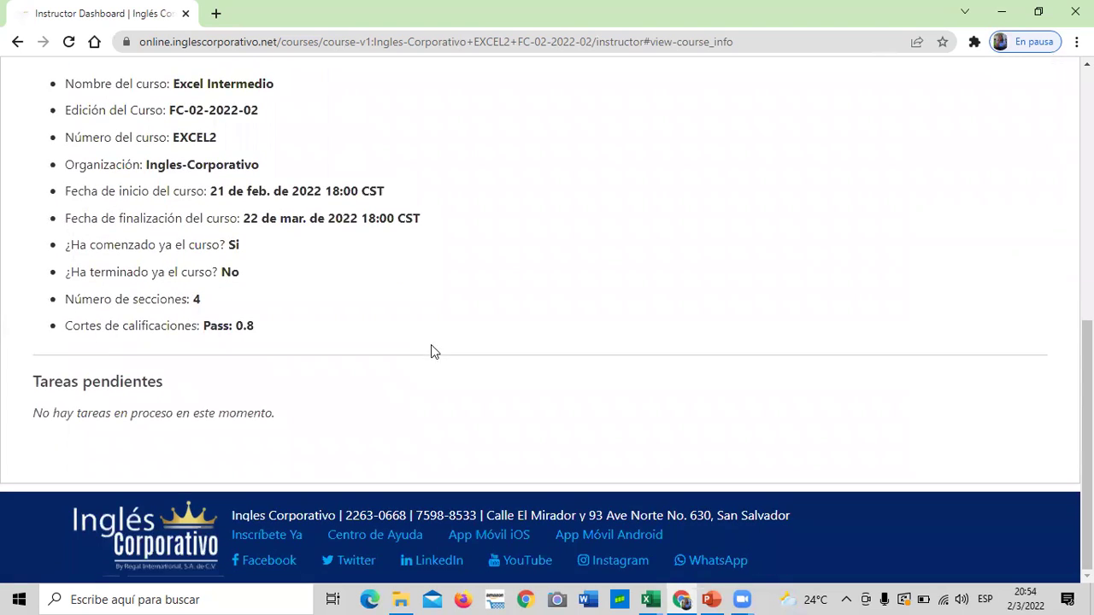
- Leave the Instructor Dashboard and view the course's important dates on the Fechas page
scroll(432, 359, up, 4)
scroll(432, 377, up, 3)
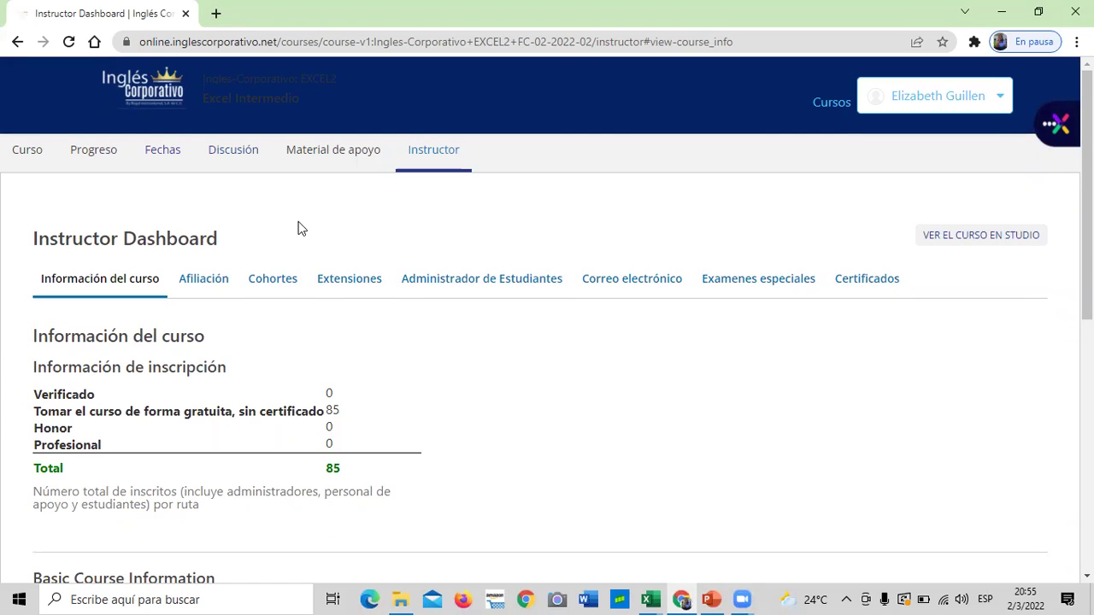
click(161, 152)
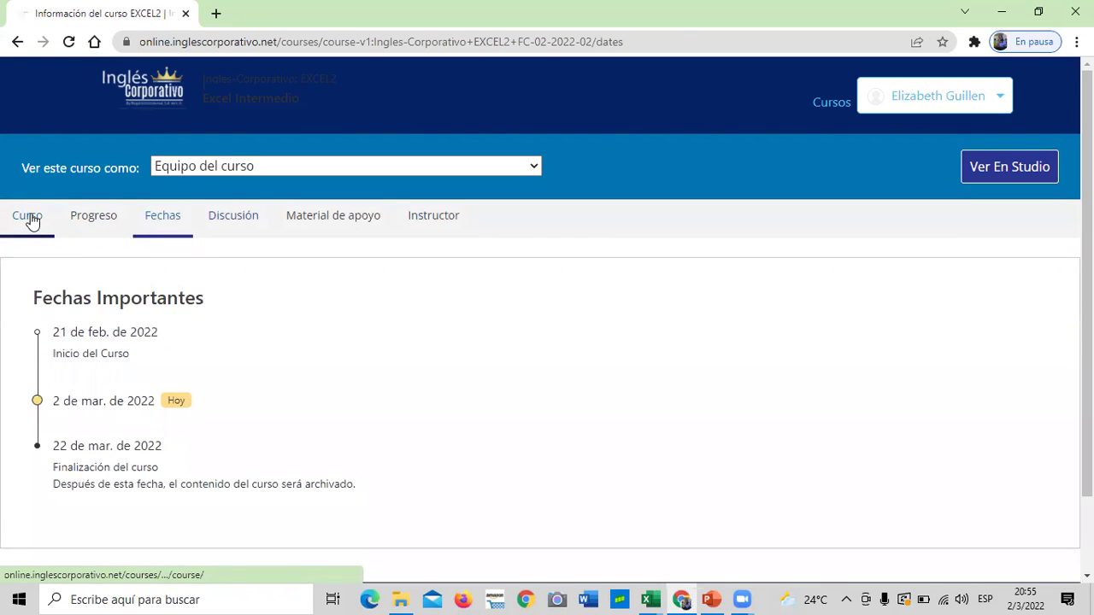
- Open the course's Progreso page and examine the homework and exam scores listed for sections 1 to 4
click(92, 219)
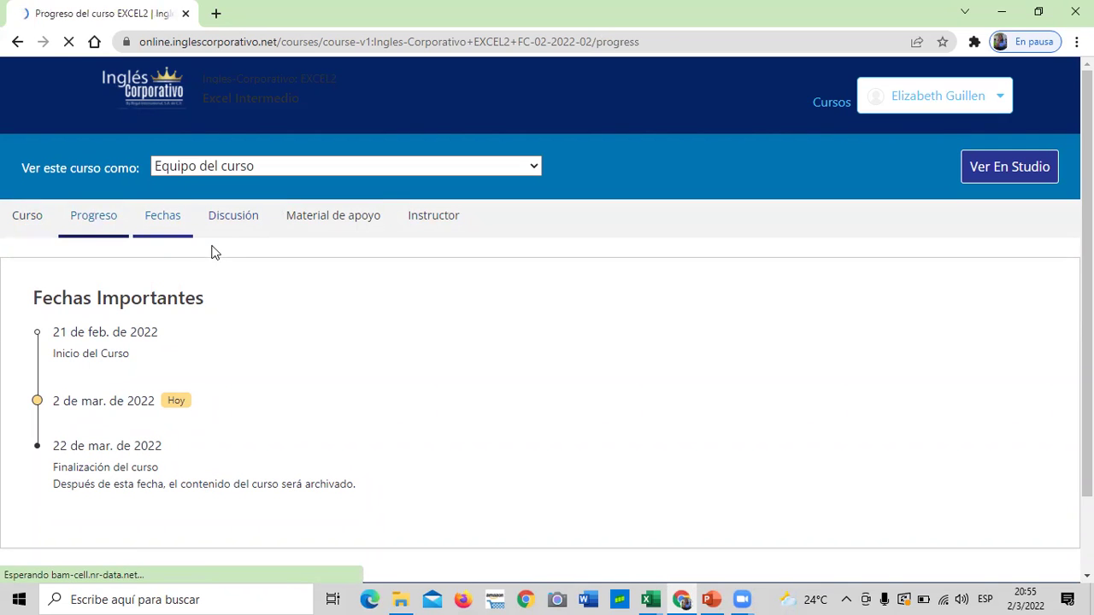
scroll(304, 335, down, 10)
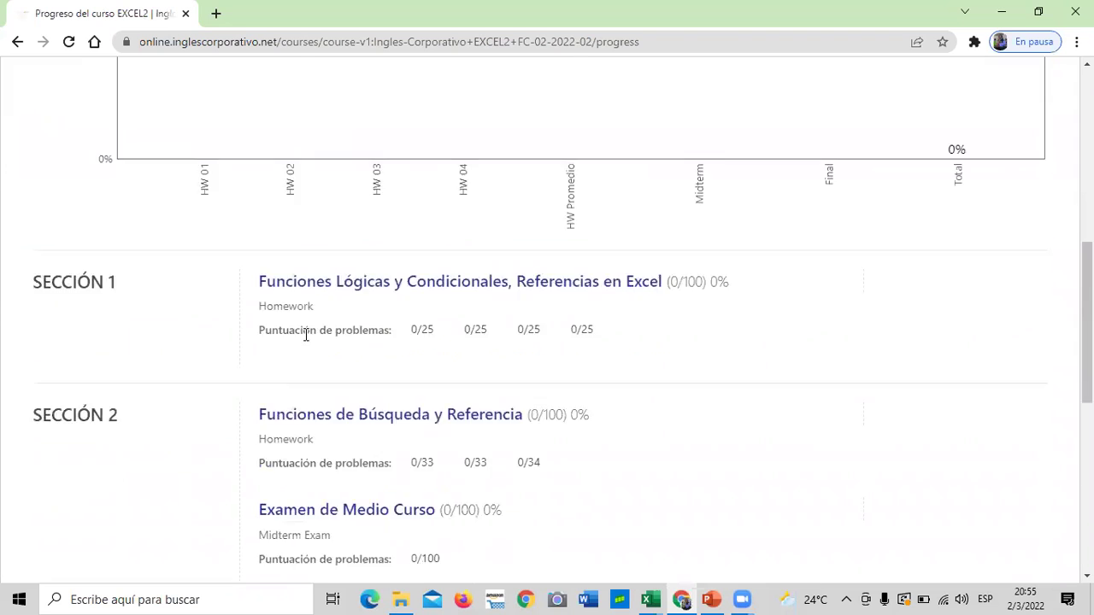
scroll(304, 335, down, 3)
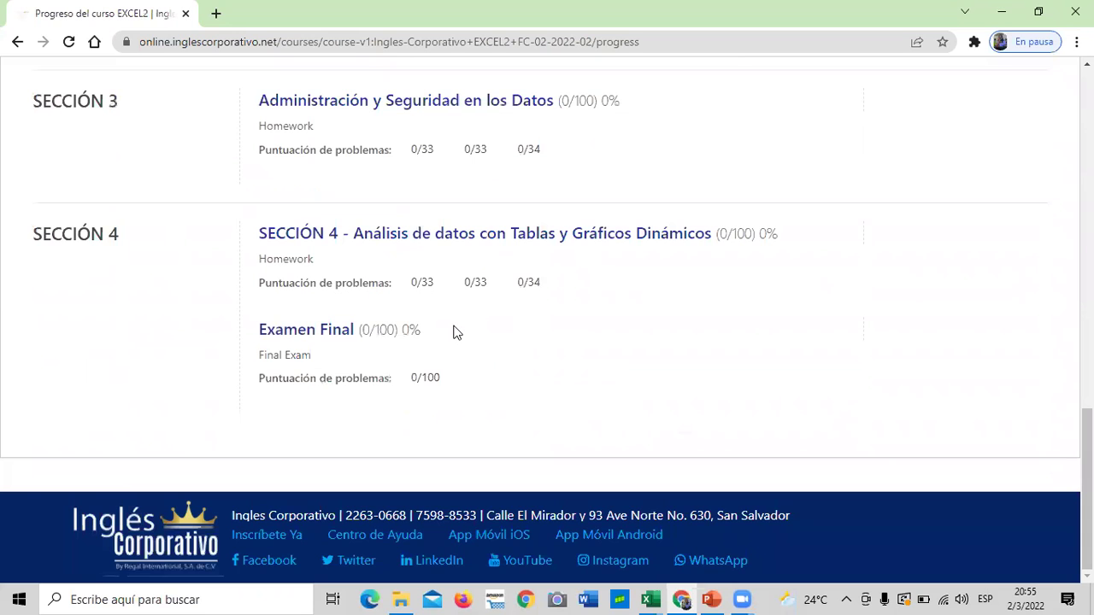
scroll(453, 332, up, 1)
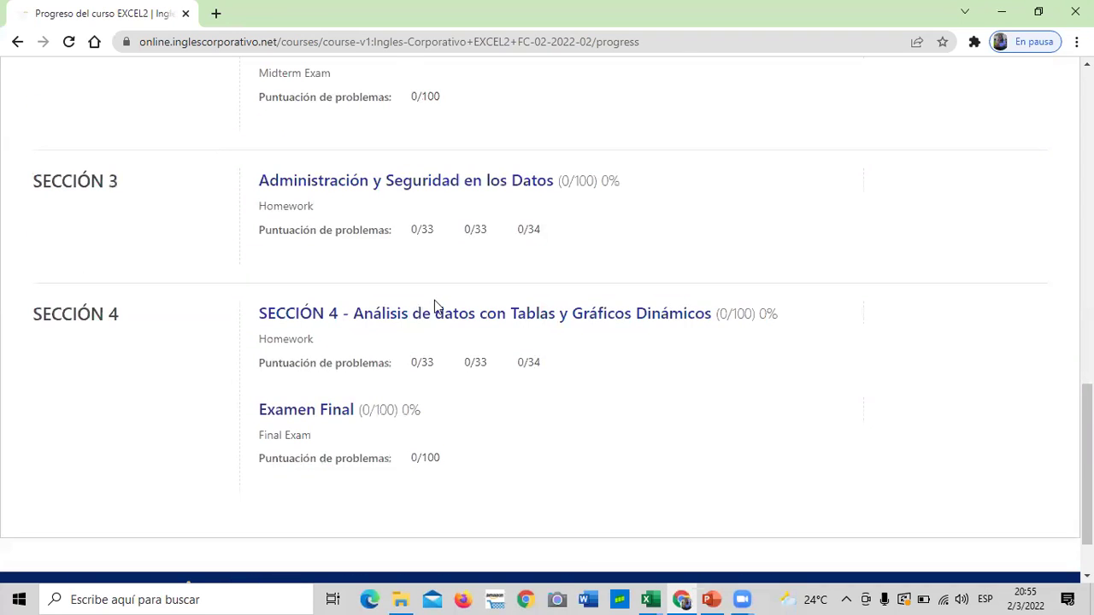
scroll(419, 286, up, 1)
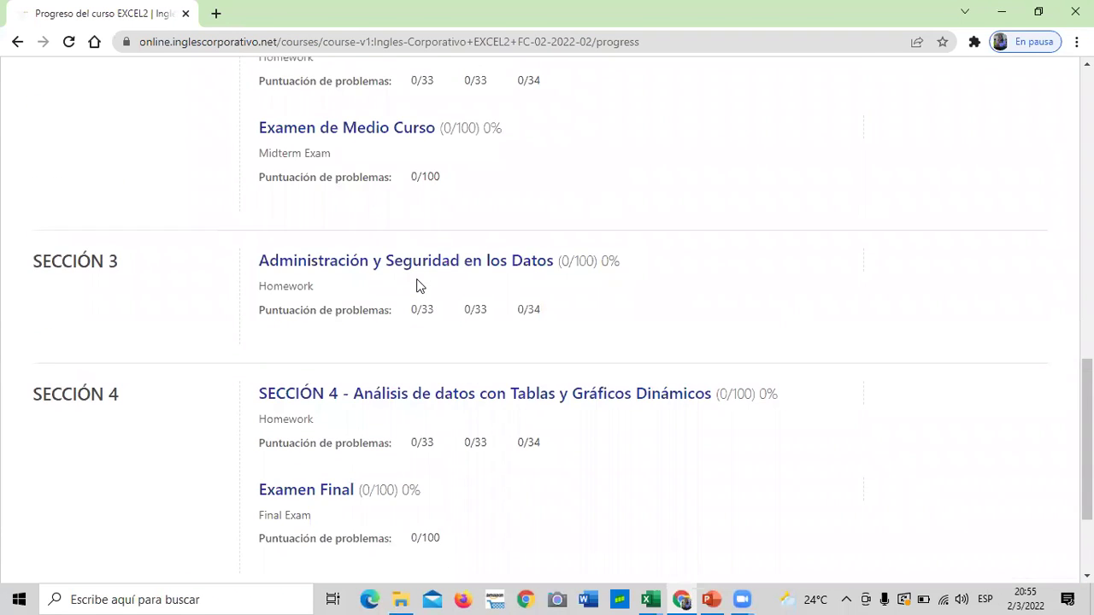
scroll(419, 285, up, 2)
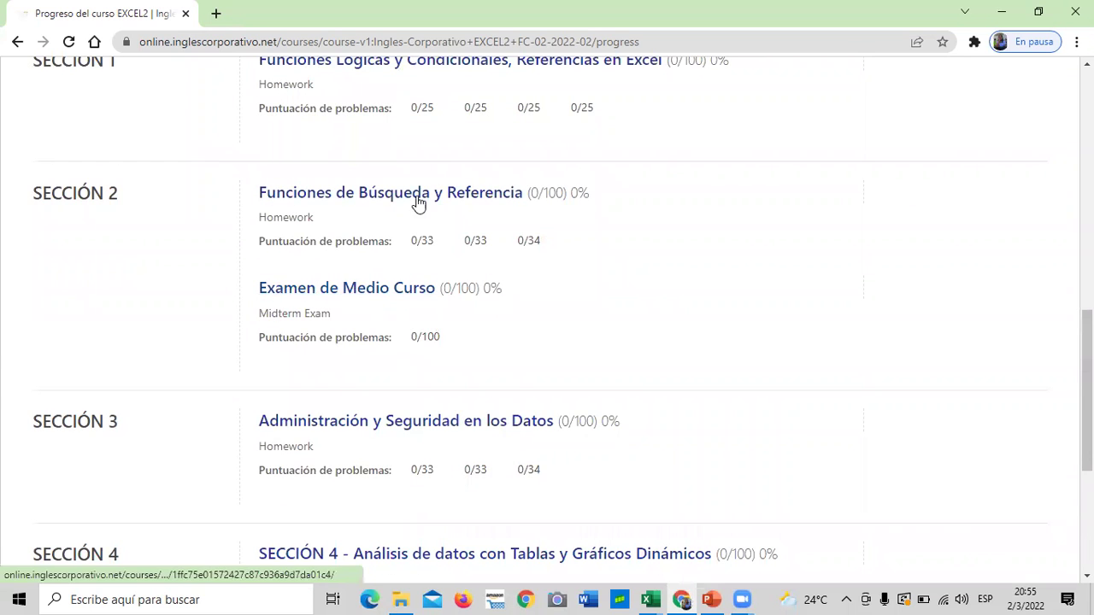
scroll(411, 235, up, 1)
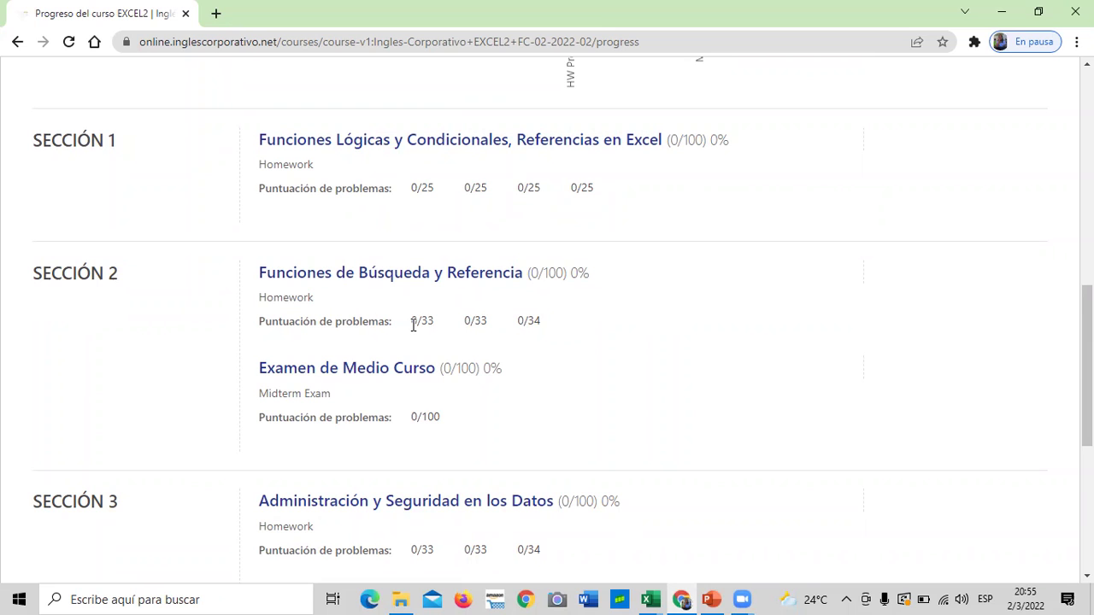
scroll(442, 352, up, 3)
scroll(442, 352, up, 6)
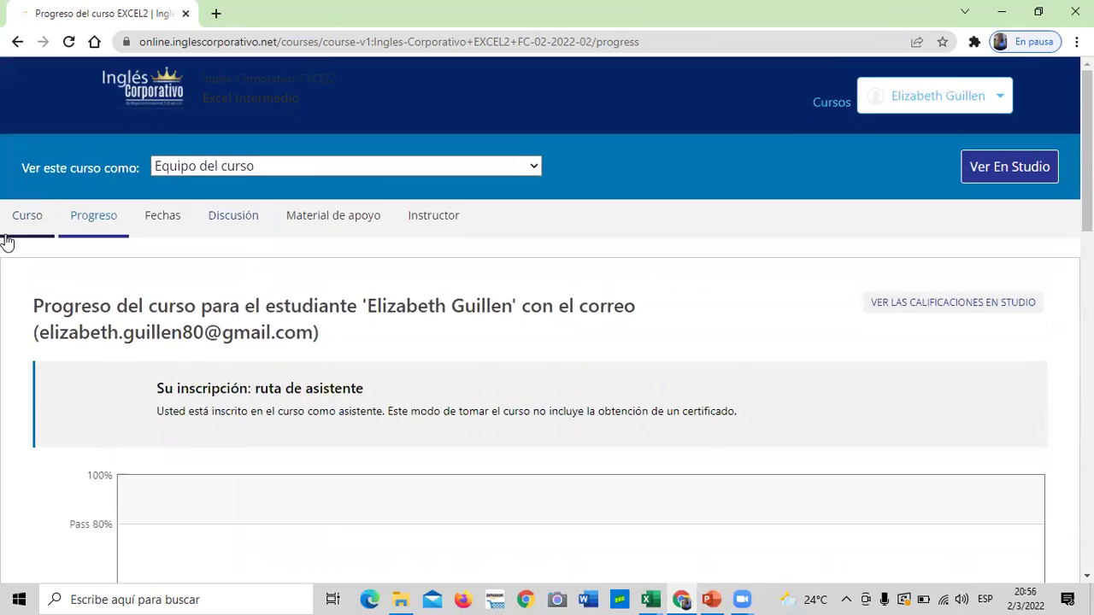
- Go back to the course outline and open 2.5 Laboratorio 2 within section 2's Funciones de Búsqueda y Referencia
click(27, 216)
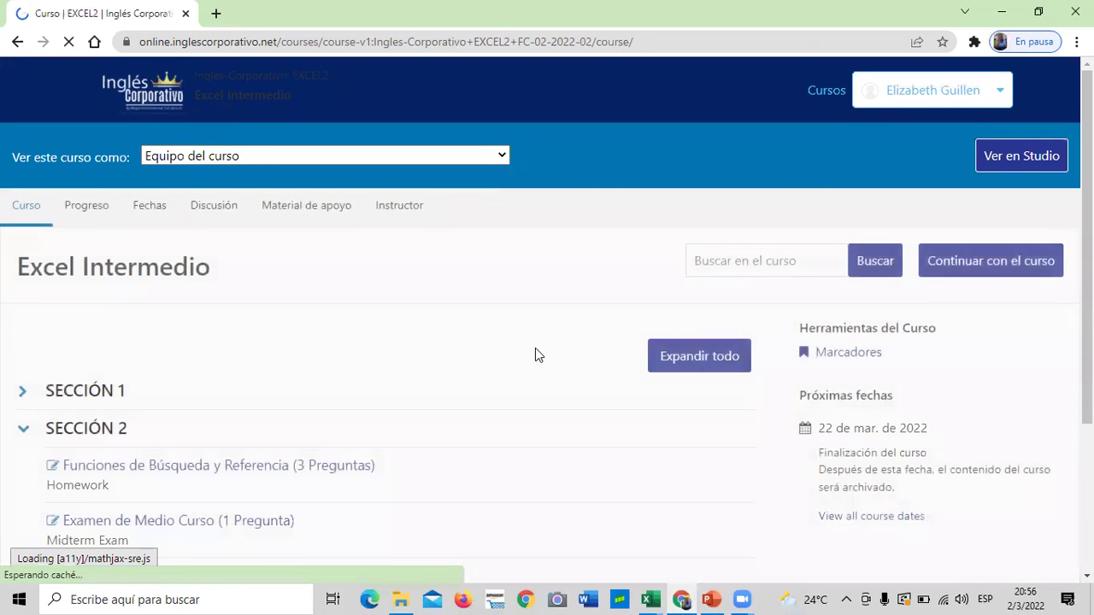
scroll(529, 357, down, 1)
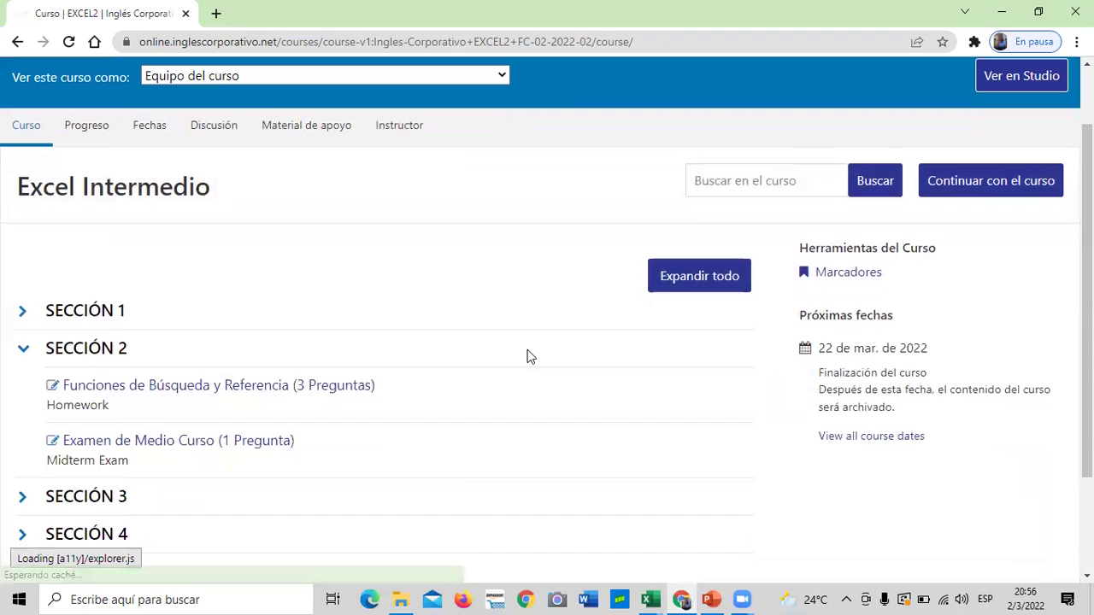
click(195, 391)
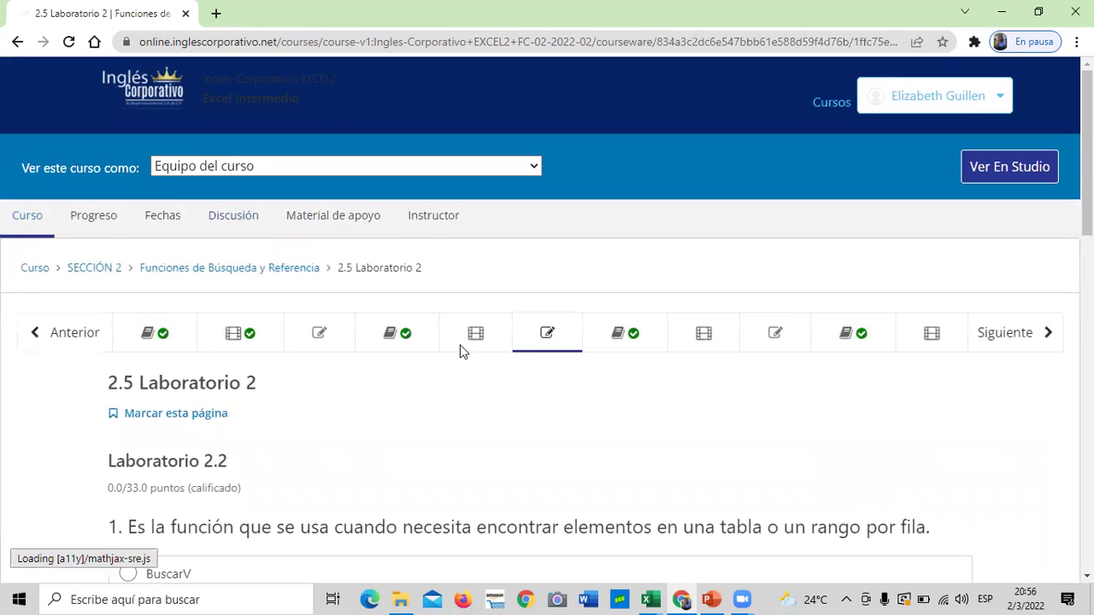
click(550, 341)
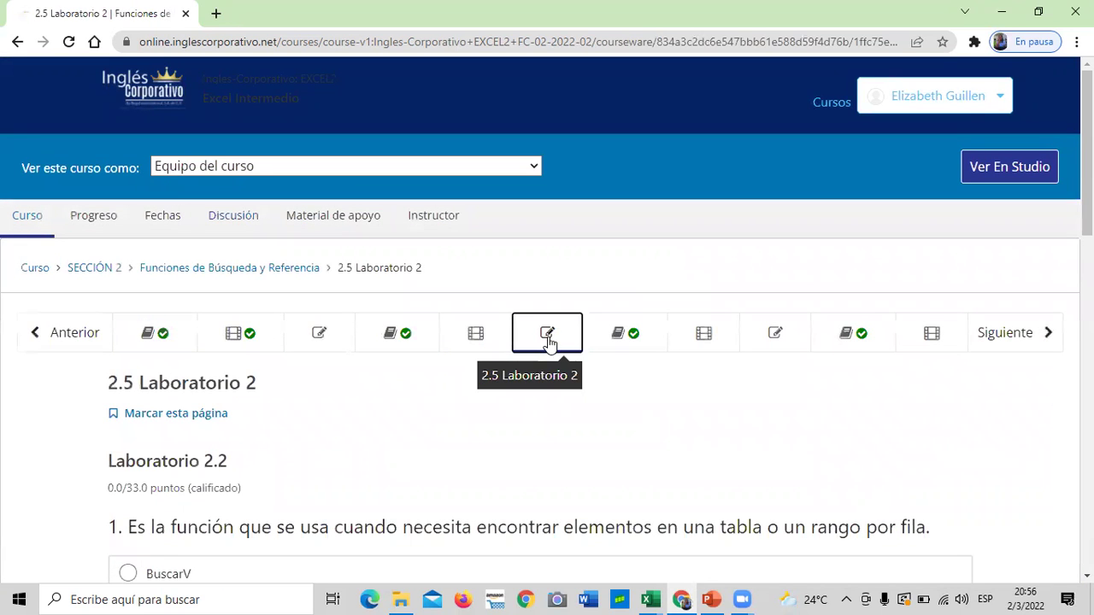
- Read the three questions of Laboratorio 2.2 and their answer options on BuscarV, BuscarH and the BUSCARH syntax
scroll(549, 340, down, 2)
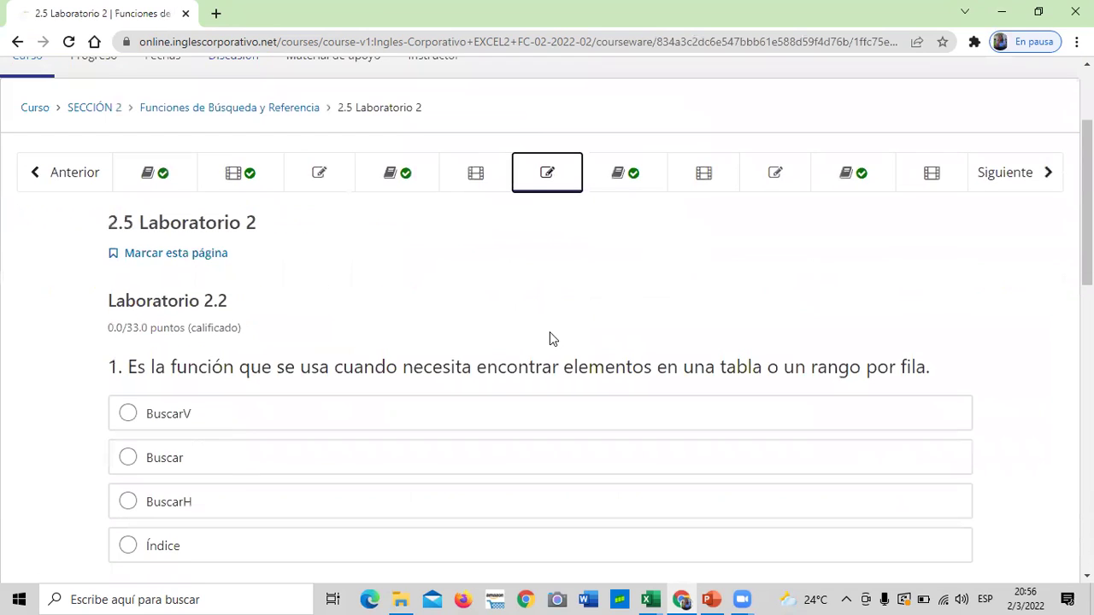
scroll(542, 451, down, 1)
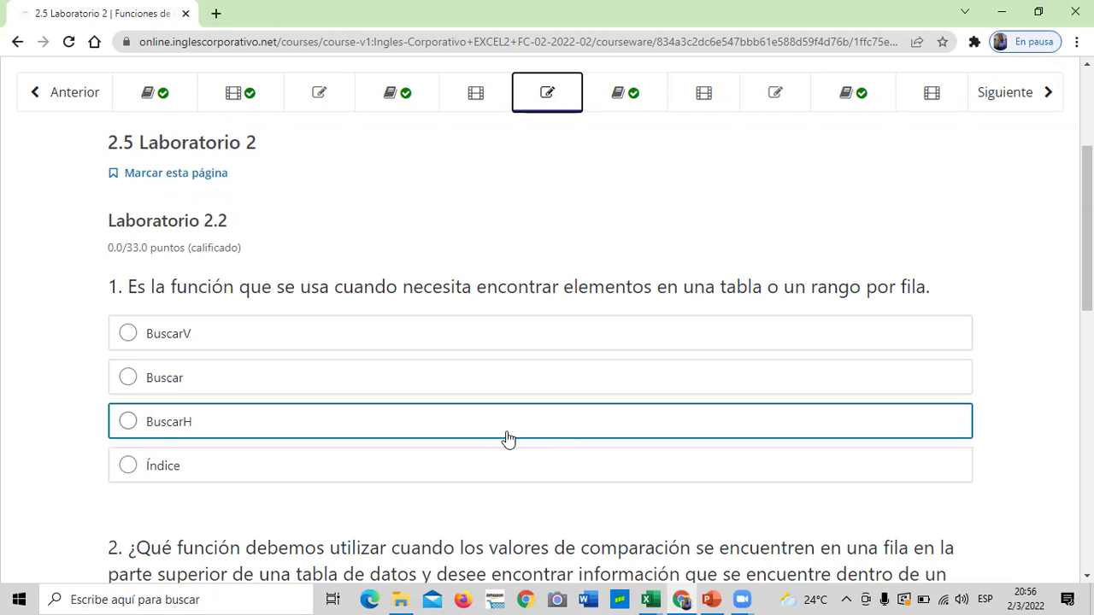
scroll(456, 442, down, 3)
scroll(457, 447, down, 5)
scroll(458, 446, up, 4)
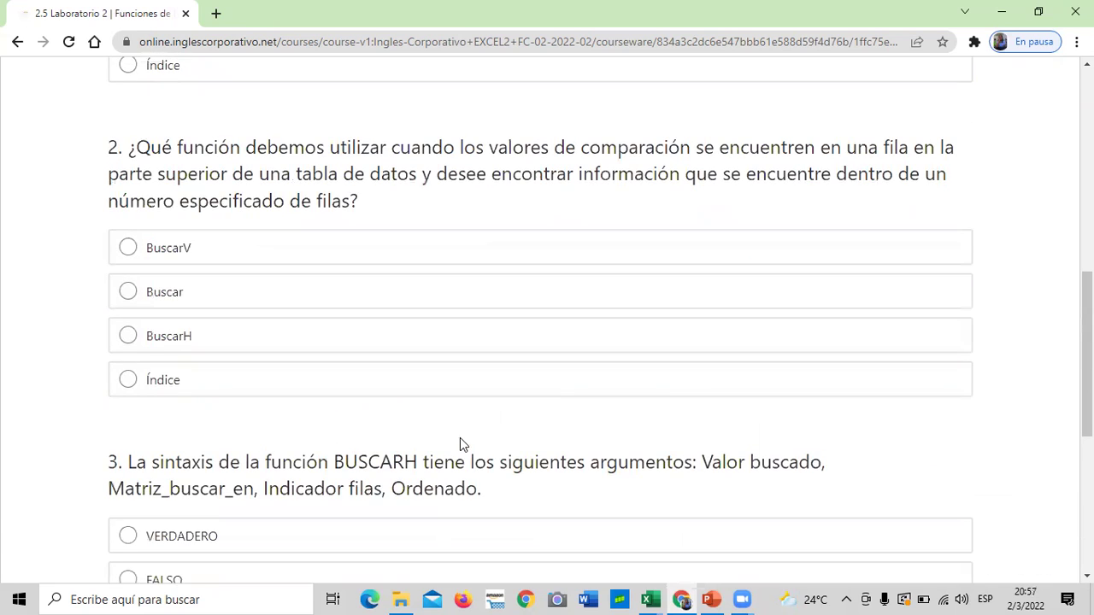
scroll(465, 439, up, 1)
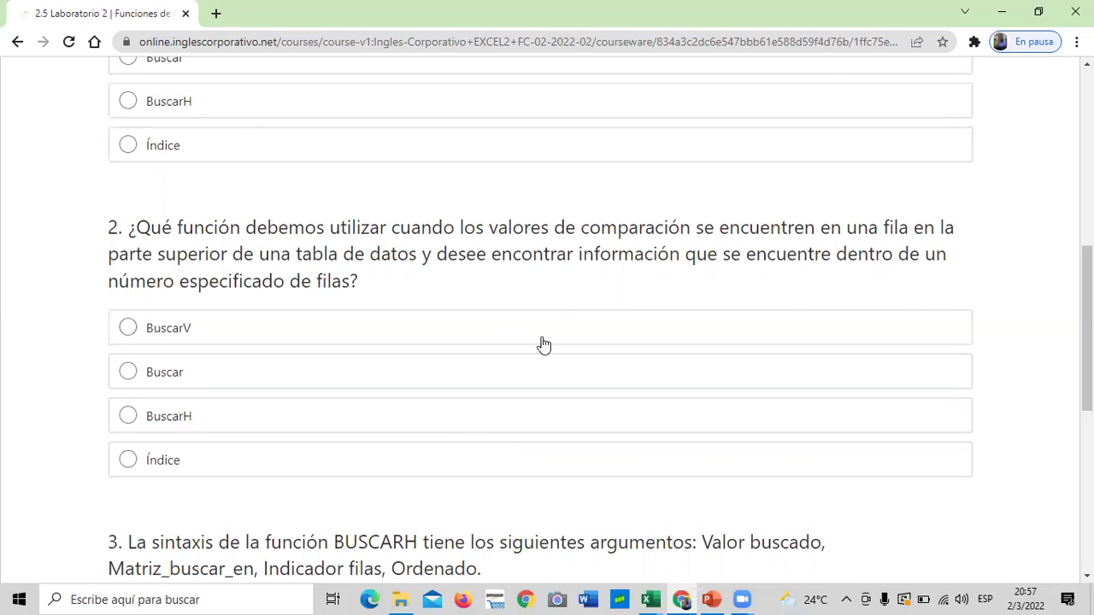
scroll(520, 386, up, 4)
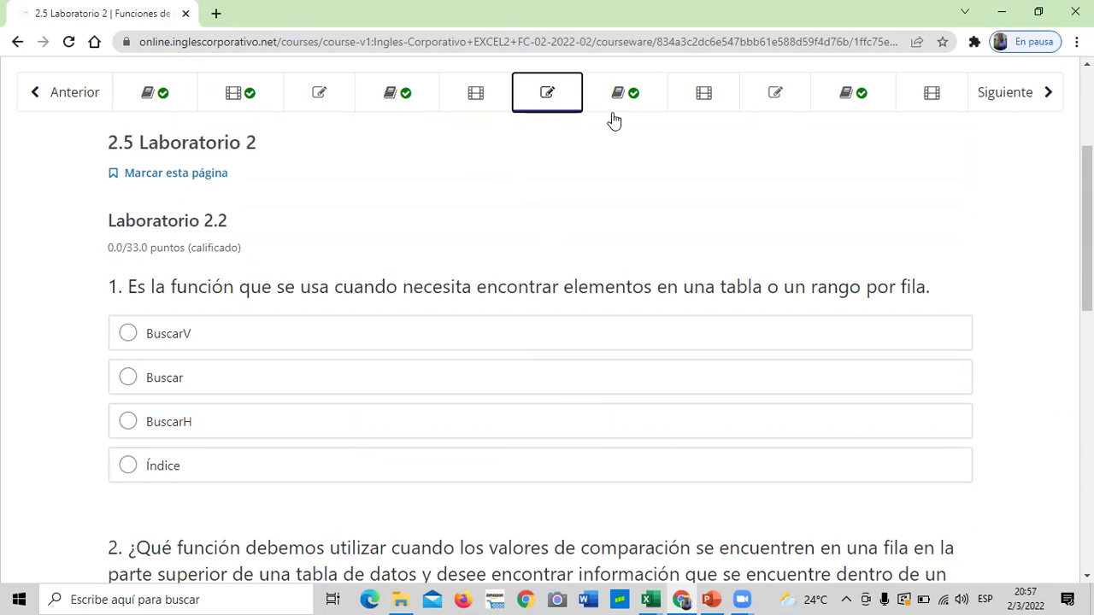
scroll(733, 237, down, 4)
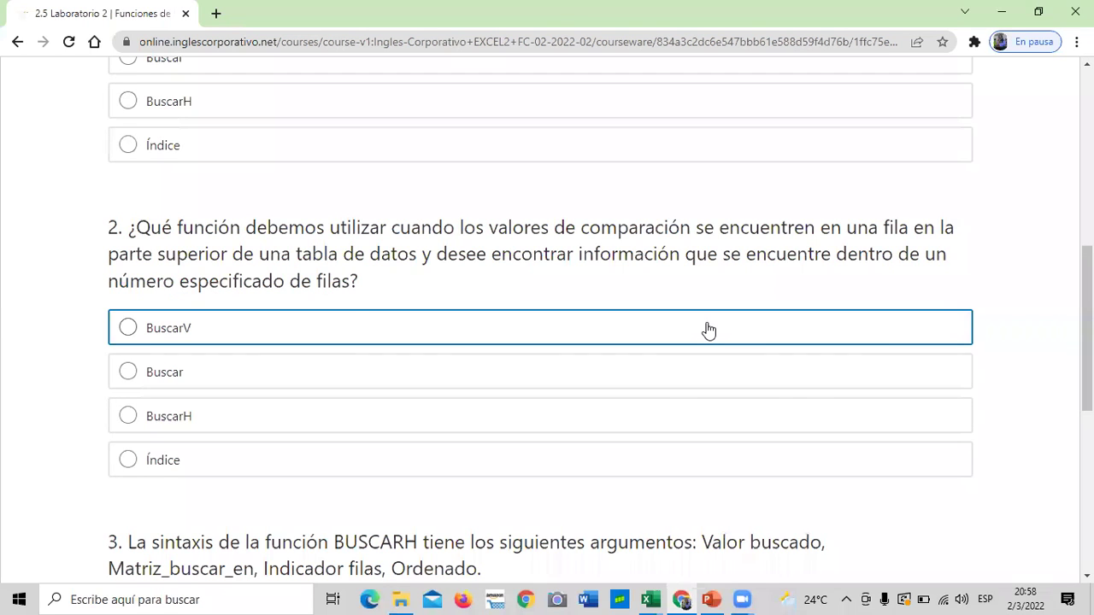
scroll(675, 389, down, 4)
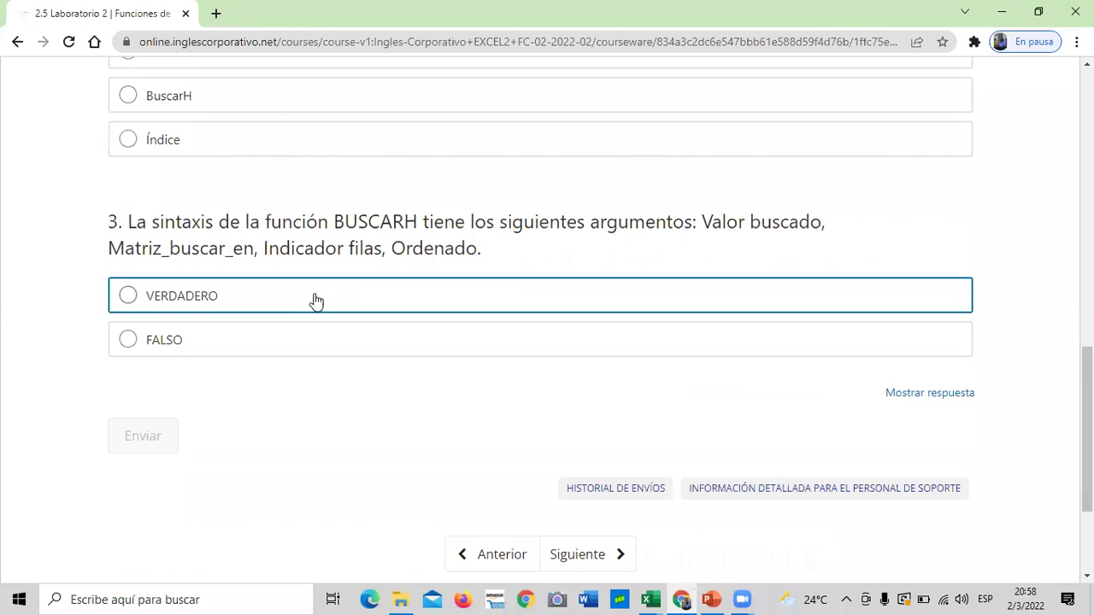
scroll(313, 300, up, 2)
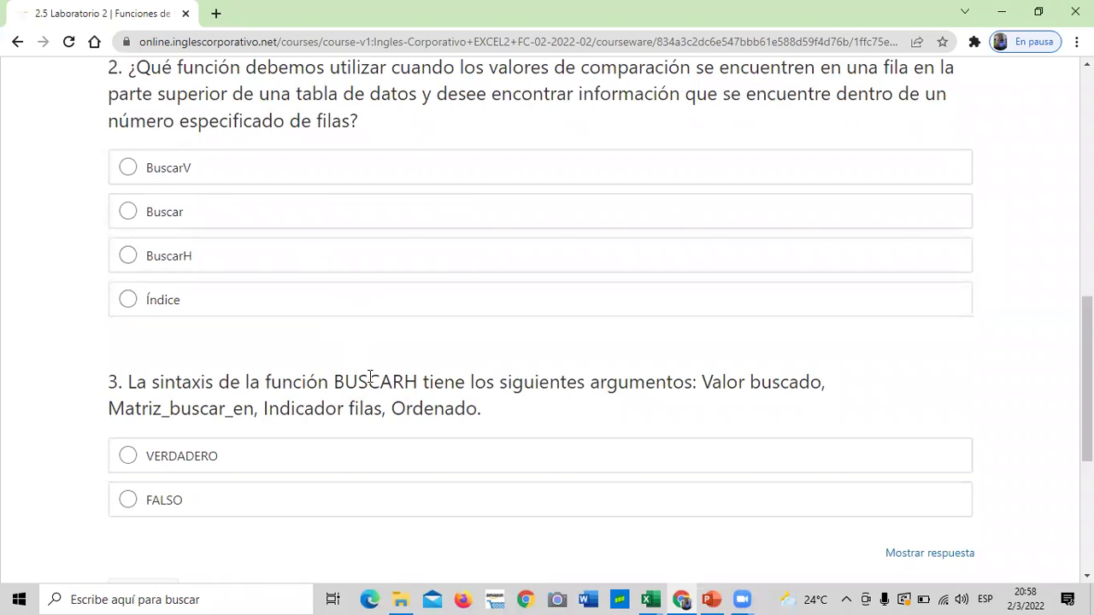
- View the lesson objectives 2.9, 2.6 and 2.3, examining the example tables for BUSCARH and BUSCARV
scroll(409, 419, up, 3)
scroll(411, 417, up, 6)
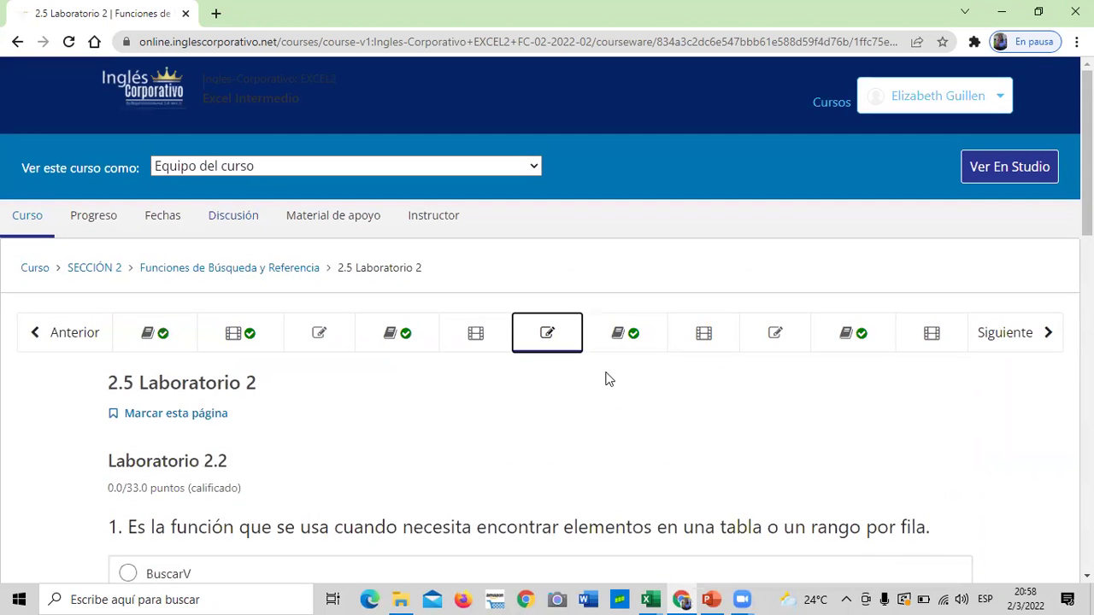
click(855, 334)
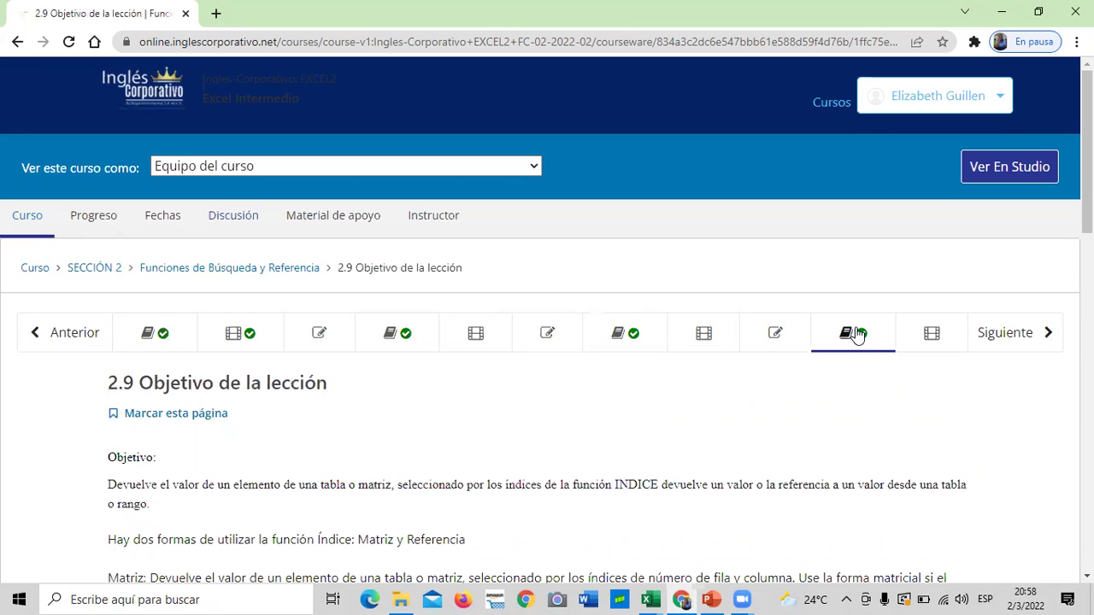
click(637, 336)
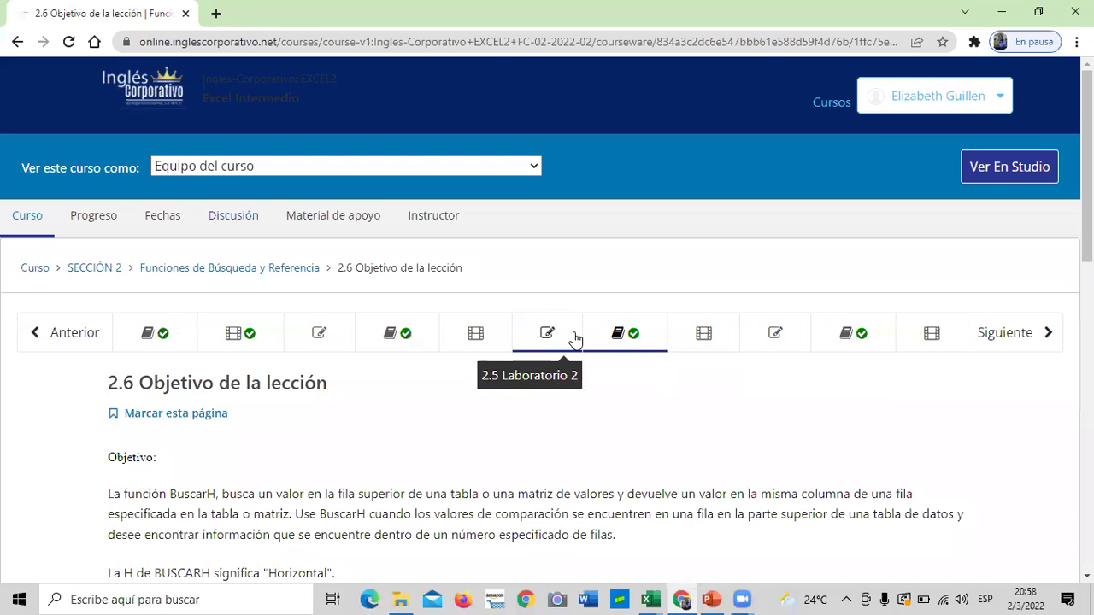
scroll(628, 336, down, 5)
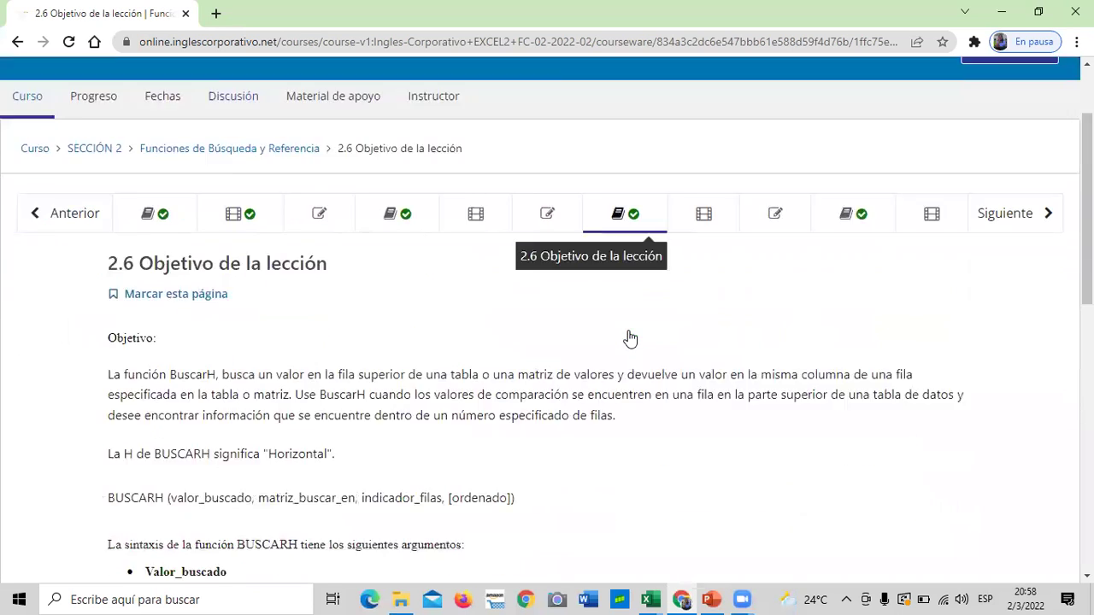
scroll(629, 336, down, 4)
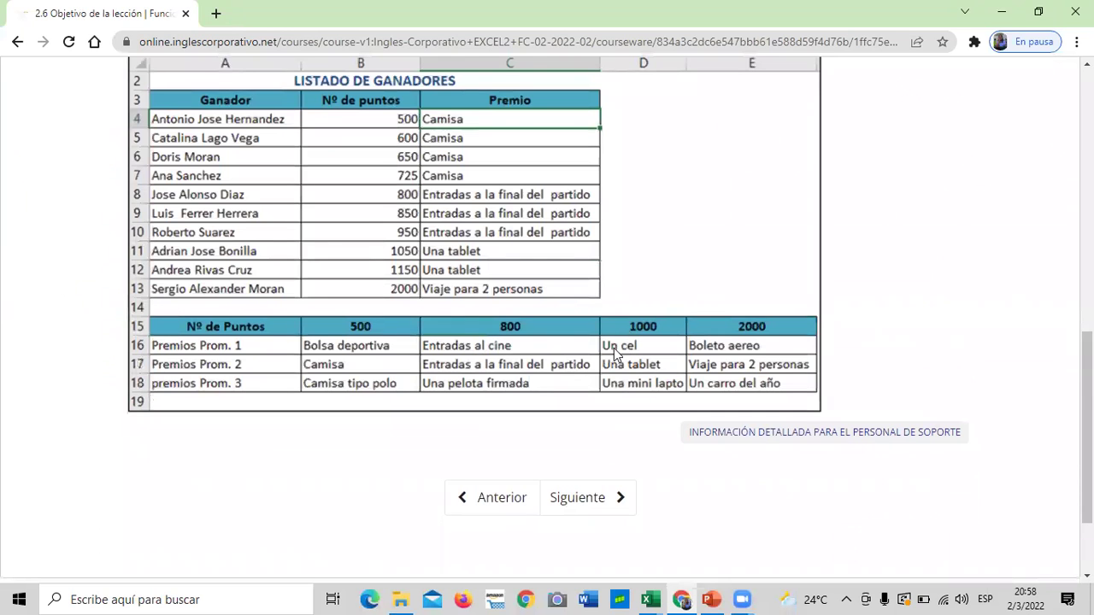
scroll(613, 348, up, 9)
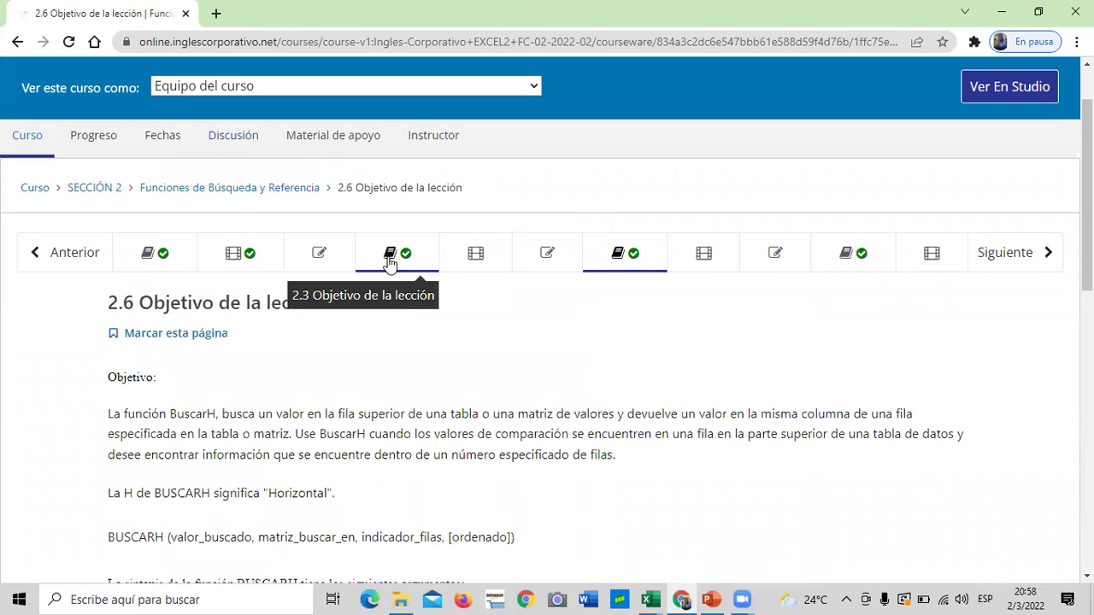
click(390, 256)
scroll(409, 360, down, 4)
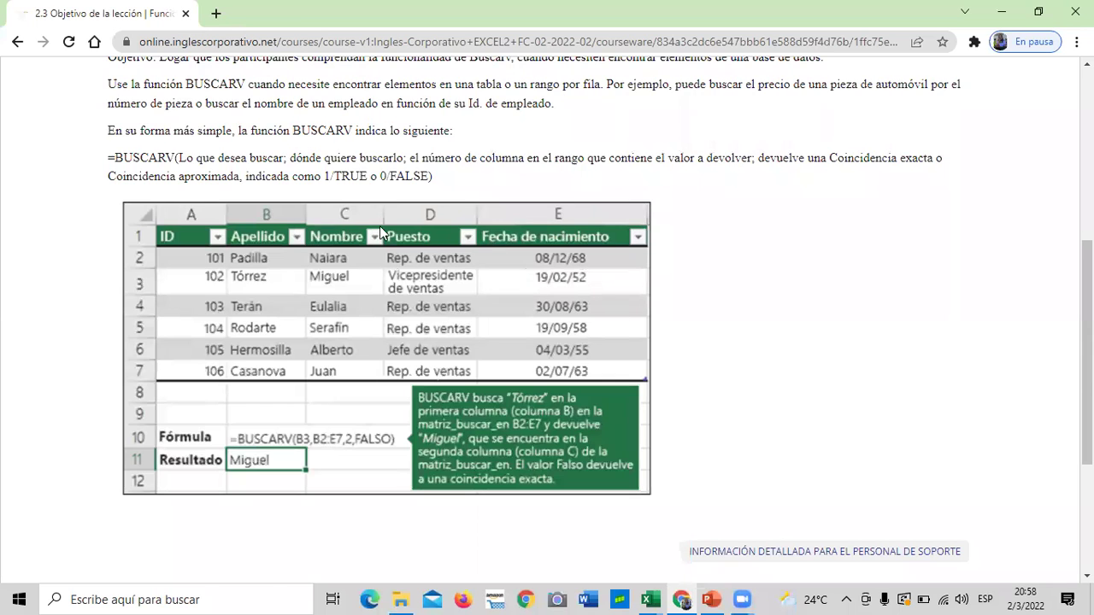
- Return to 2.5 Laboratorio 2 and reveal the correct answers to its questions
scroll(211, 213, up, 3)
click(548, 173)
scroll(744, 335, down, 10)
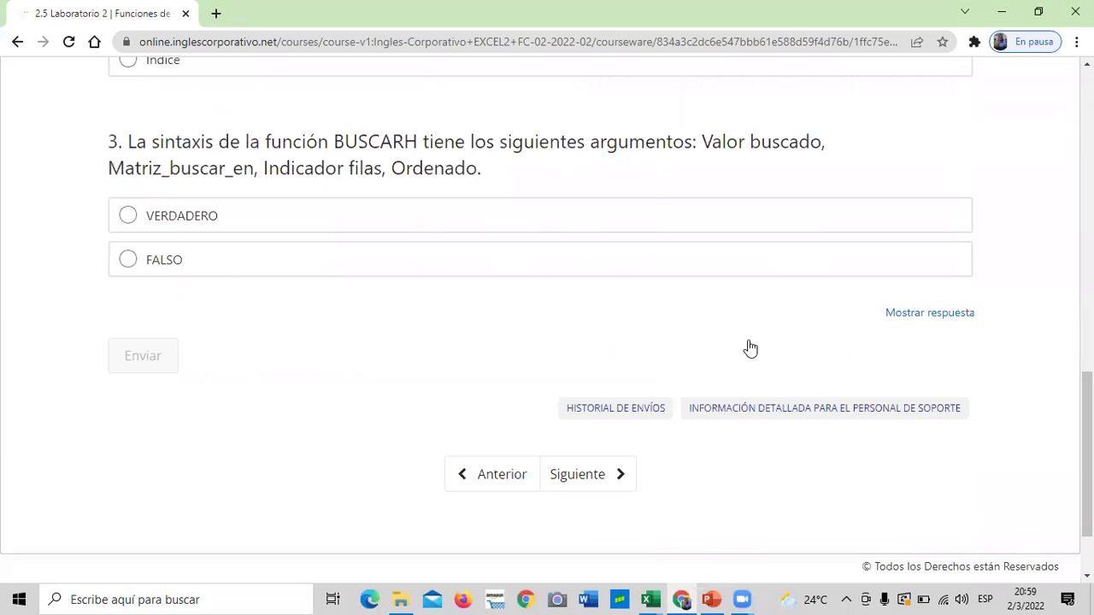
click(955, 322)
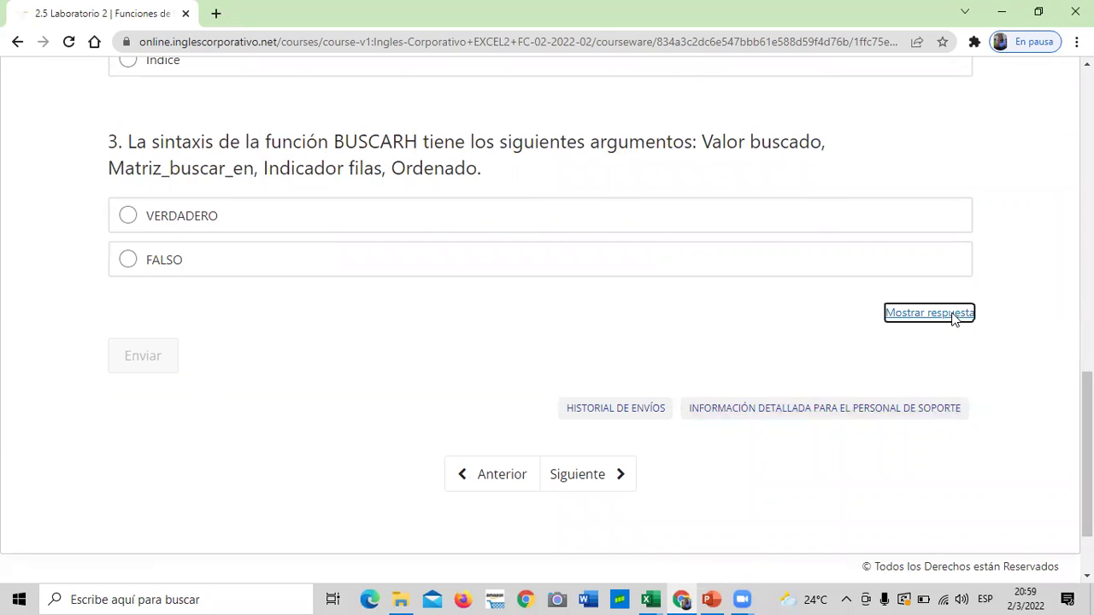
- Review the revealed answers of Laboratorio 2.2, from question 3 back up to question 1
scroll(519, 396, up, 3)
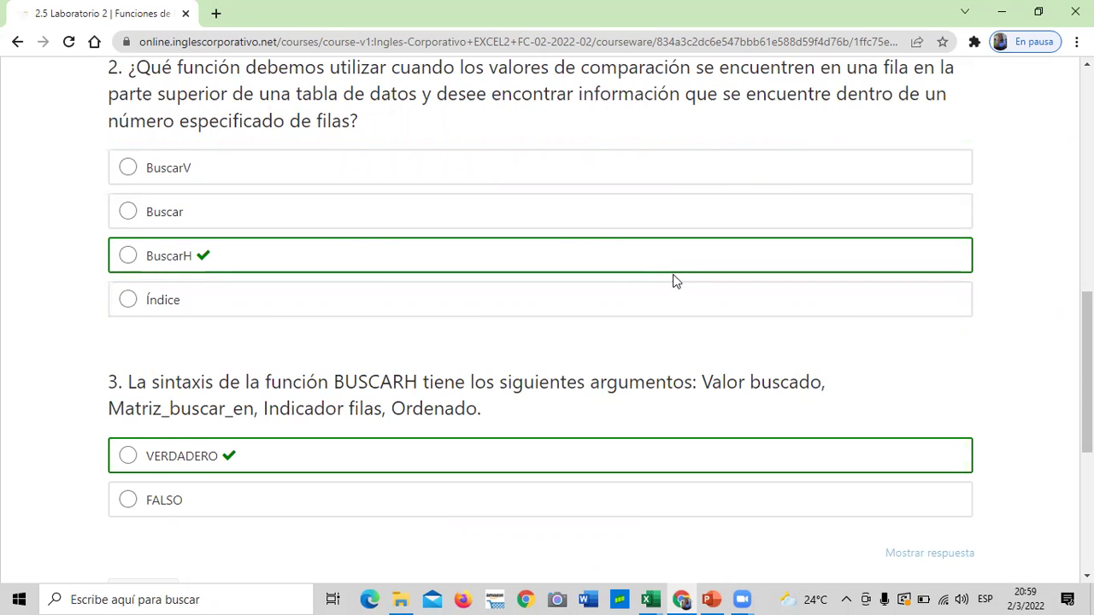
scroll(559, 305, up, 2)
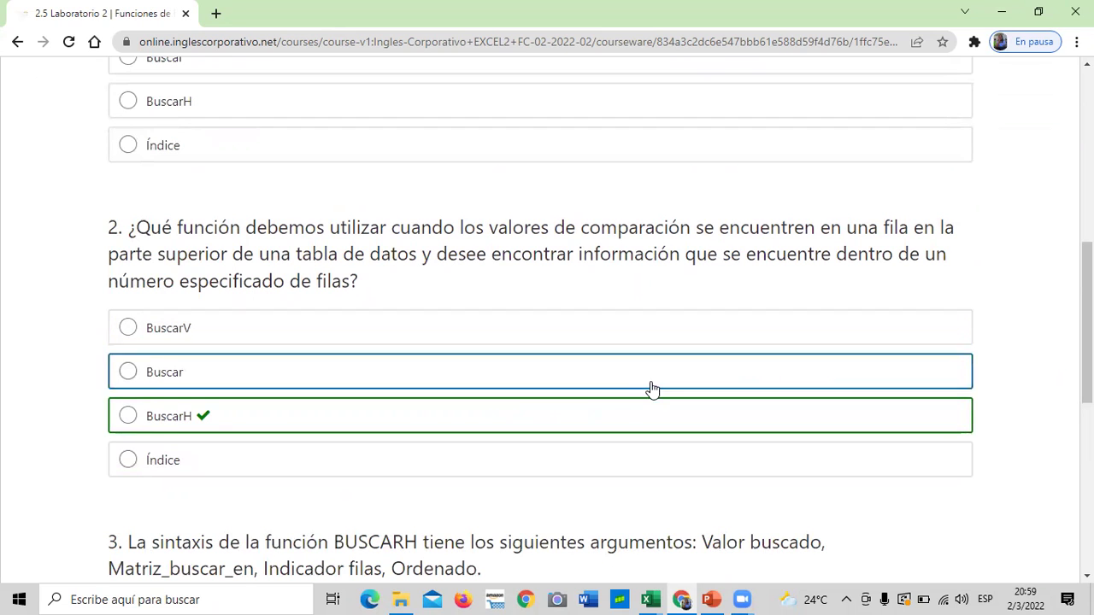
scroll(651, 379, up, 2)
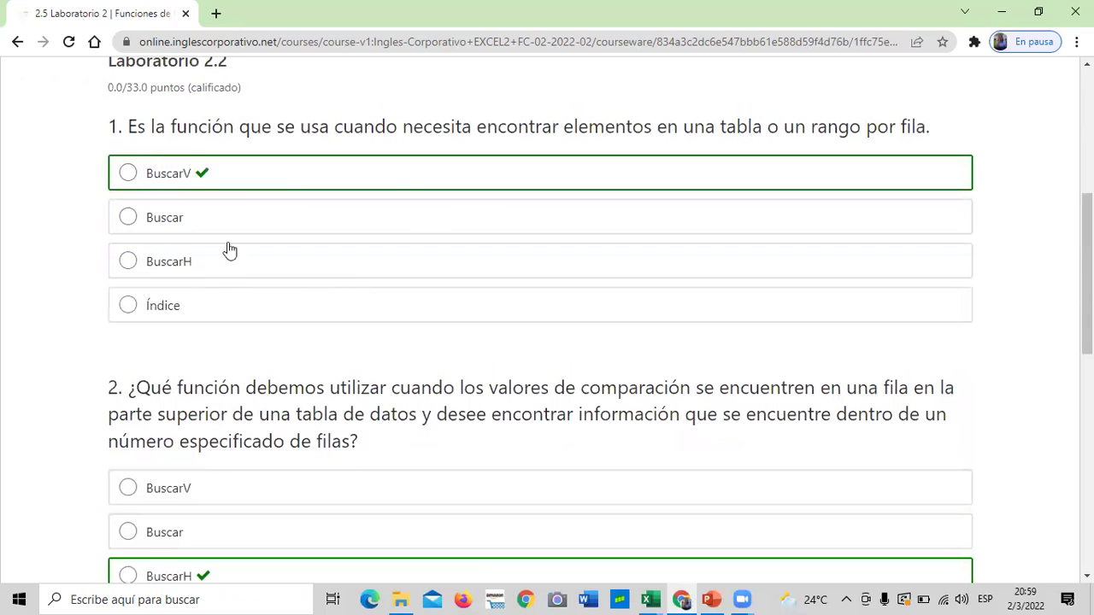
scroll(353, 353, up, 1)
scroll(353, 353, up, 2)
scroll(354, 354, down, 1)
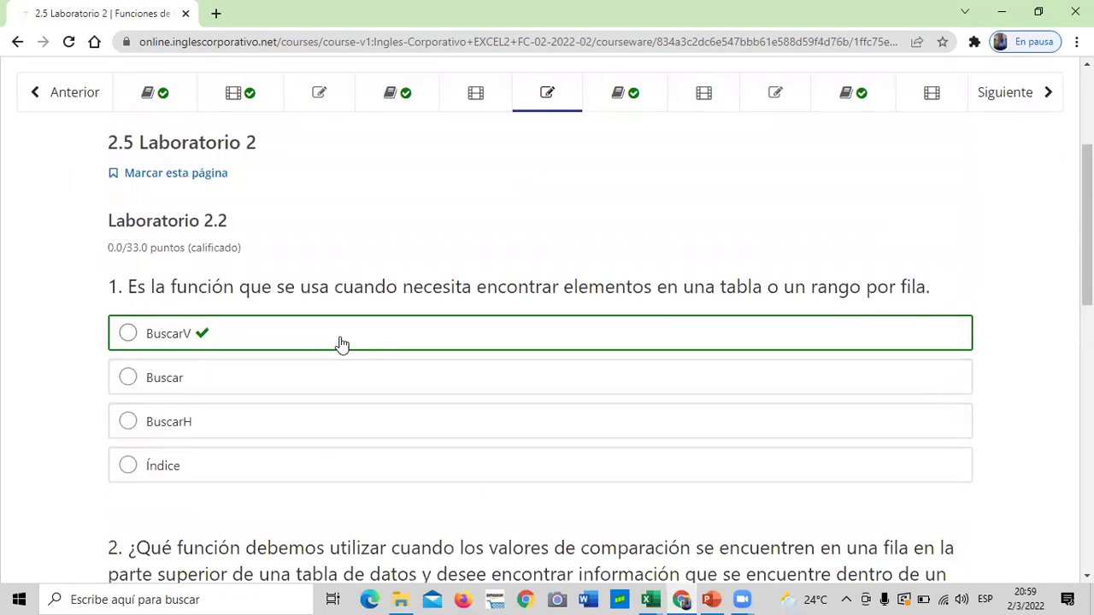
- Review the revealed answers of Laboratorio 2.2 again, from question 1 down to question 3
scroll(342, 344, down, 3)
scroll(331, 336, down, 2)
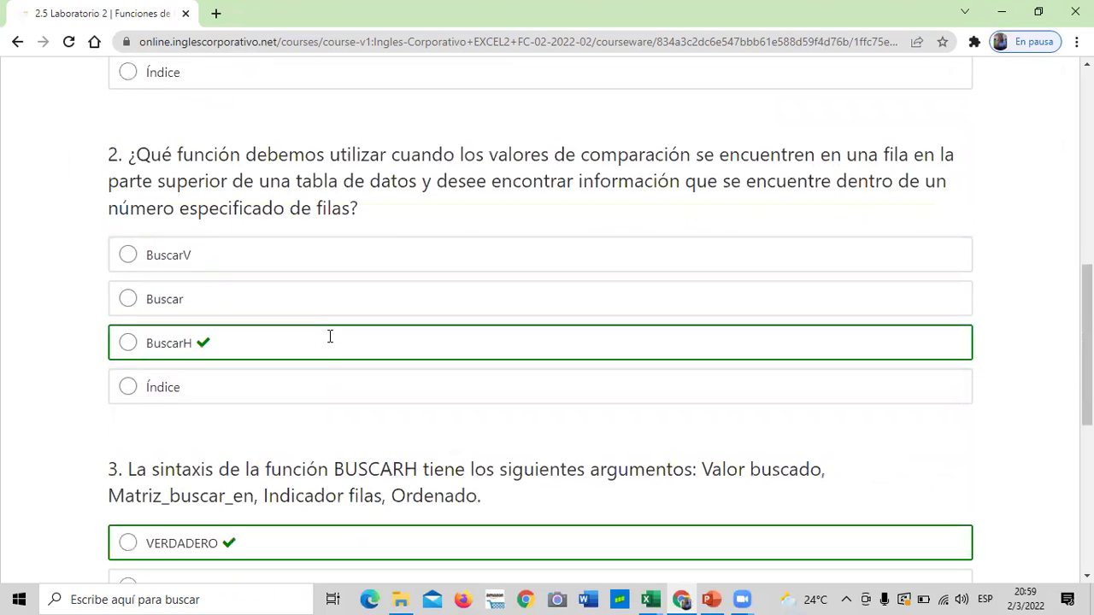
scroll(331, 342, down, 3)
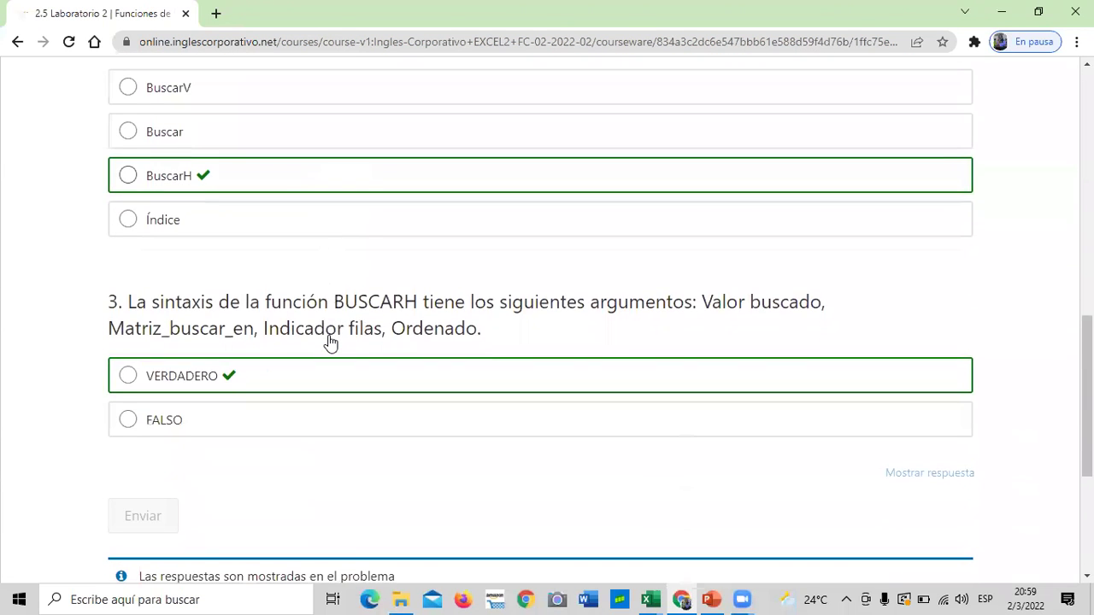
scroll(331, 342, down, 2)
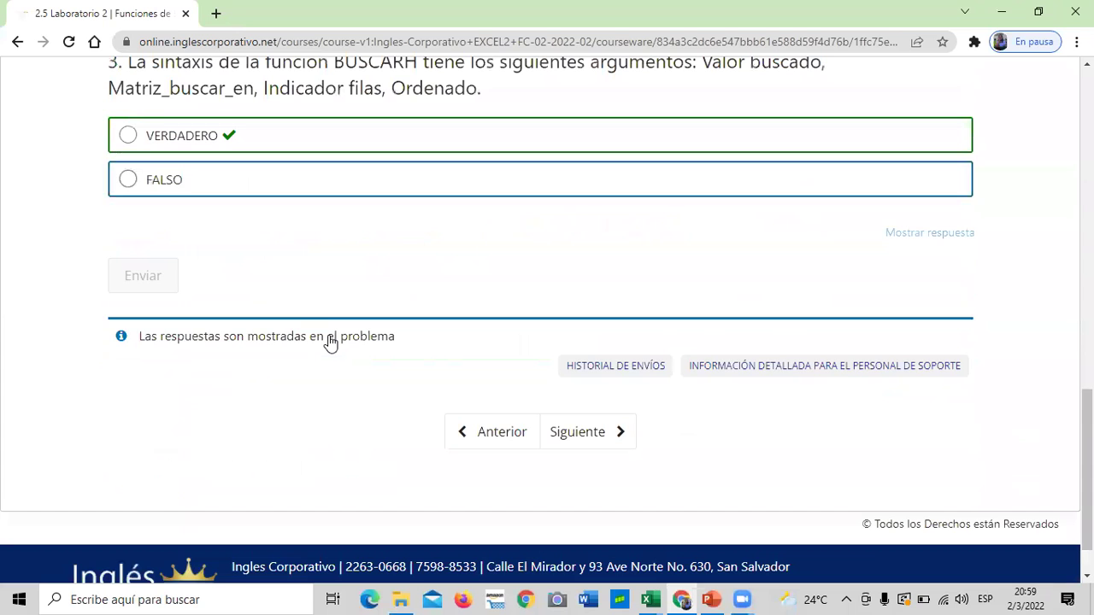
scroll(345, 433, up, 9)
scroll(350, 435, up, 3)
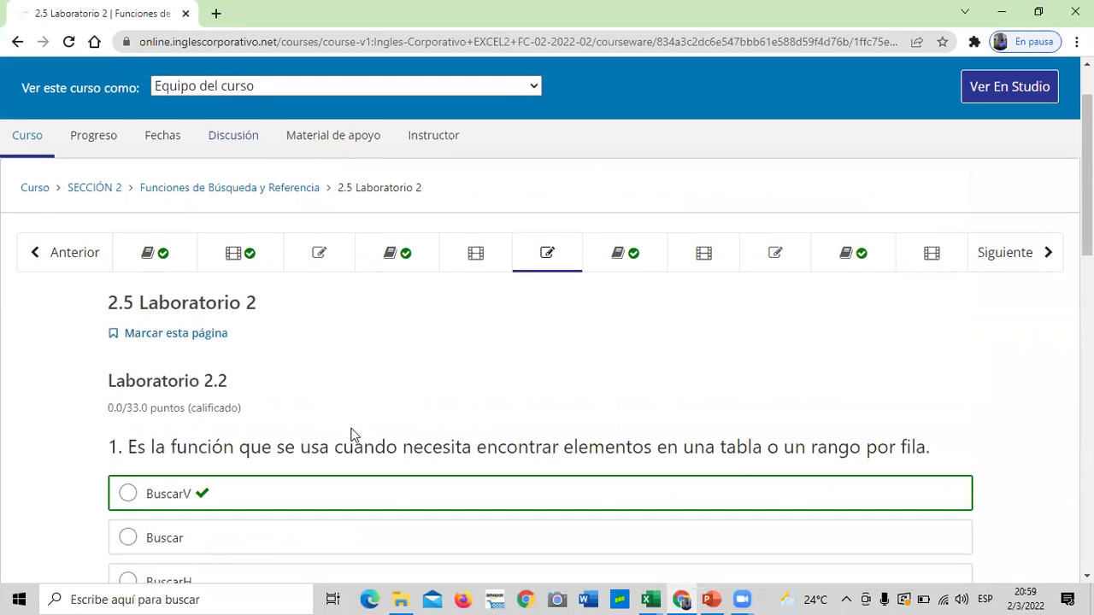
- View lesson objective 2.3, examining the BUSCARV syntax and the example table with its formula
click(389, 256)
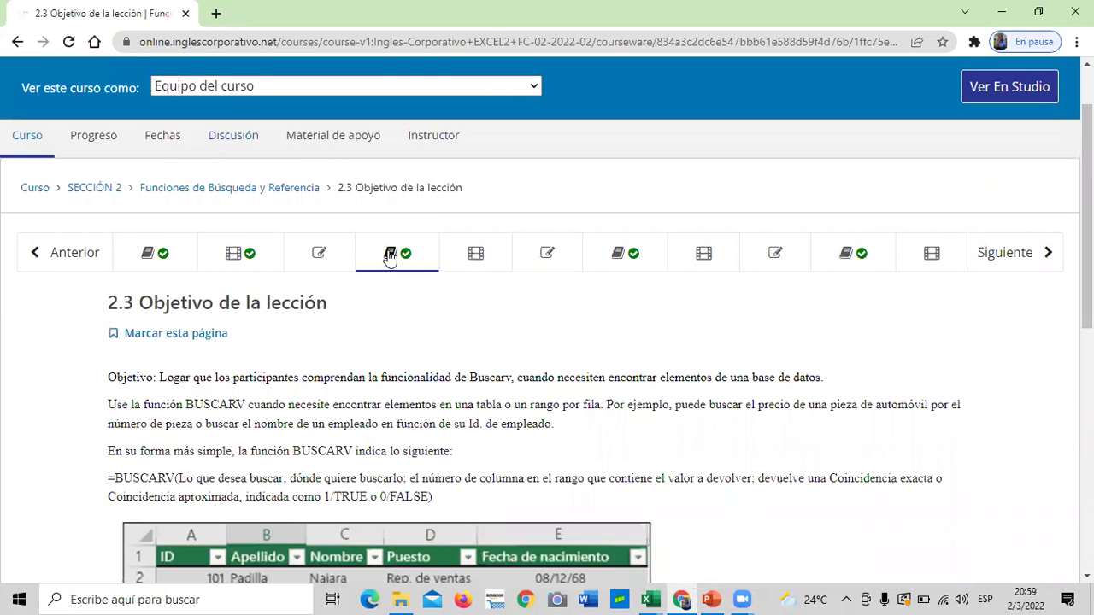
scroll(389, 256, down, 7)
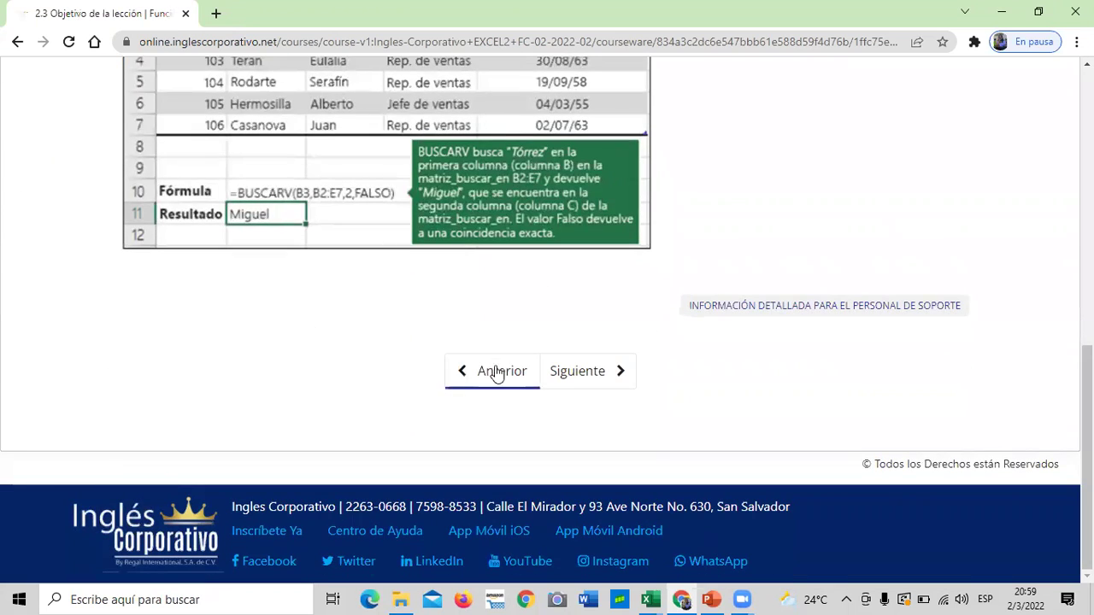
scroll(408, 416, up, 1)
- From the 2.4 Función BuscarV page, get the linked Función BuscarV practice file and bring up the workbook in Excel
click(577, 453)
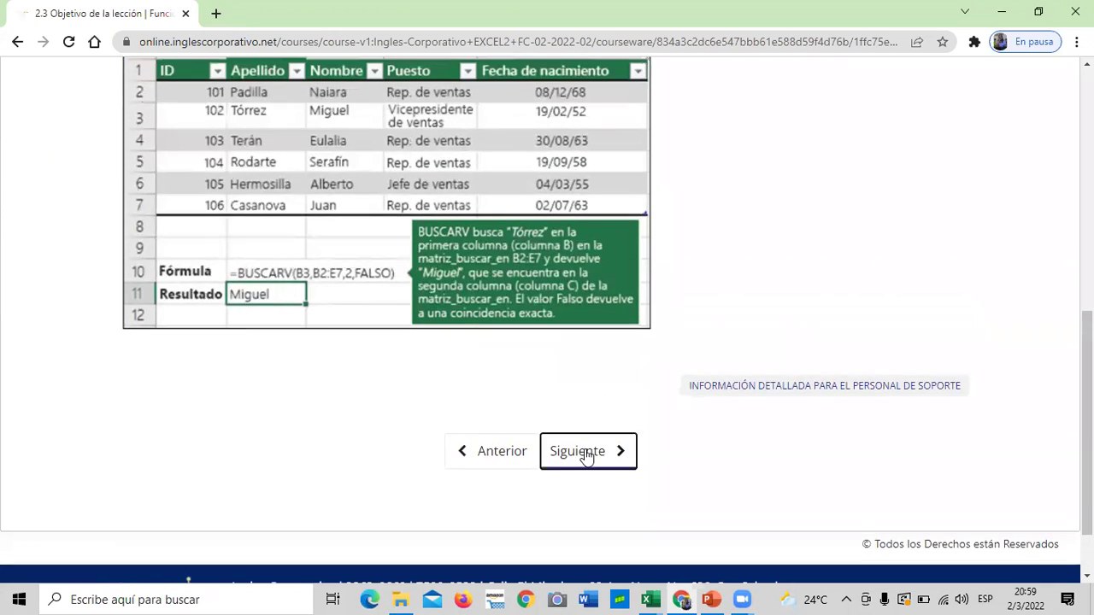
scroll(544, 425, down, 4)
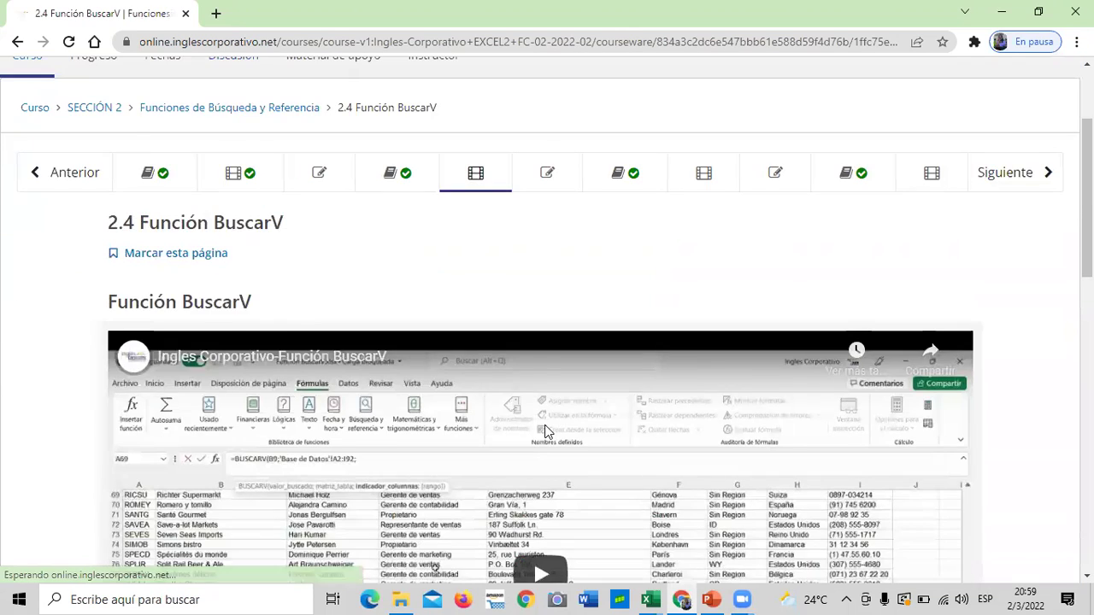
scroll(547, 432, down, 1)
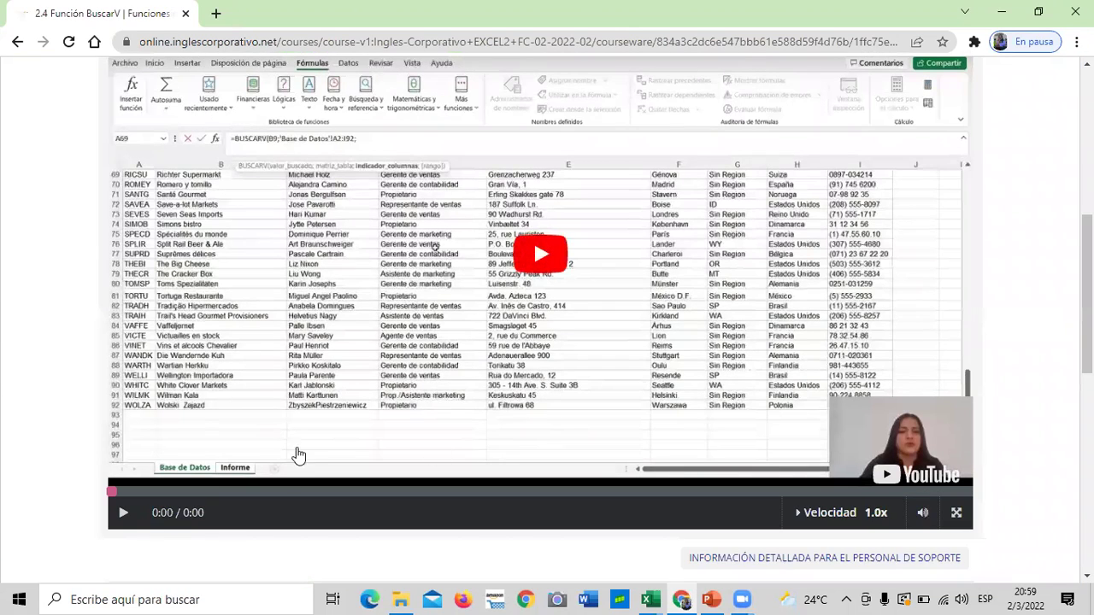
scroll(223, 393, down, 3)
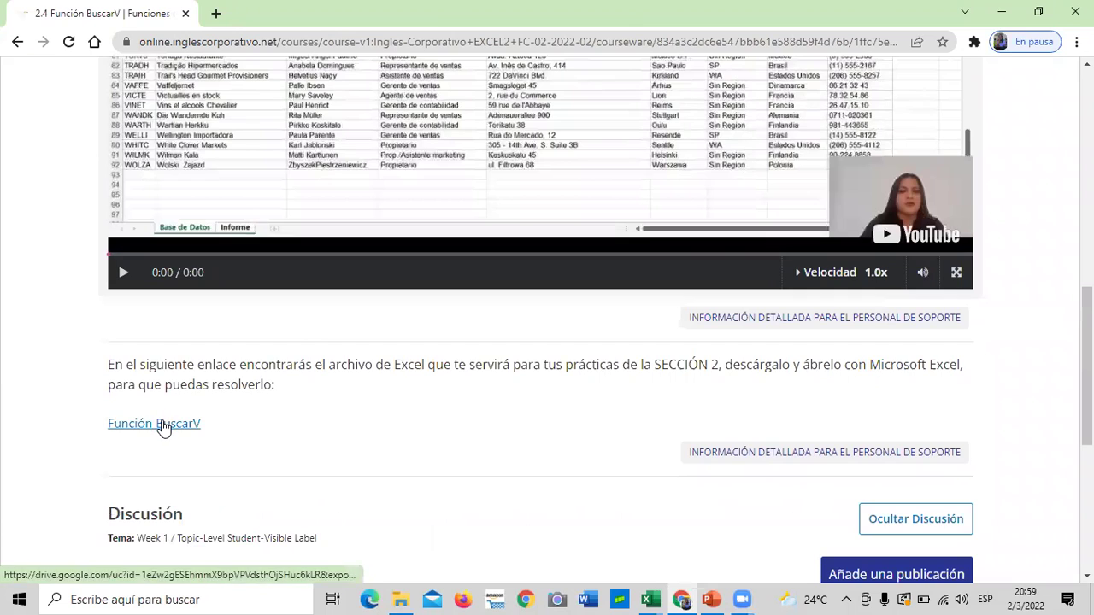
click(163, 424)
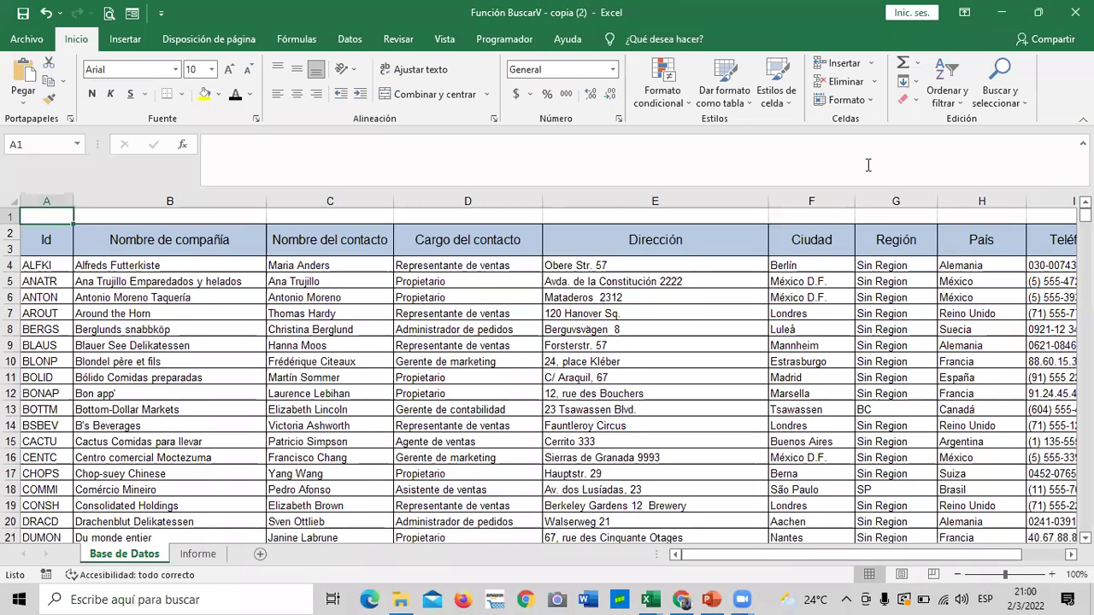
- Examine the customer records on the Base de Datos sheet and the client report table on the Informe sheet
scroll(323, 444, down, 20)
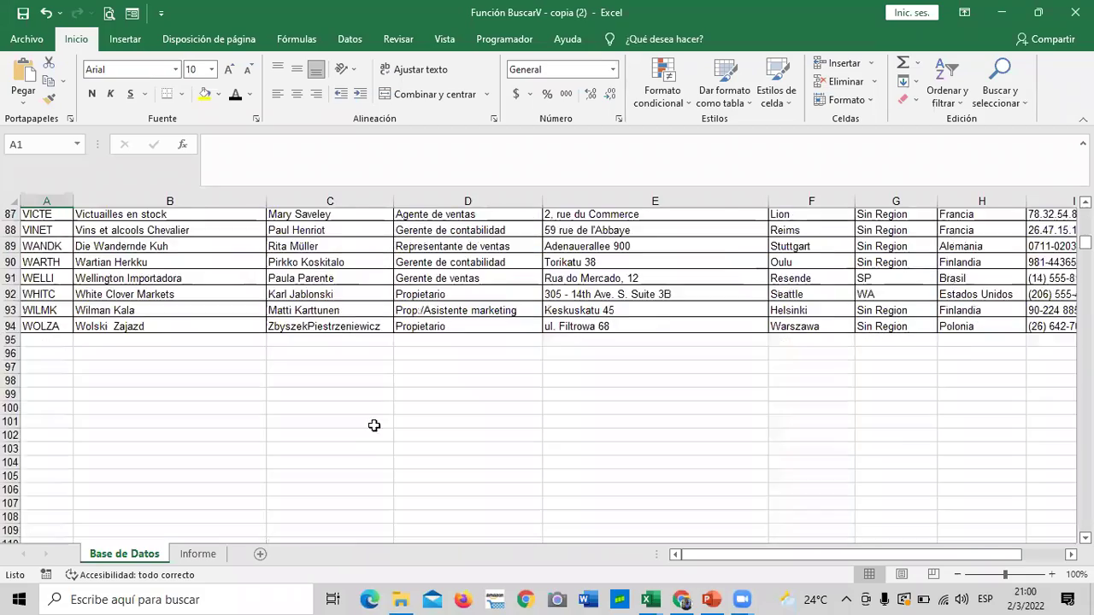
scroll(323, 445, up, 8)
scroll(295, 463, down, 3)
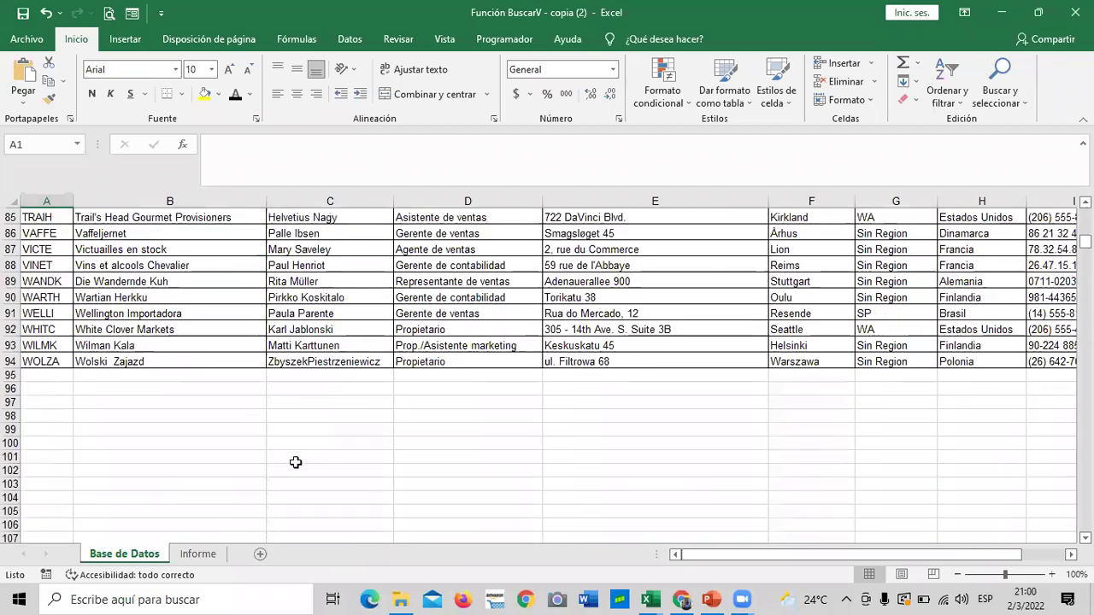
scroll(295, 462, up, 20)
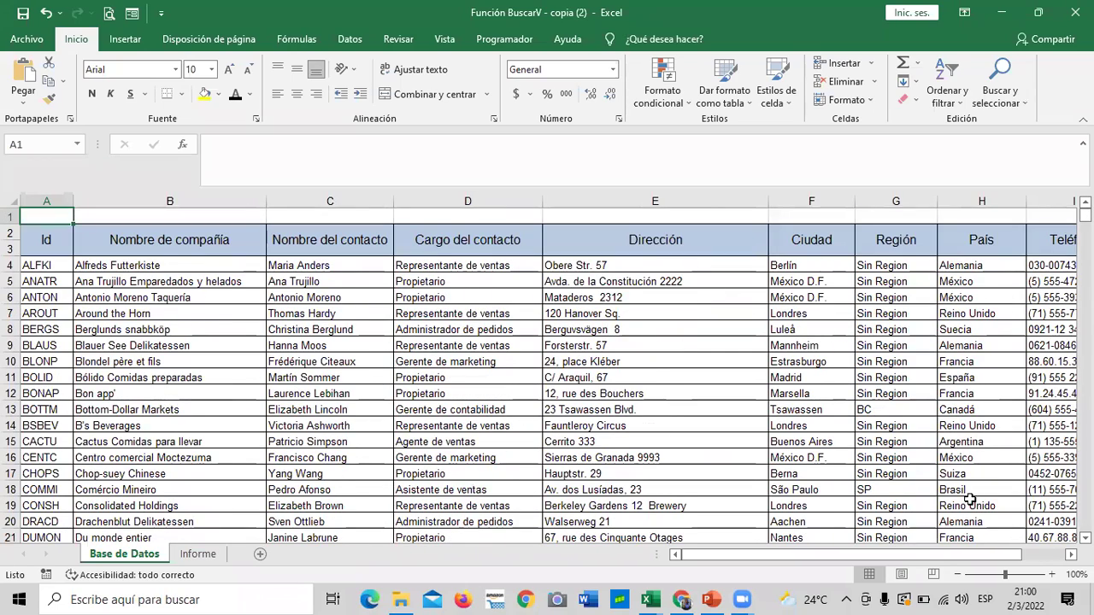
scroll(957, 556, right, 1)
scroll(958, 555, left, 1)
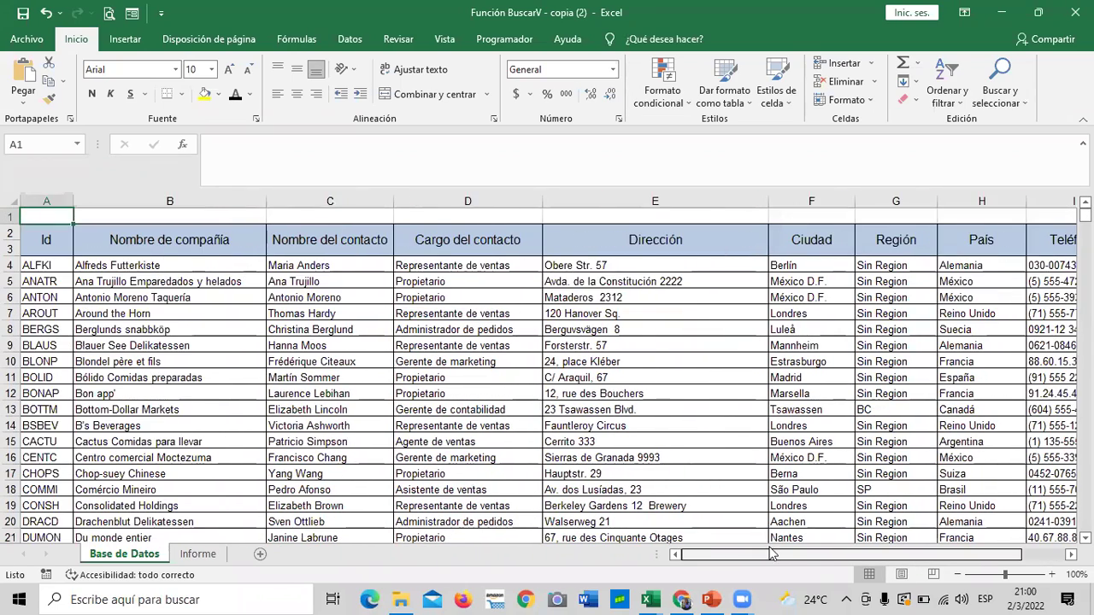
click(205, 552)
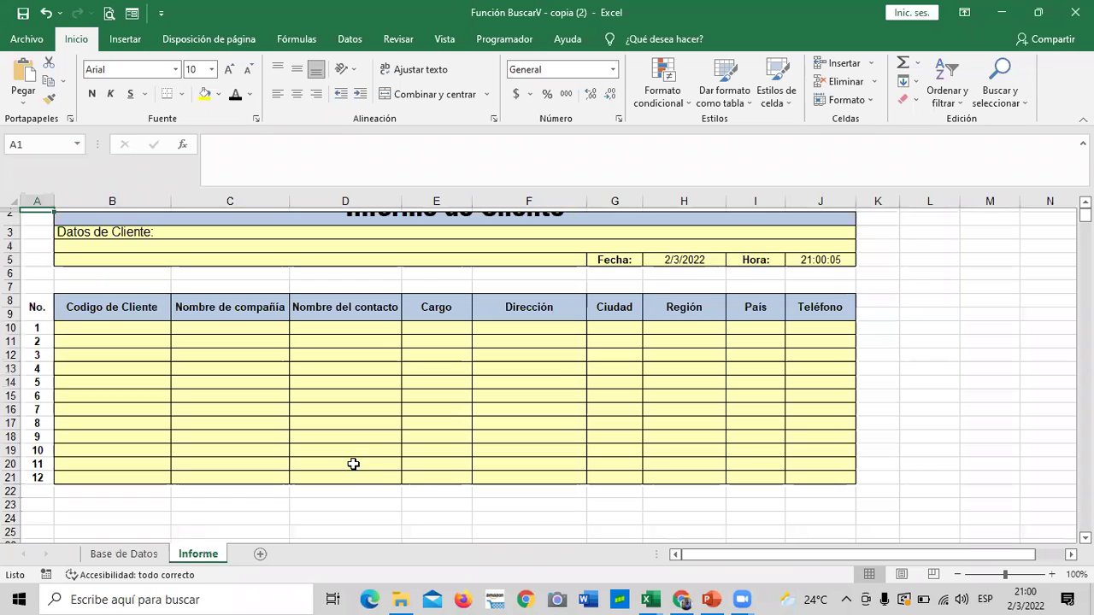
click(427, 464)
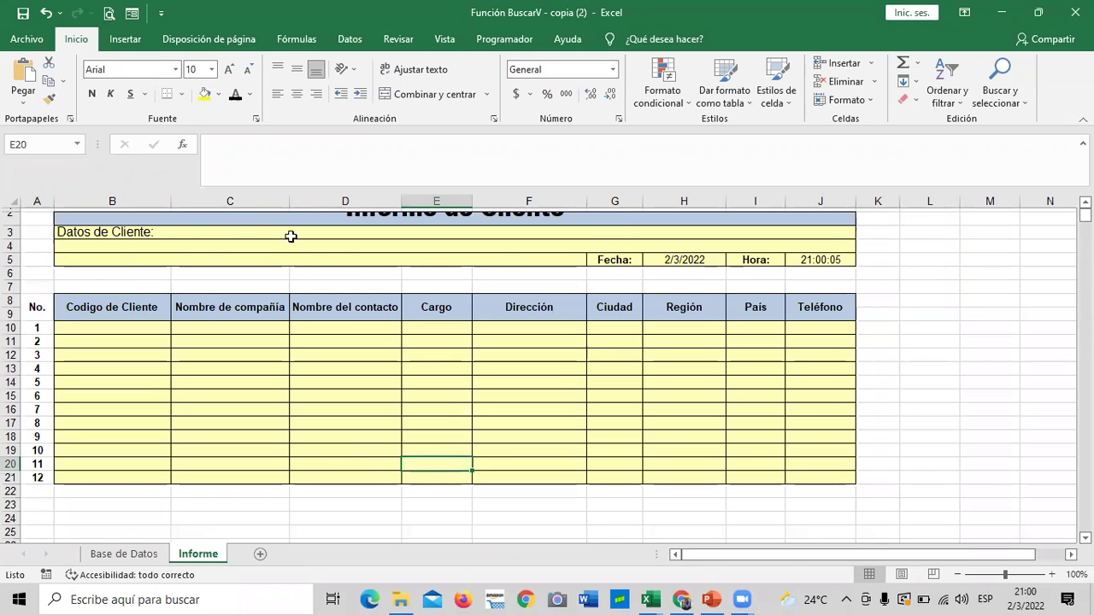